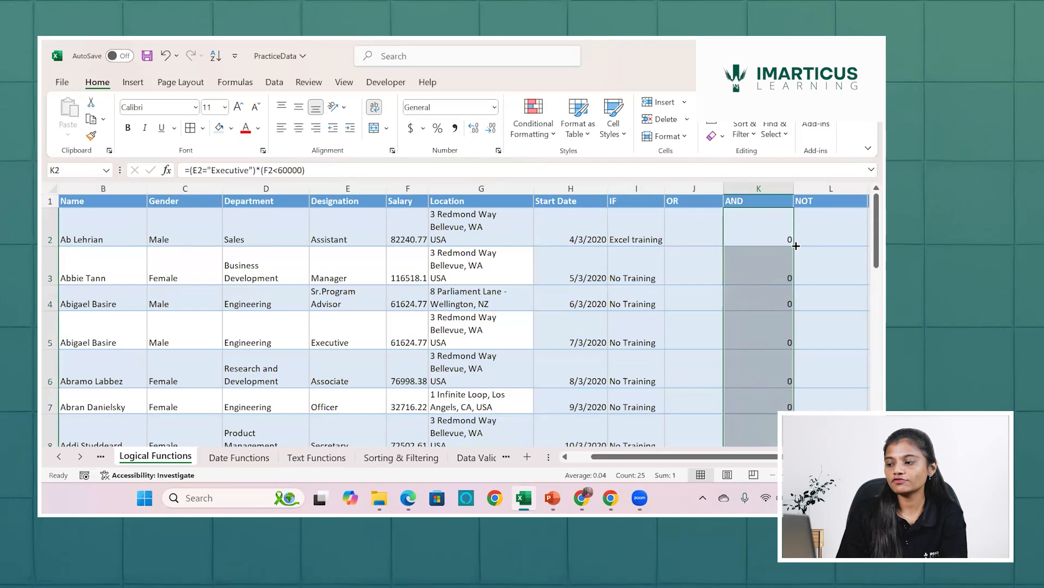
Look through the results in the AND column and select the entire row 14 to compare its values with the conditions.
scroll(773, 362, down, 2)
scroll(772, 362, down, 3)
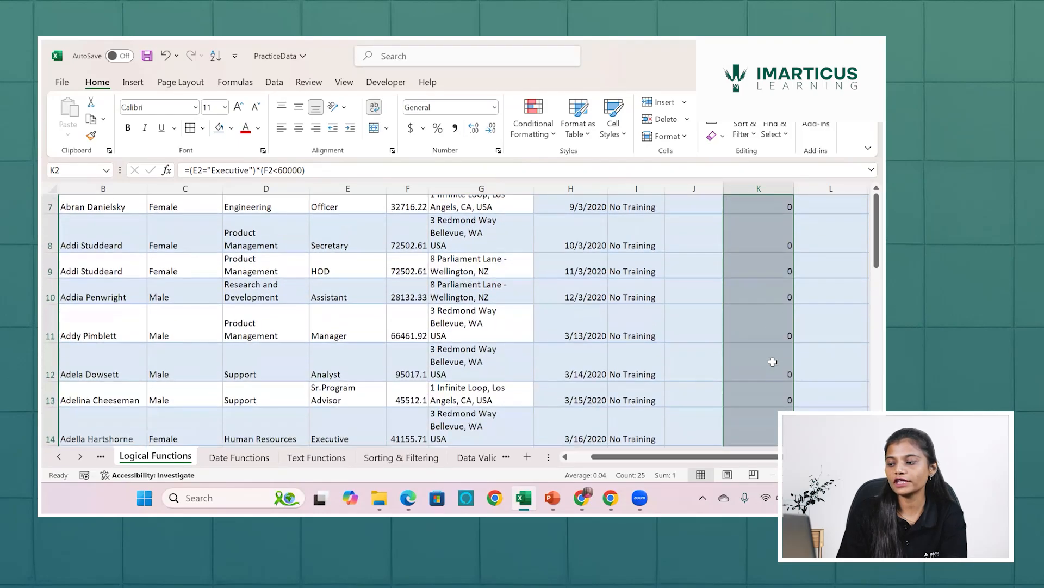
click(772, 346)
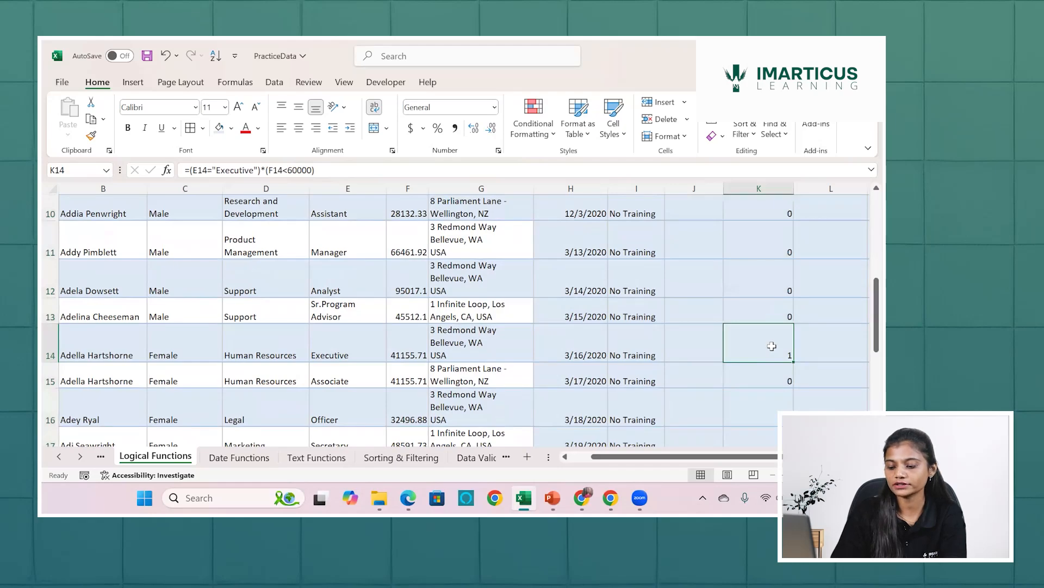
key(shift+space)
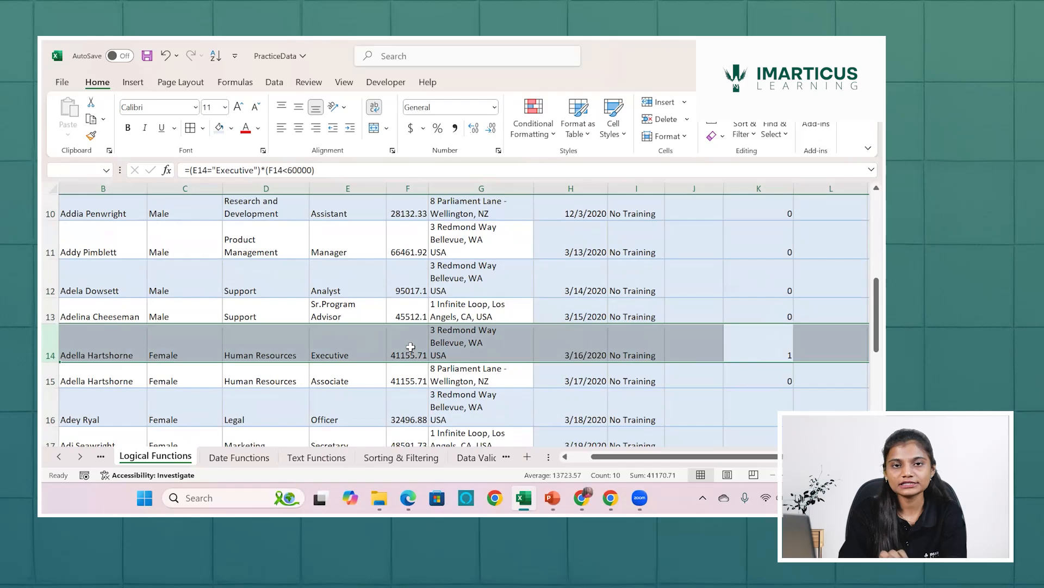
Check the designation in E23 and the salary in F23 against the conditions of the AND column.
scroll(411, 347, down, 2)
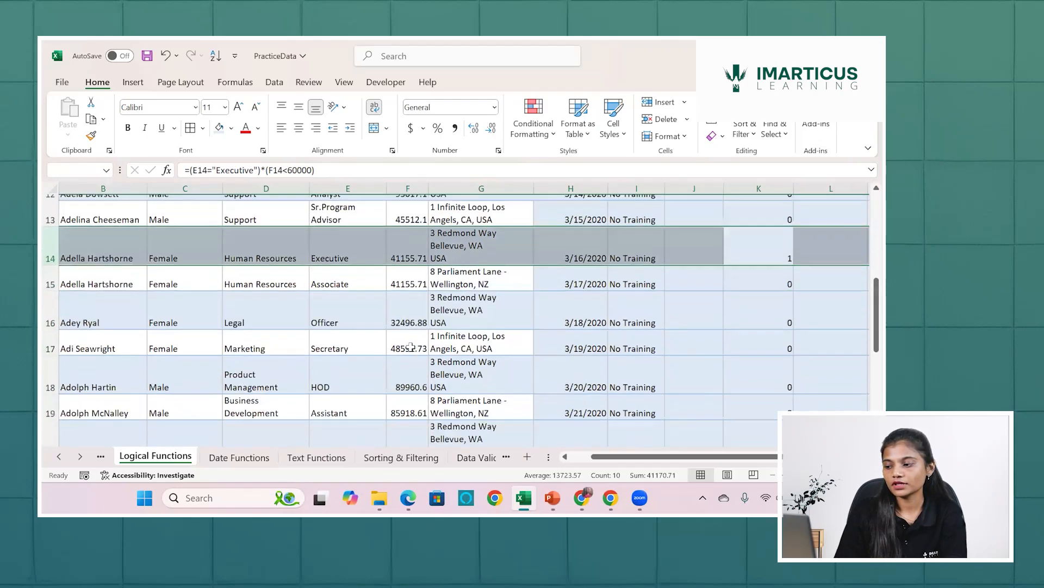
scroll(411, 346, down, 2)
scroll(411, 346, up, 2)
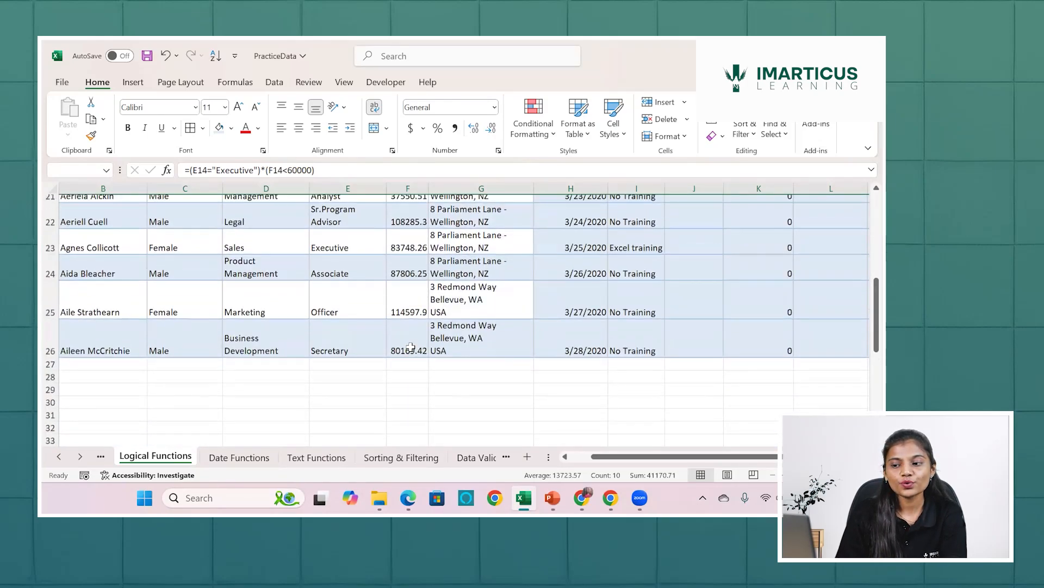
click(348, 368)
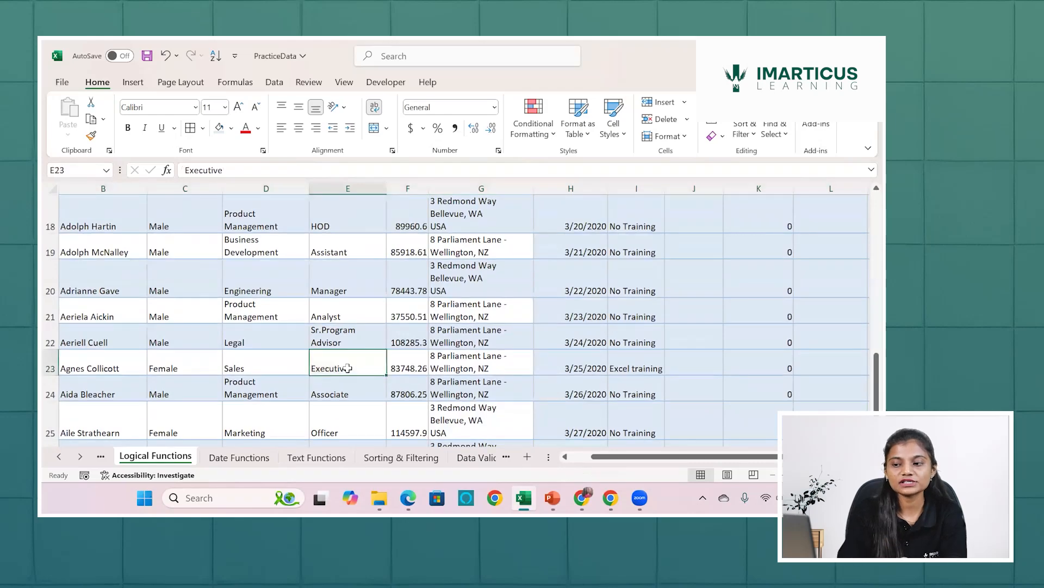
click(411, 364)
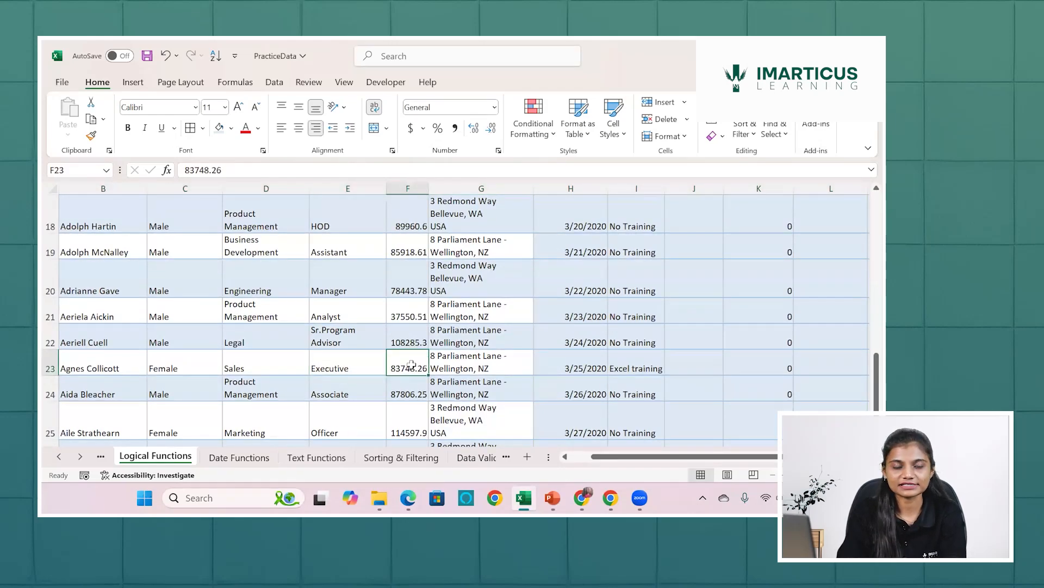
scroll(412, 364, up, 4)
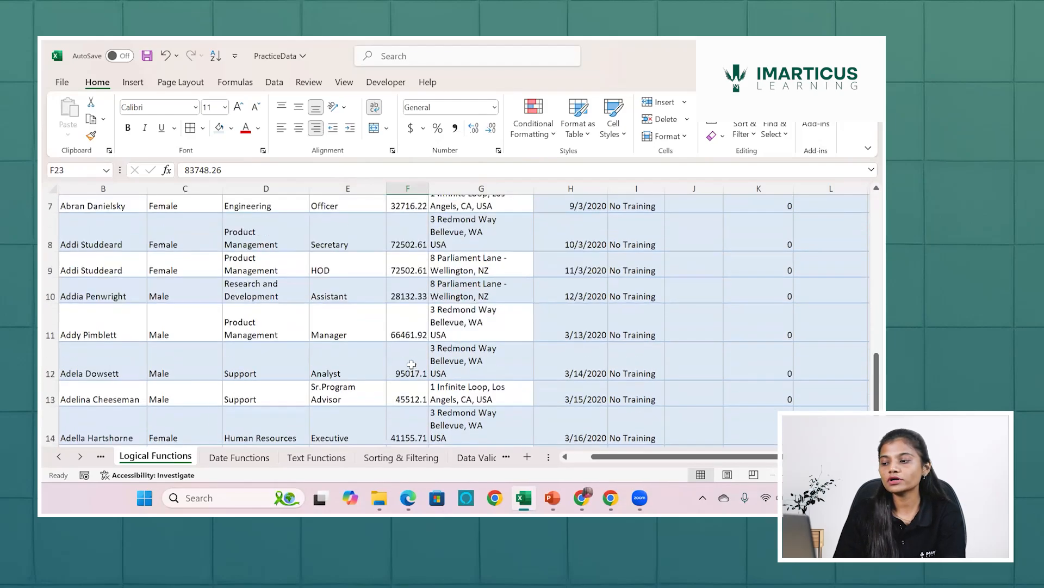
scroll(411, 365, up, 3)
Evaluate the two conditions of the formula in K2 separately, E2="Executive" and F2<60000.
click(773, 229)
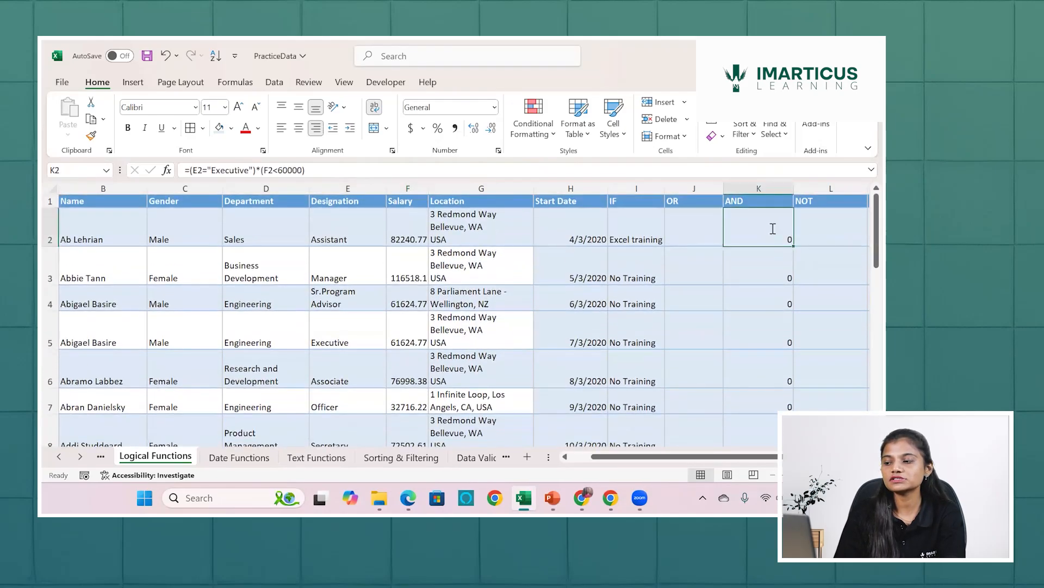
double_click(773, 229)
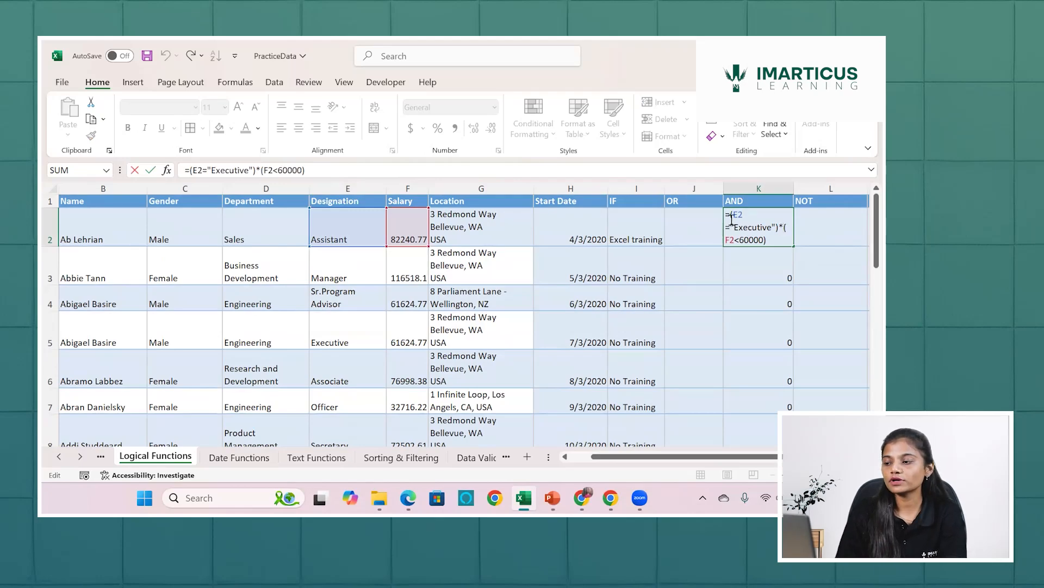
drag(733, 216, 780, 227)
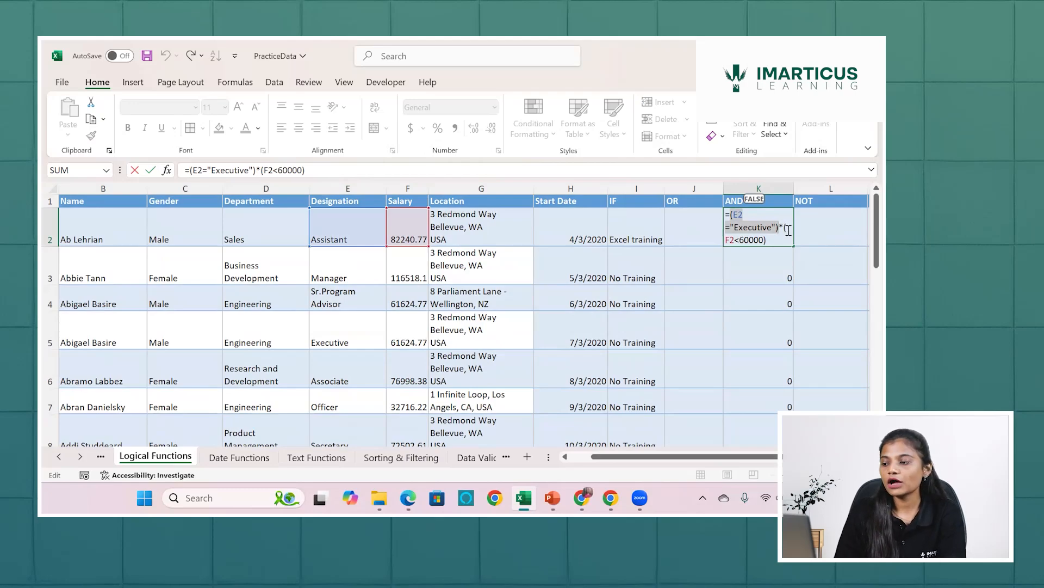
drag(785, 227, 787, 235)
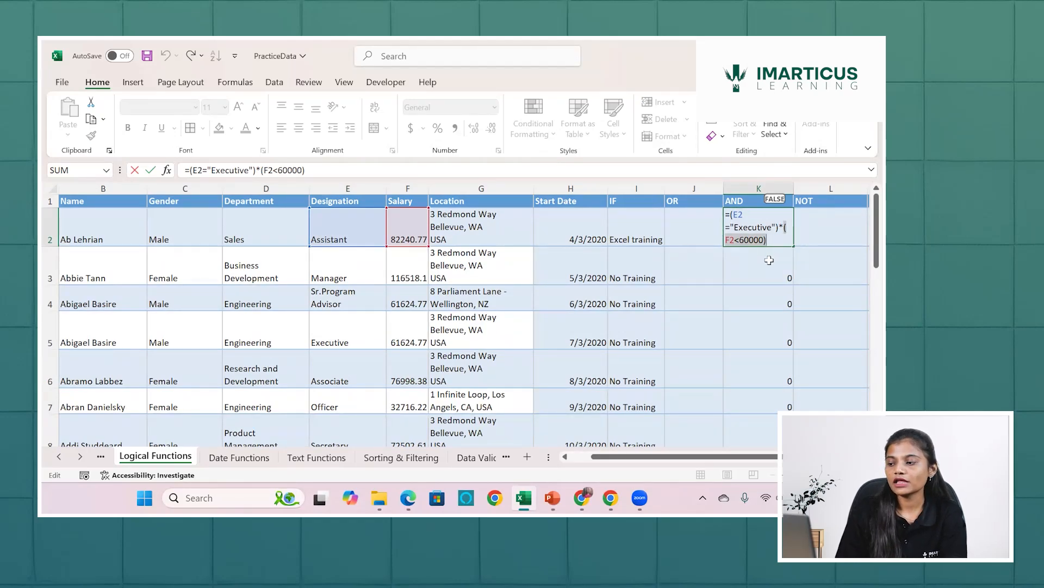
click(769, 260)
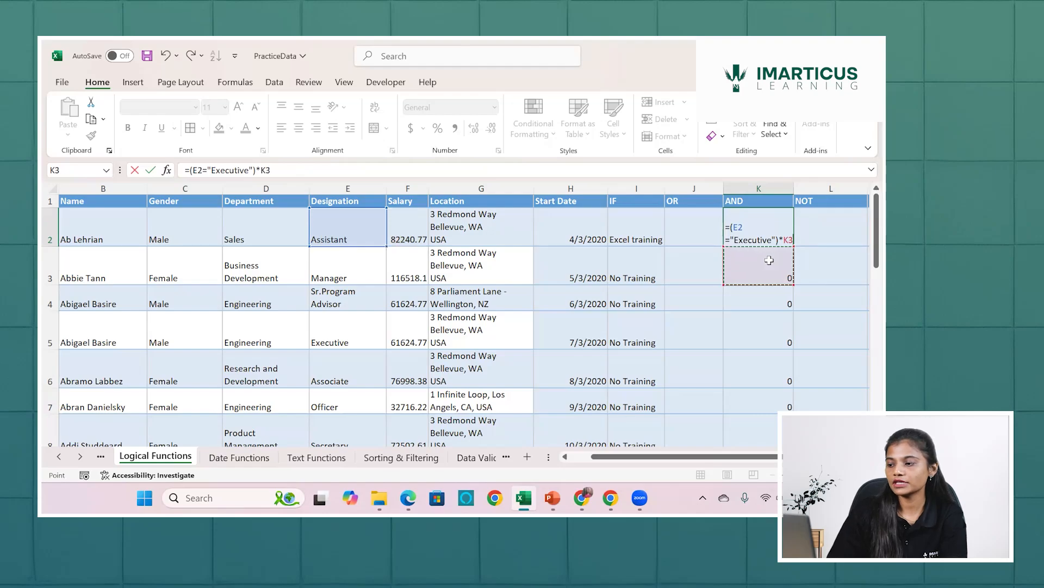
key(ctrl+z)
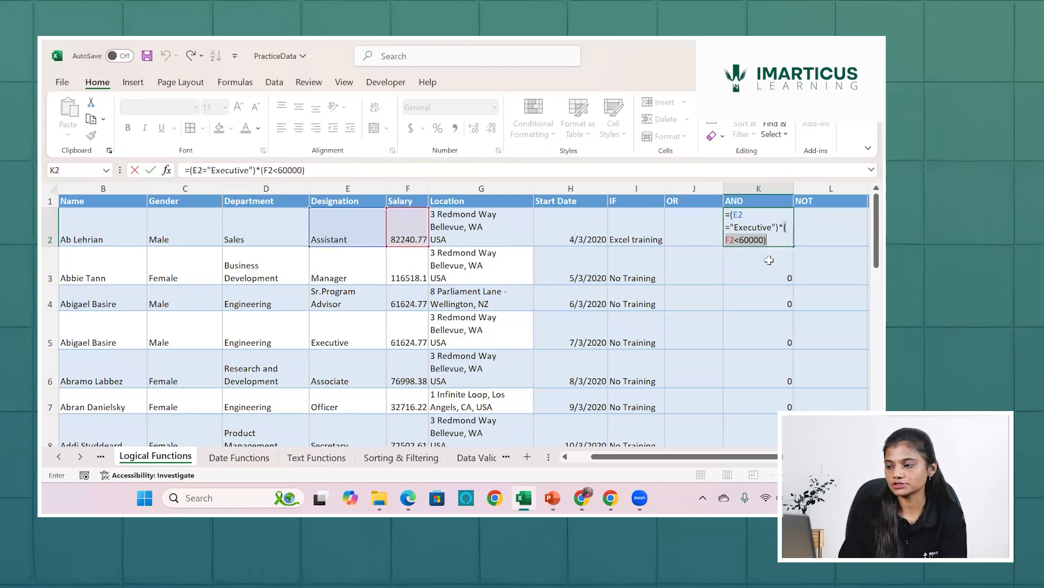
key(Return)
Evaluate the two conditions of the formula in K14 separately, E14="Executive" and F14<60000.
scroll(769, 260, down, 2)
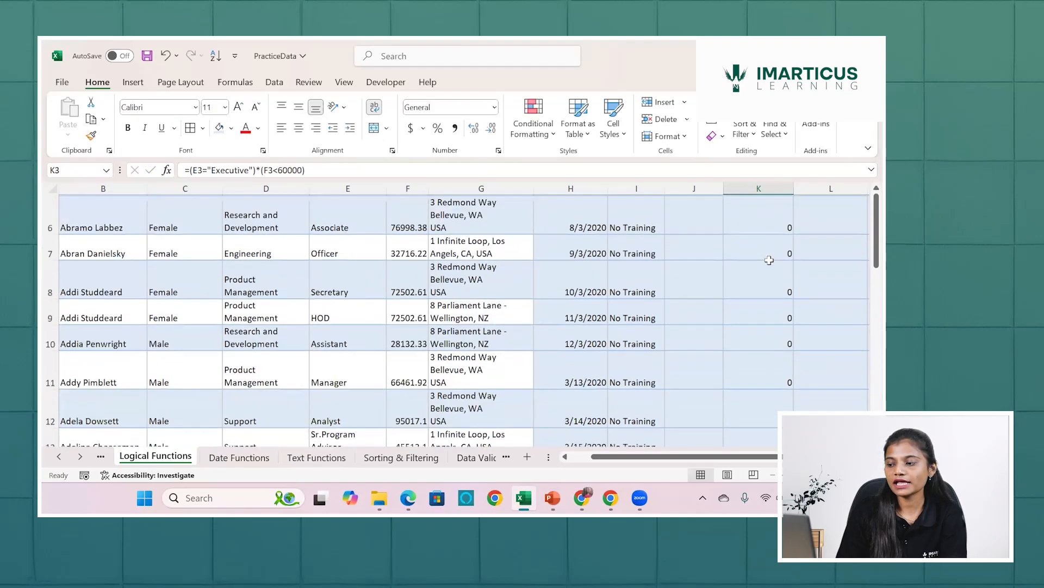
scroll(768, 260, down, 2)
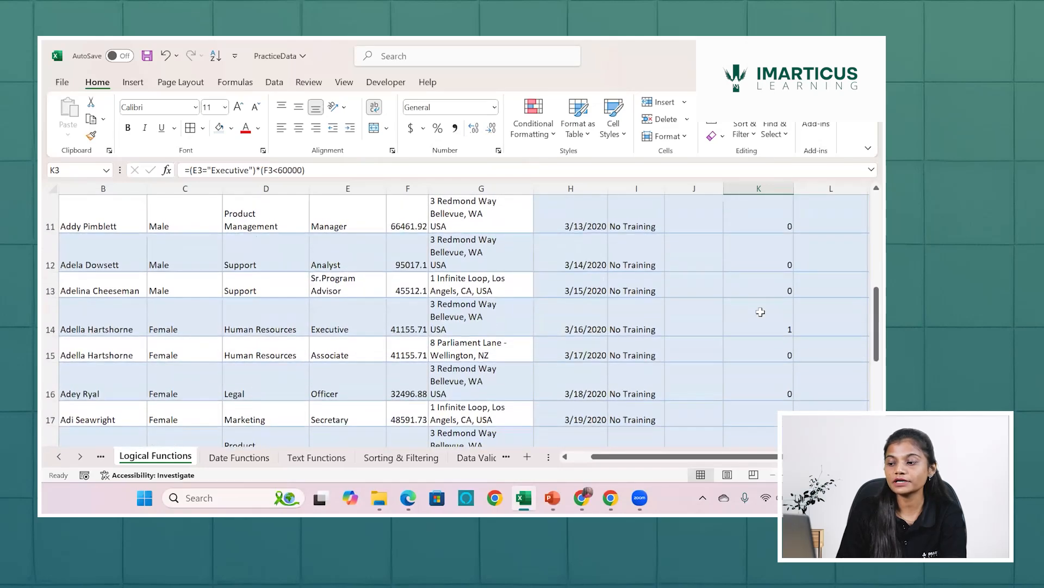
click(760, 312)
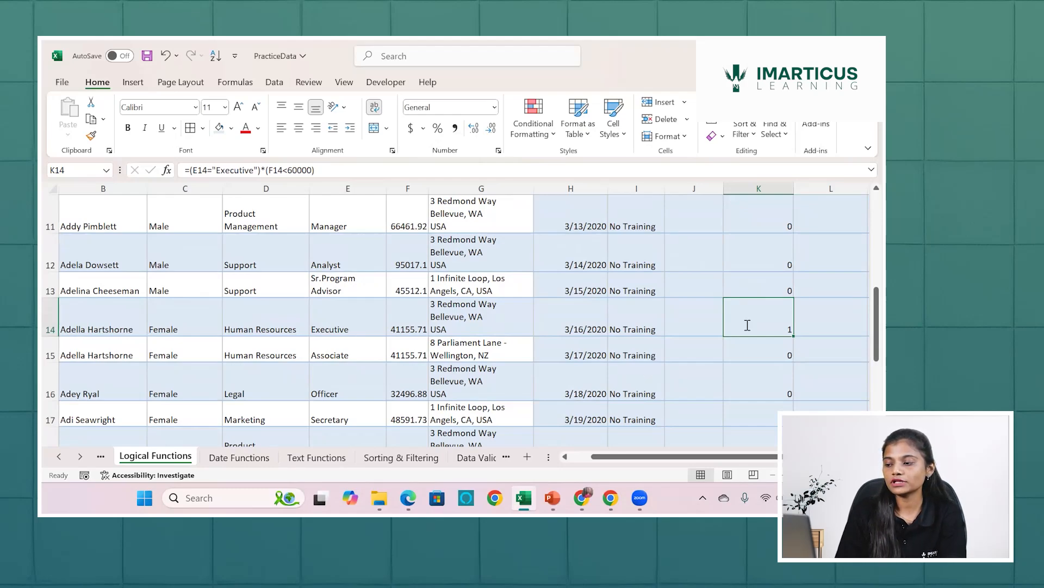
double_click(746, 324)
drag(729, 305, 779, 314)
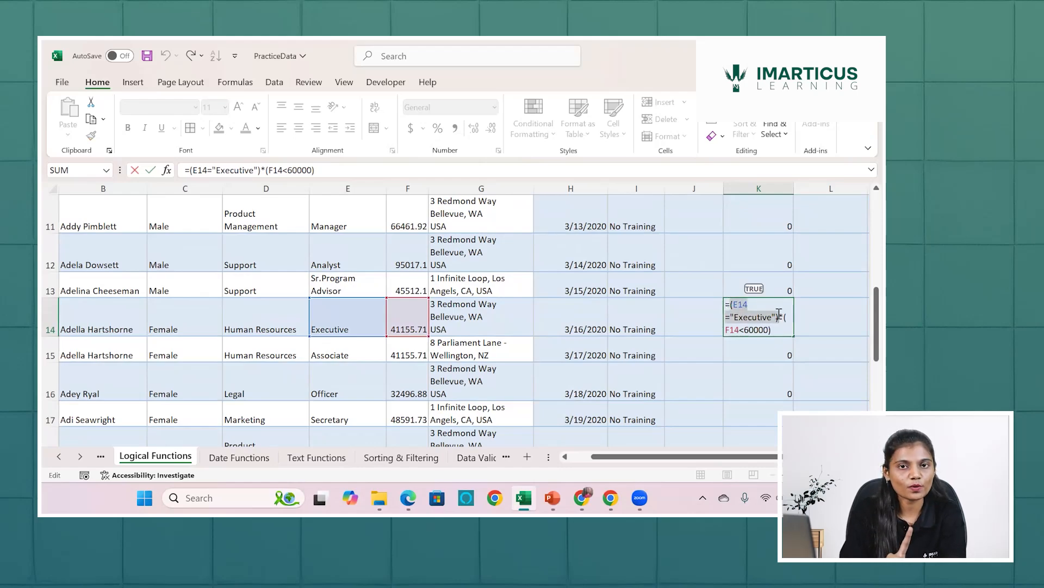
click(782, 330)
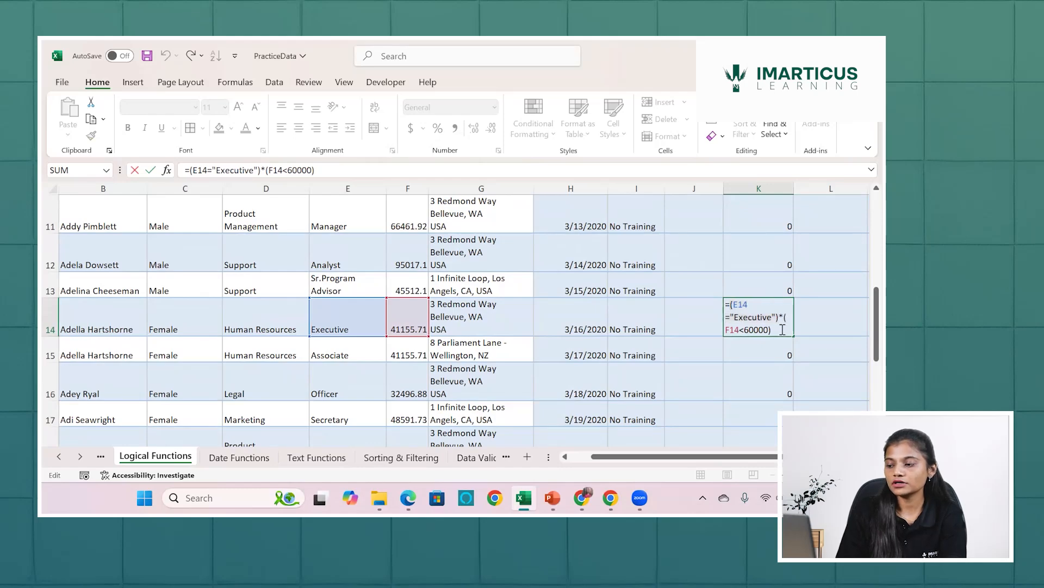
drag(783, 330, 726, 327)
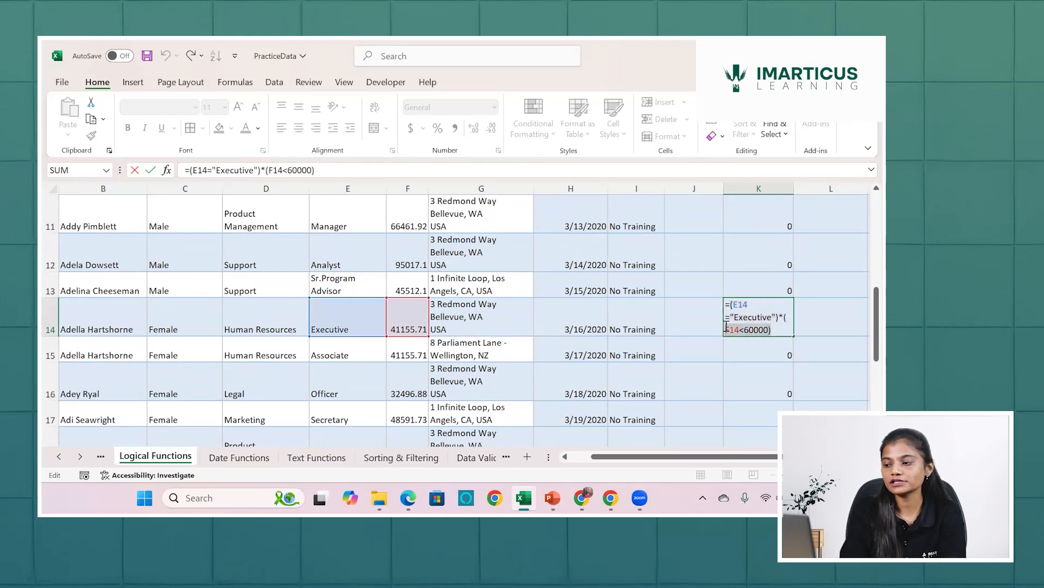
click(786, 316)
drag(786, 316, 789, 329)
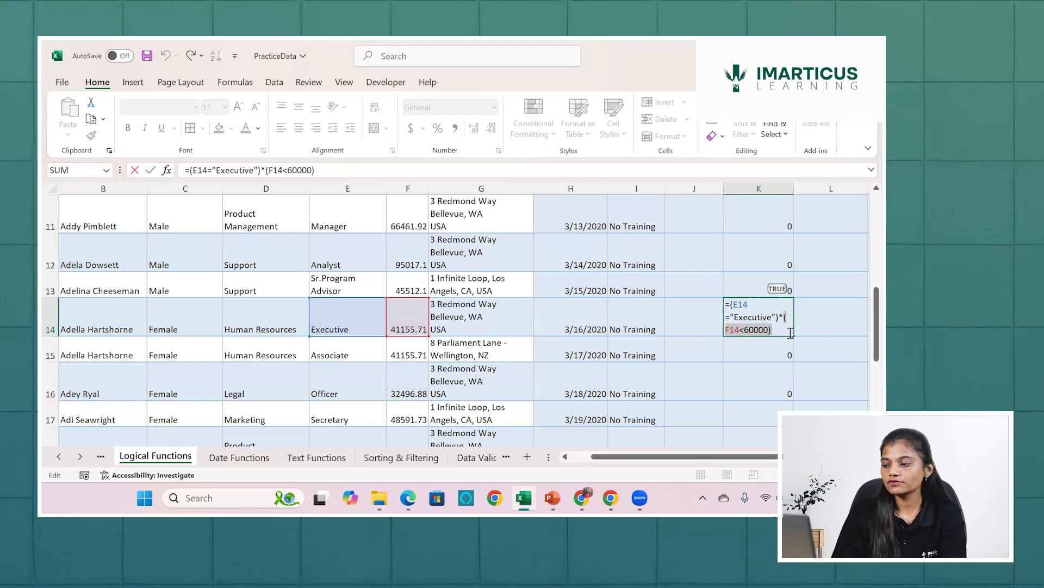
key(Return)
click(771, 323)
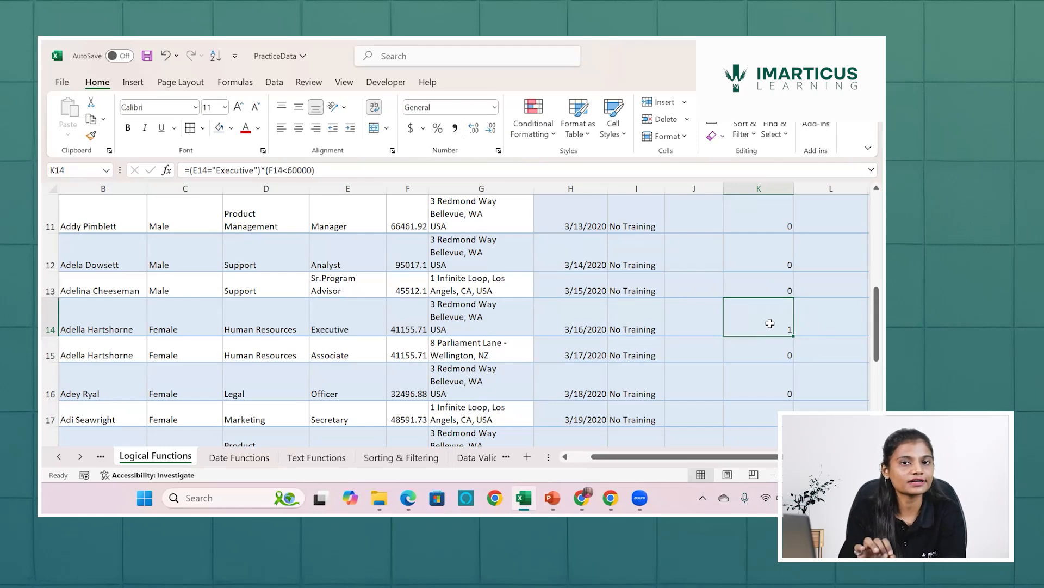
Clear all the multiplication formulas from the AND column, from K2 down to the last data row.
scroll(771, 323, up, 5)
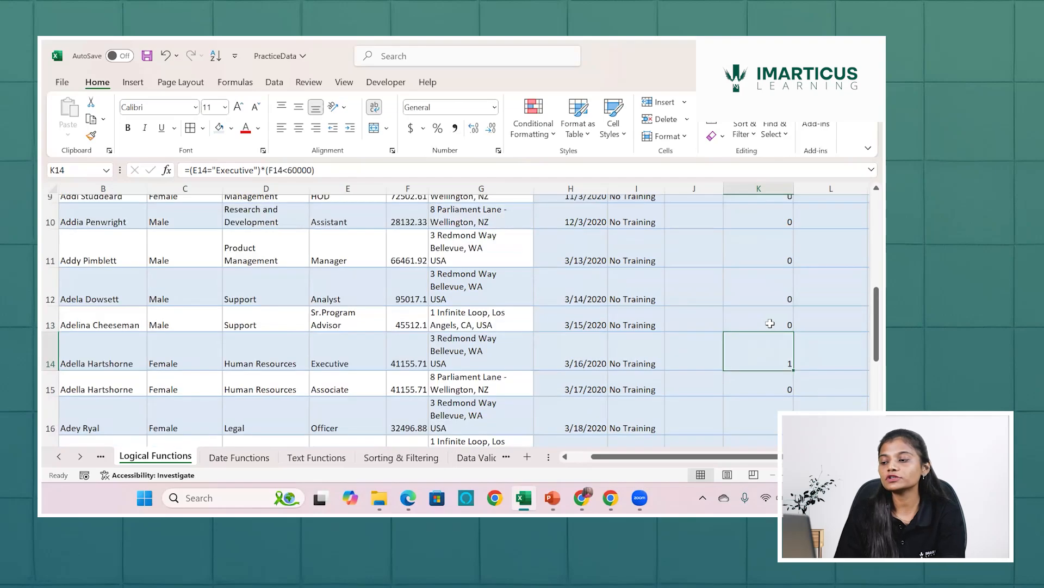
scroll(771, 323, up, 5)
scroll(770, 323, down, 1)
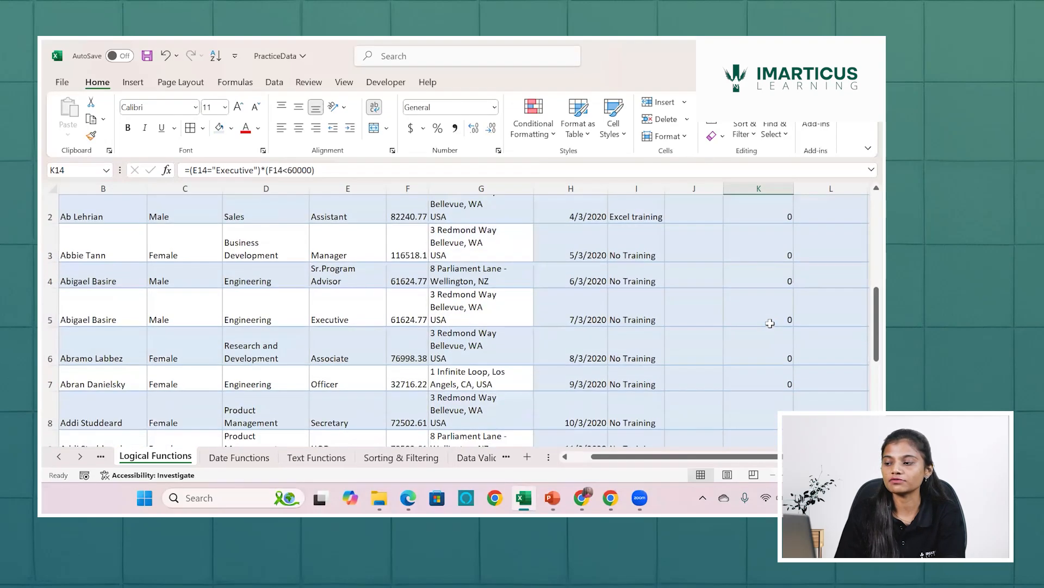
scroll(770, 323, up, 1)
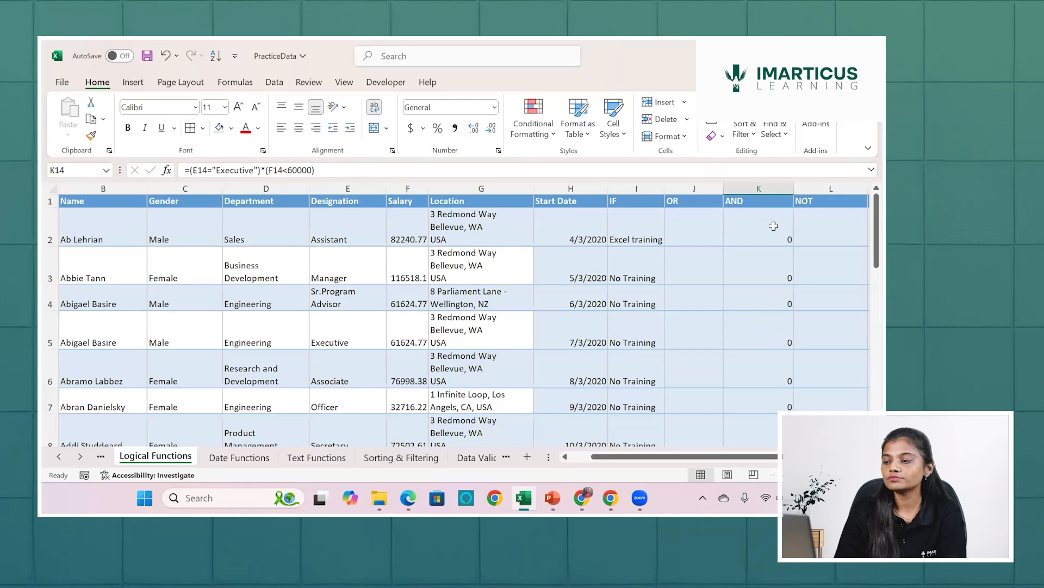
click(775, 226)
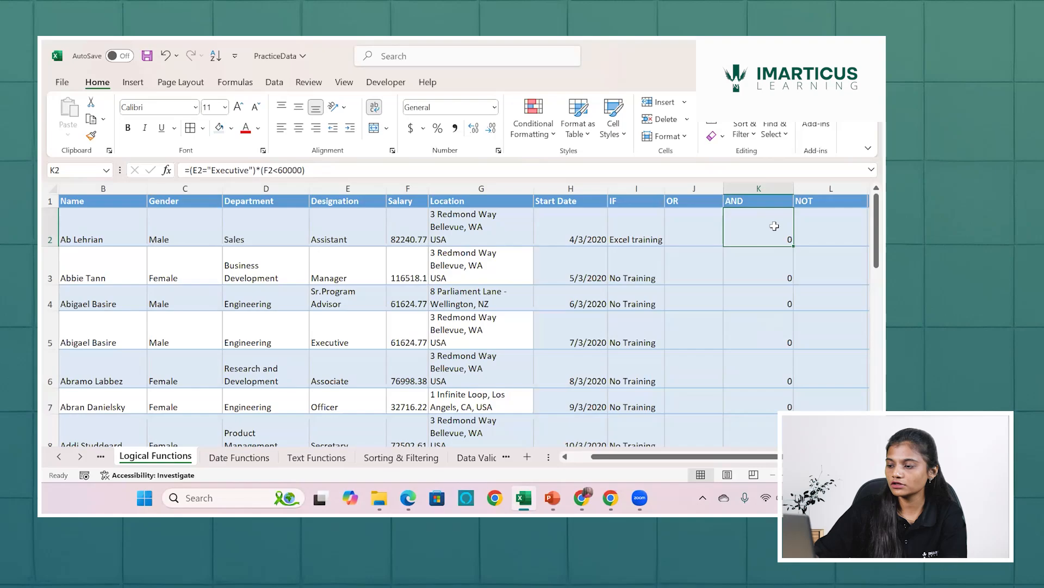
key(ctrl+shift+Down)
scroll(774, 226, up, 6)
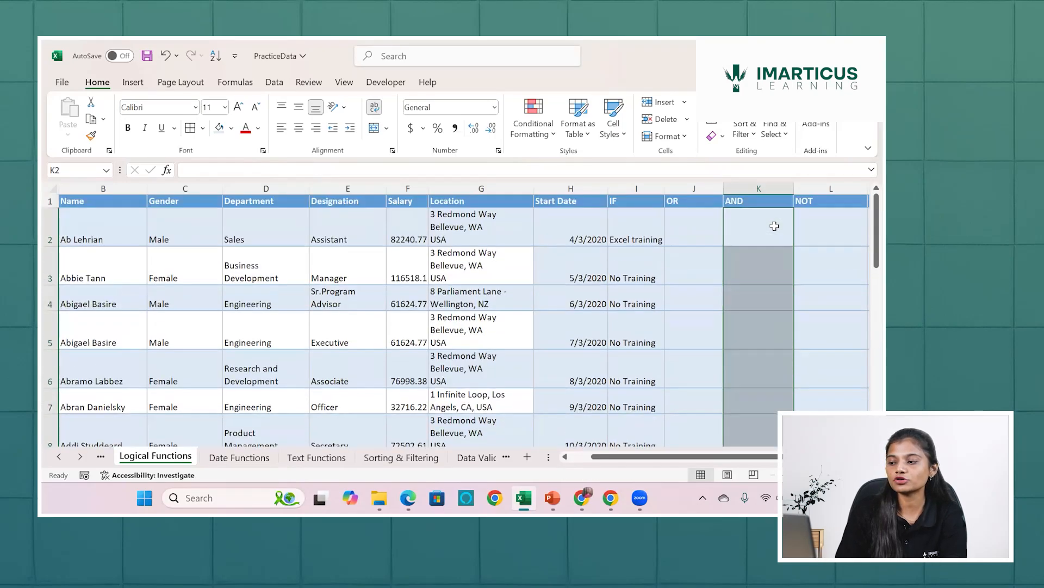
Start an AND formula in K2 with the first condition E2="Executive".
click(775, 226)
text(=)
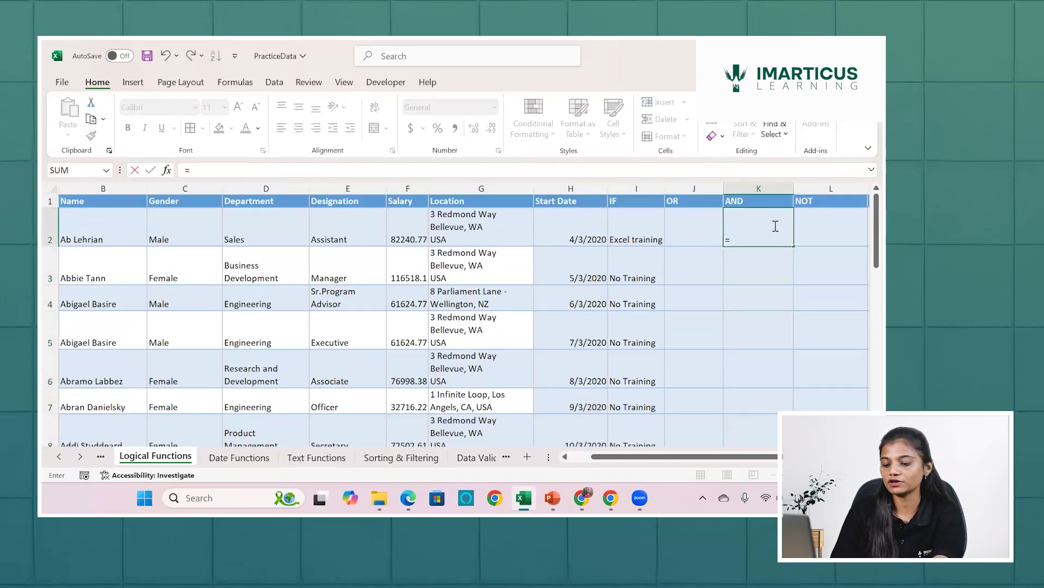
text(and)
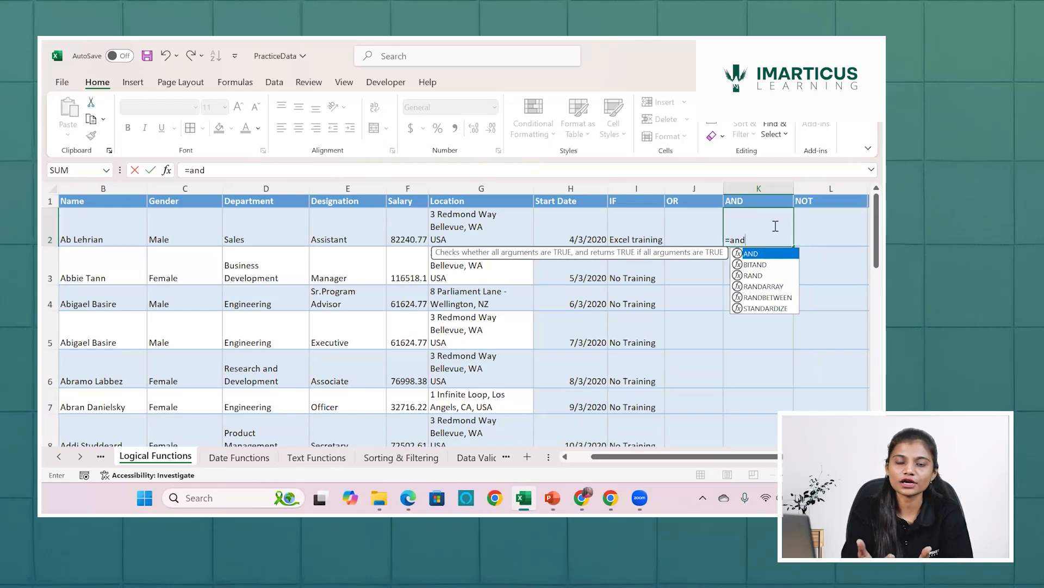
key(Tab)
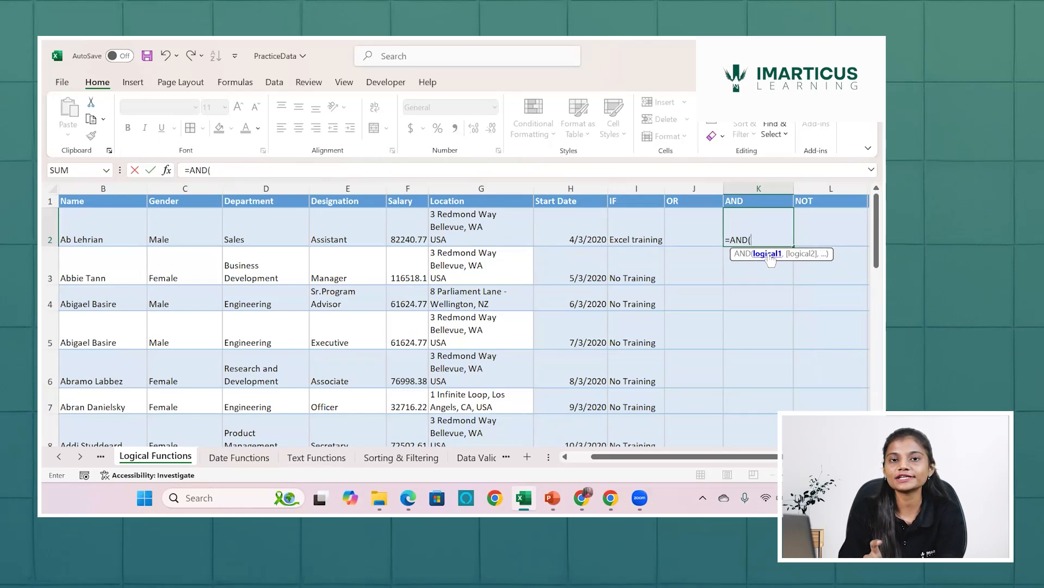
click(358, 236)
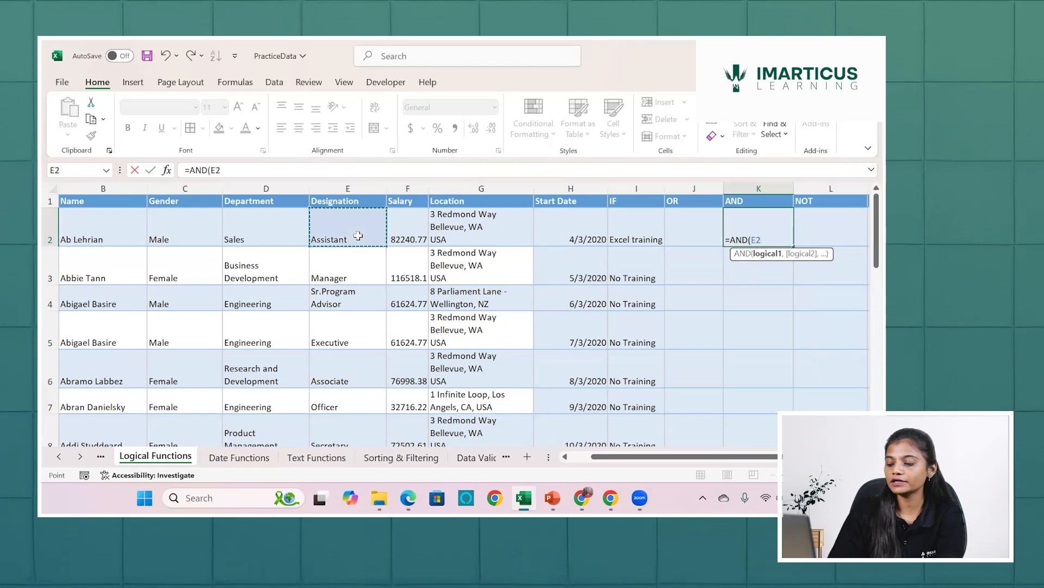
text(="E)
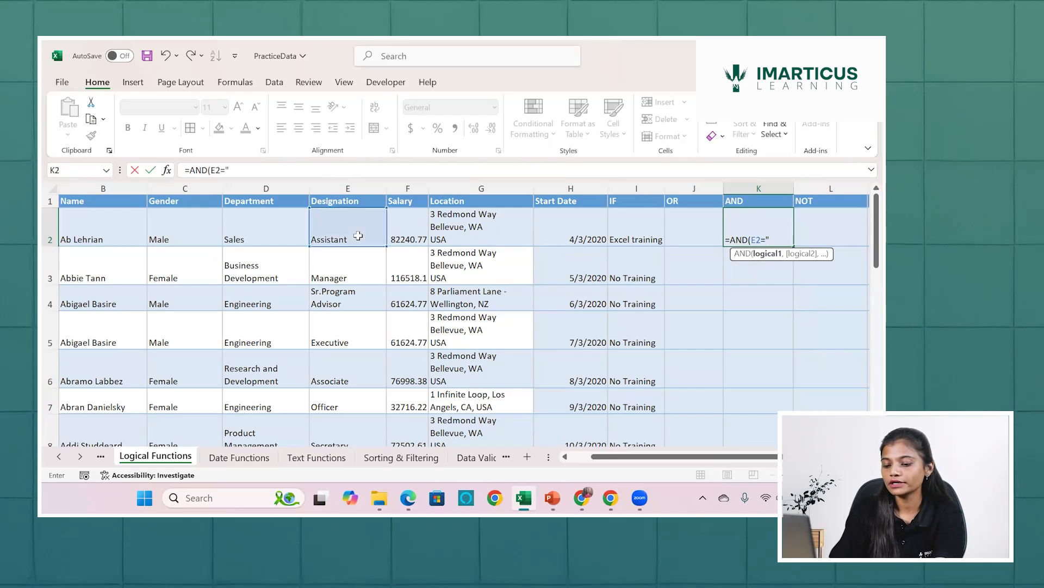
text(xec)
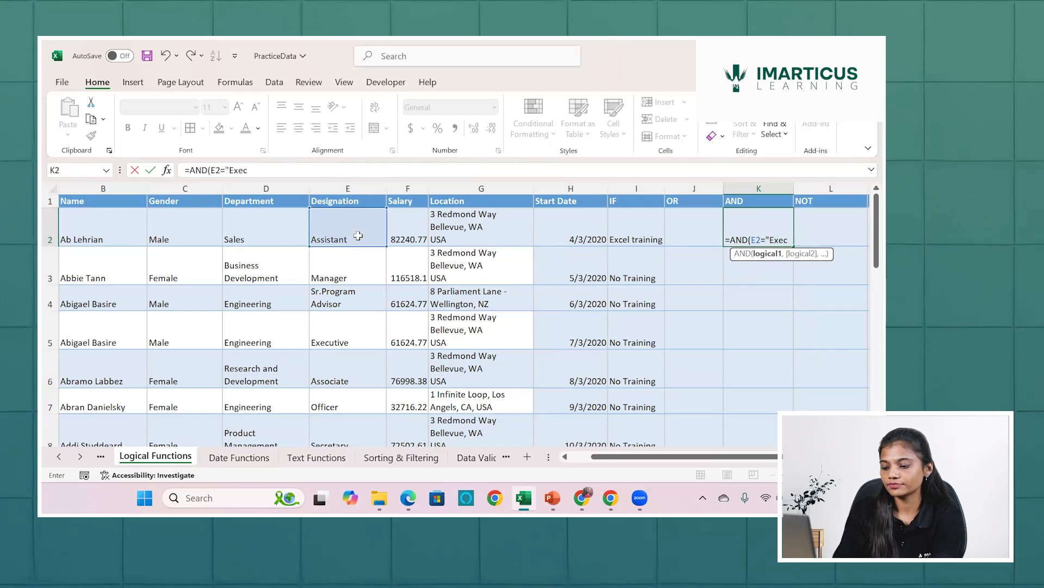
text(utive)
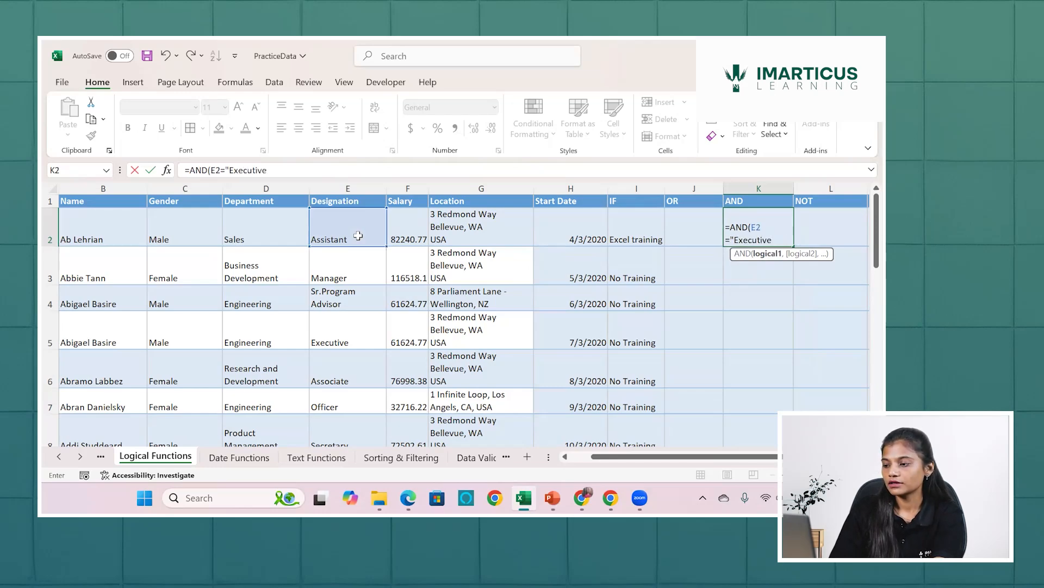
text(")
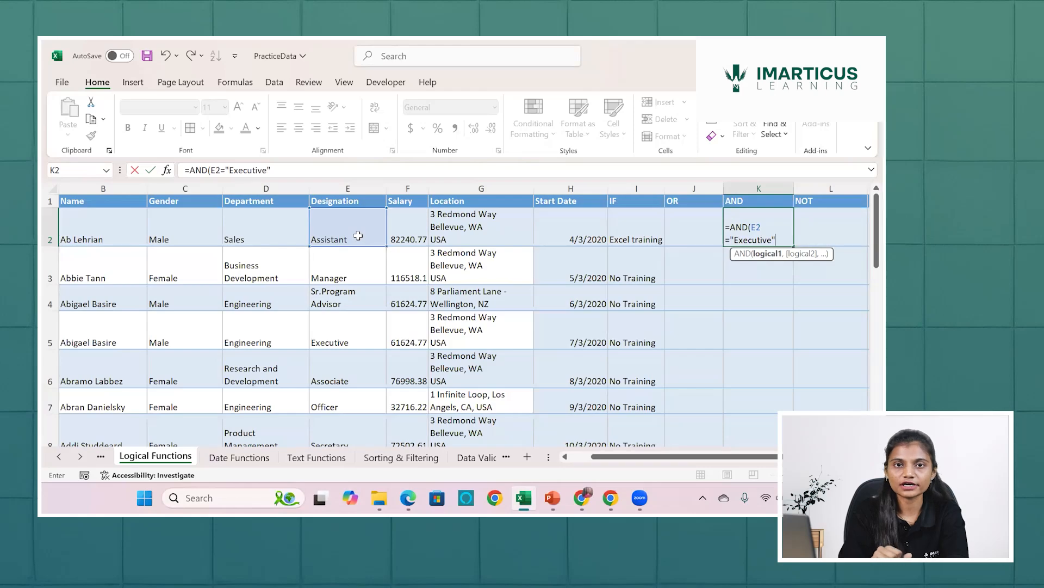
Add F2<60000 as the second condition of the AND formula in K2 and complete the formula.
text(,)
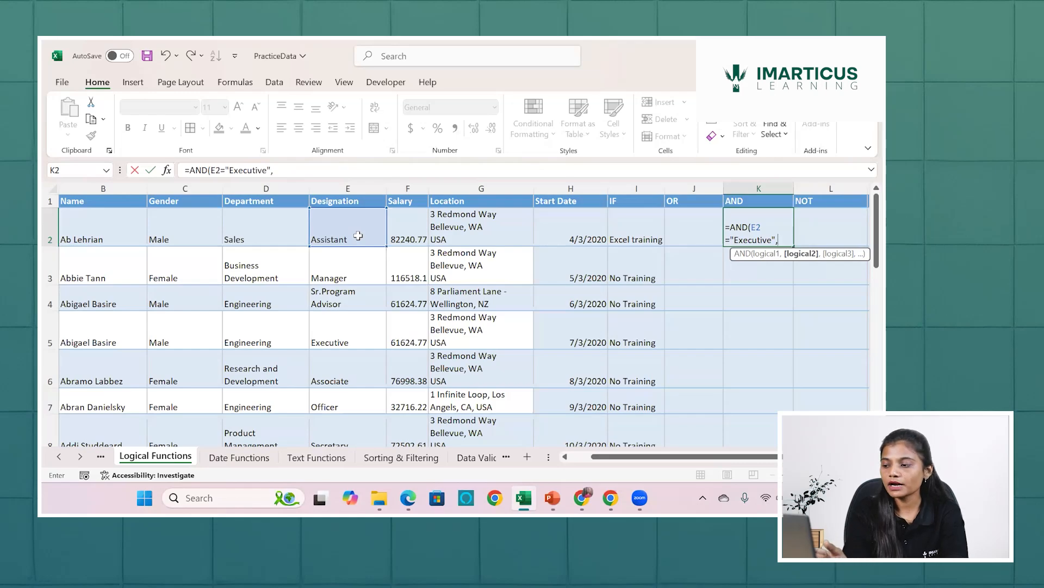
click(406, 232)
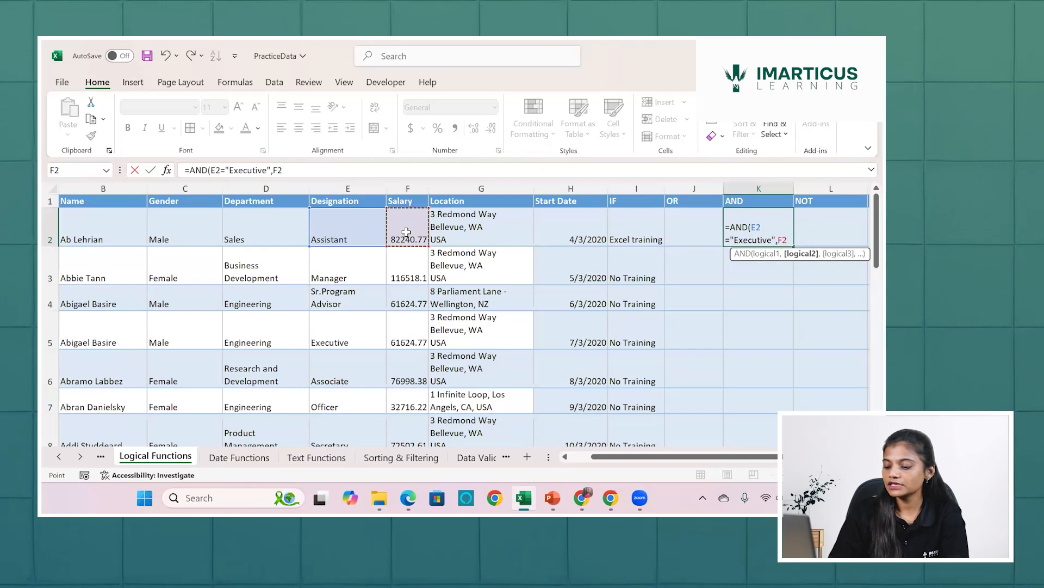
text(<)
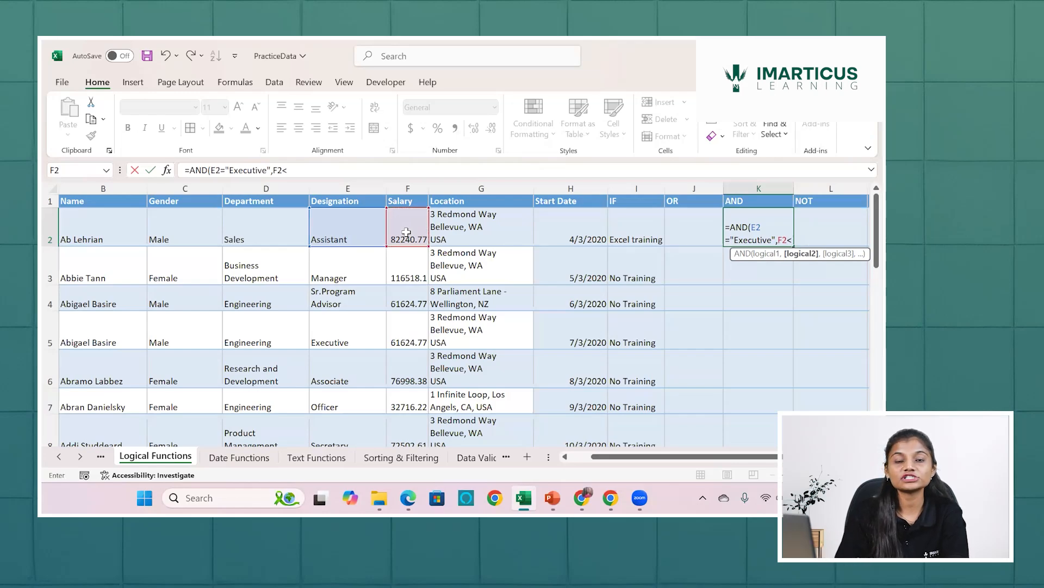
text(6)
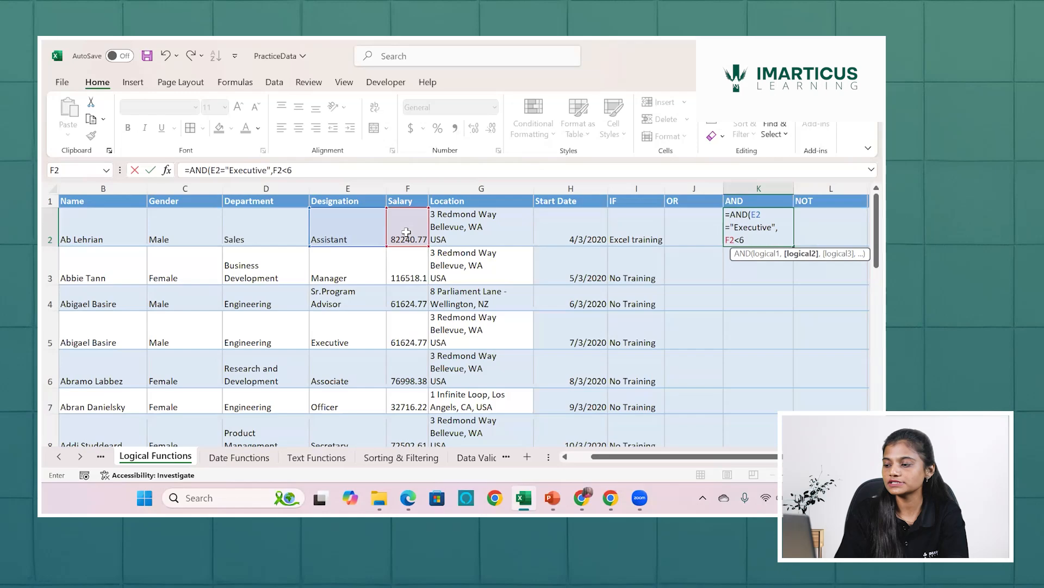
text(0000)
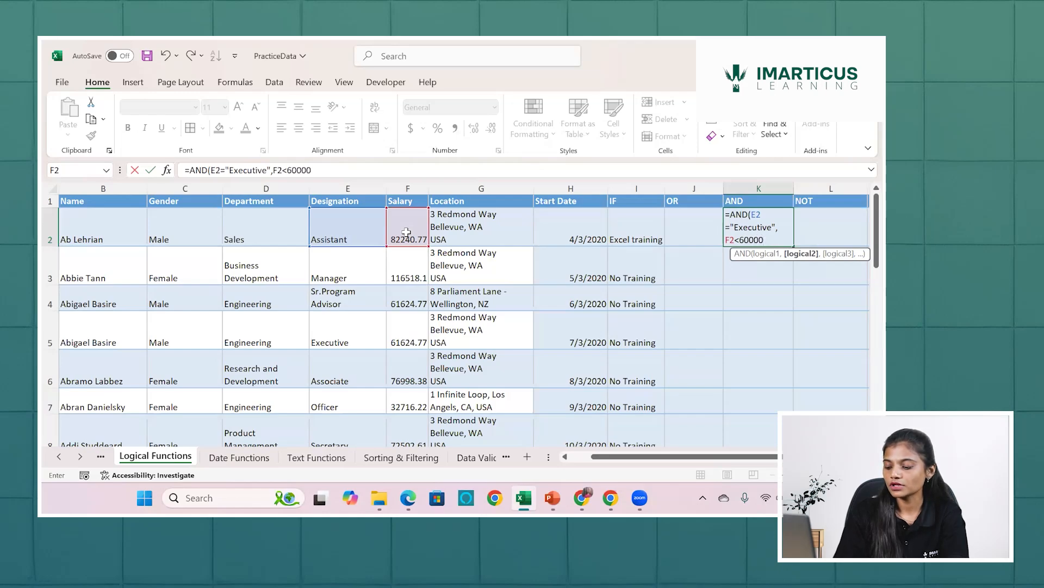
text())
key(Return)
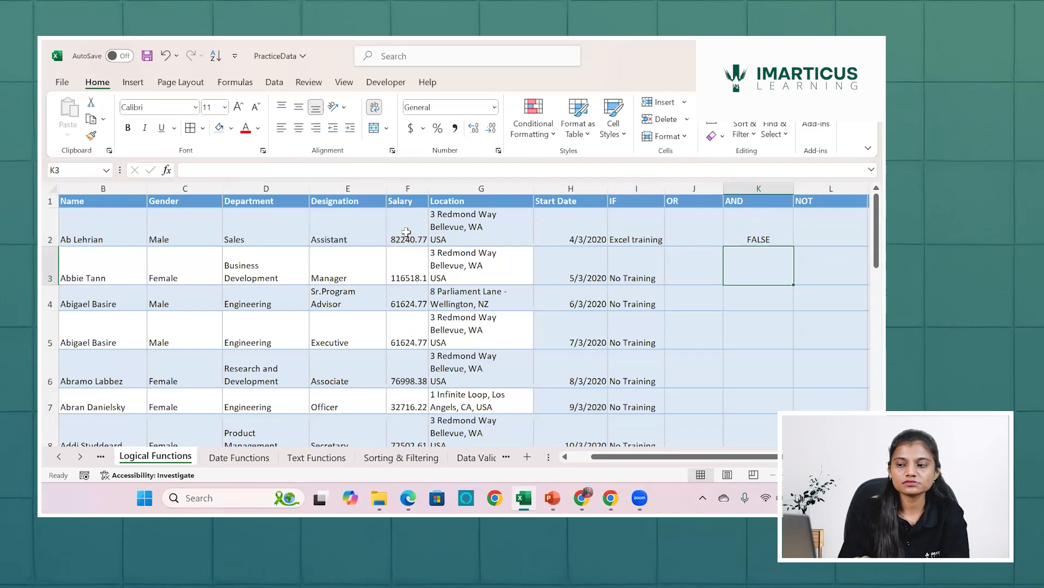
Check the designation in E2 and salary in F2, and fill the AND formula from K2 down to the last data row.
click(343, 240)
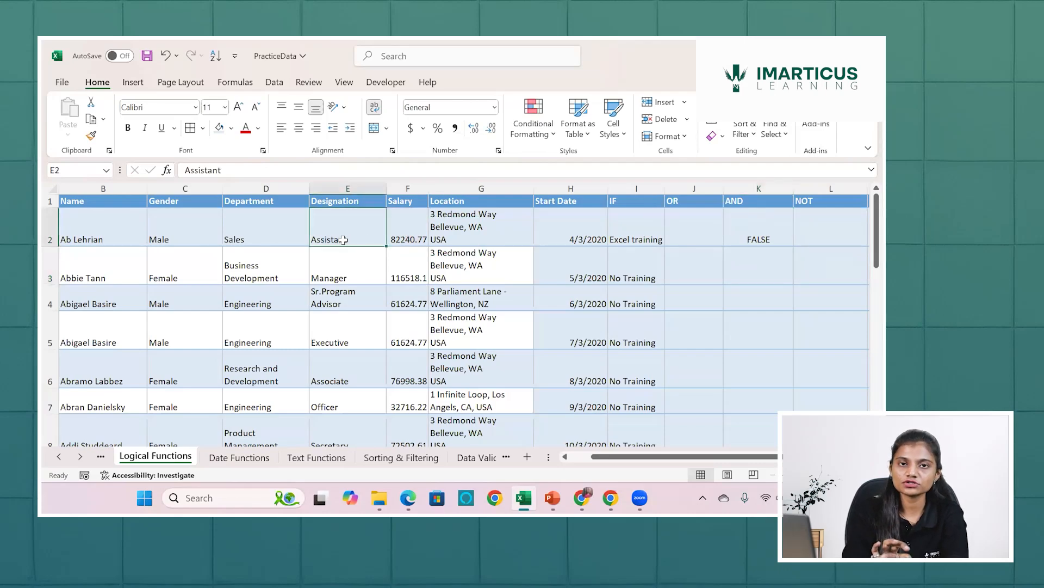
click(404, 235)
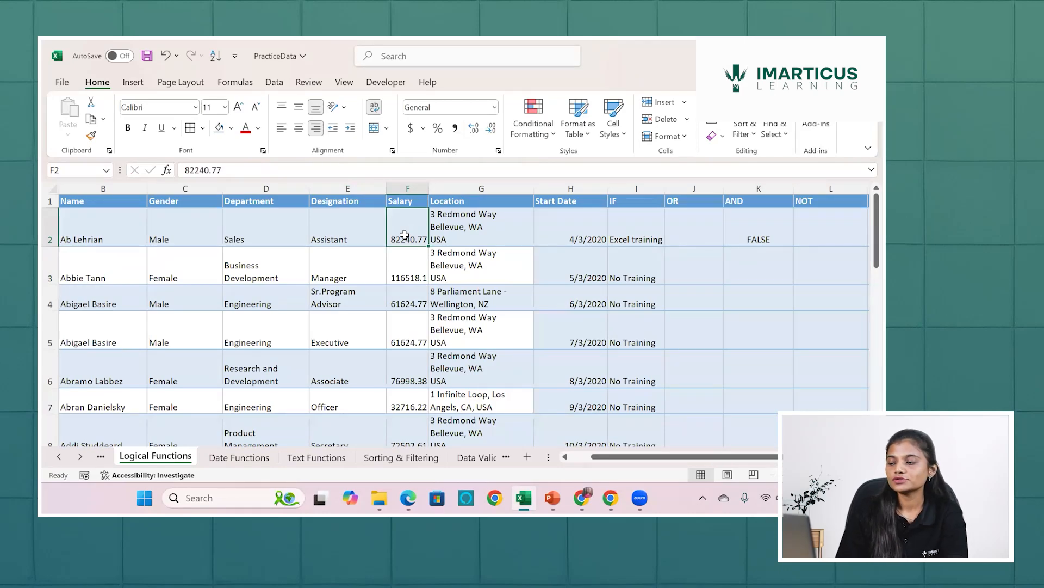
click(765, 226)
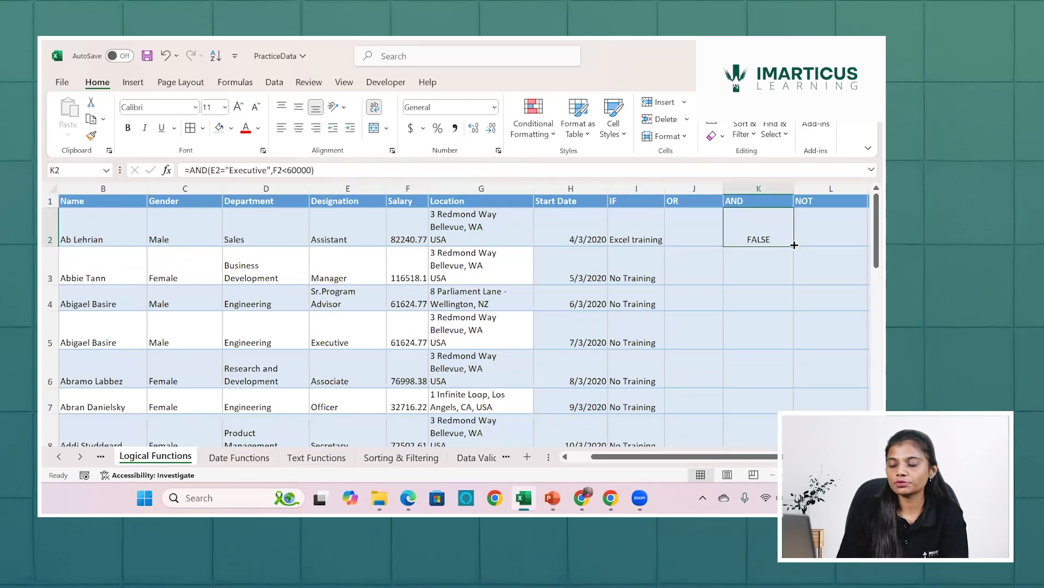
double_click(795, 244)
Check the AND result in K14 against the designation in E14 and the salary in F14.
scroll(761, 408, down, 1)
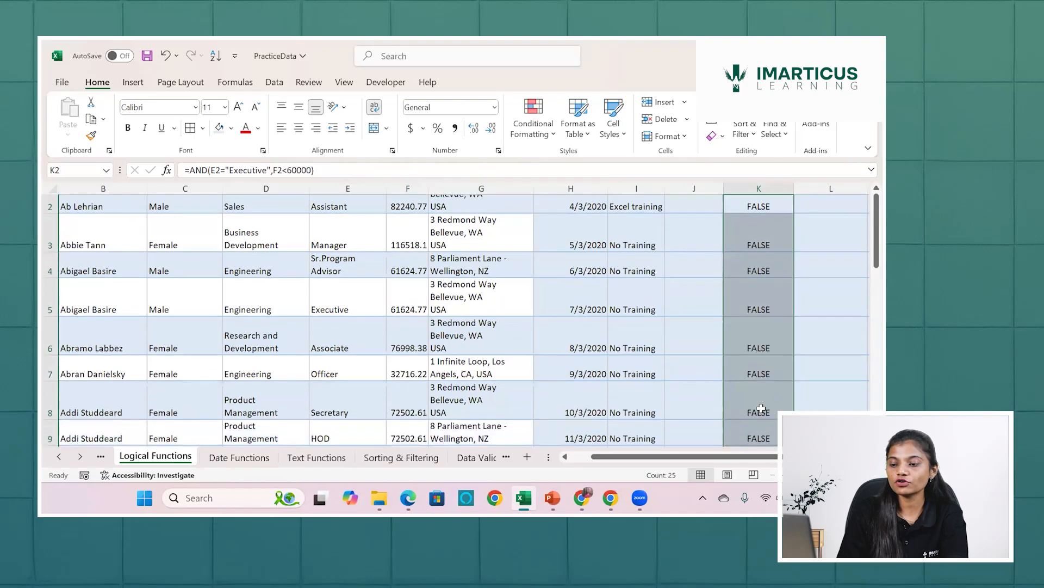
scroll(761, 408, down, 3)
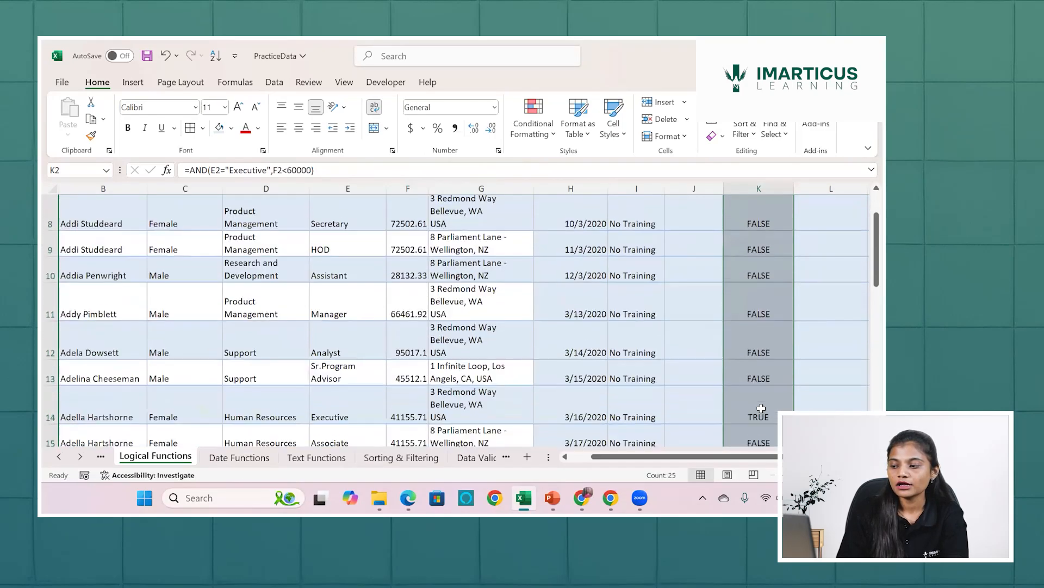
click(749, 318)
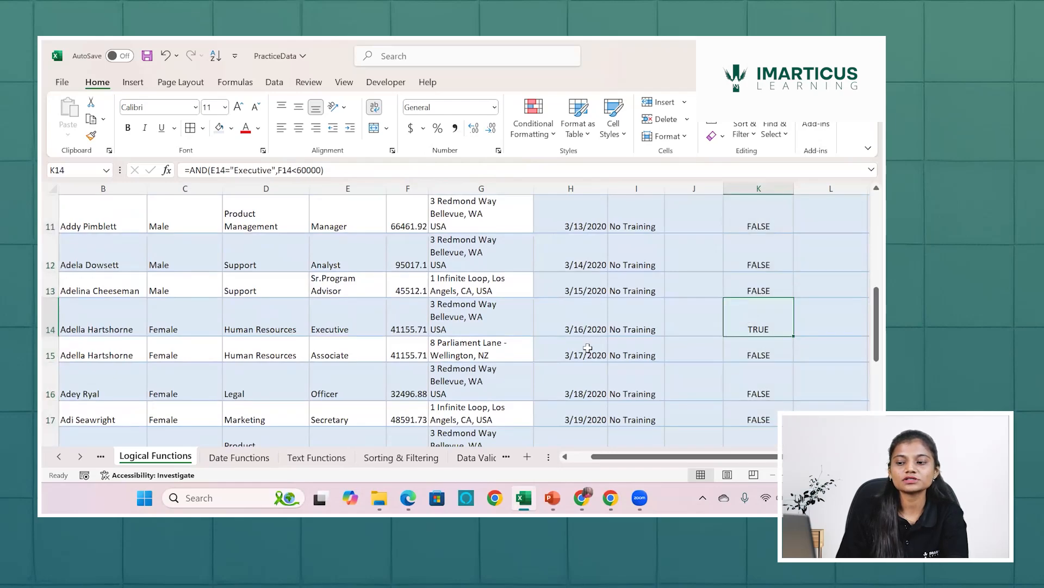
click(357, 321)
click(417, 333)
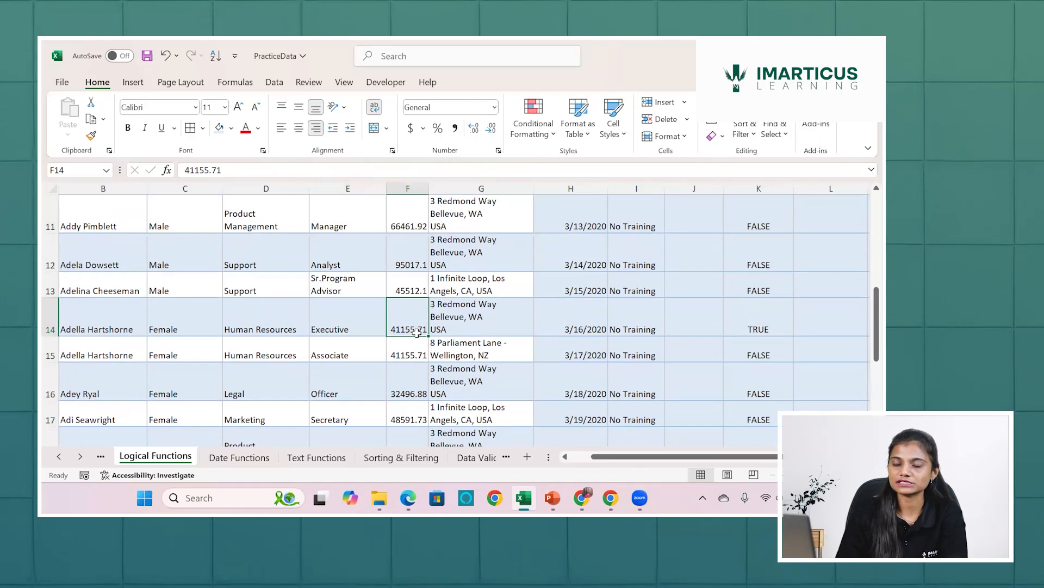
Wrap the AND formula in K2 in an IF function, with the AND expression as its logical test.
scroll(416, 333, up, 4)
click(747, 226)
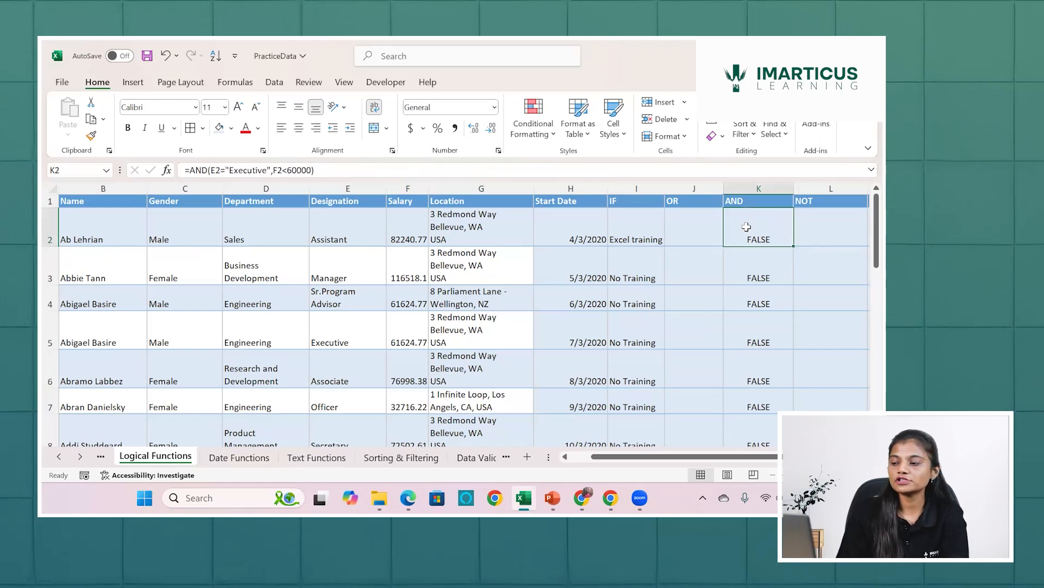
double_click(746, 227)
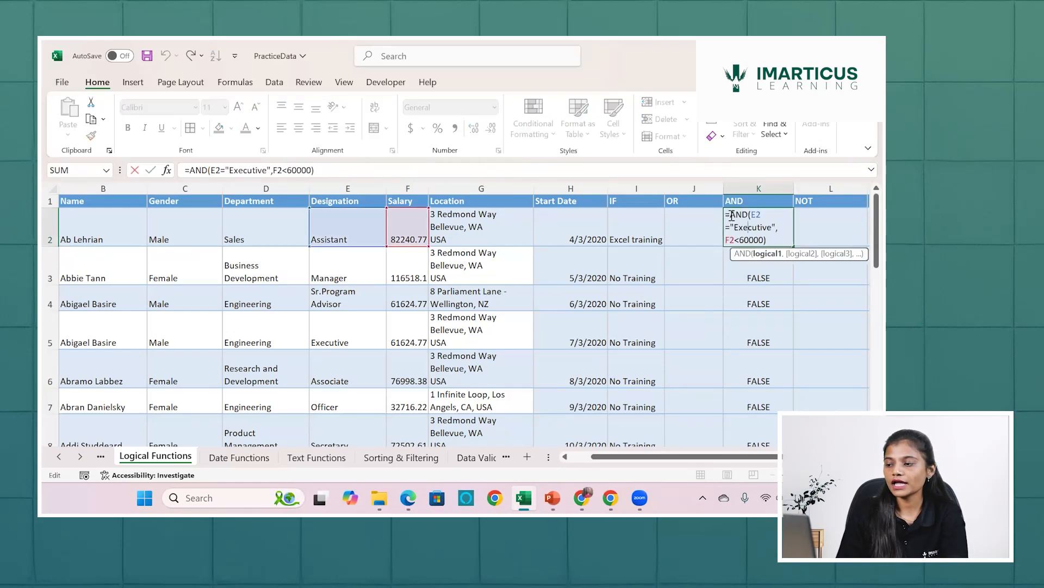
click(731, 216)
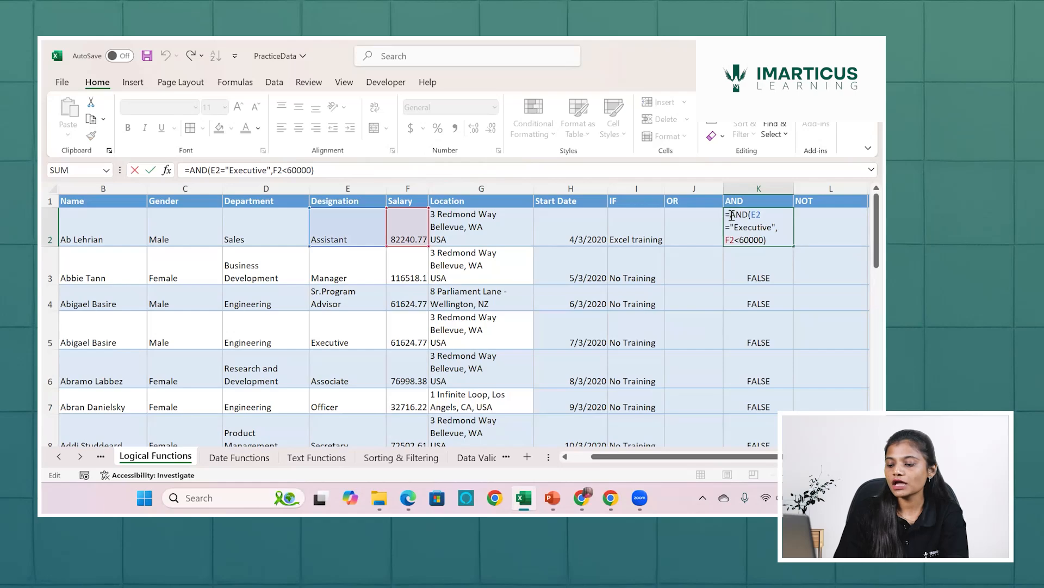
text(if)
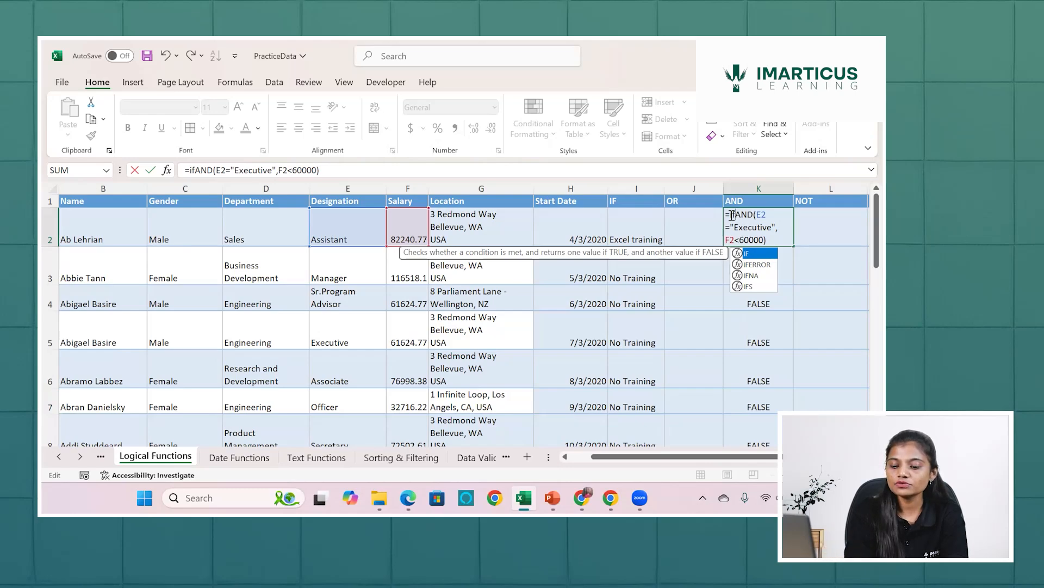
key(Tab)
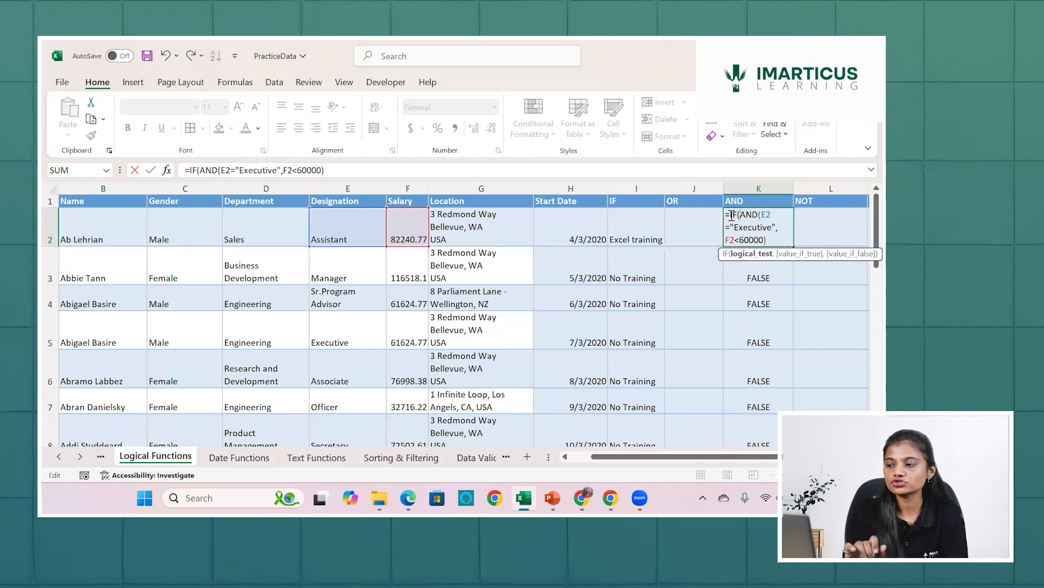
Examine the AND expression that serves as the logical test of the IF formula in K2.
drag(732, 216, 770, 237)
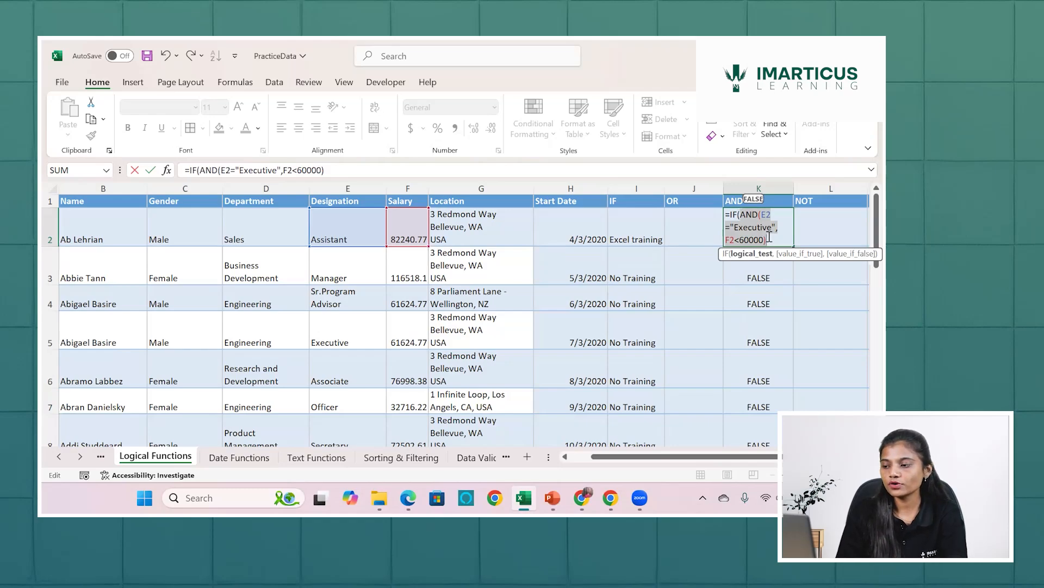
click(769, 237)
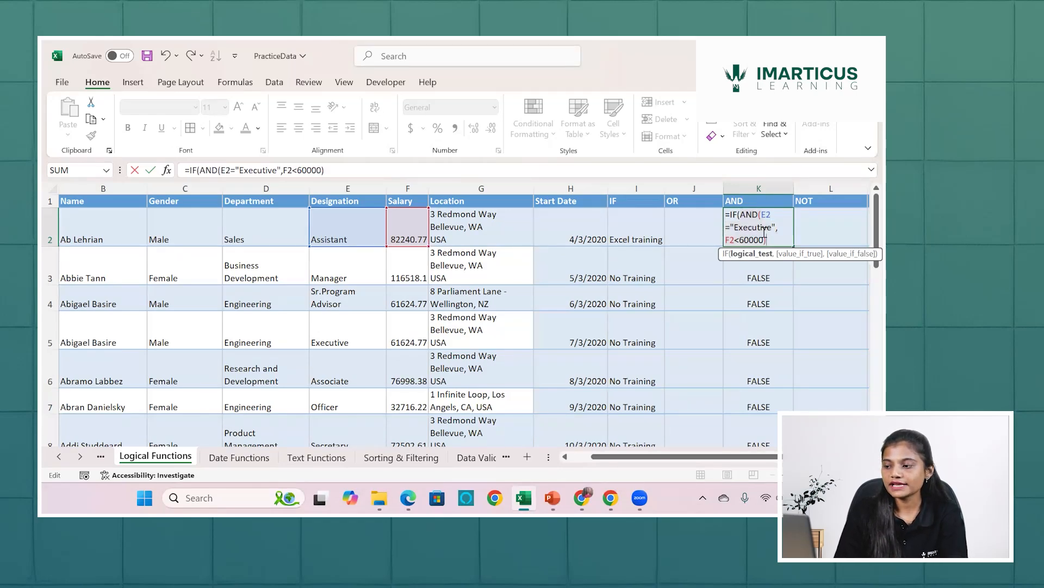
drag(743, 212, 766, 240)
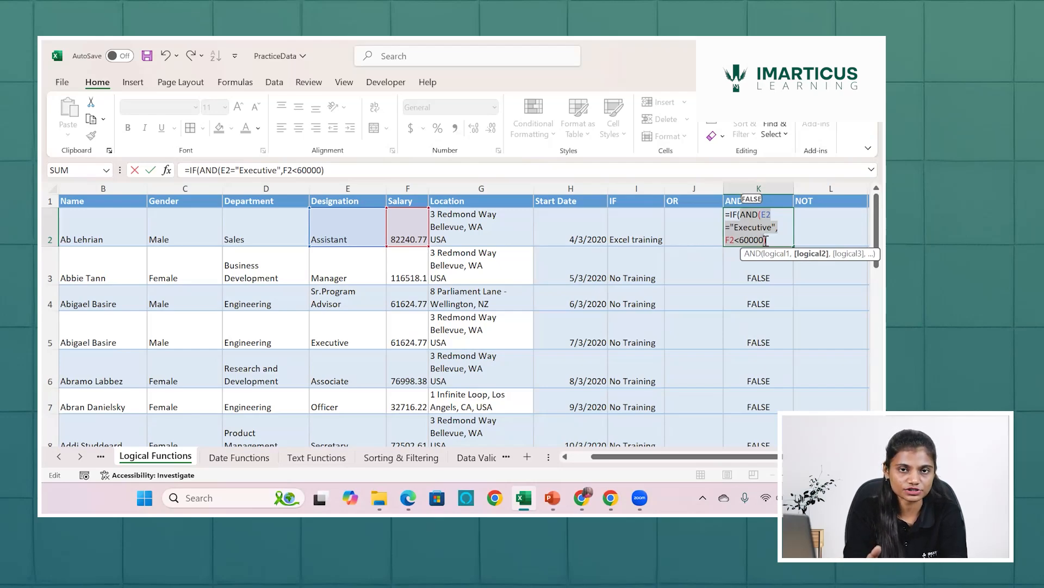
click(765, 240)
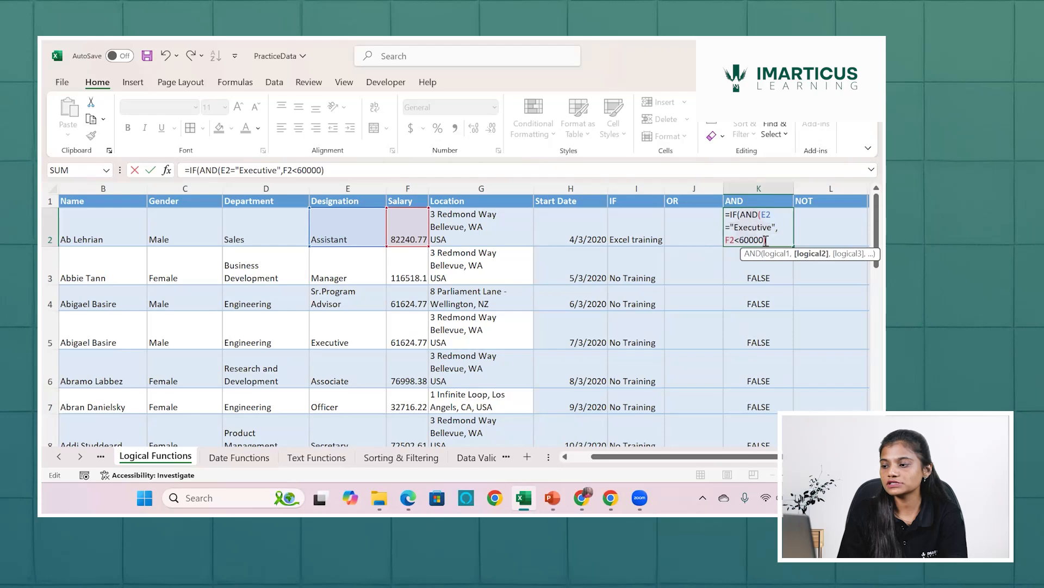
Complete the IF formula in K2 with "Excel training" as the value if true and "No Training" as the value if false.
text(,)
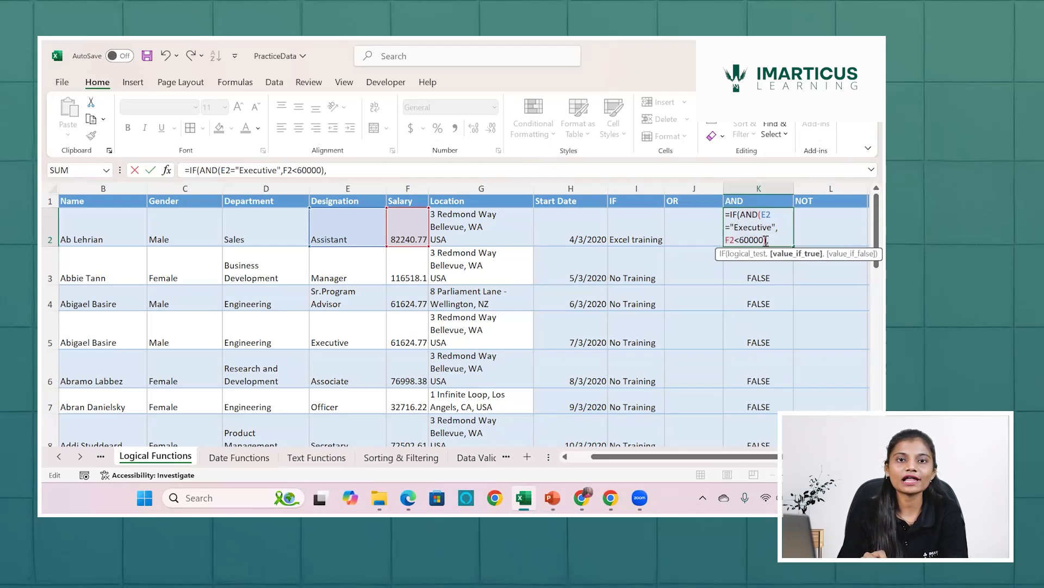
text("E)
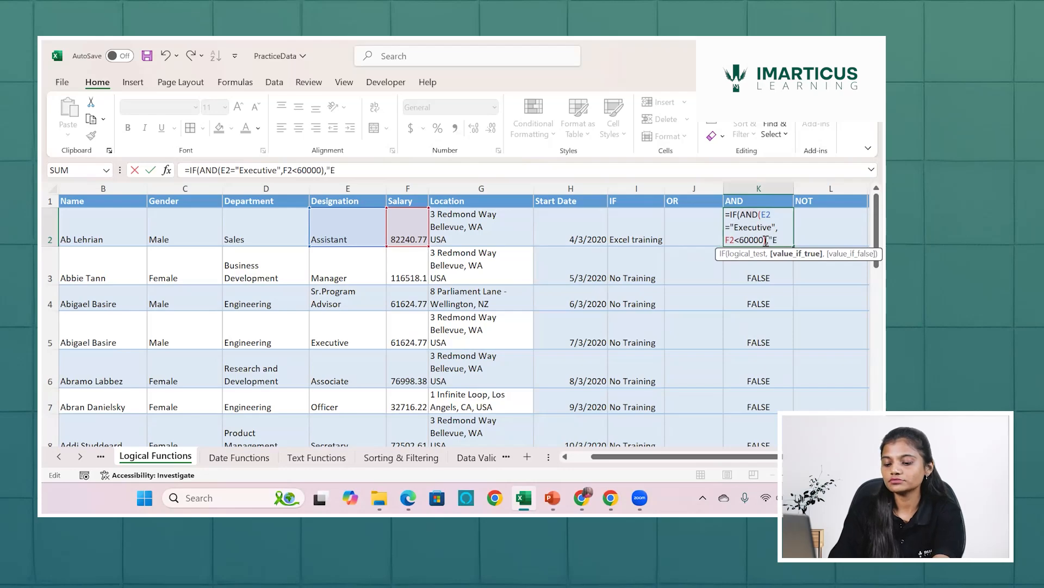
text(xcel training)
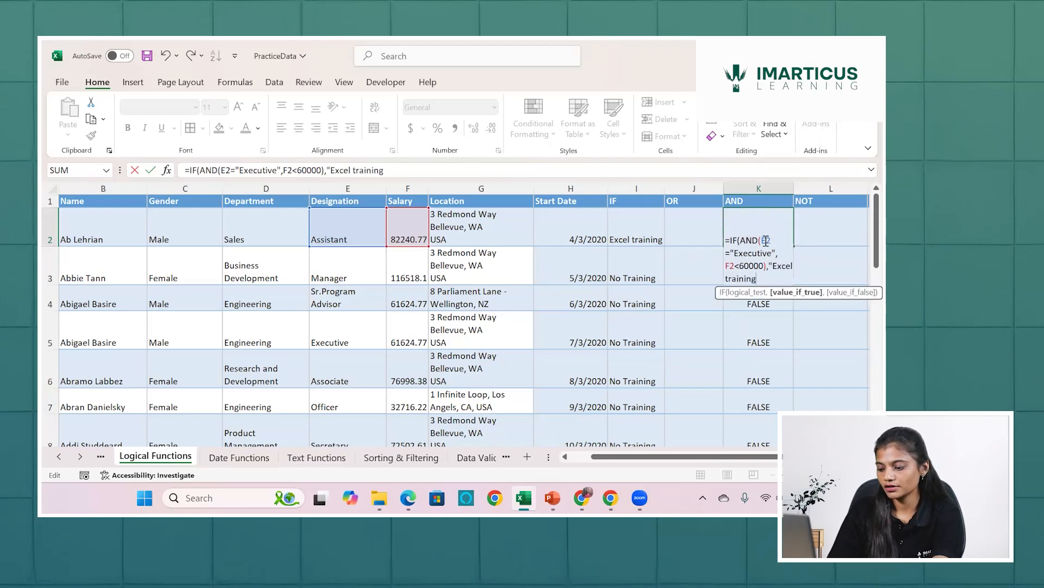
text(")
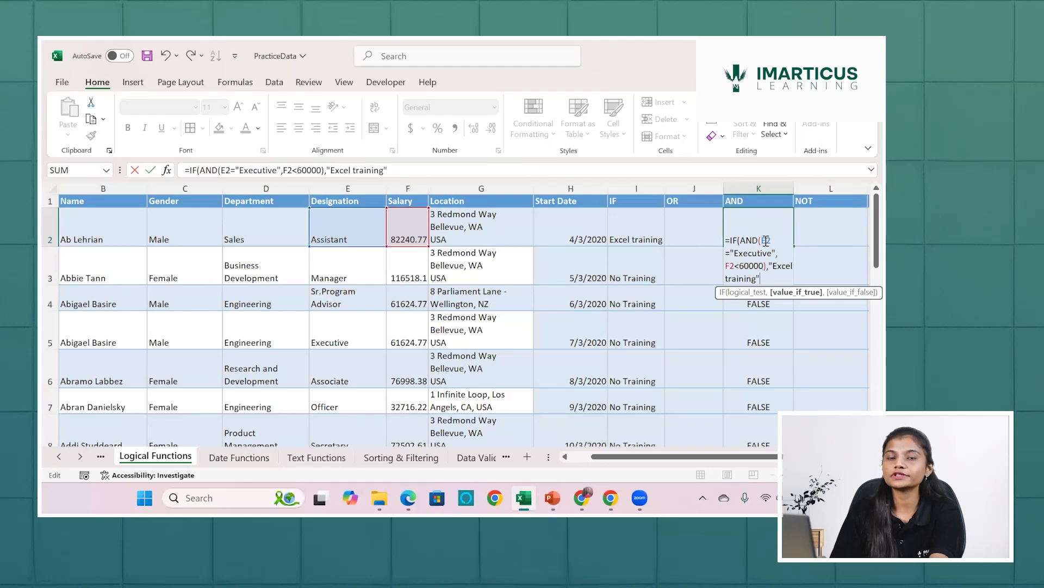
text(,)
text("N)
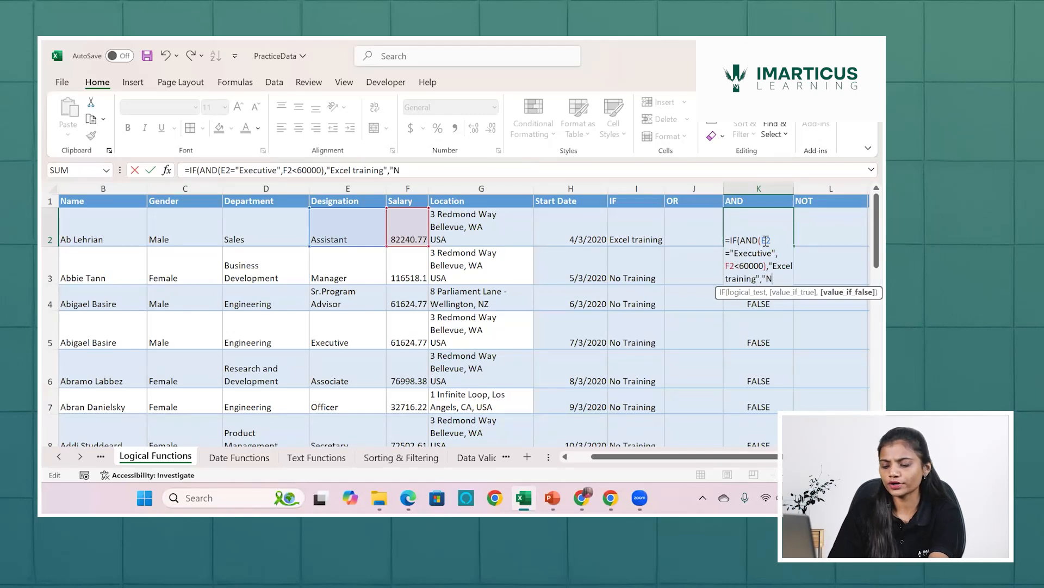
text(o Trainin)
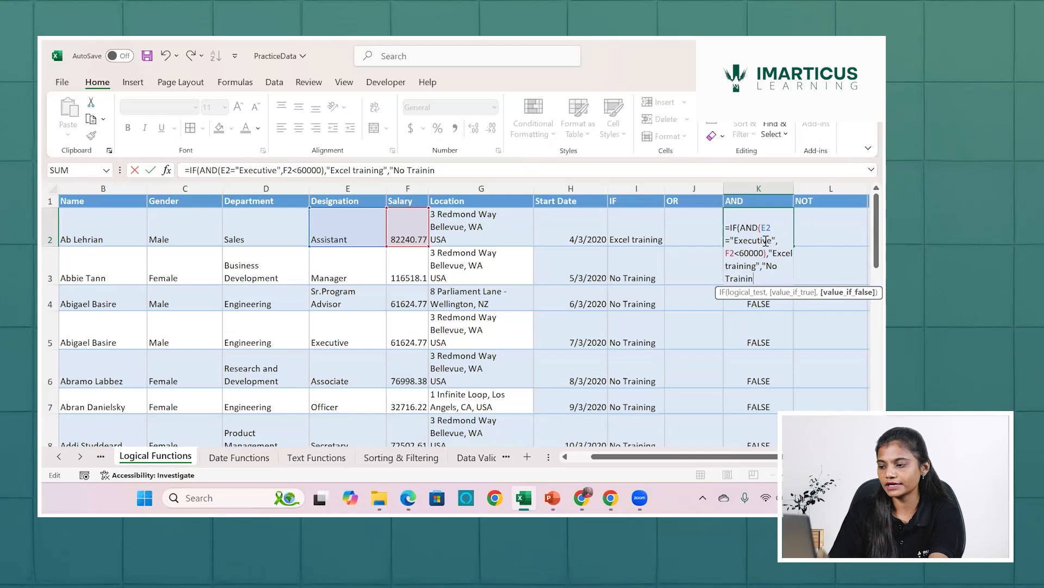
text(g"))
key(Return)
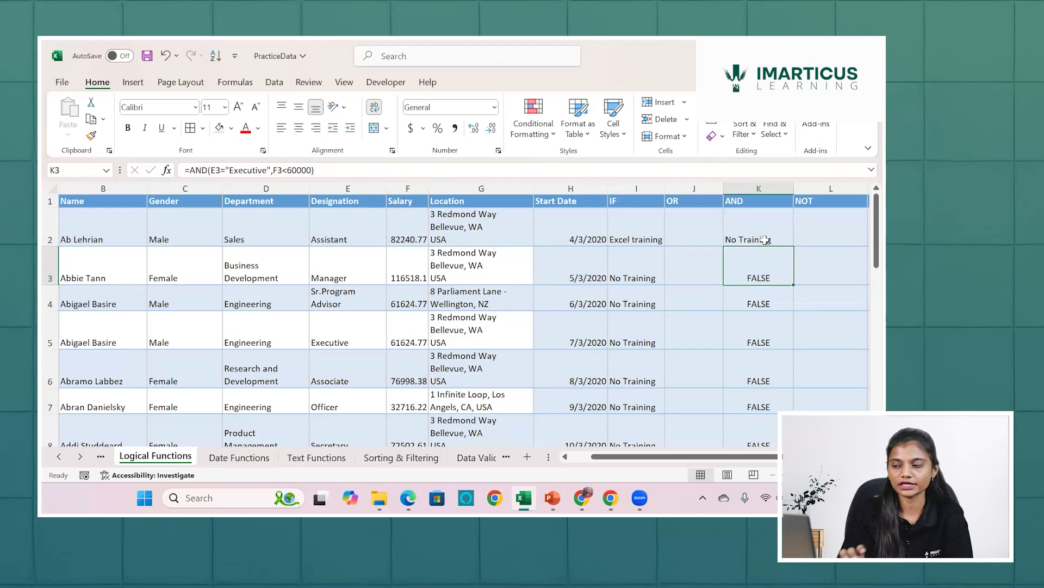
Fill the nested IF and AND formula from K2 down to the last data row of the AND column.
click(765, 240)
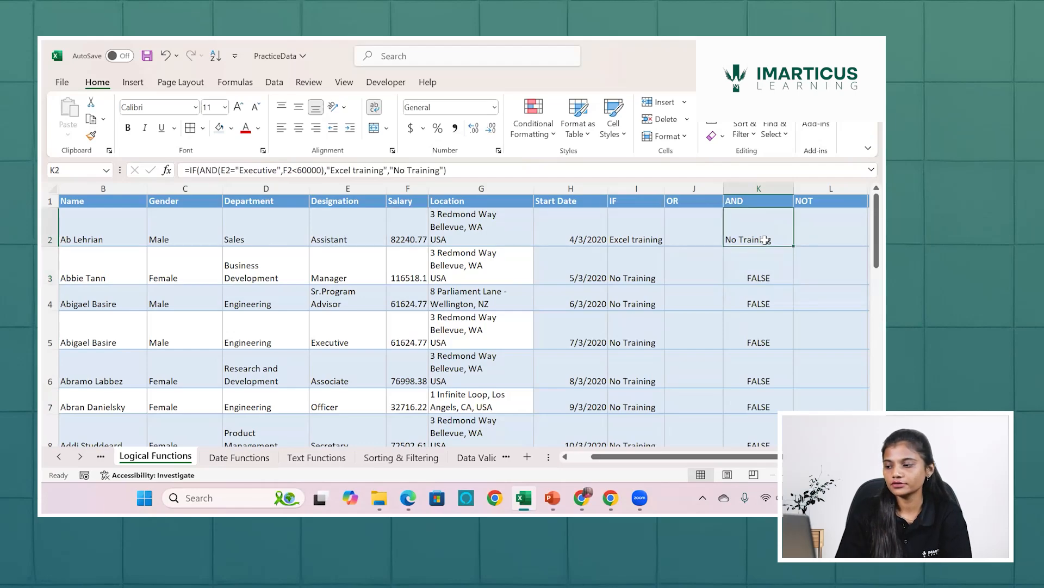
double_click(795, 247)
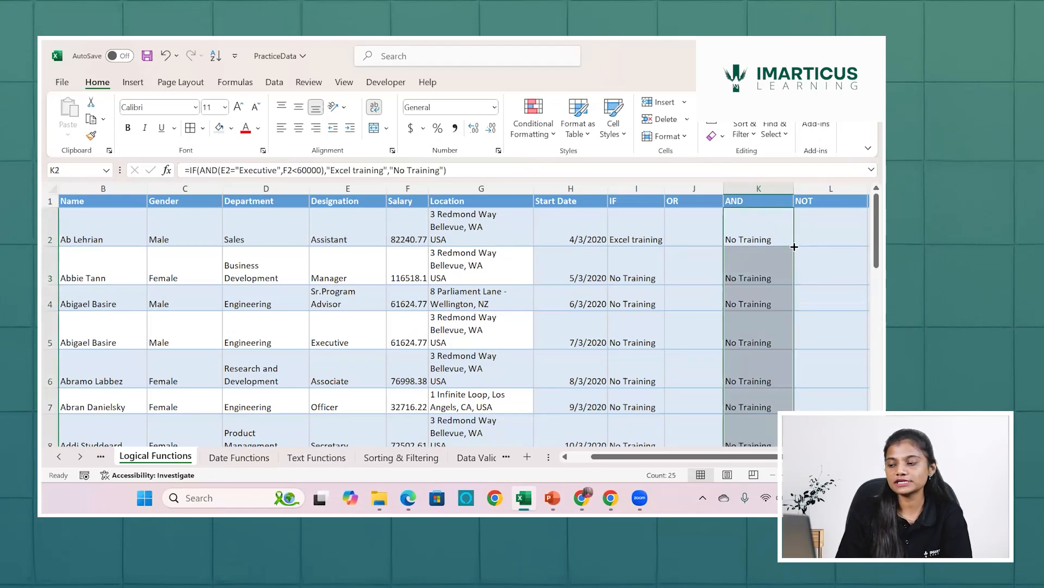
scroll(794, 246, down, 6)
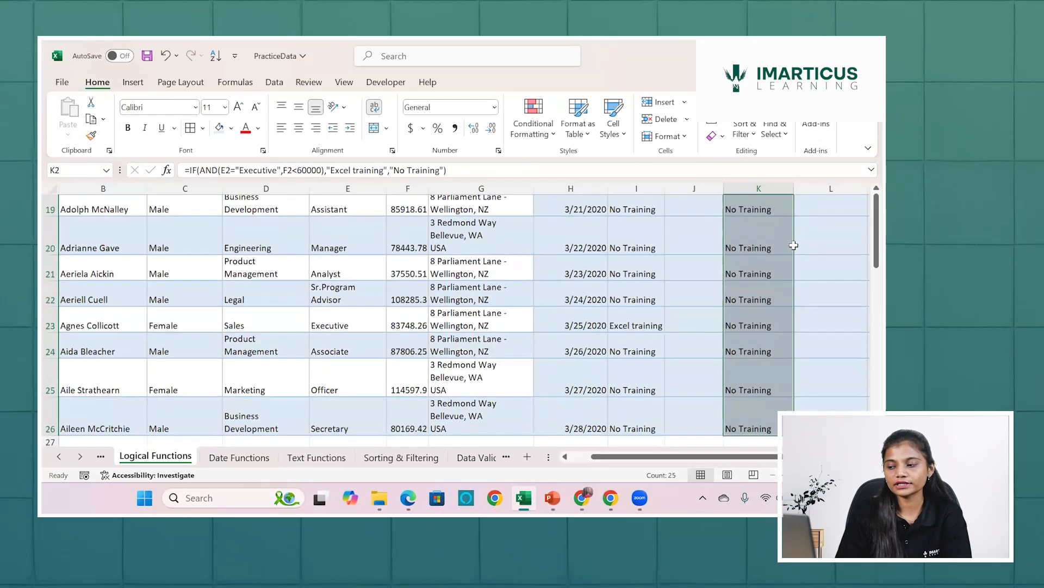
scroll(794, 246, down, 3)
Check the nested formula and its training label in K14 for the executive in row 14, and return to K2.
scroll(761, 312, up, 5)
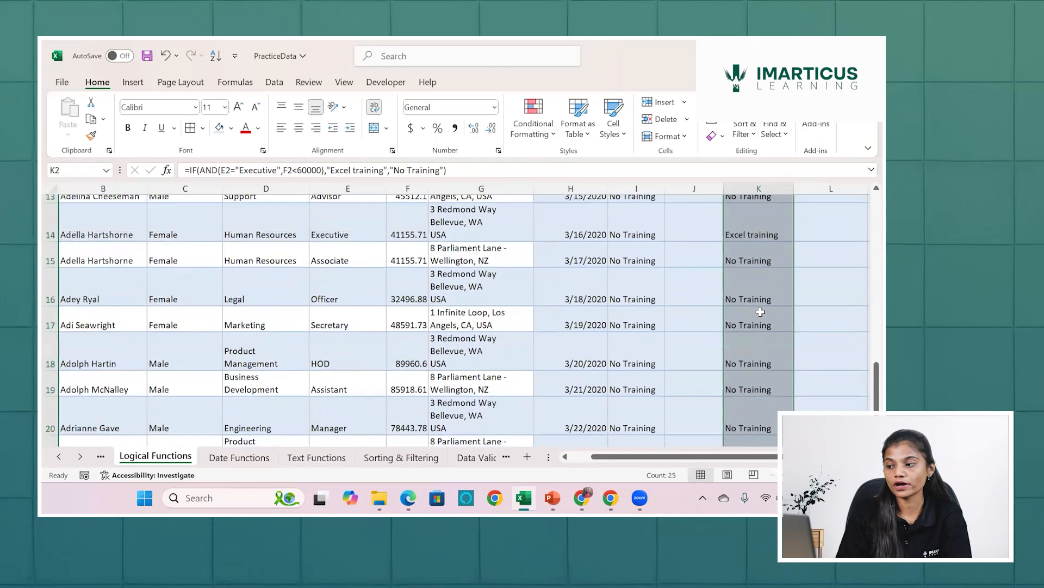
scroll(760, 312, up, 3)
click(757, 269)
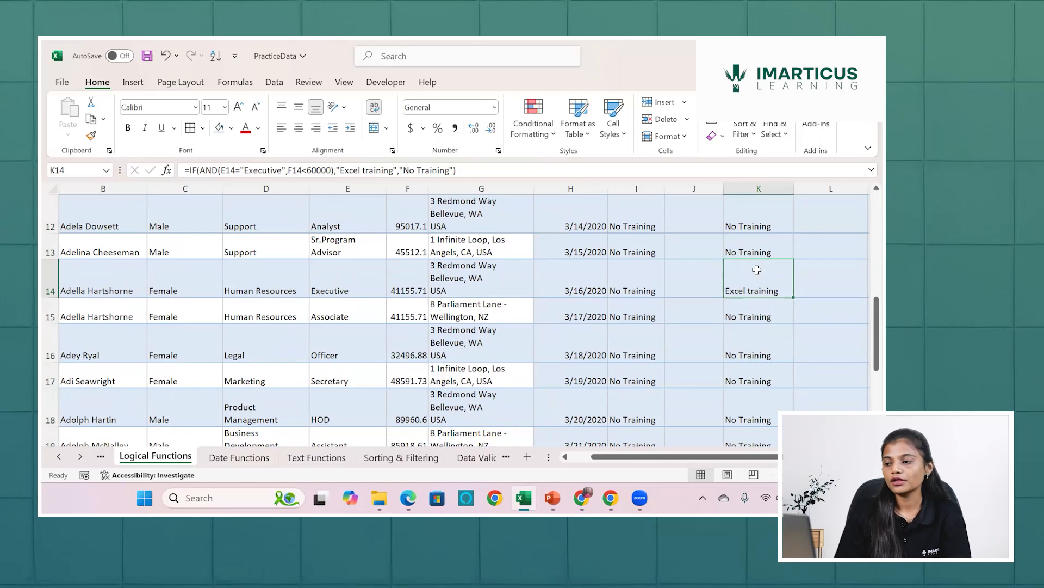
scroll(756, 270, up, 4)
click(754, 239)
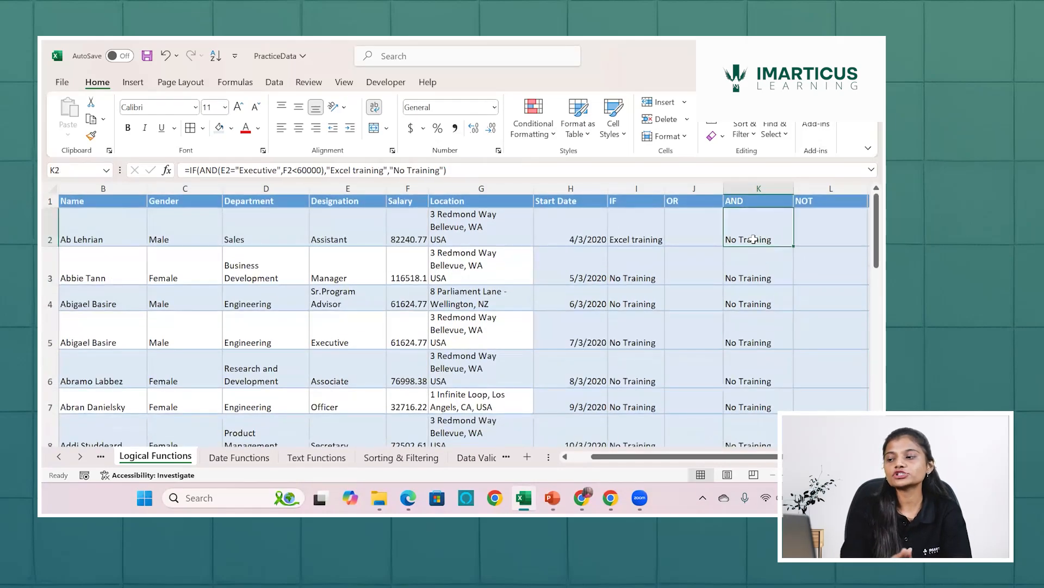
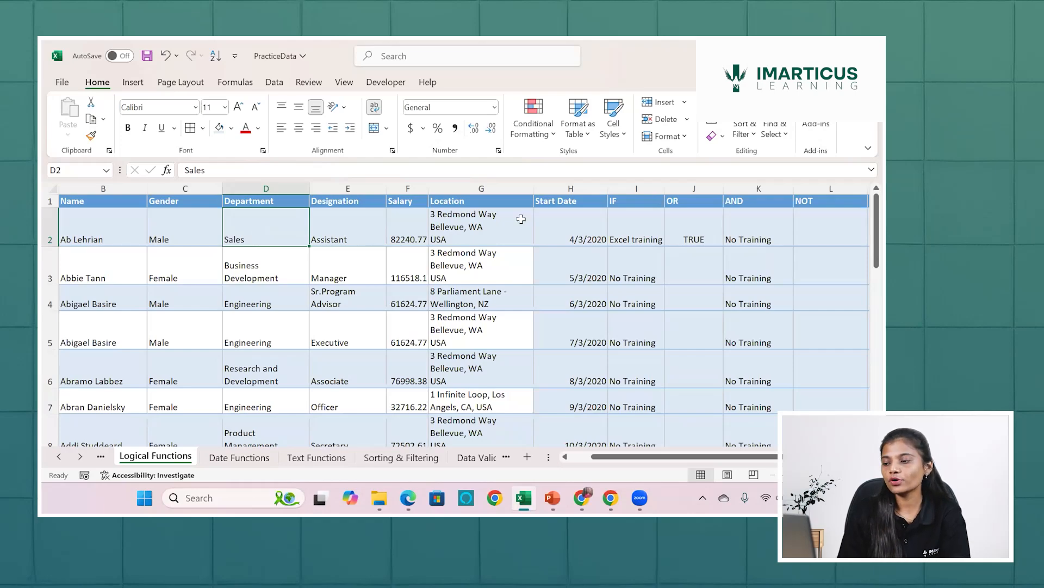
Extend the formula in J2 to =(D2="sales")+(E2="Executive"), adding the two parenthesised conditions together.
double_click(689, 228)
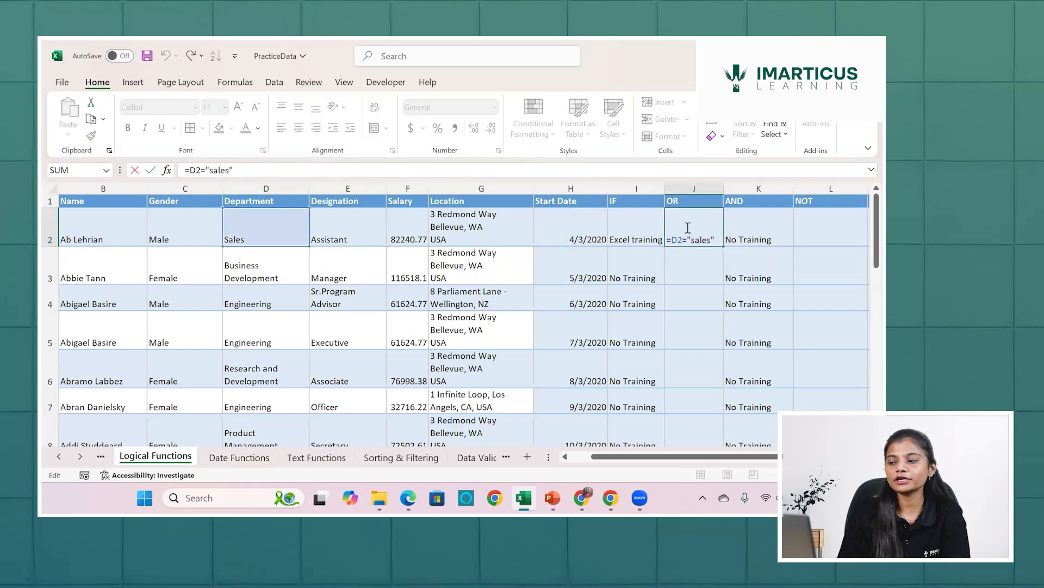
click(675, 234)
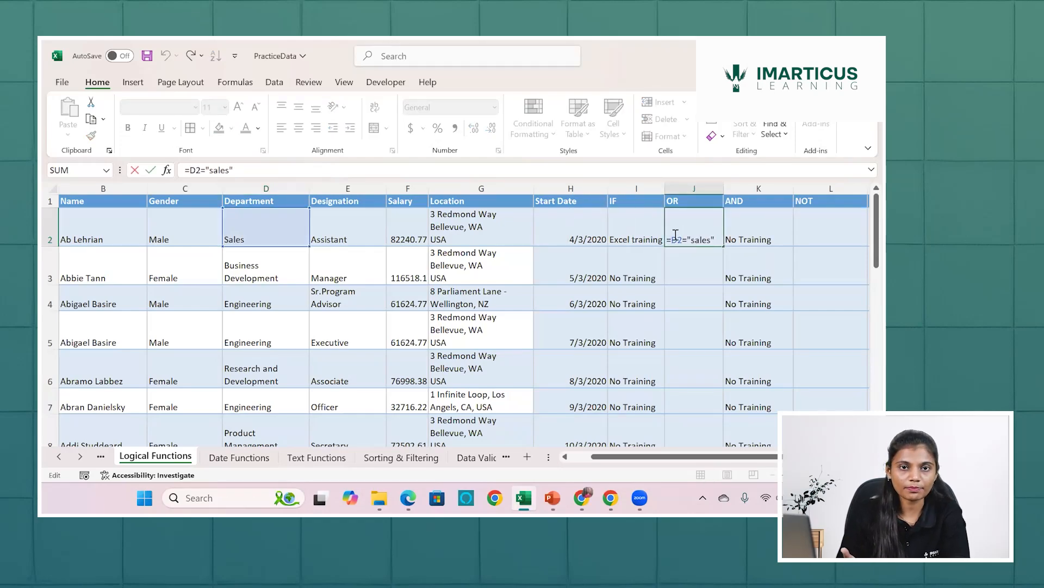
text(()
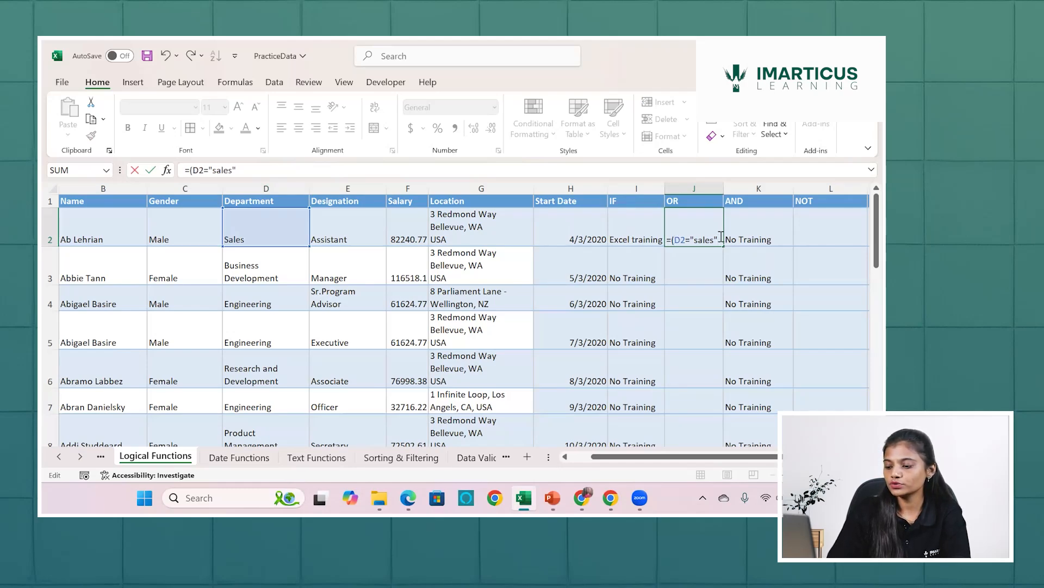
text()+)
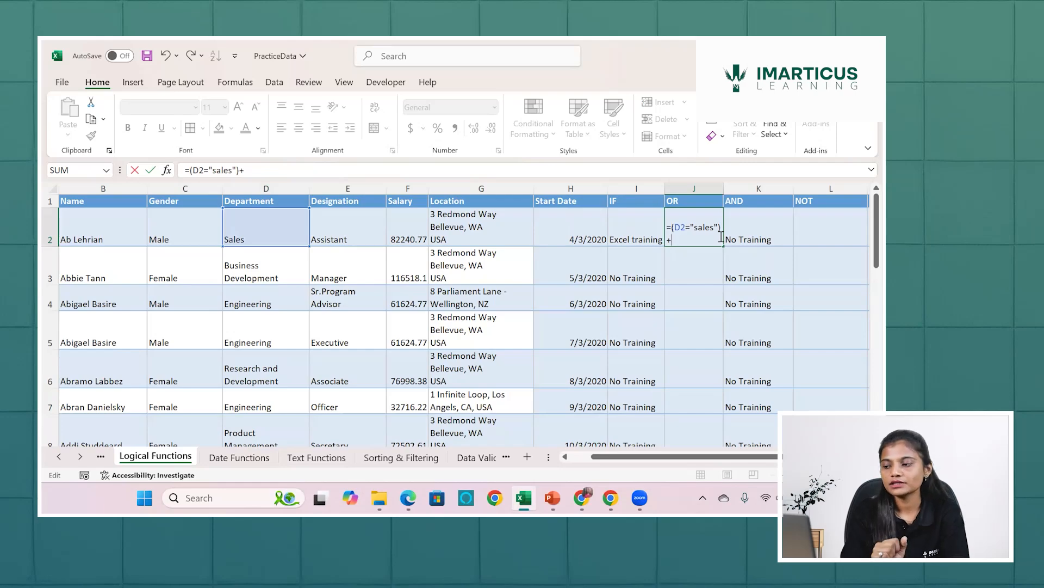
text(()
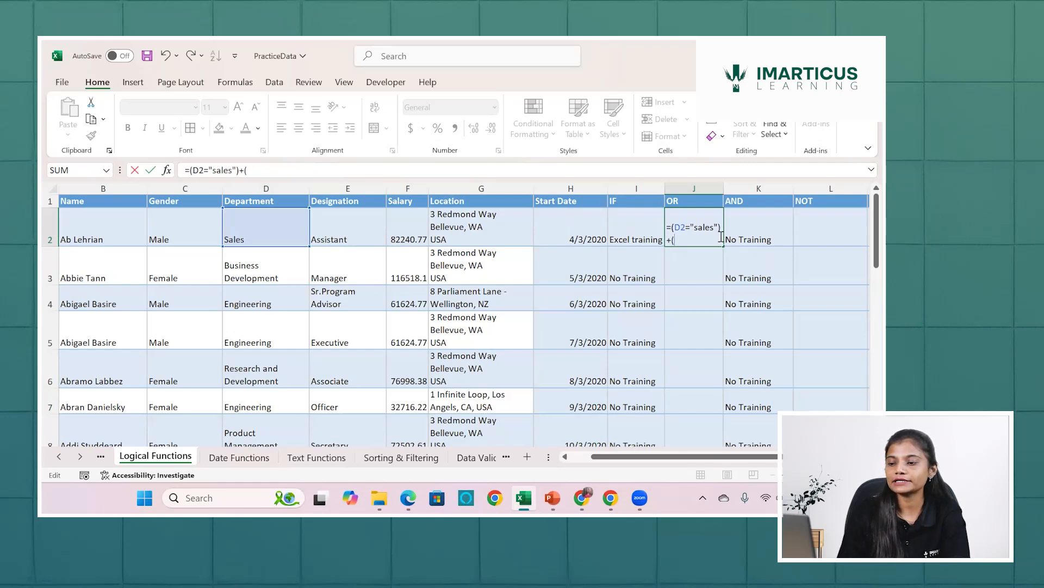
click(353, 214)
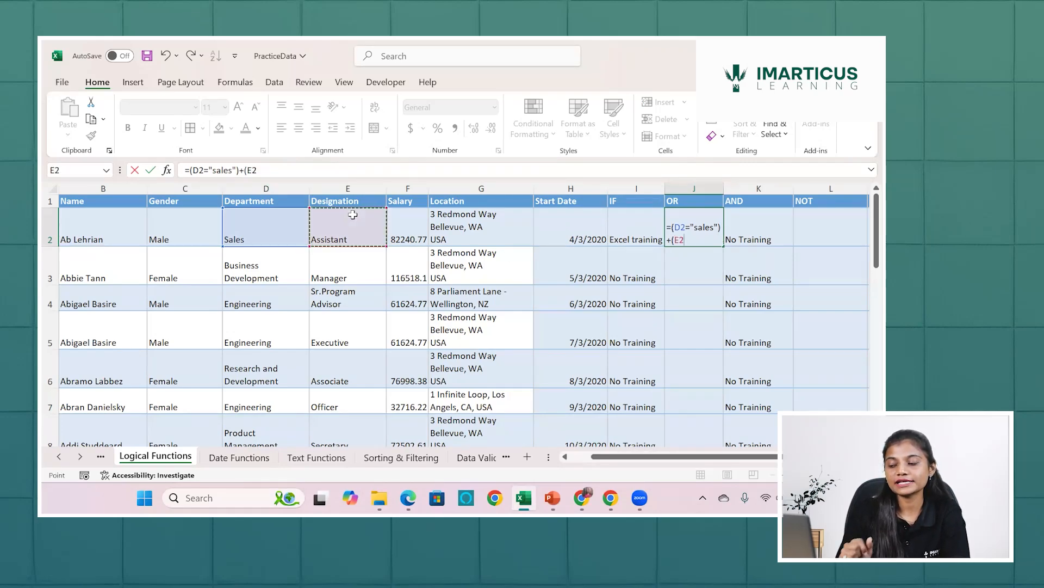
text(=)
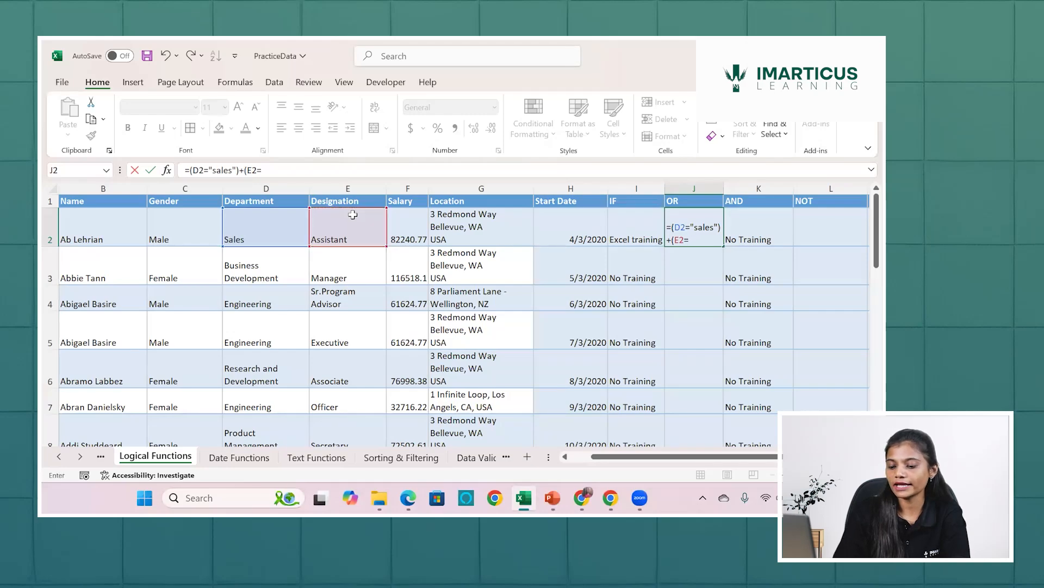
text("Exec)
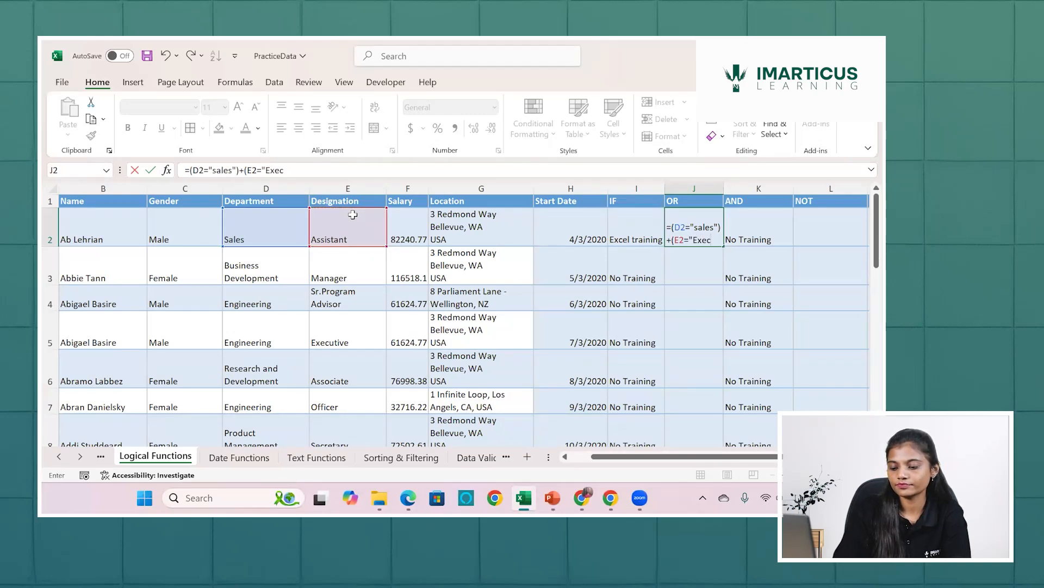
text(utive)
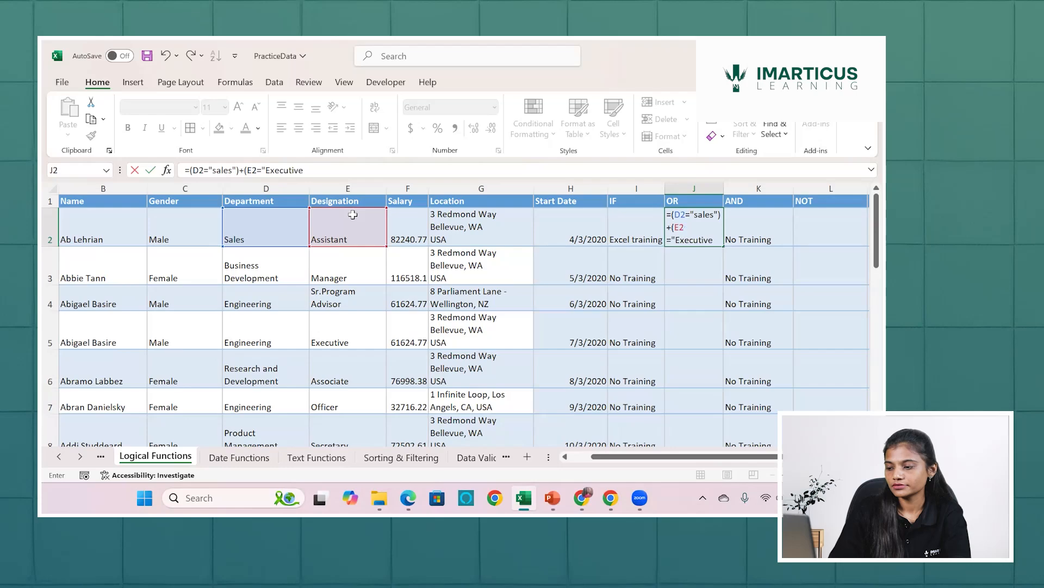
text(")
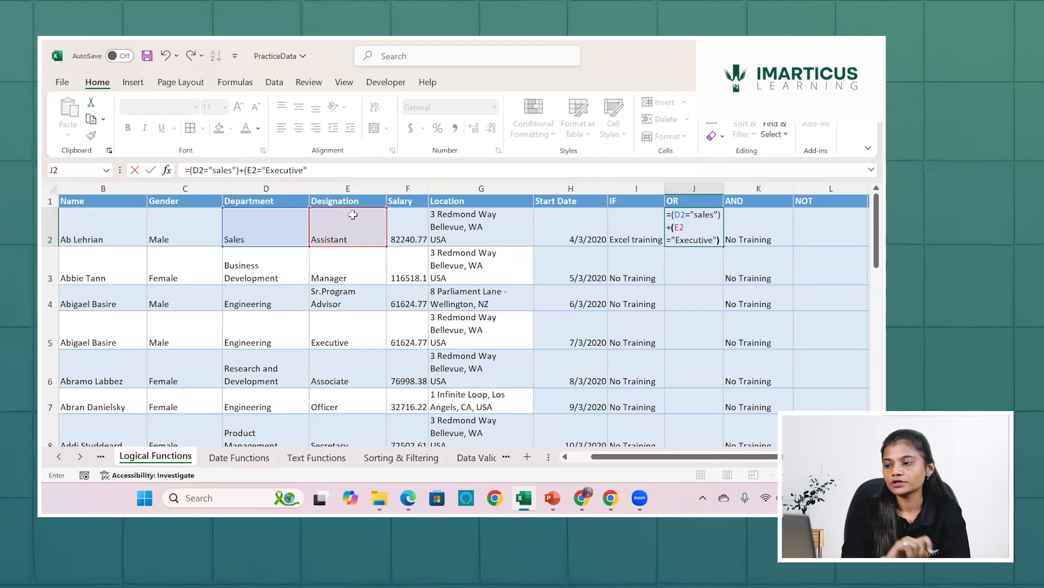
text())
key(Return)
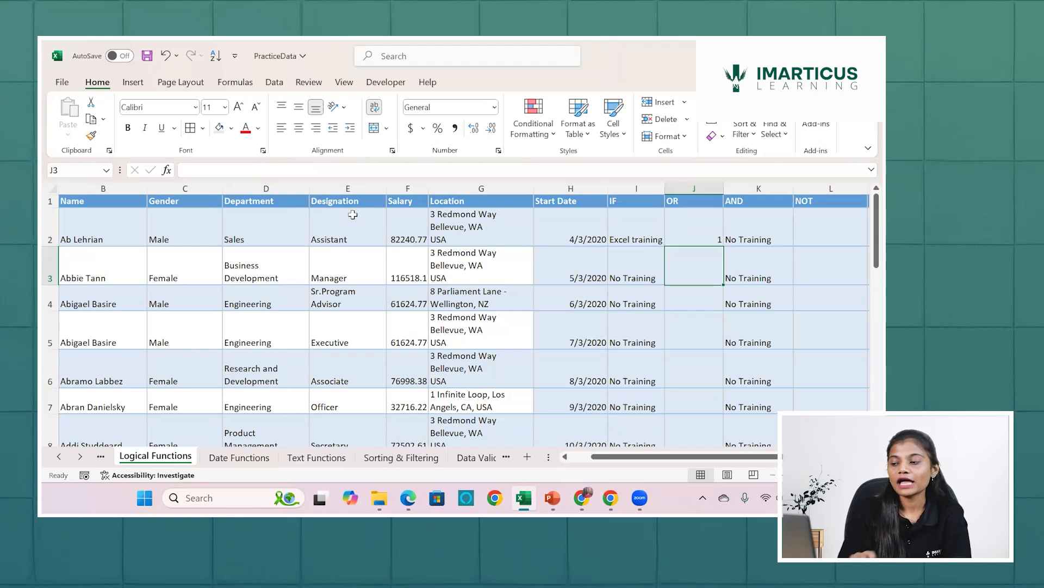
Examine what the department and designation conditions in J2 each evaluate to, leaving the formula as it is.
double_click(683, 234)
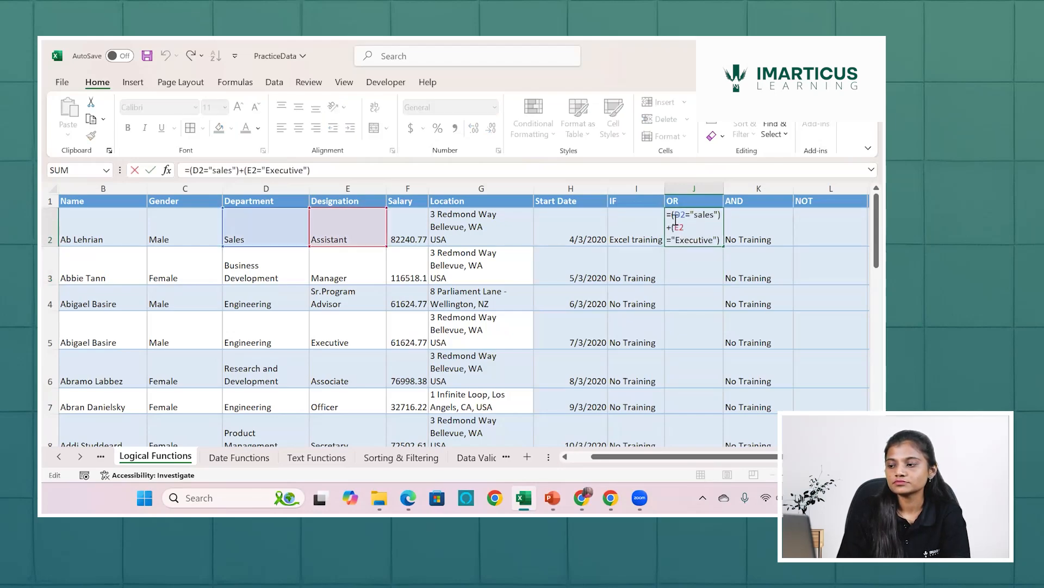
drag(673, 216, 726, 216)
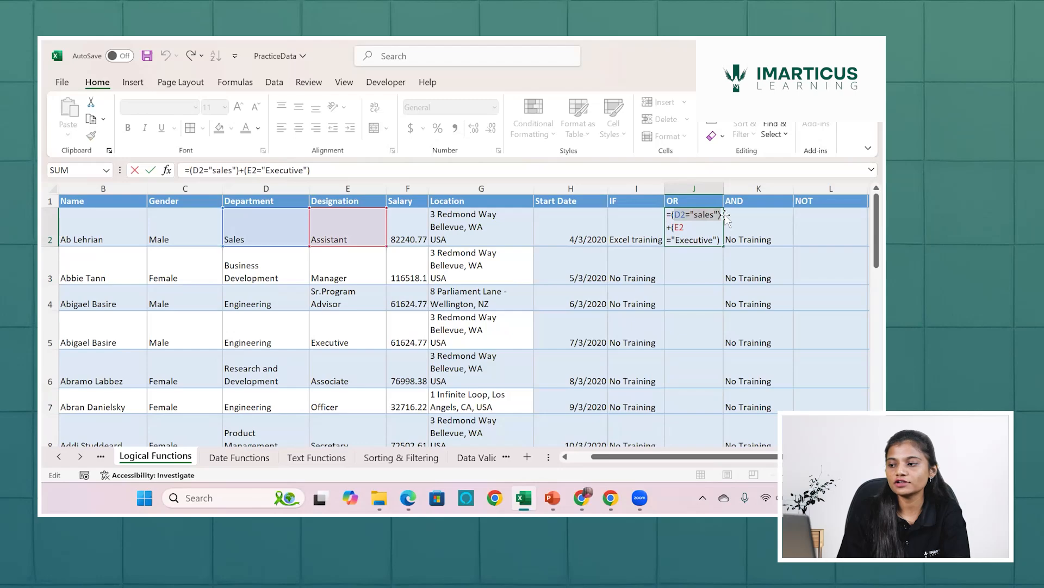
click(670, 216)
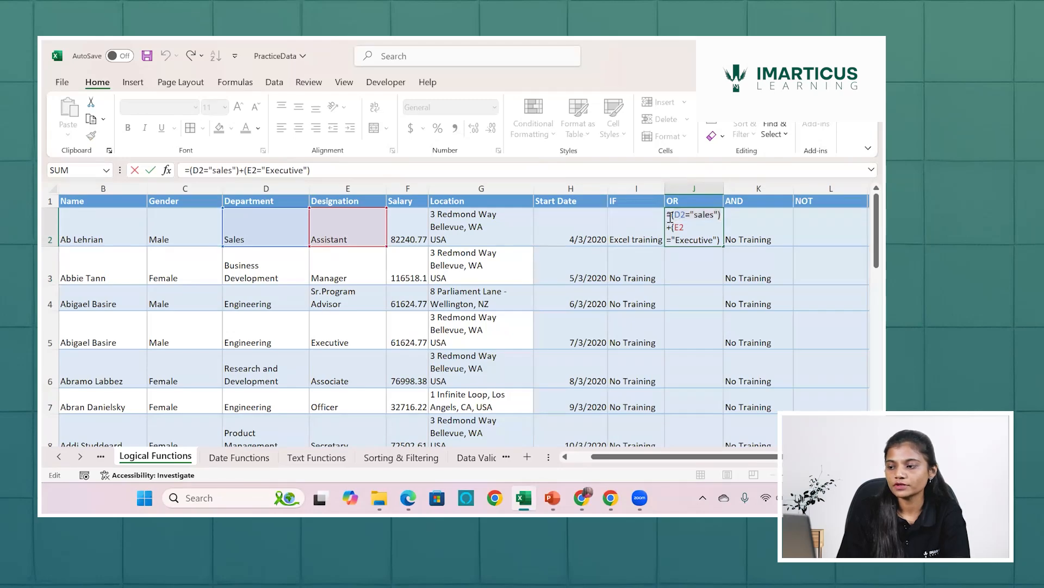
drag(670, 217, 720, 216)
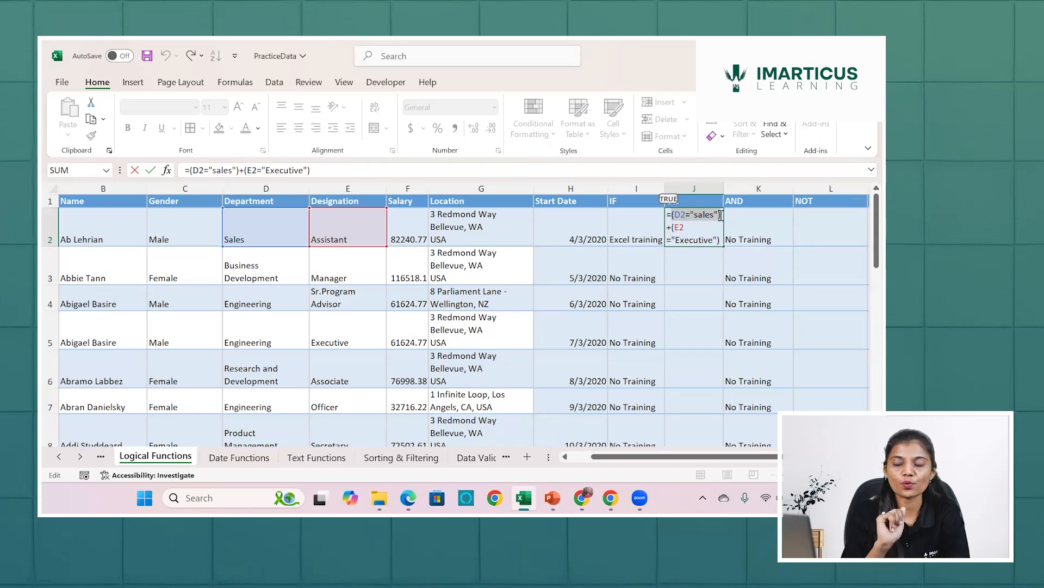
drag(673, 227, 719, 235)
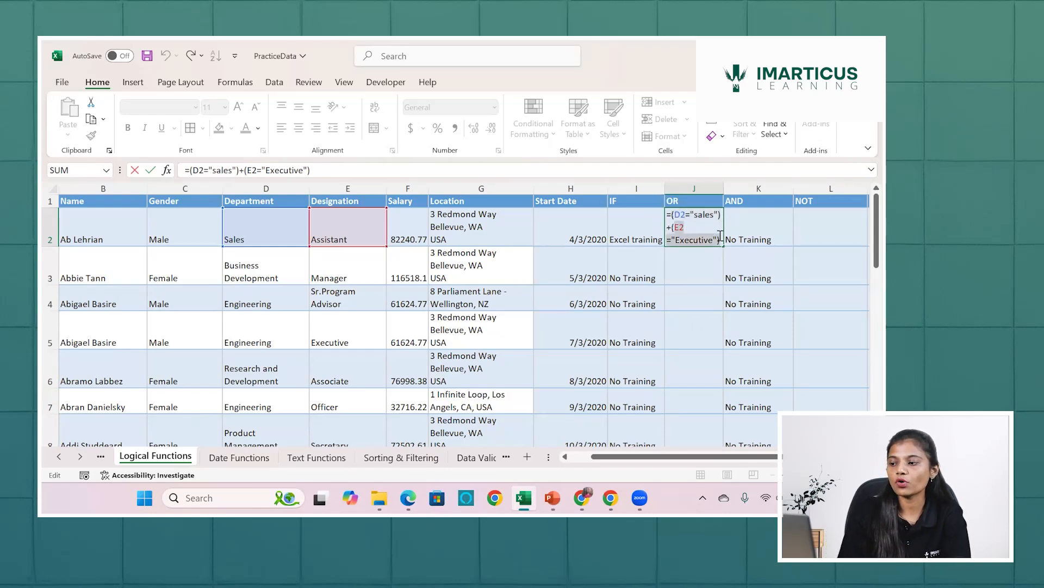
click(720, 235)
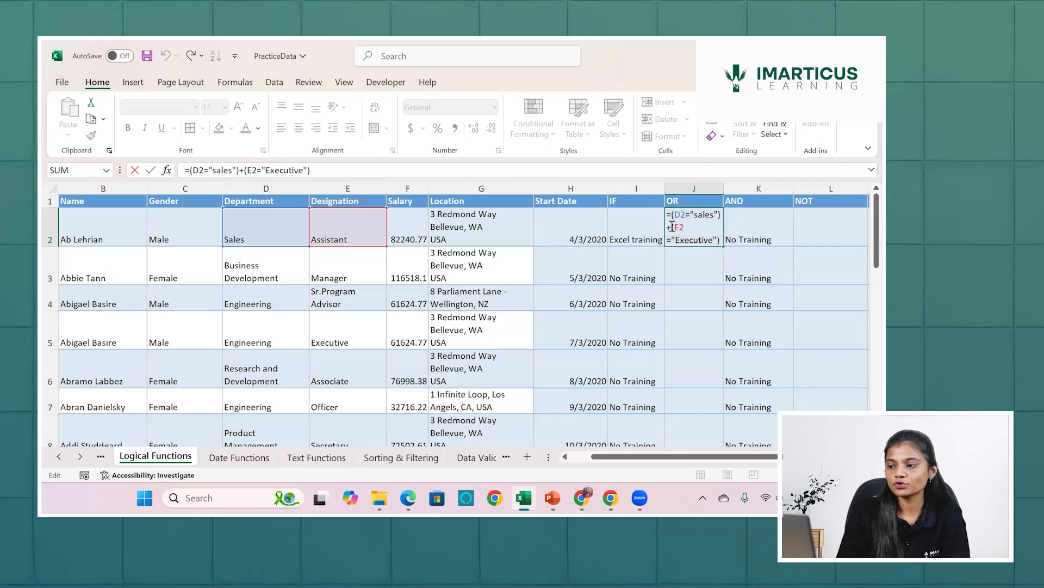
drag(673, 227, 722, 235)
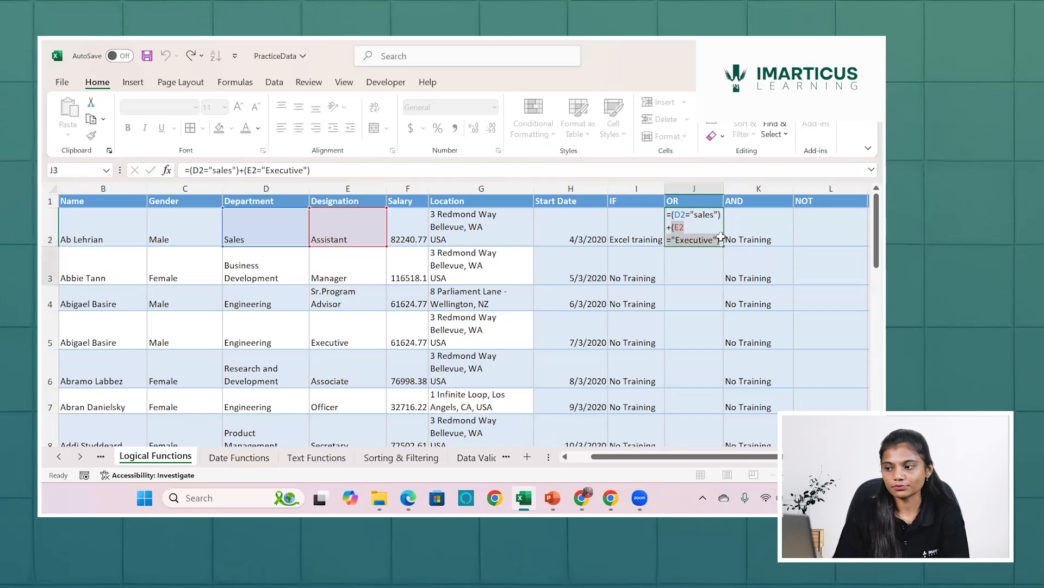
key(Escape)
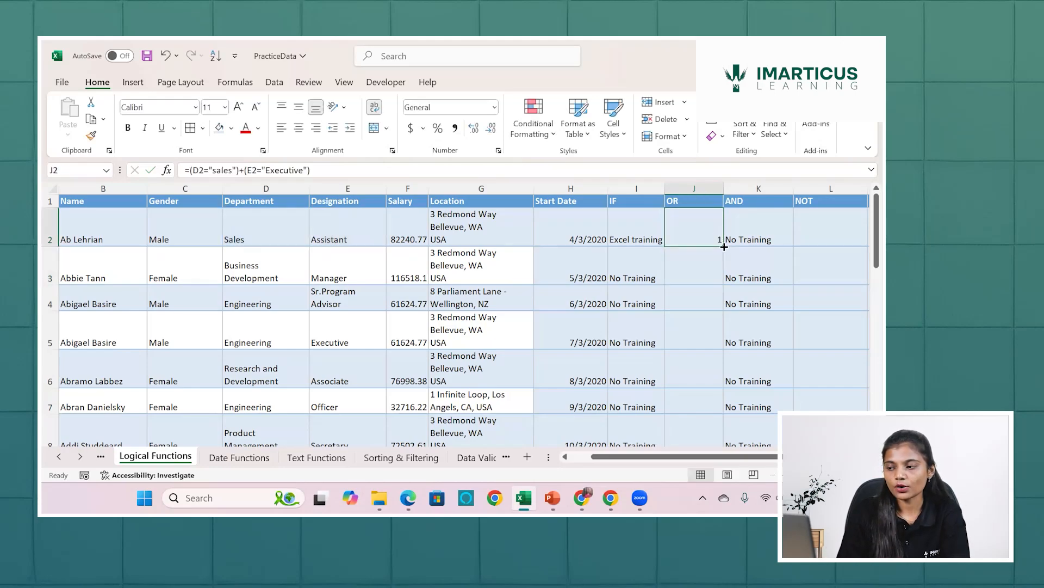
Fill the added-conditions formula from J2 down the OR column to the last data row and check the copy in J3.
double_click(723, 246)
click(697, 276)
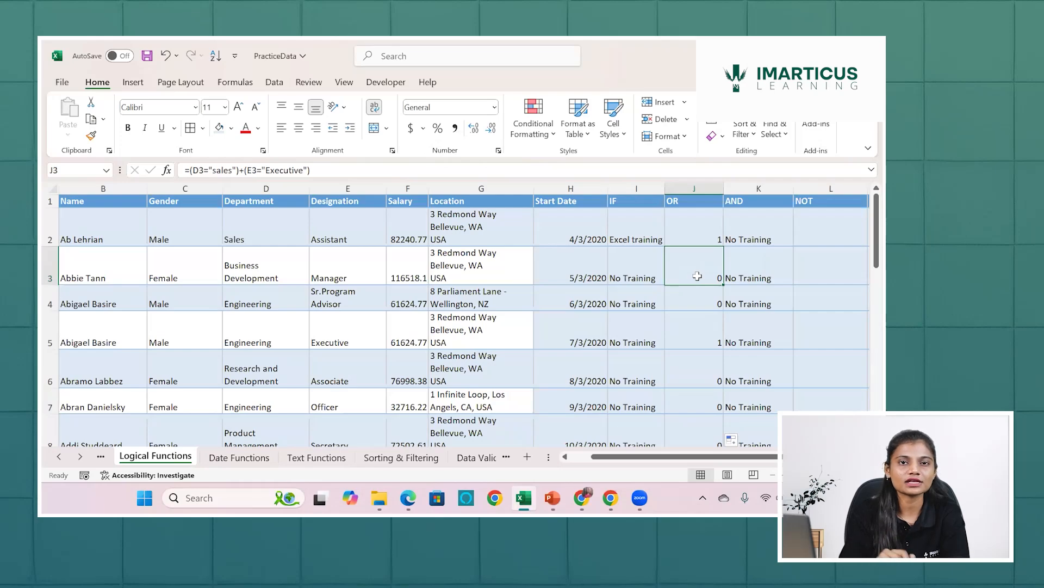
double_click(697, 276)
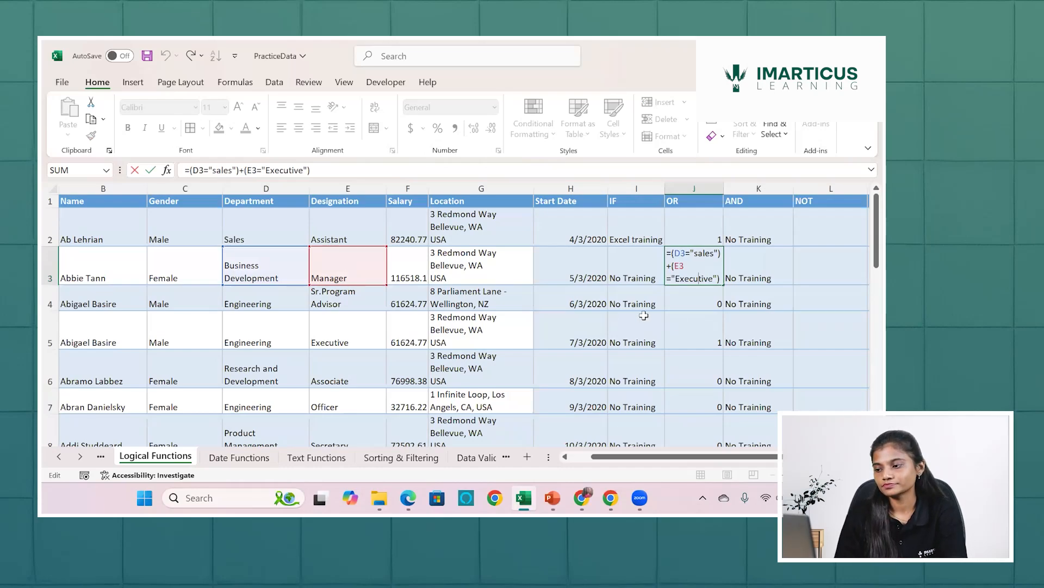
click(684, 308)
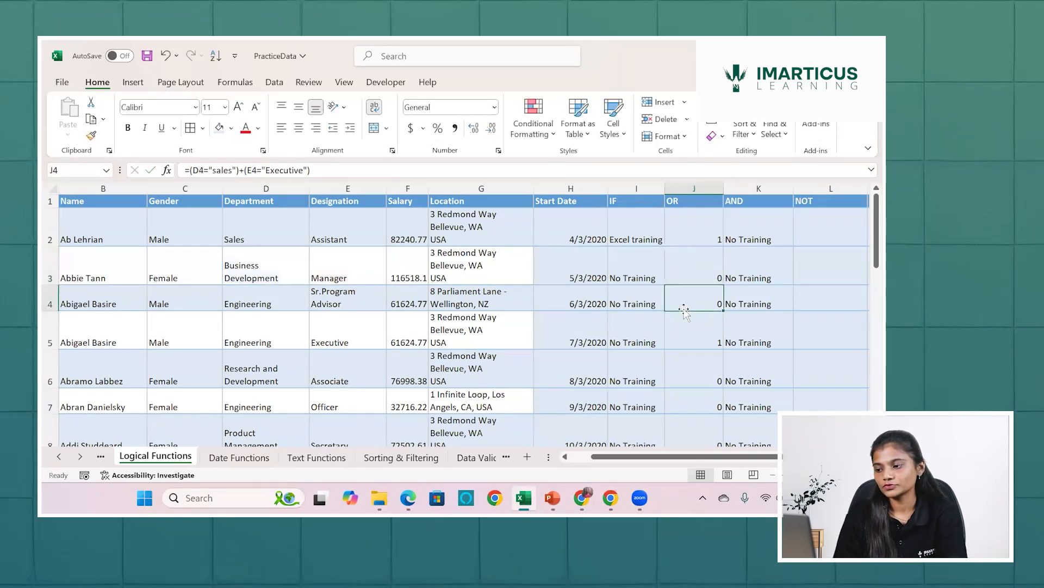
Examine how the department and designation conditions each evaluate in J23 for the sales executive in row 23.
scroll(683, 310, down, 4)
scroll(684, 310, down, 3)
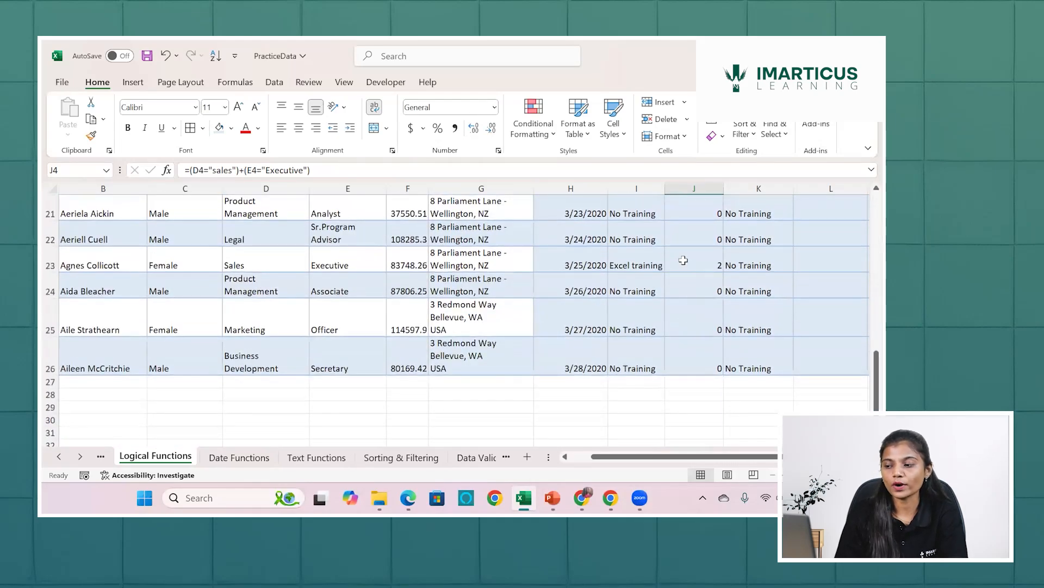
click(683, 261)
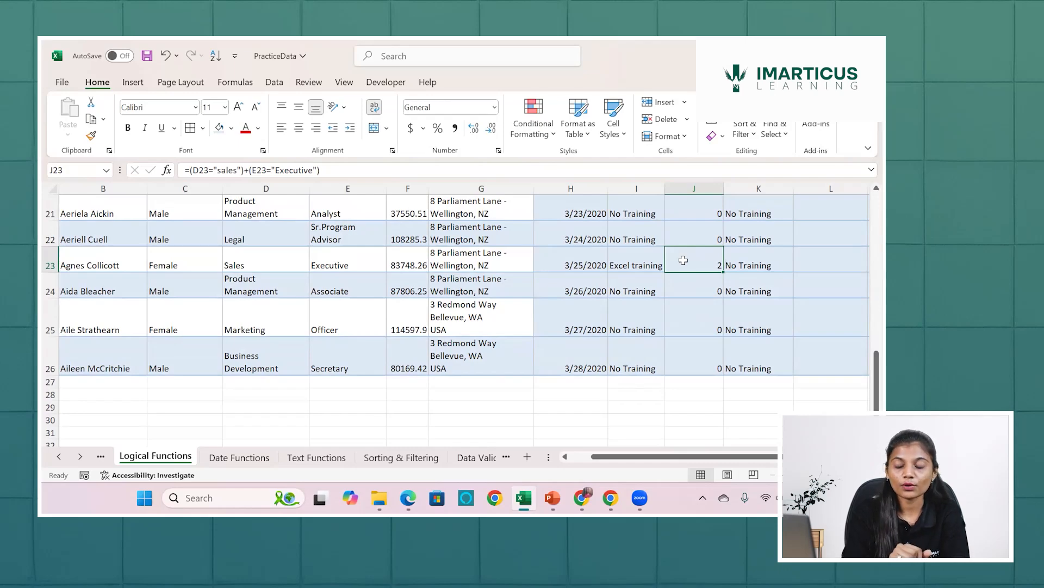
double_click(683, 260)
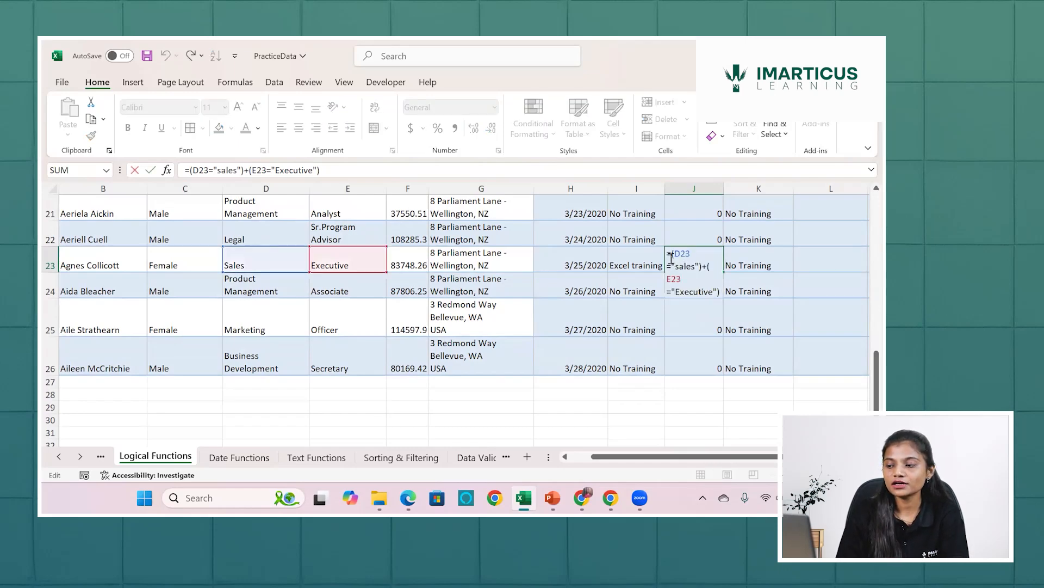
drag(673, 254, 703, 263)
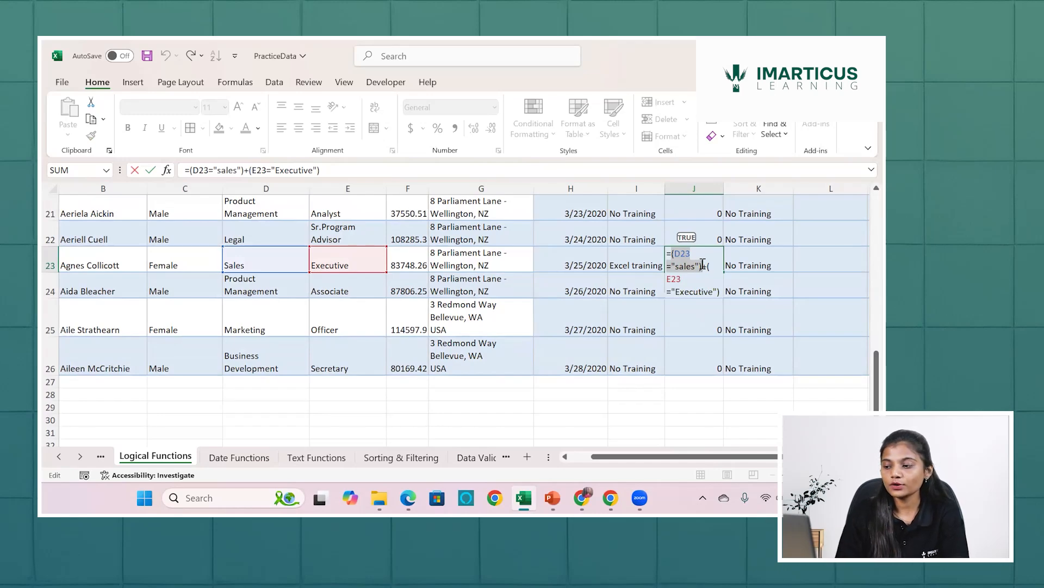
drag(706, 266, 726, 288)
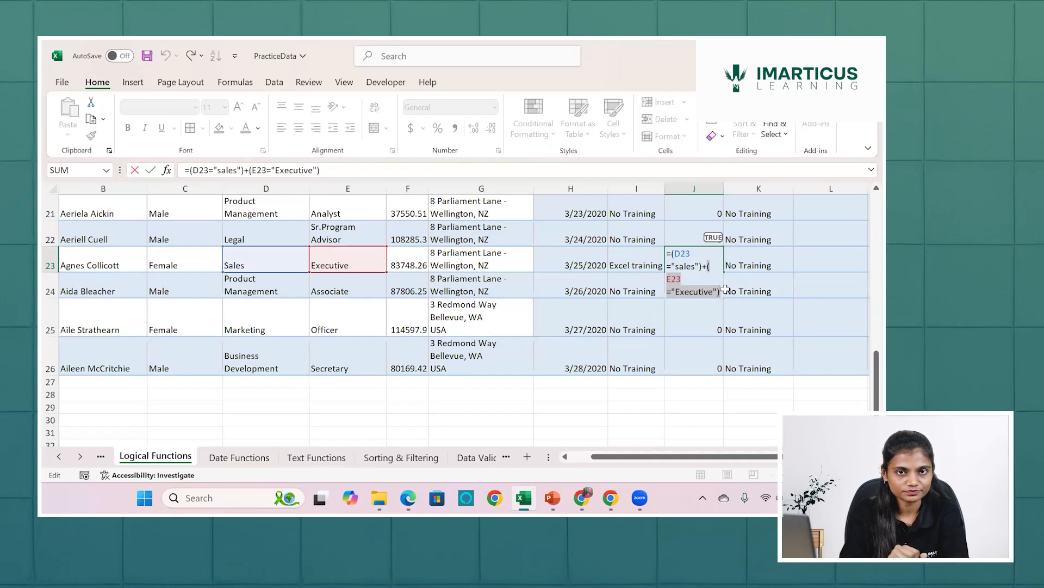
key(Return)
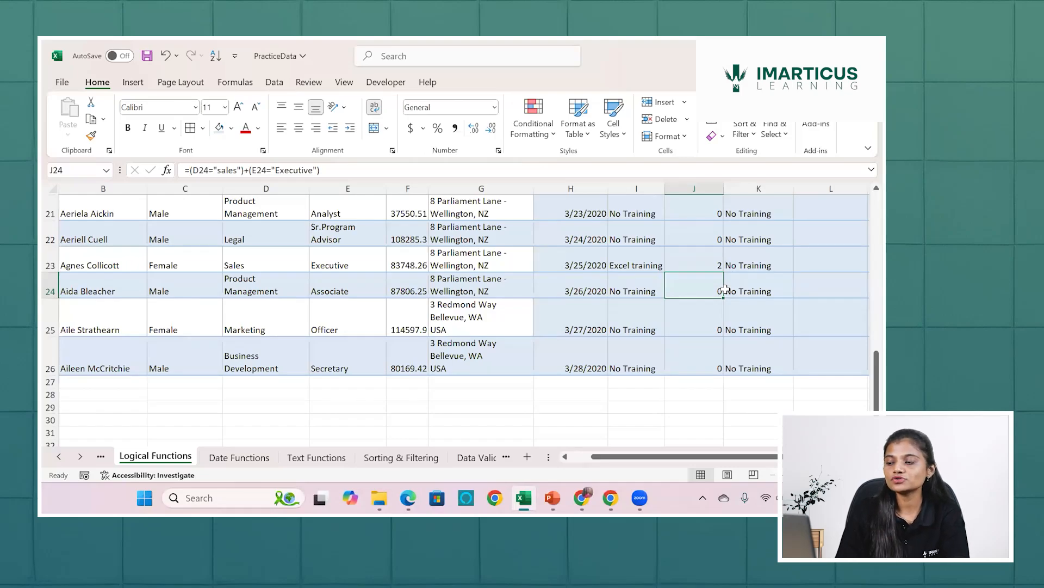
Clear all the formulas in the OR column from J2 down to the last data row.
scroll(709, 263, up, 3)
scroll(710, 263, up, 4)
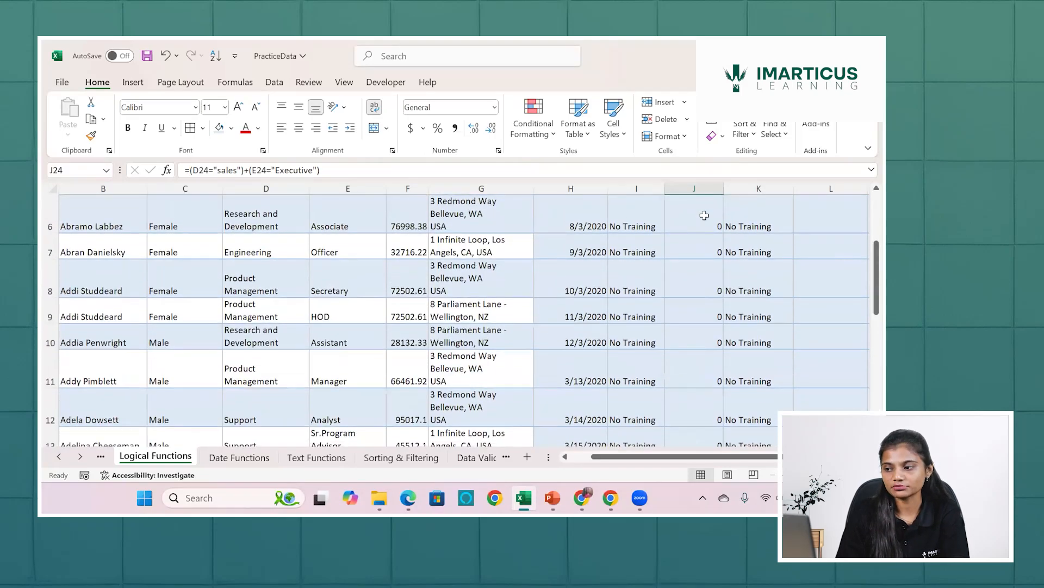
click(702, 220)
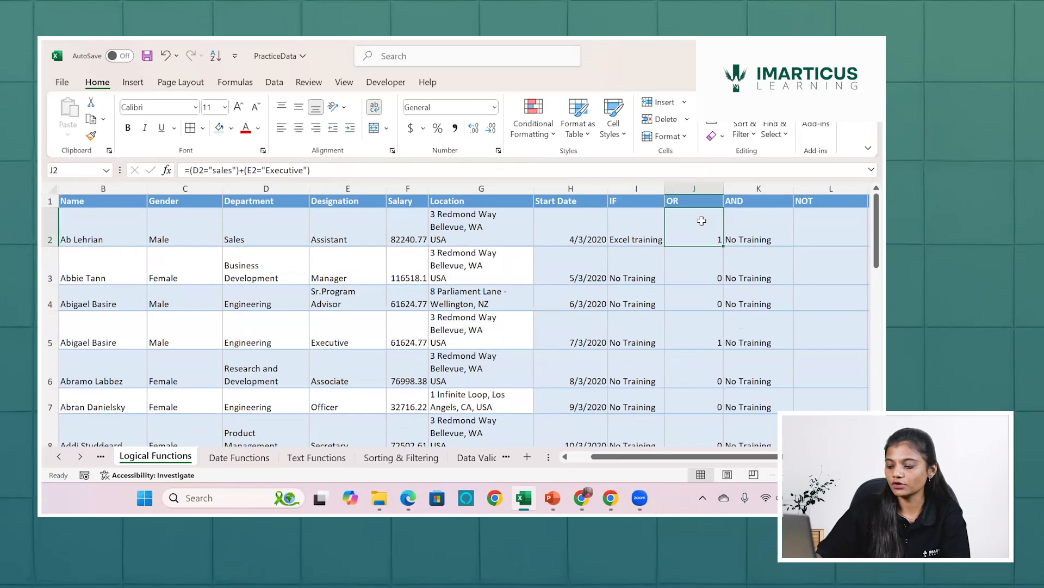
key(ctrl+shift+Down)
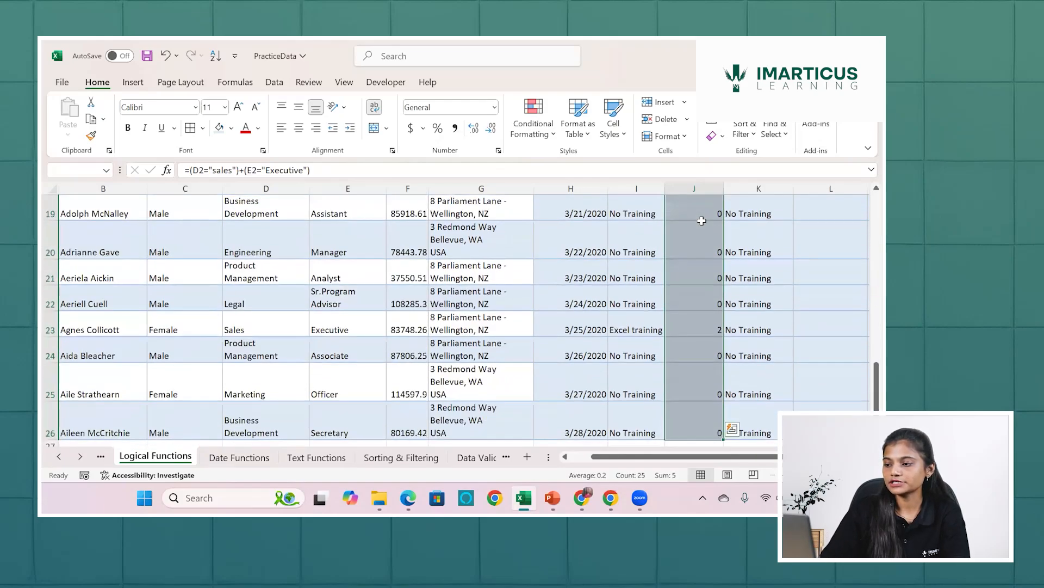
key(Delete)
Start an OR formula in J2 with the condition D2="Sales" as its first argument.
click(702, 220)
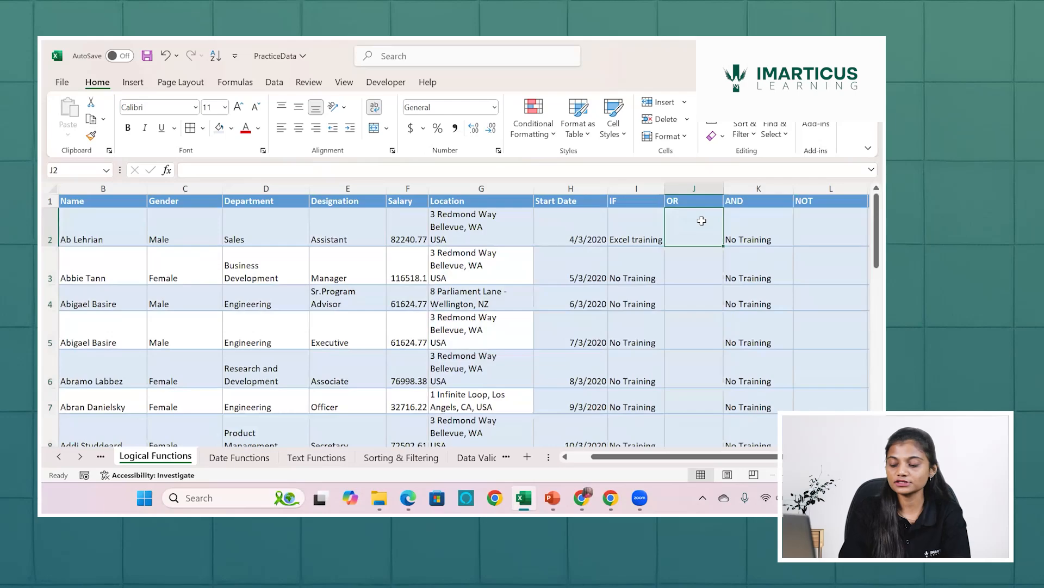
text(=or)
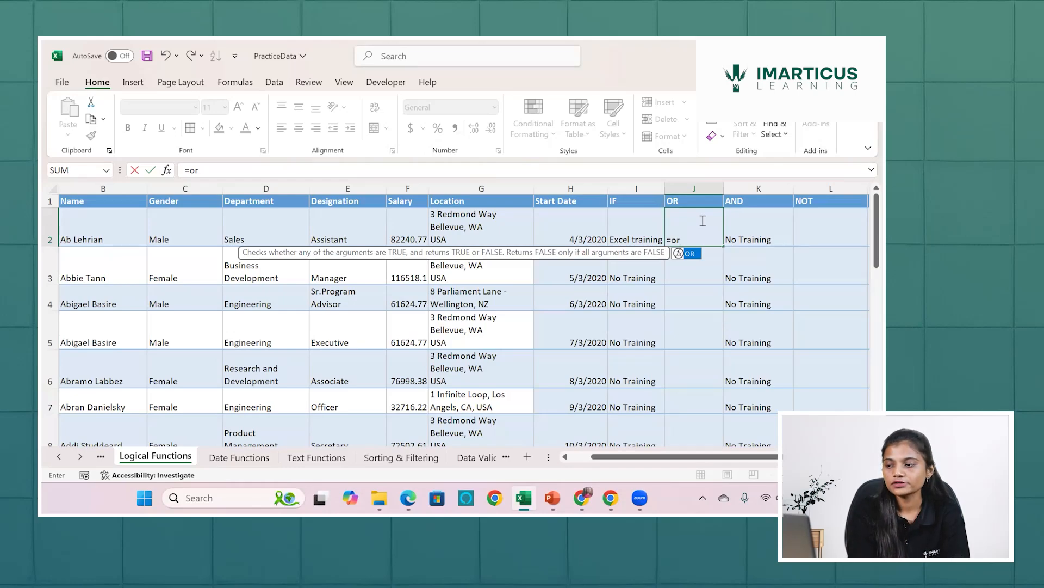
key(Tab)
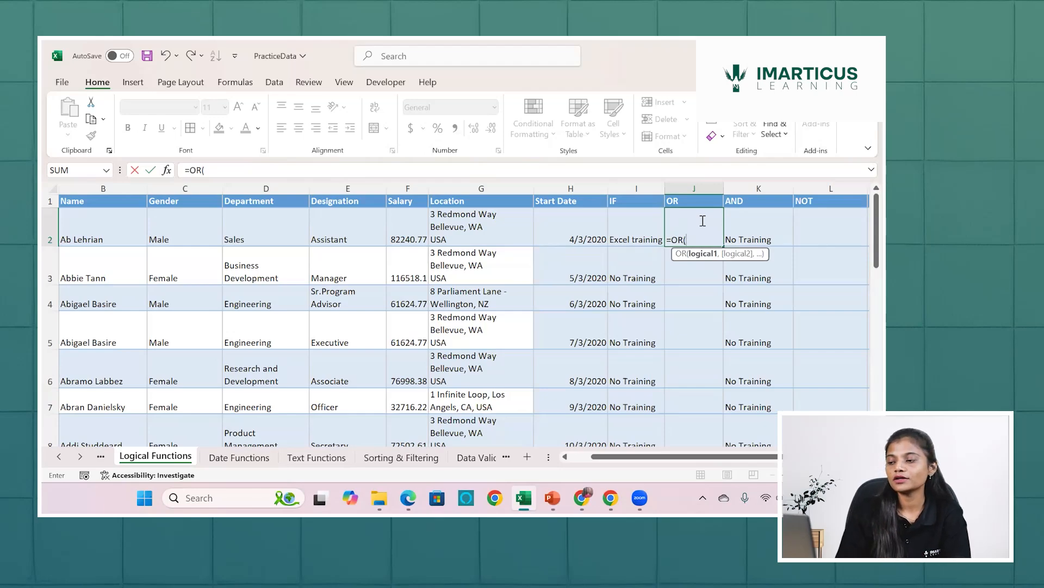
click(282, 223)
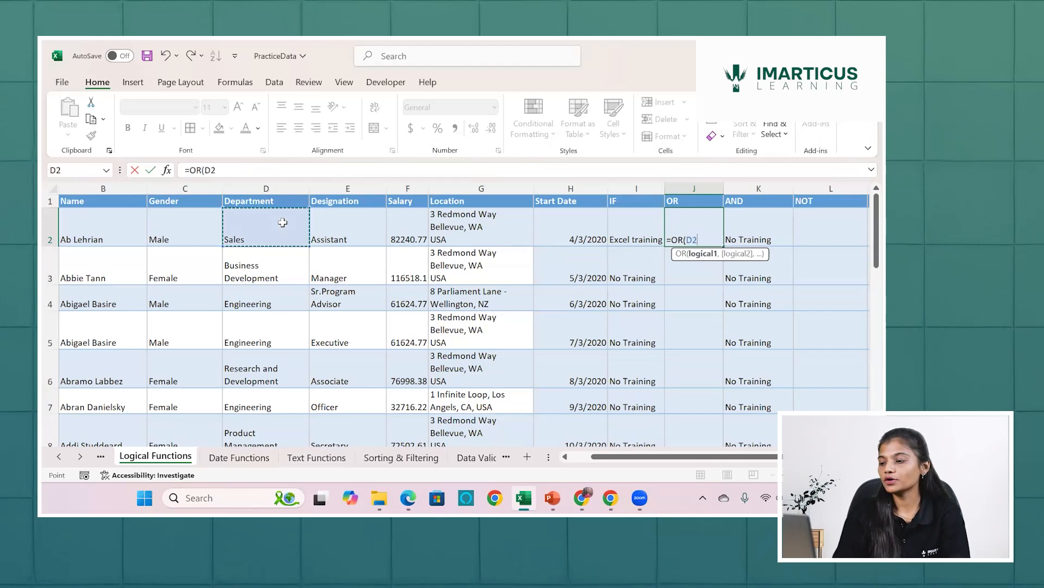
text(=")
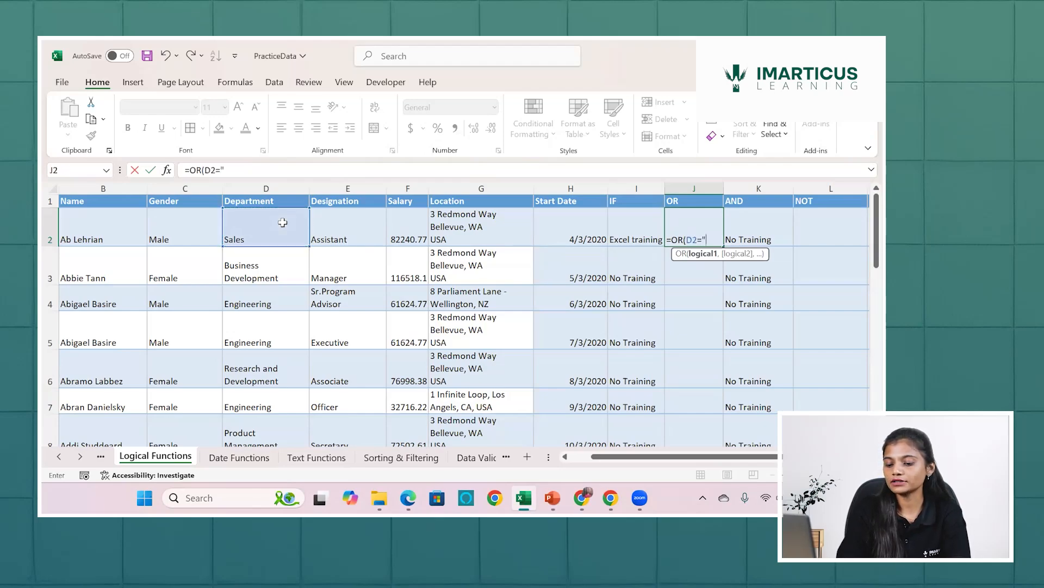
text(Sales)
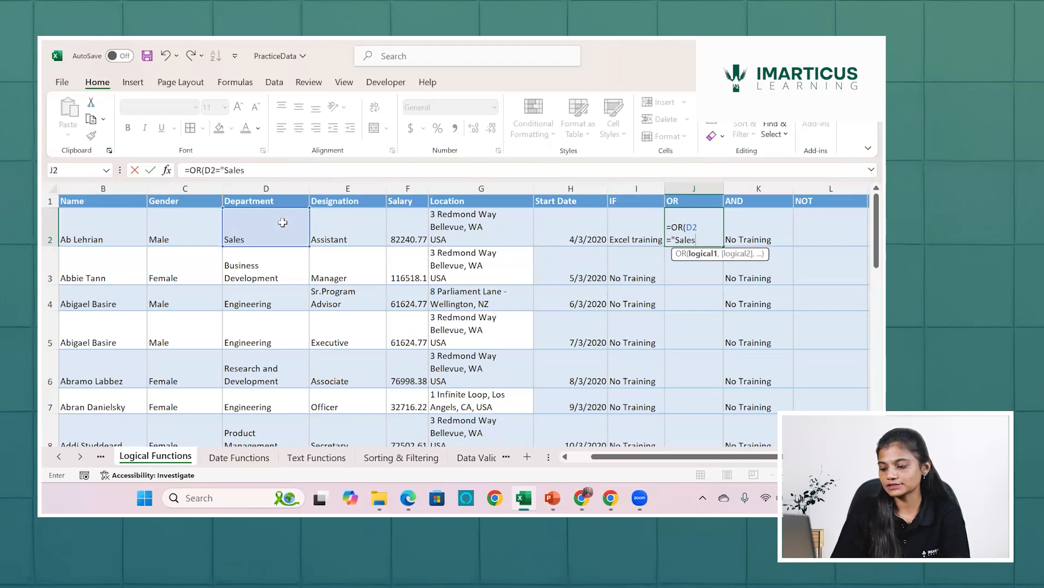
text(",)
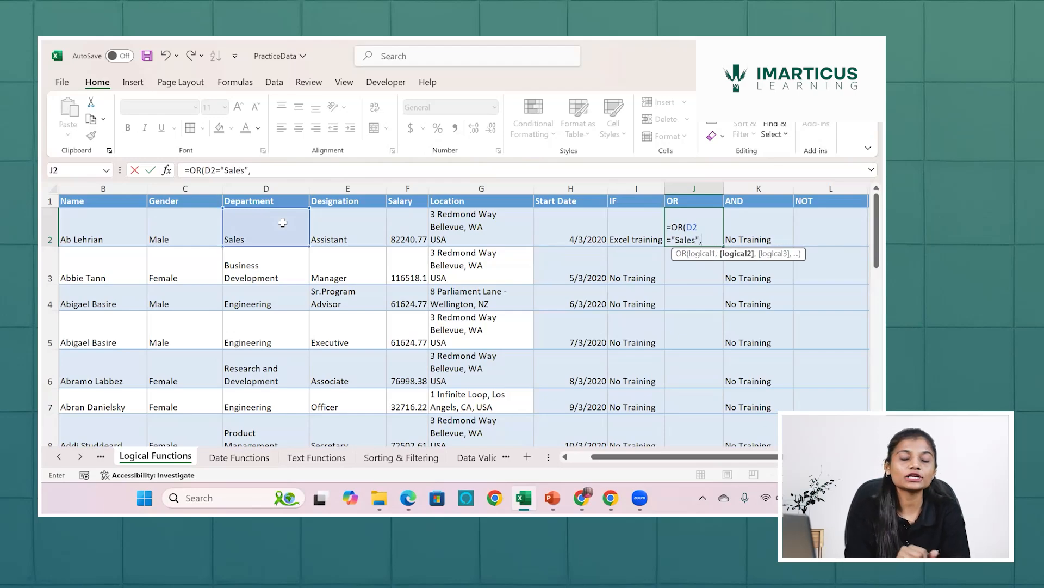
Add E2="Executive" as the second condition of the OR formula in J2 and enter the formula.
click(364, 234)
text(=")
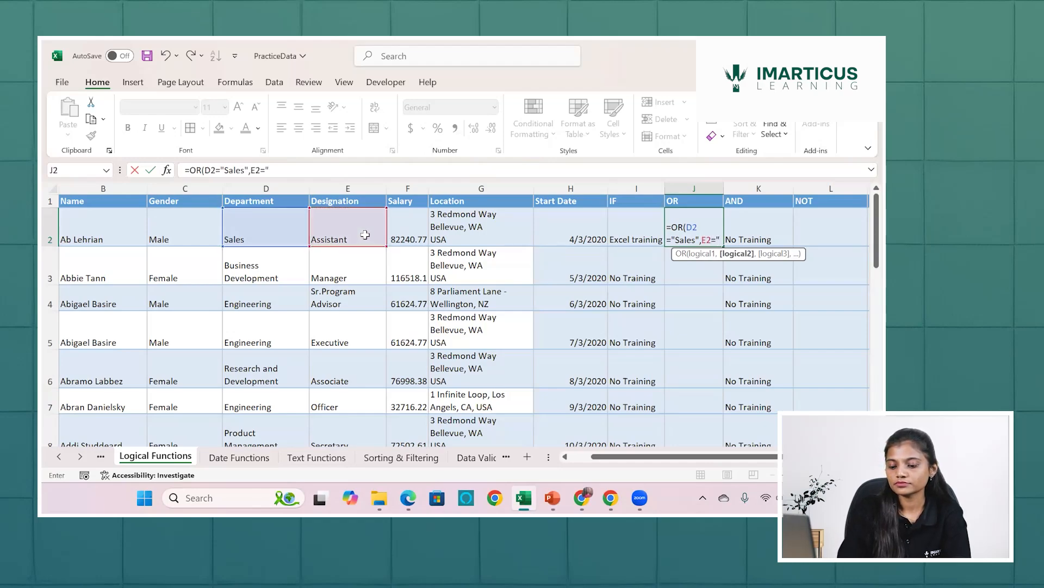
text(Executi)
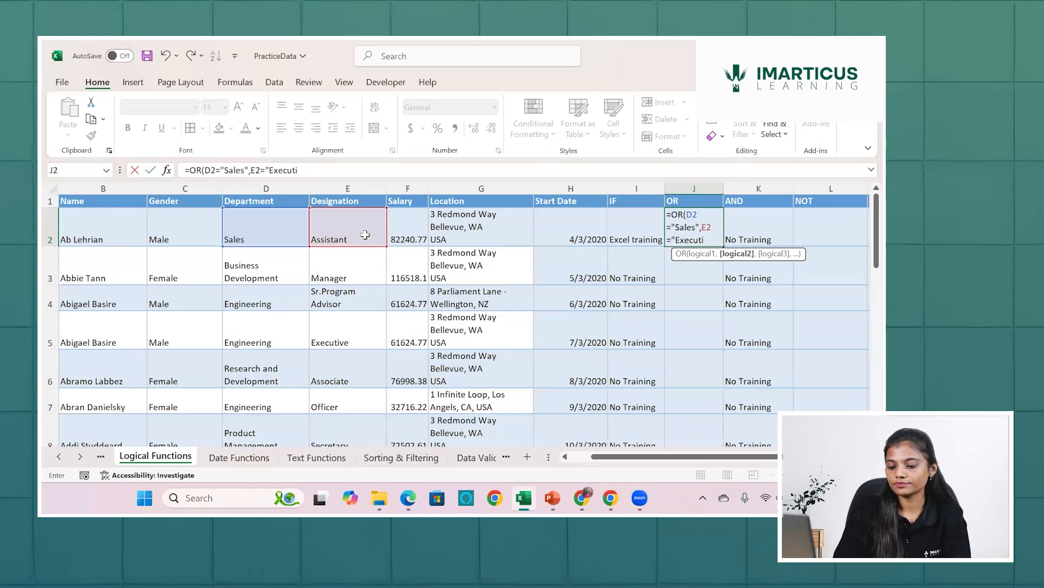
text(ve")
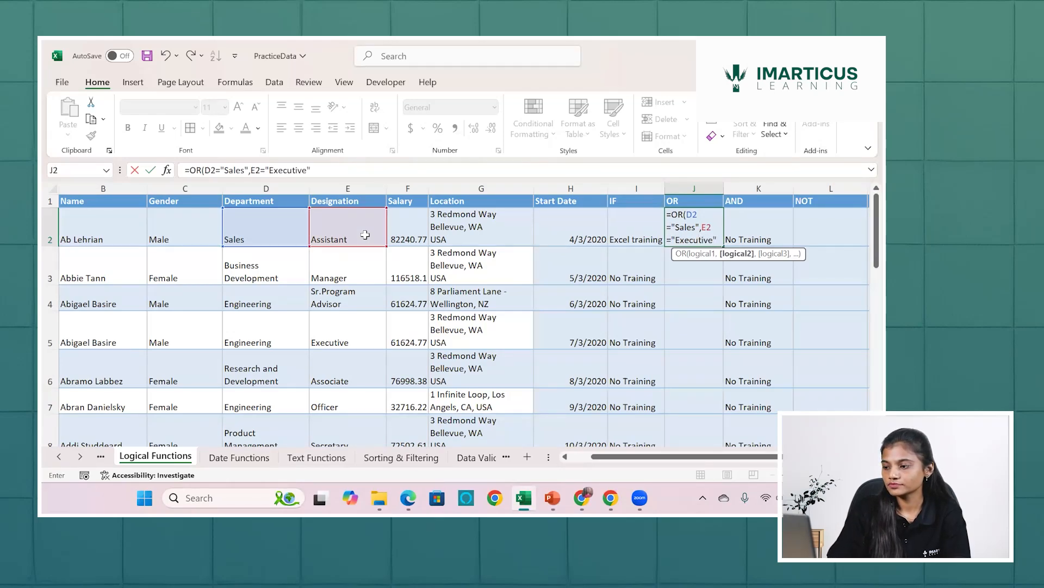
text())
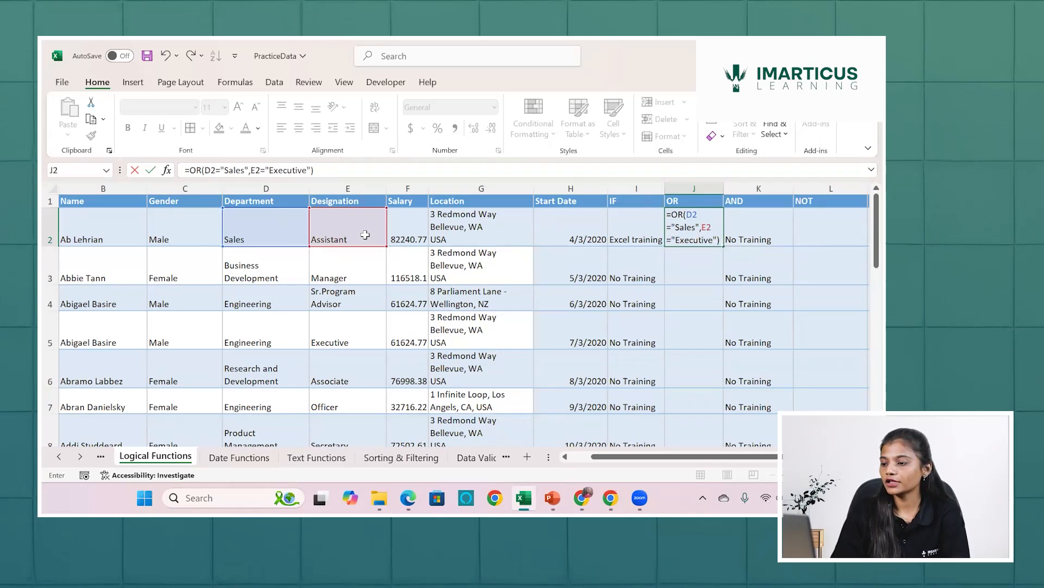
key(Return)
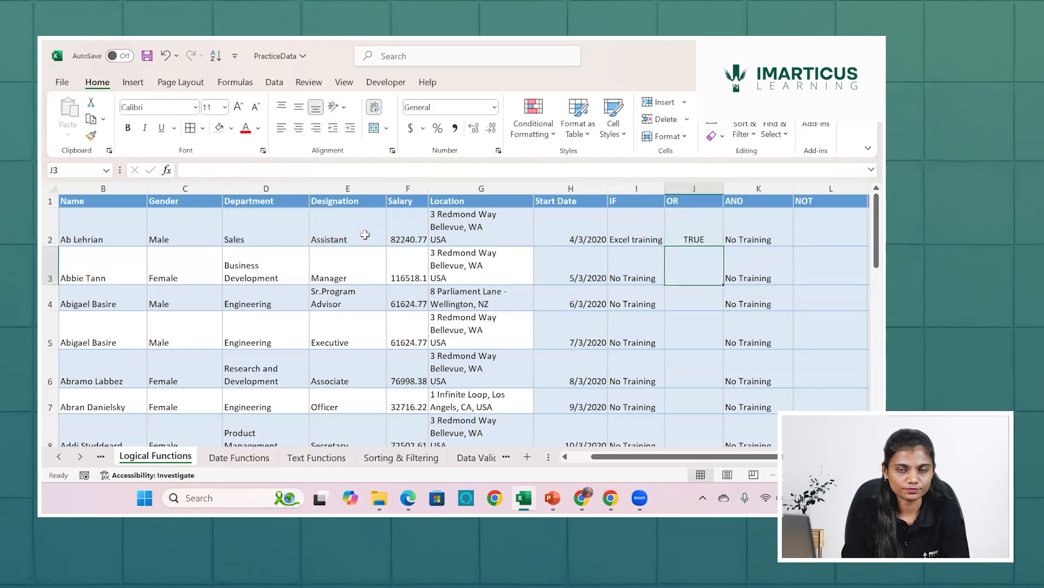
Fill the OR formula from J2 down to the last data row and check the copies in J4 and J3.
click(696, 229)
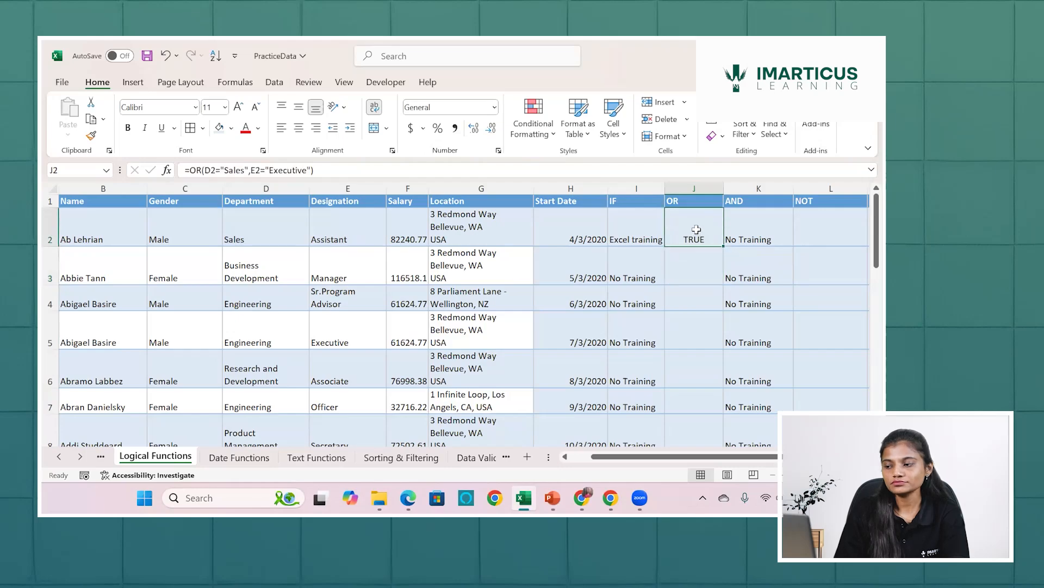
double_click(723, 246)
click(687, 289)
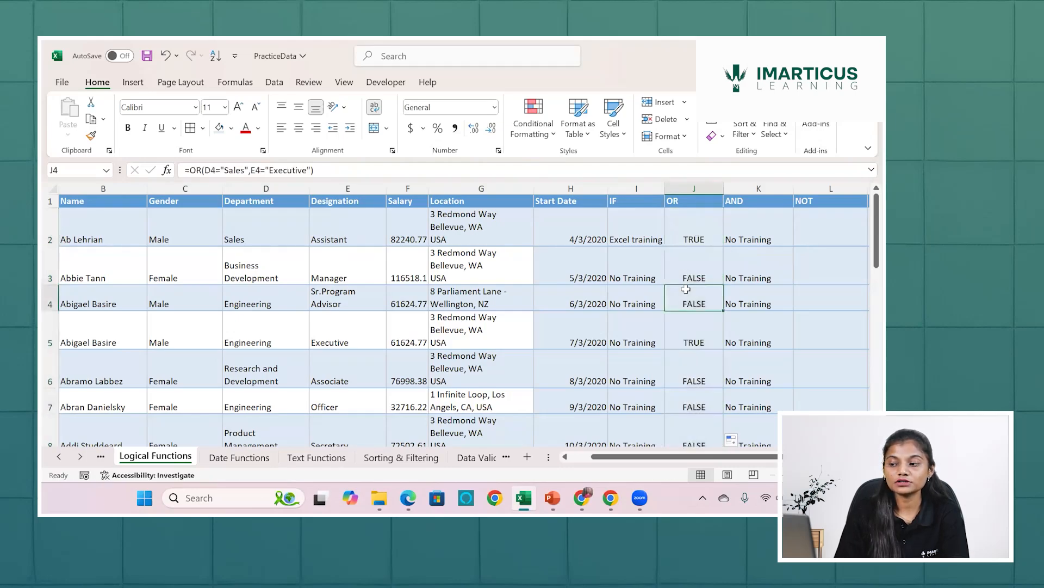
click(688, 280)
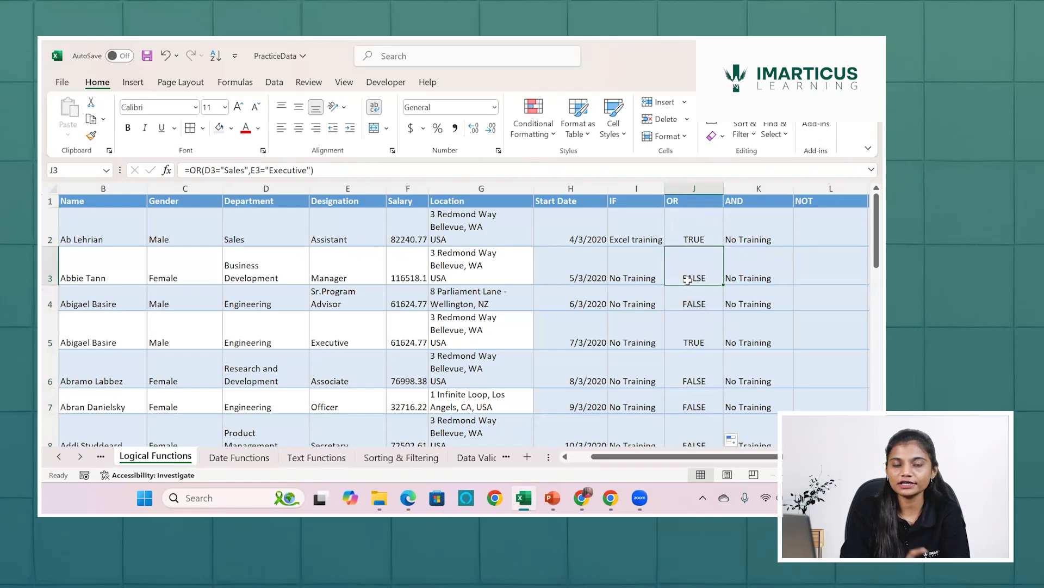
scroll(688, 280, down, 7)
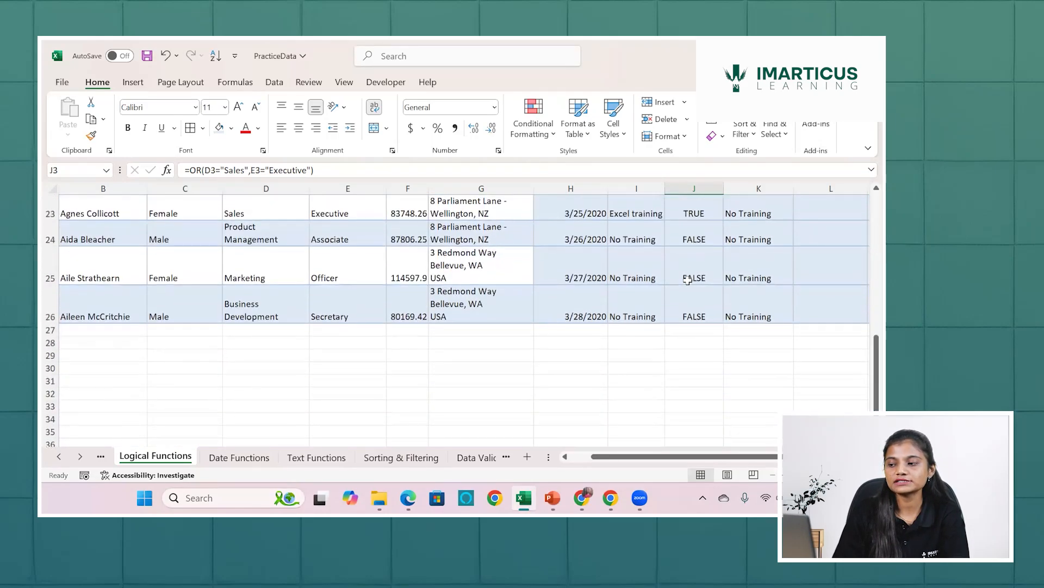
scroll(688, 280, up, 7)
Wrap the existing OR formula in J2 in an IF function so that it serves as the logical test.
click(697, 227)
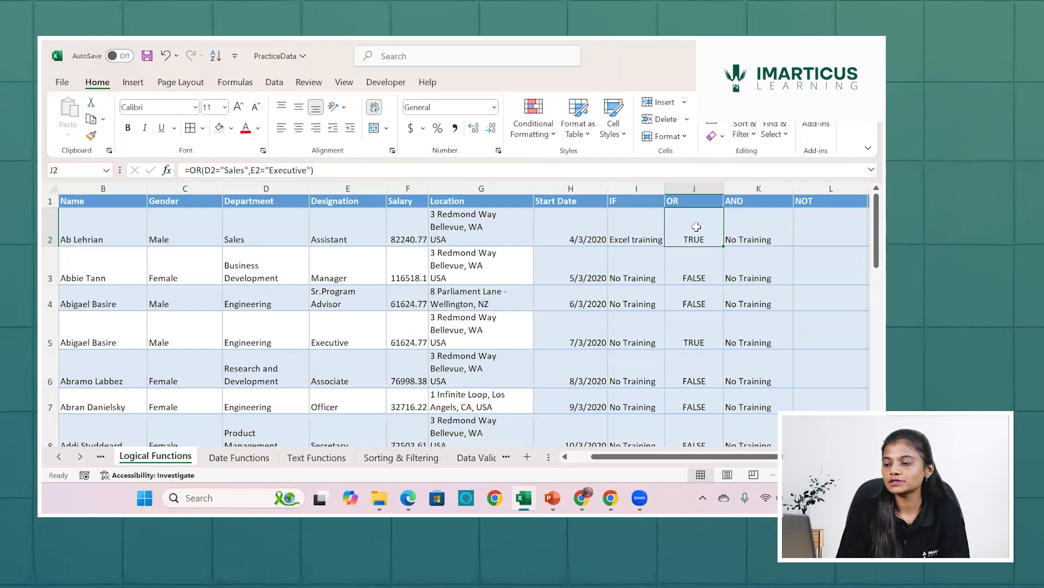
double_click(696, 227)
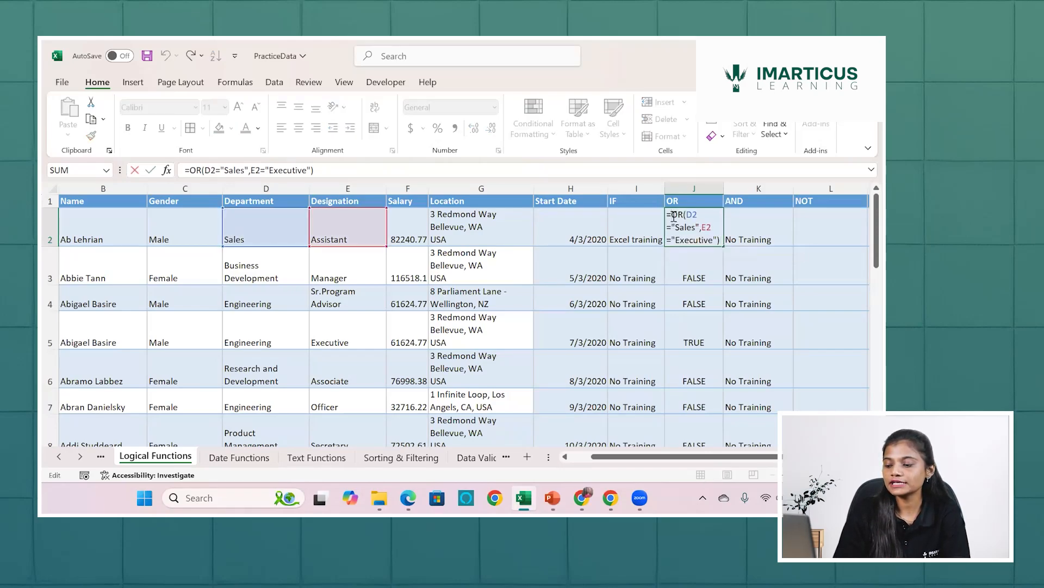
text(if)
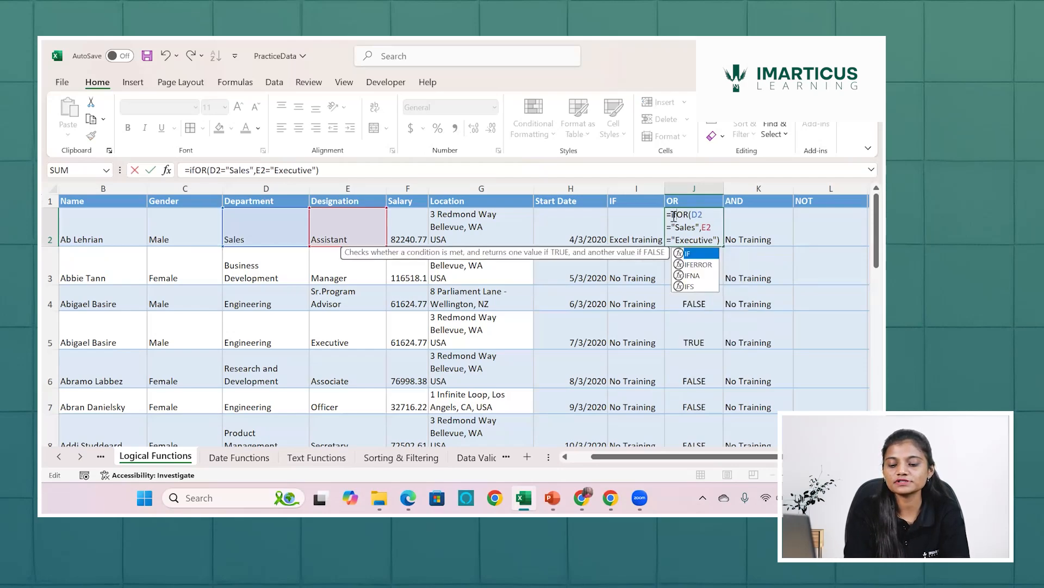
key(Tab)
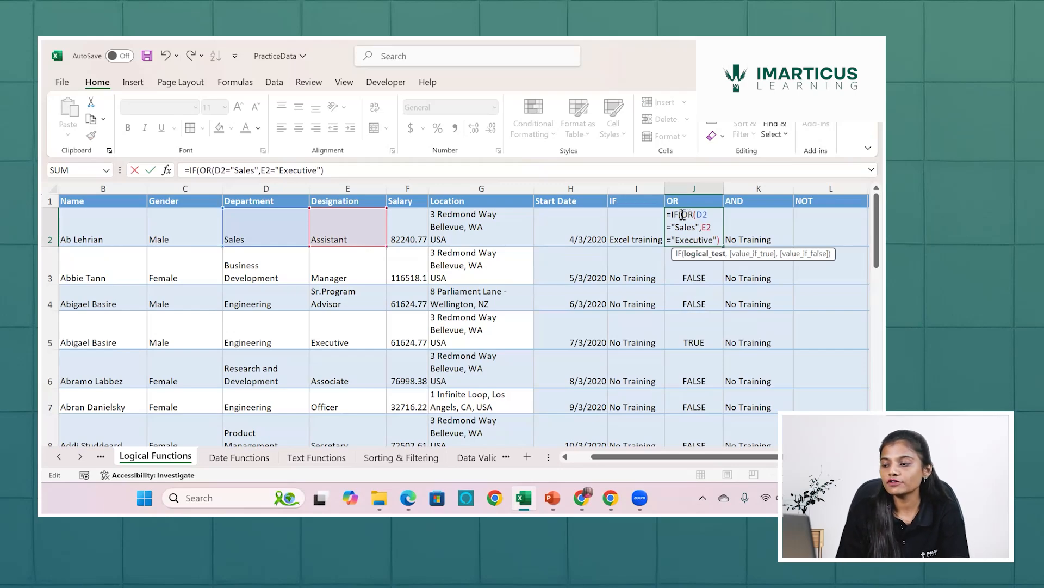
drag(684, 215, 720, 240)
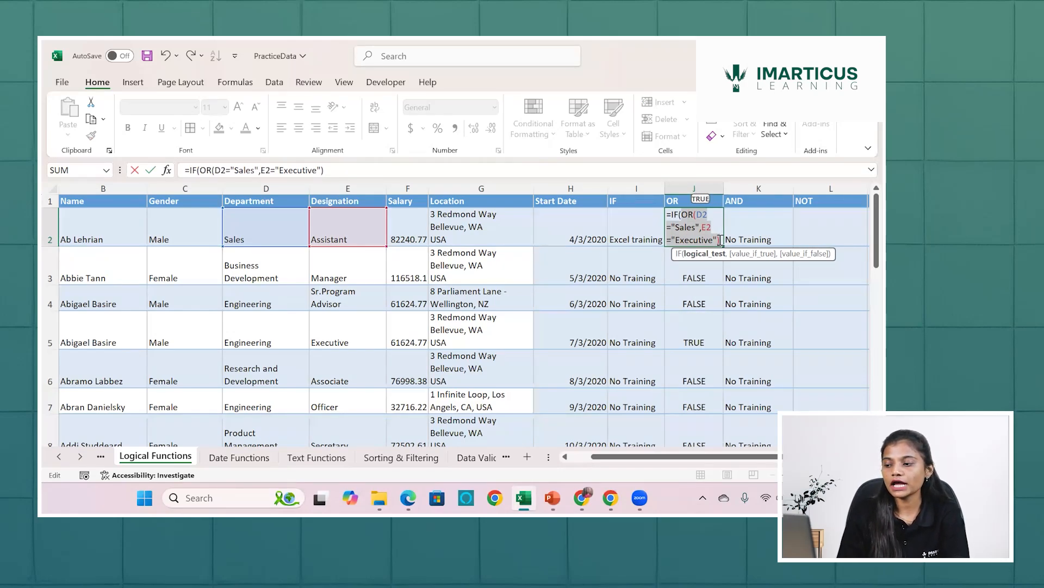
click(719, 240)
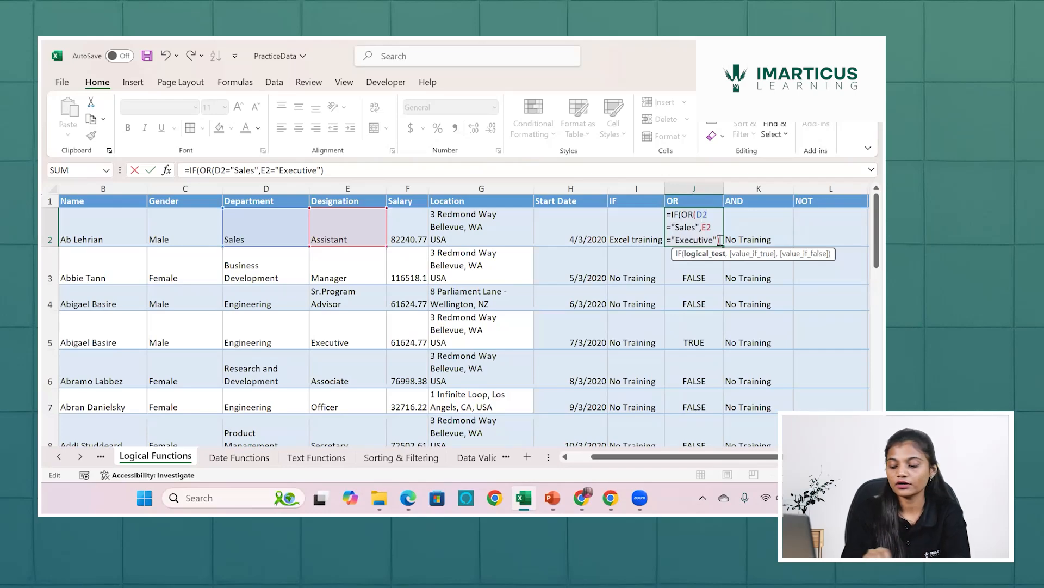
Complete the IF in J2 with "Excel Training" as the true value and "No Training" as the false value.
text(,)
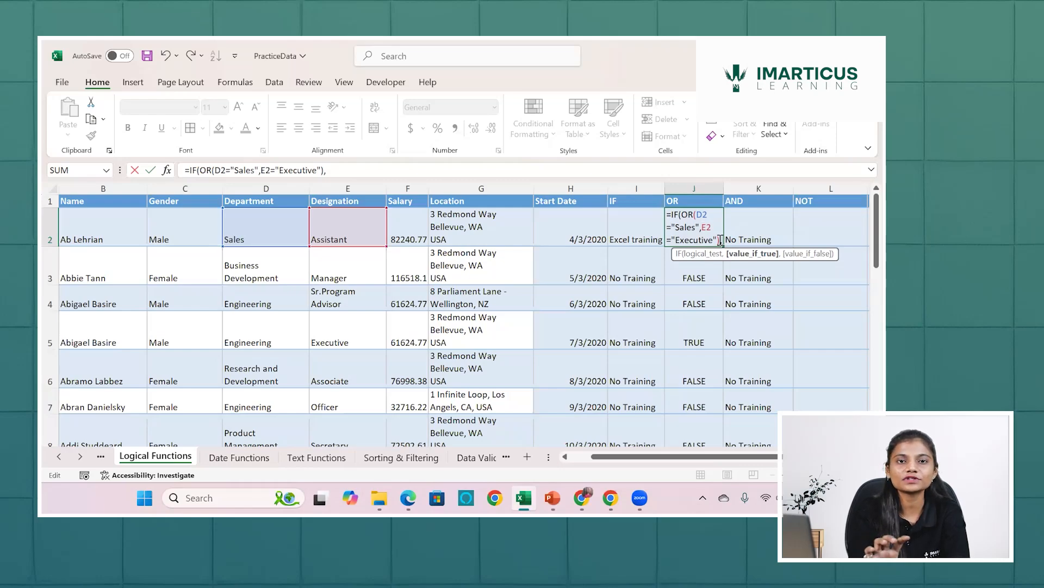
text(")
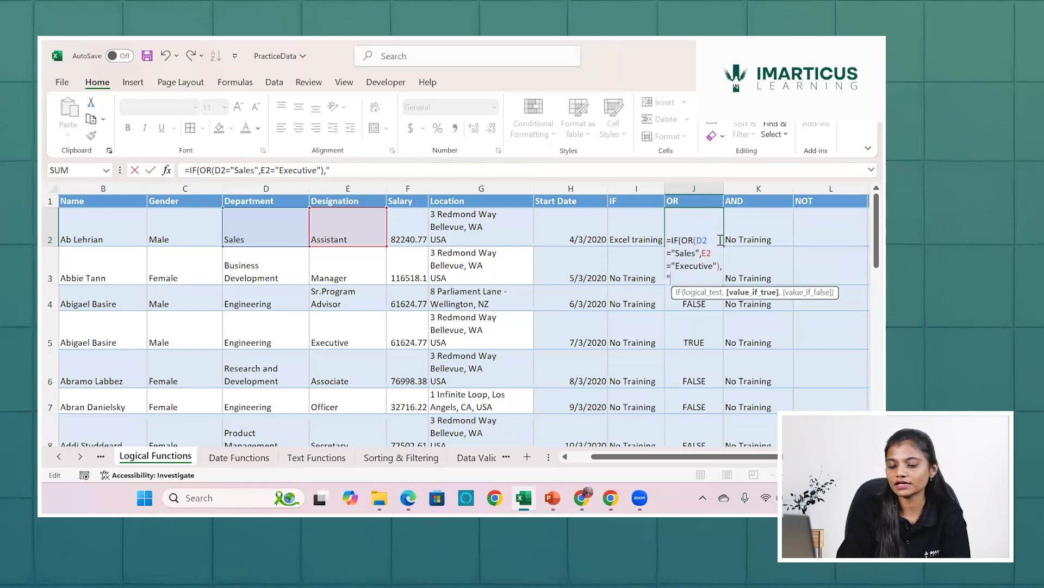
text(Excel )
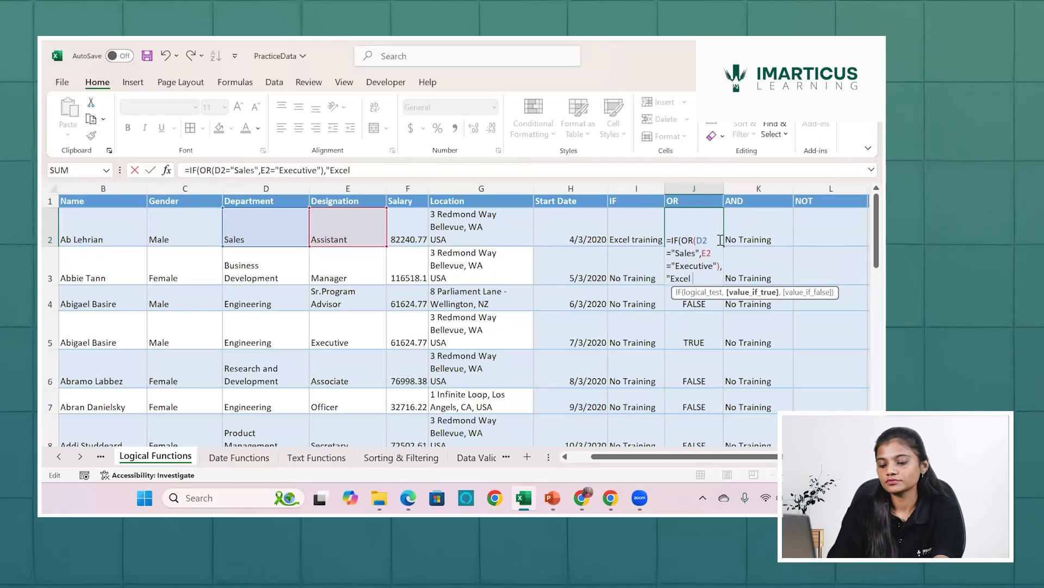
text(Training)
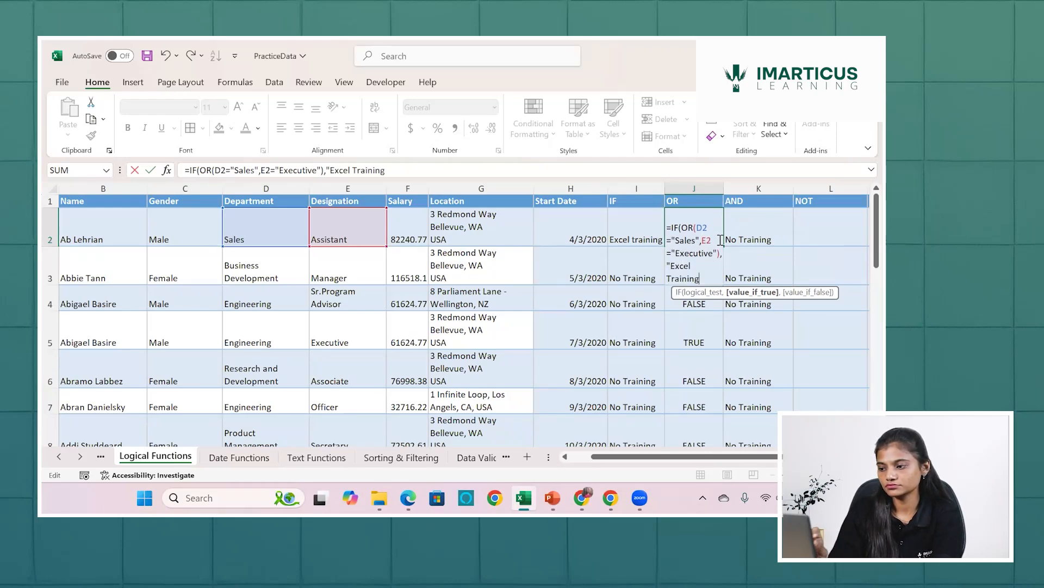
text(",)
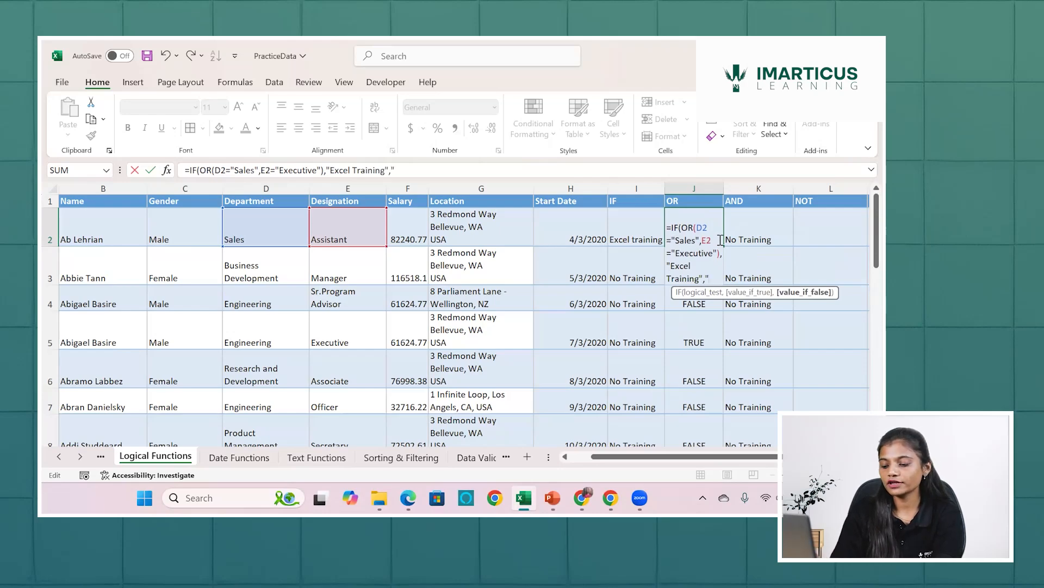
text("No)
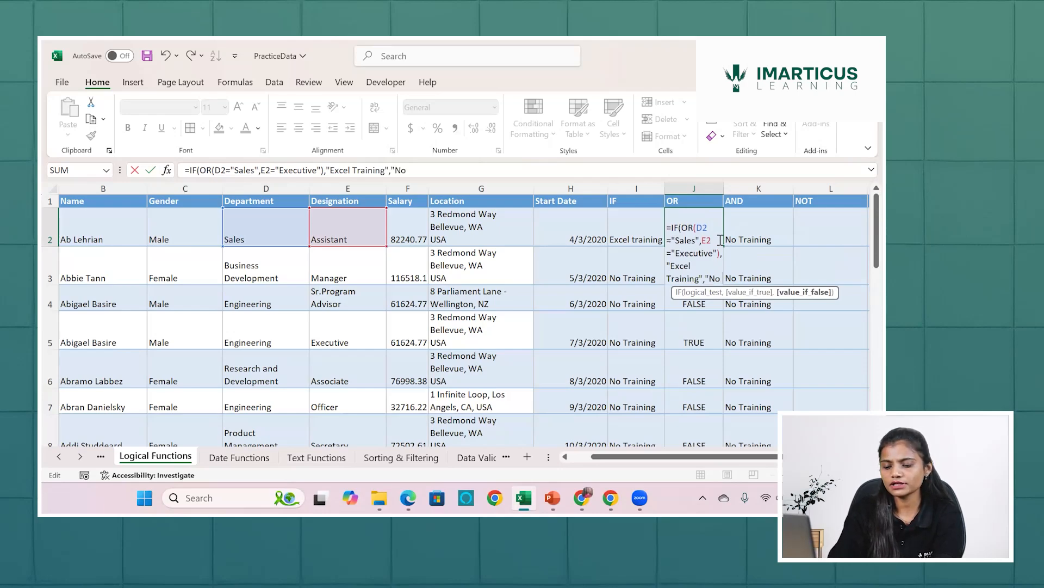
text( Training")
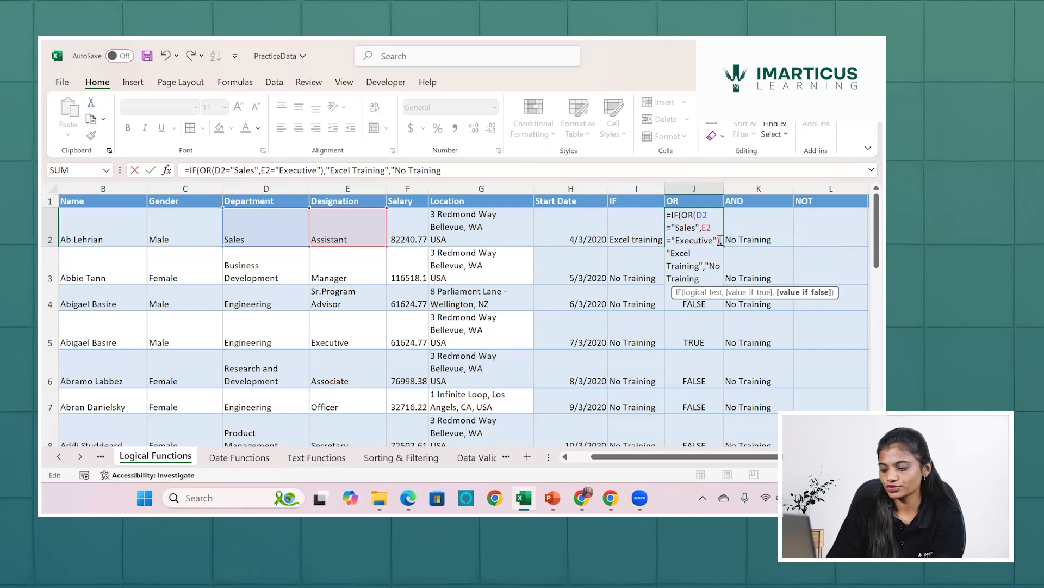
key(Return)
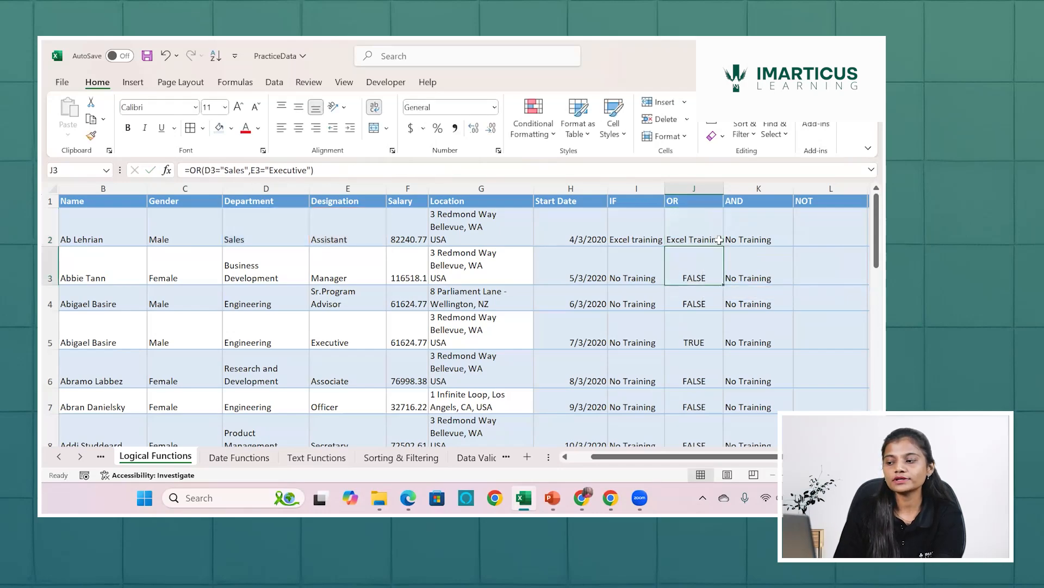
Fill the IF-OR formula from J2 down the OR column and select L2, the first cell under NOT.
click(700, 225)
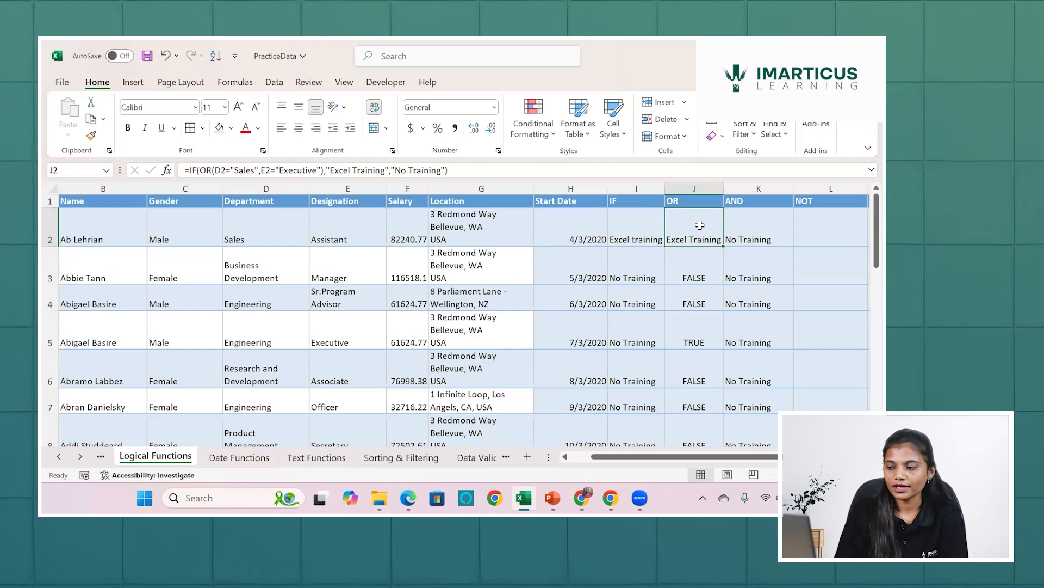
double_click(724, 246)
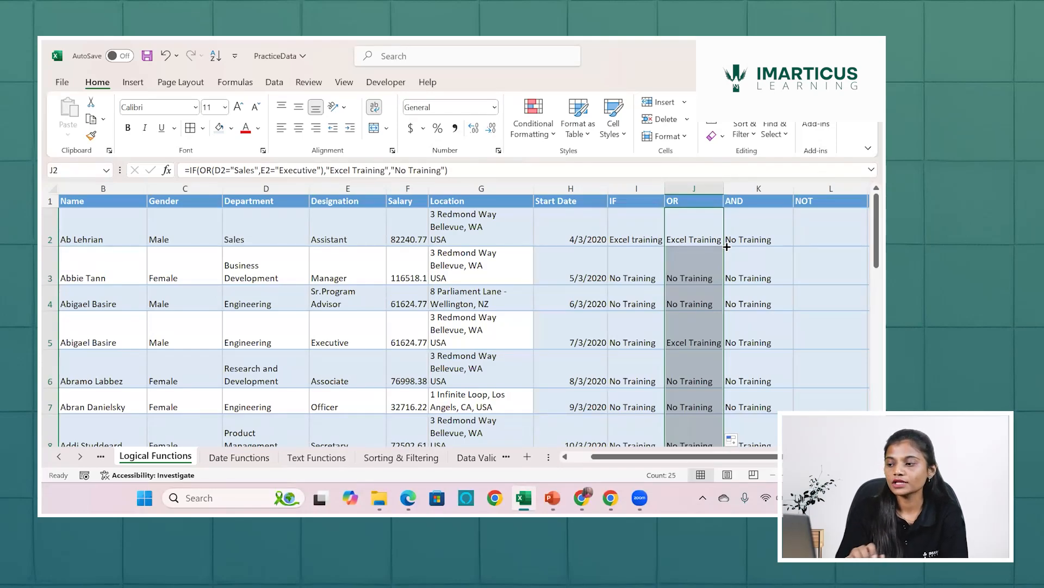
key(Right)
key(Right)
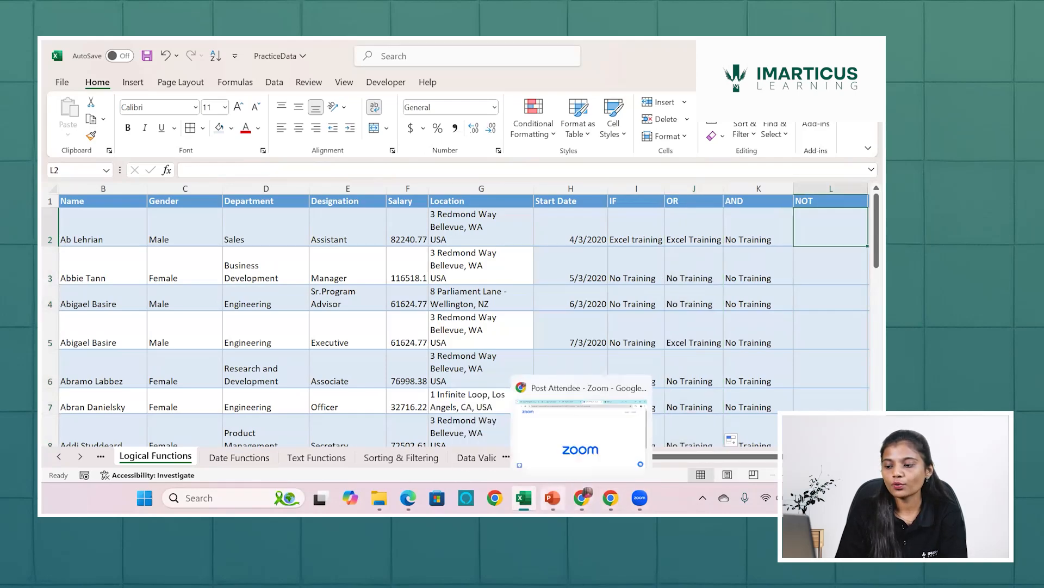
Switch to PowerPoint and present the "Questions to be solved with data" slide from the current slide.
click(553, 497)
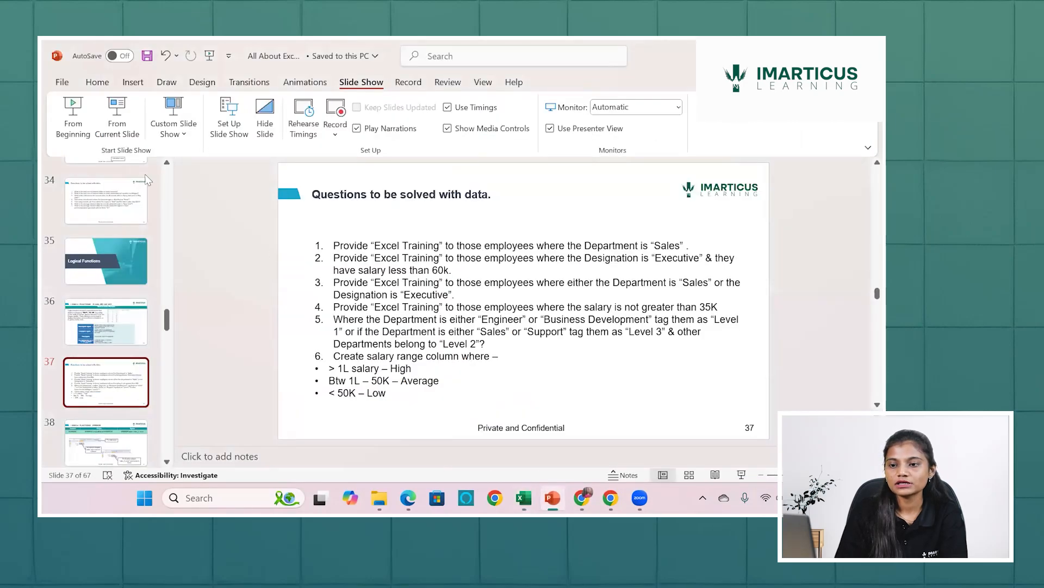
click(117, 117)
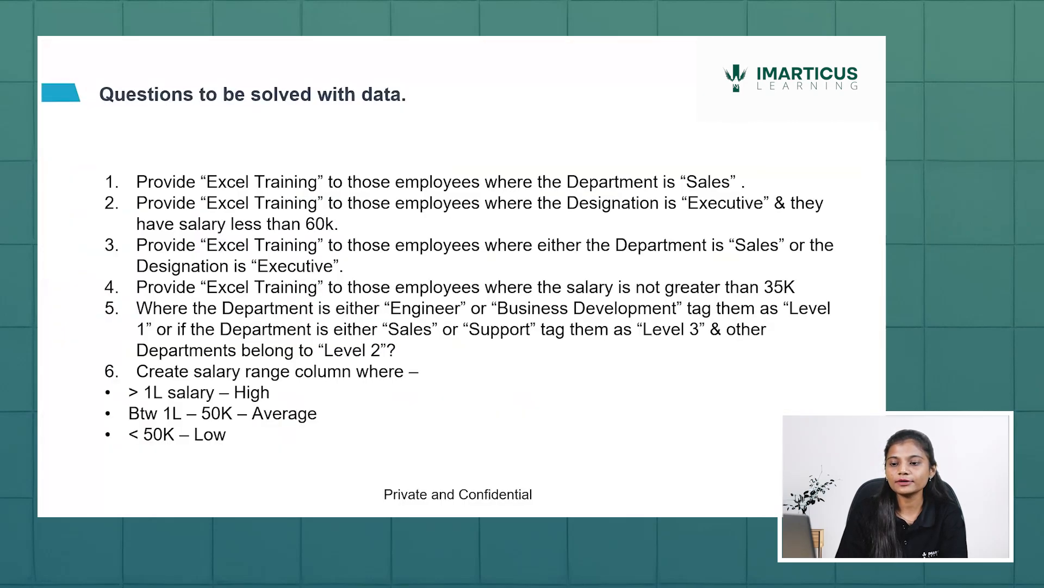
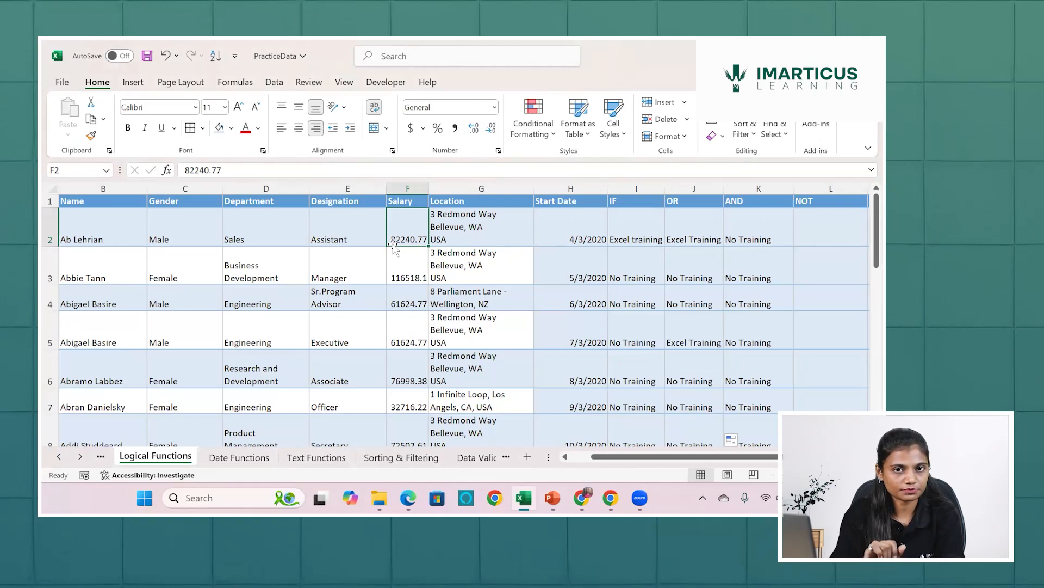
Enter the formula =F2>35000 in L2 under NOT to test the first employee's salary.
scroll(571, 226, right, 3)
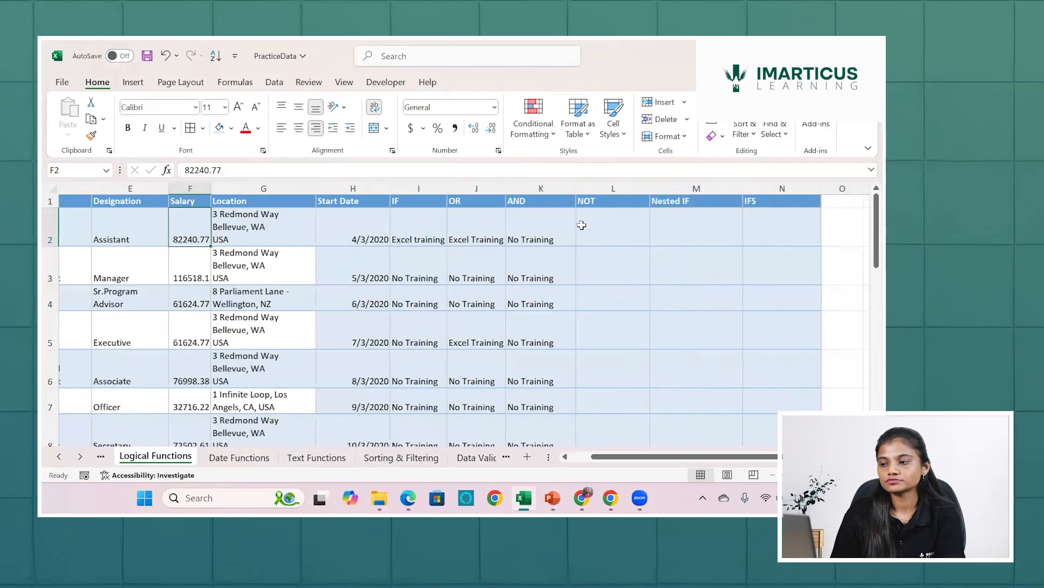
click(571, 225)
text(=)
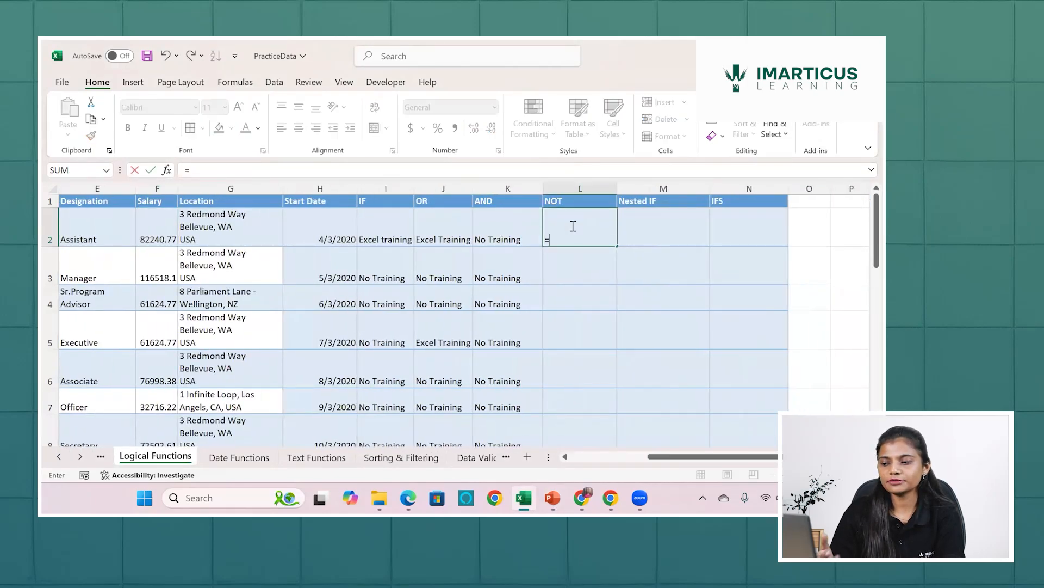
click(166, 213)
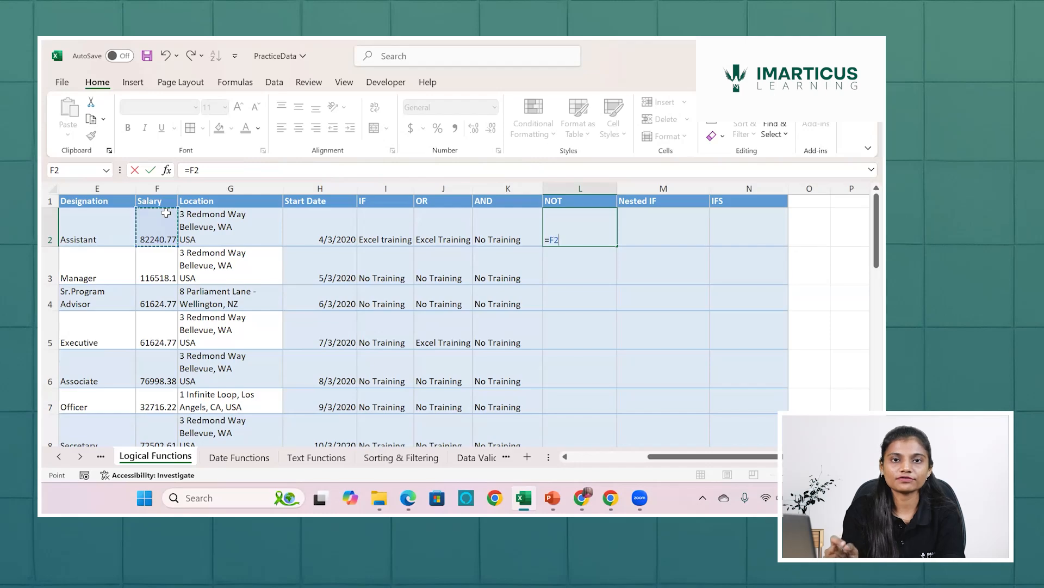
text(>)
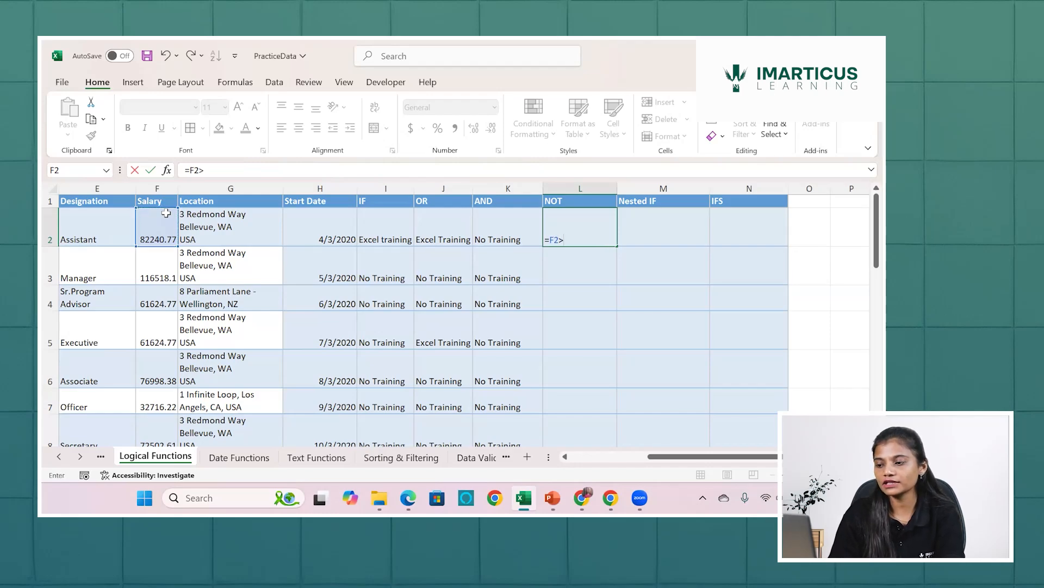
text(3)
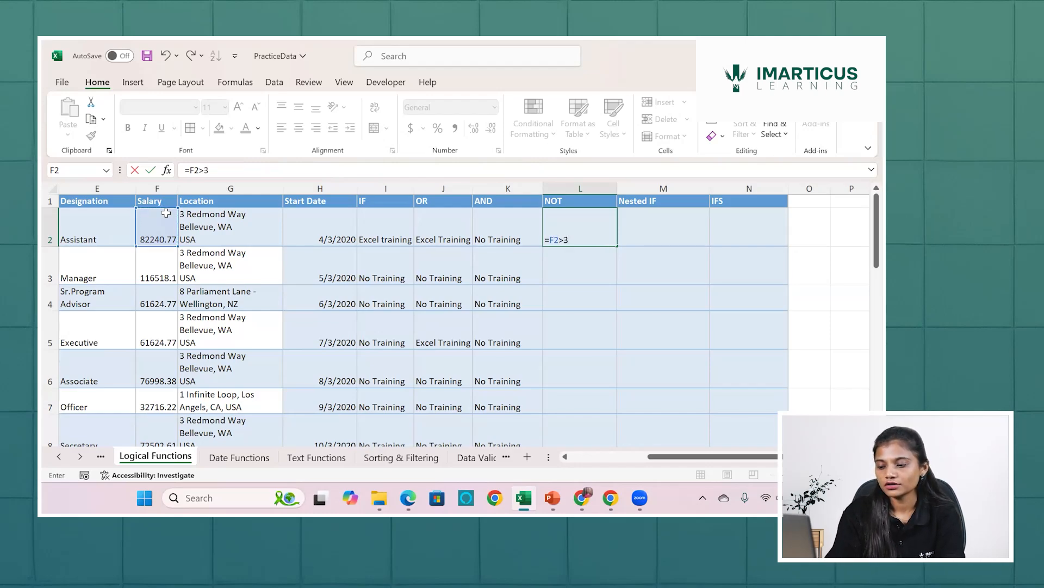
text(5000)
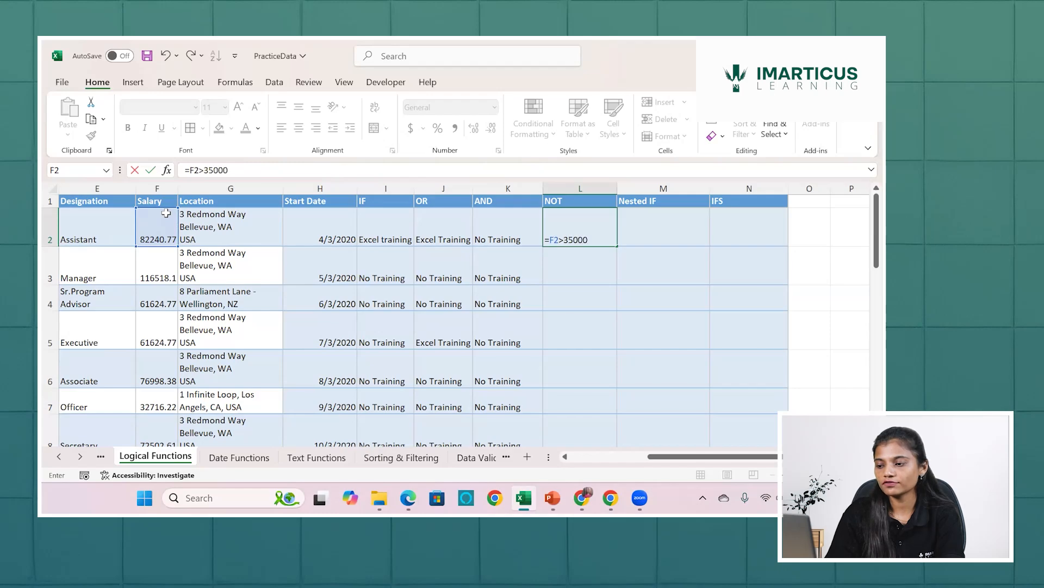
key(Return)
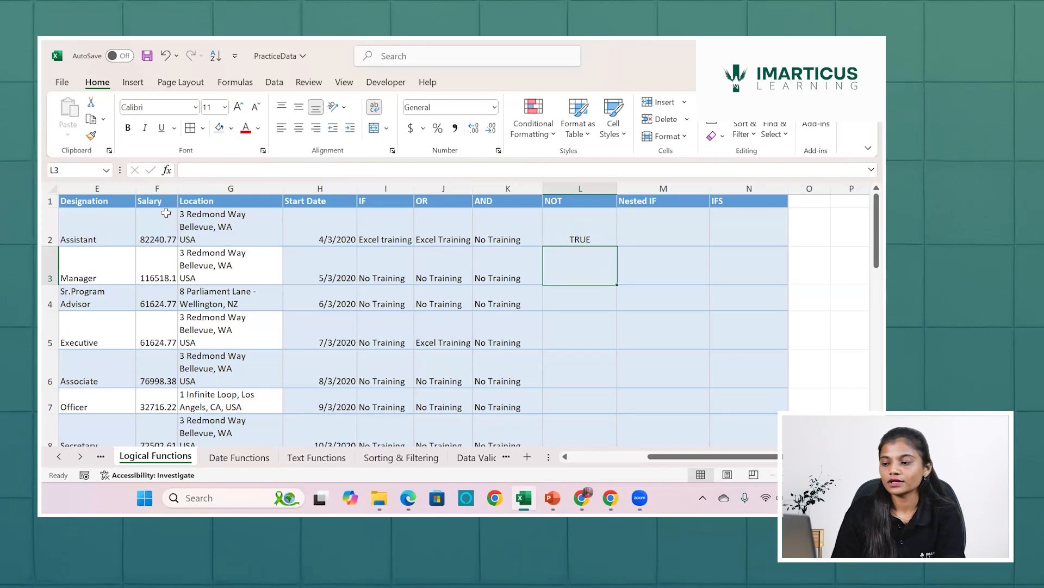
Fill the salary comparison from L2 down the NOT column and compare the result in L7 with the salary in F7.
click(571, 238)
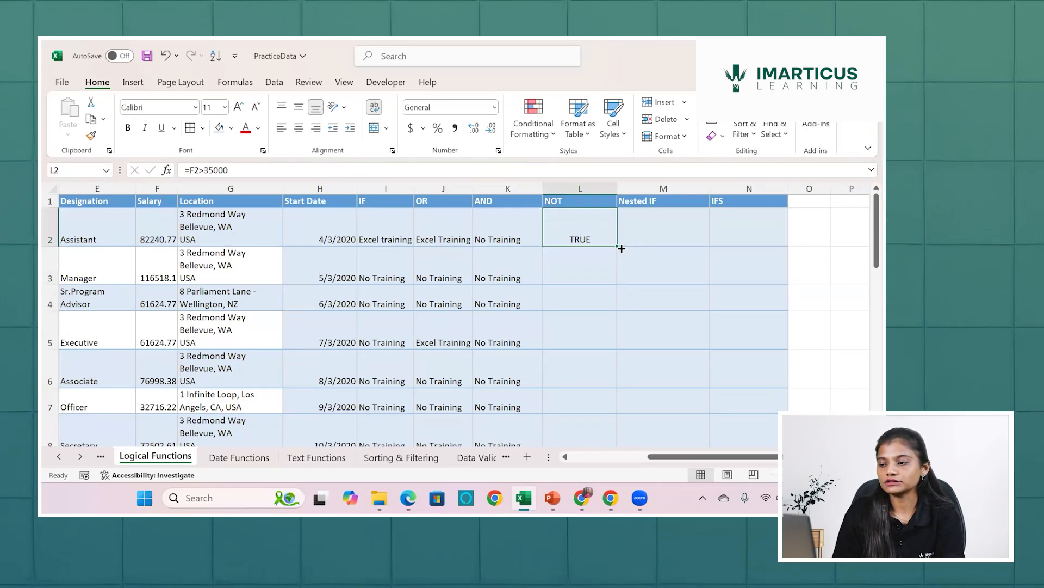
double_click(621, 248)
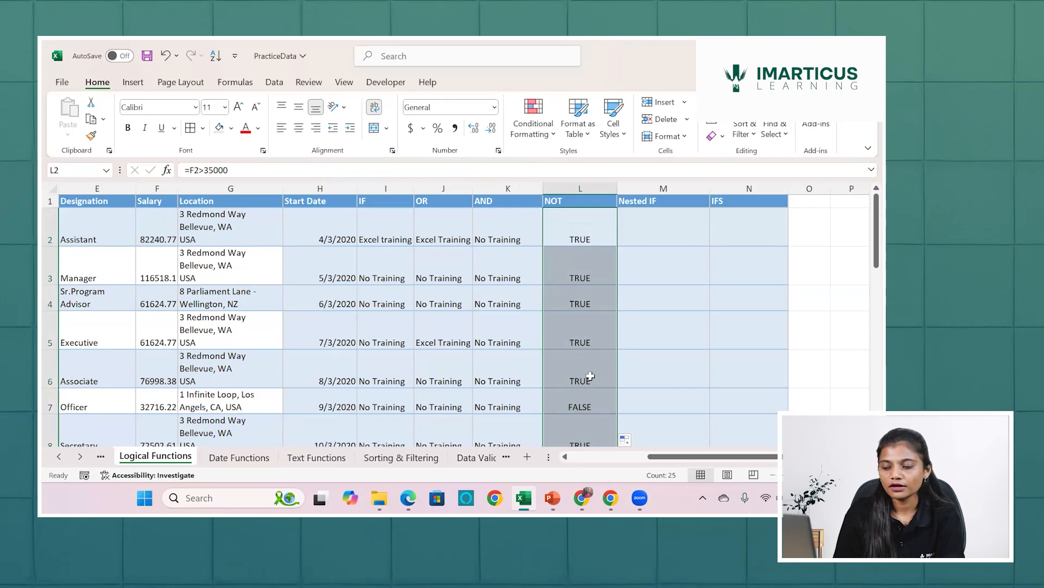
click(582, 399)
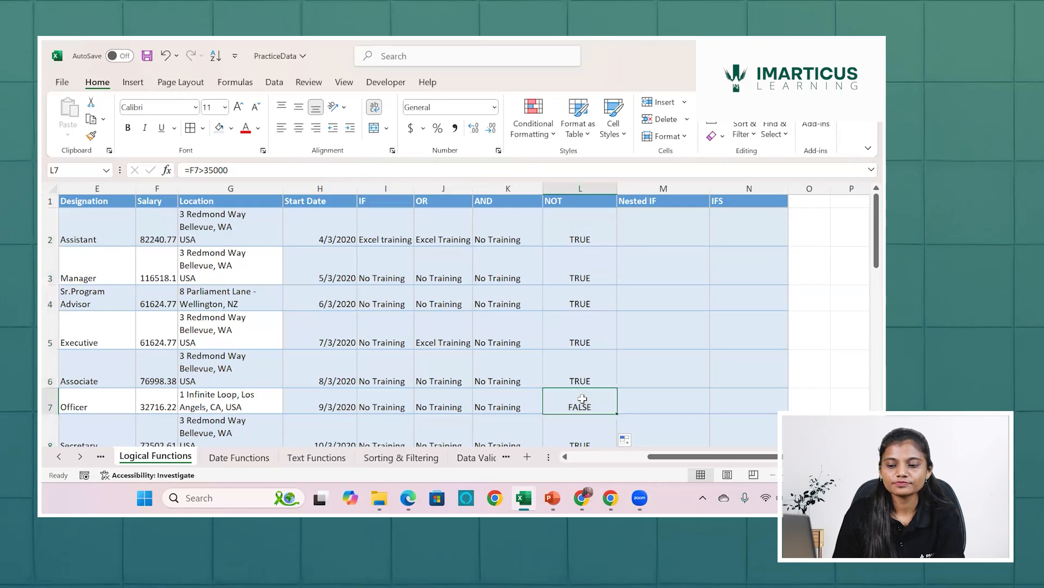
click(170, 397)
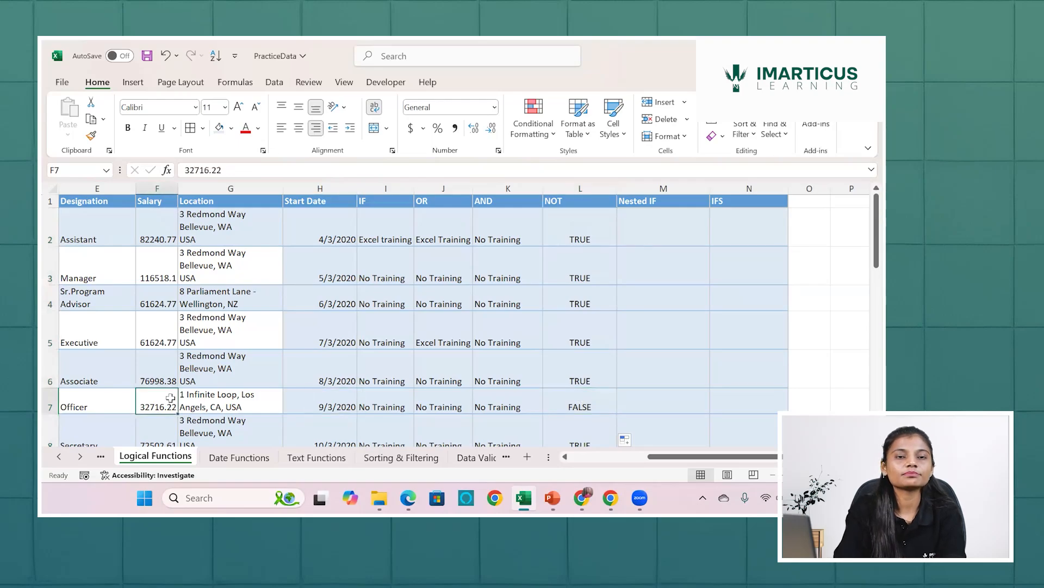
scroll(171, 397, left, 5)
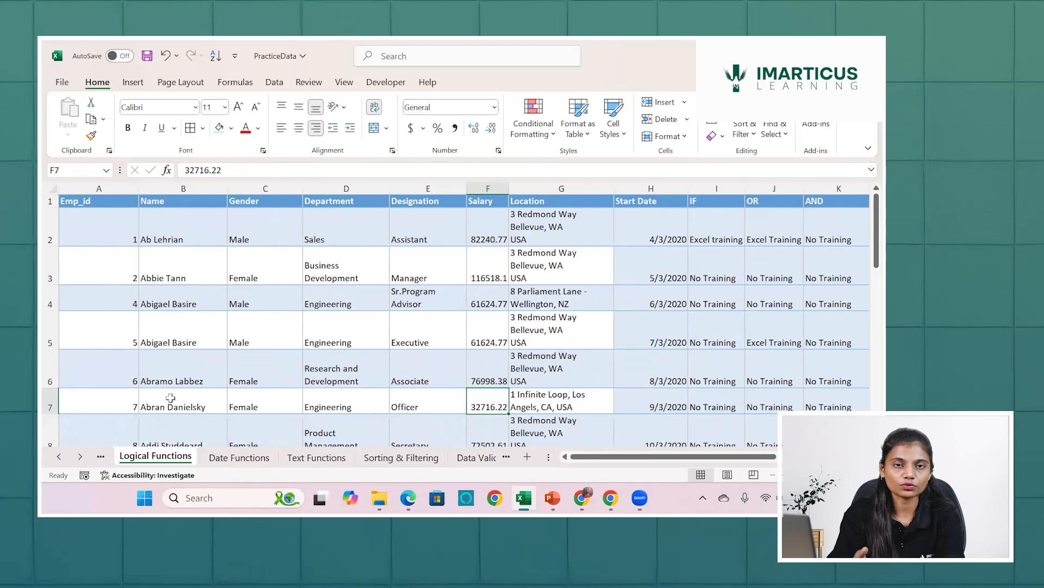
Reverse the comparison in L2 to =F2<35000 and fill it down the NOT column.
scroll(170, 398, right, 10)
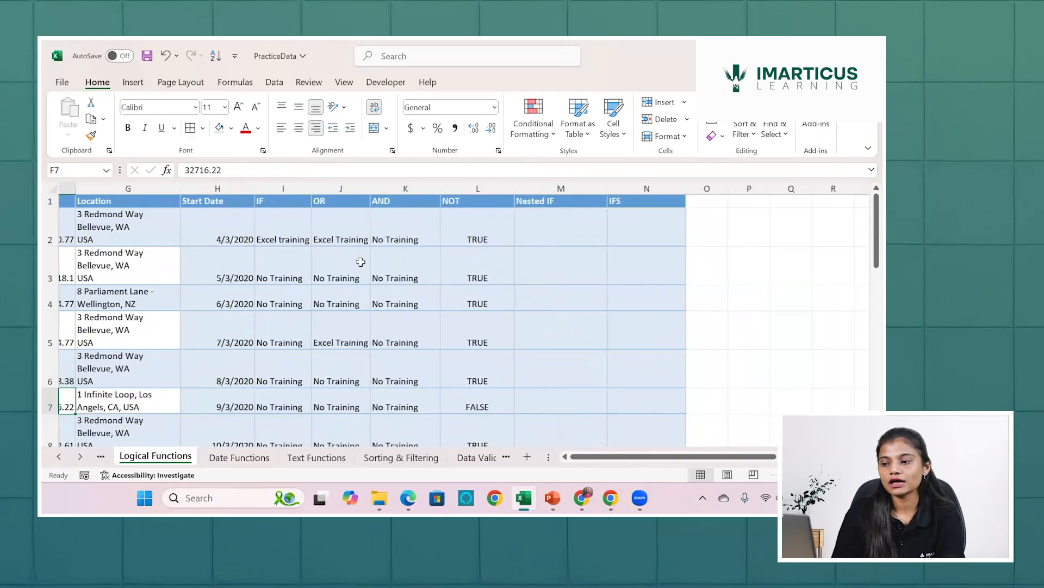
double_click(449, 228)
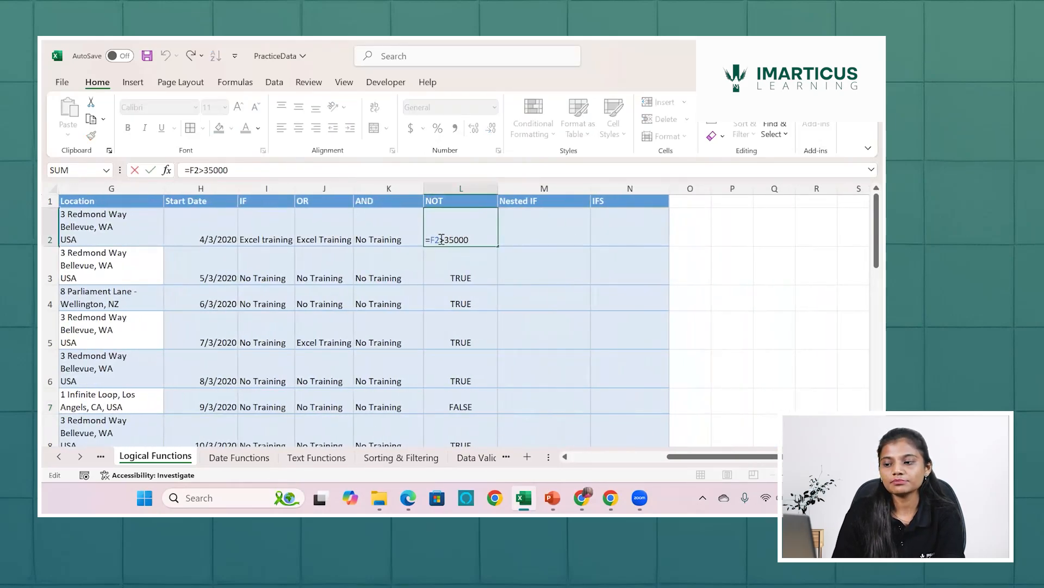
key(BackSpace)
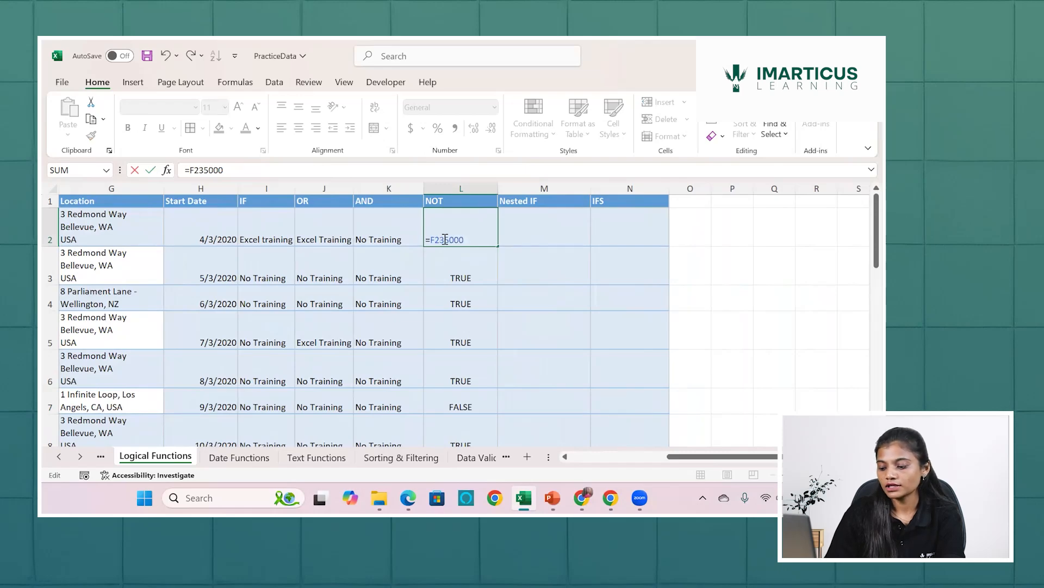
text(>)
key(Return)
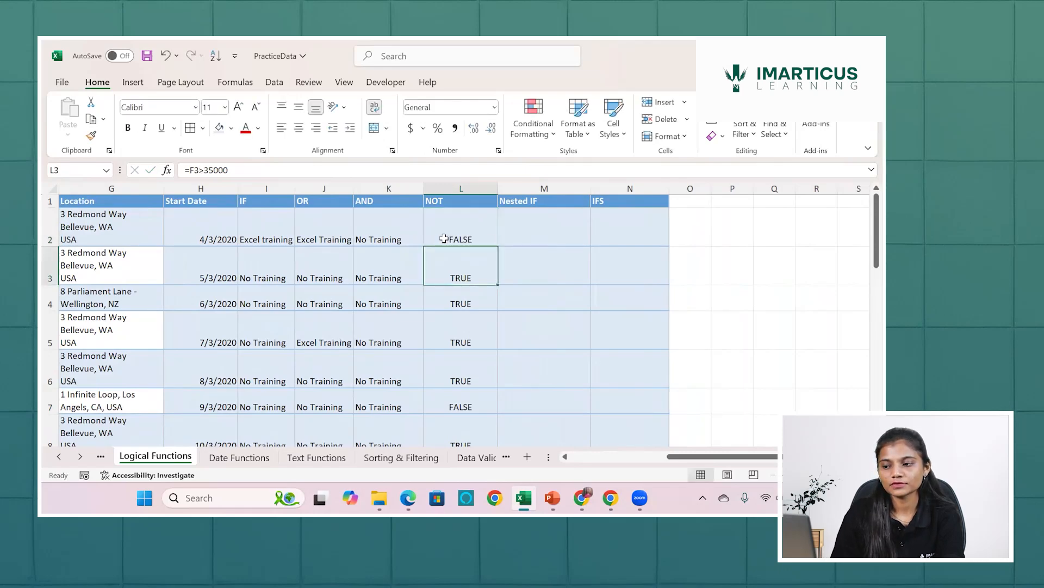
click(462, 234)
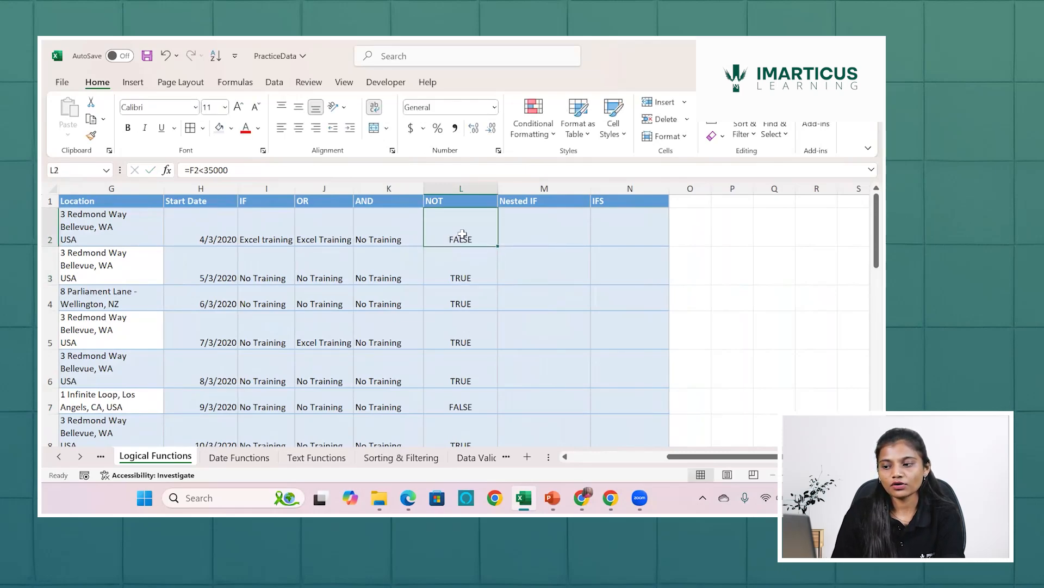
drag(500, 245, 499, 244)
double_click(500, 245)
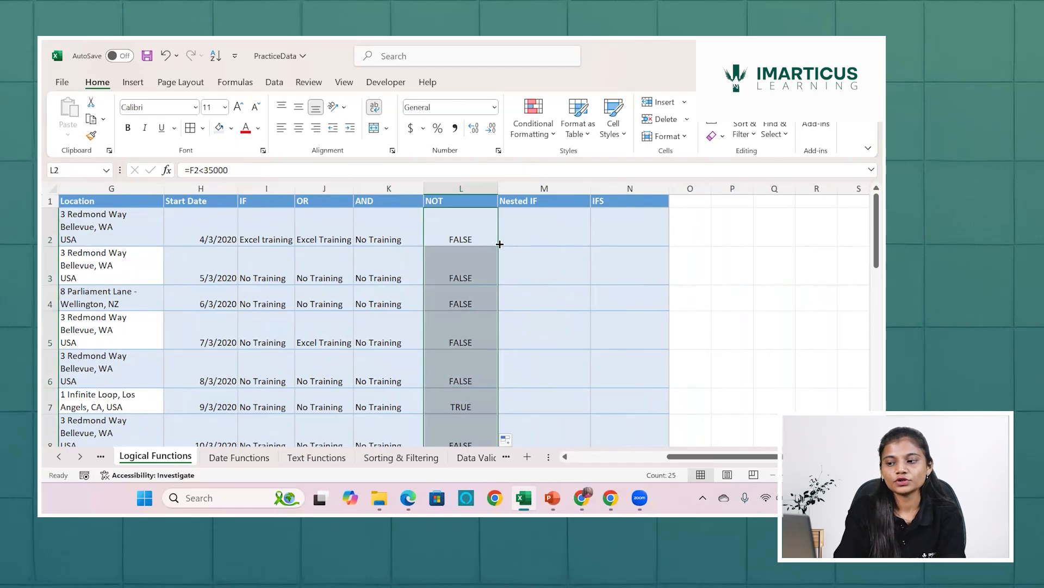
Select row 7 from its NOT cell and examine the employee's salary and details alongside the neighbouring rows.
click(443, 396)
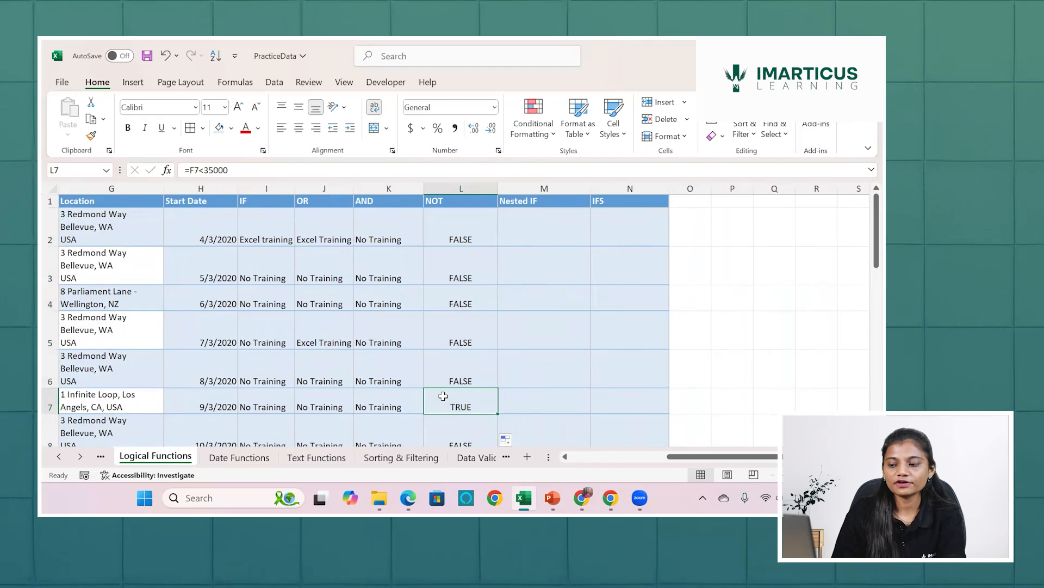
scroll(444, 396, left, 4)
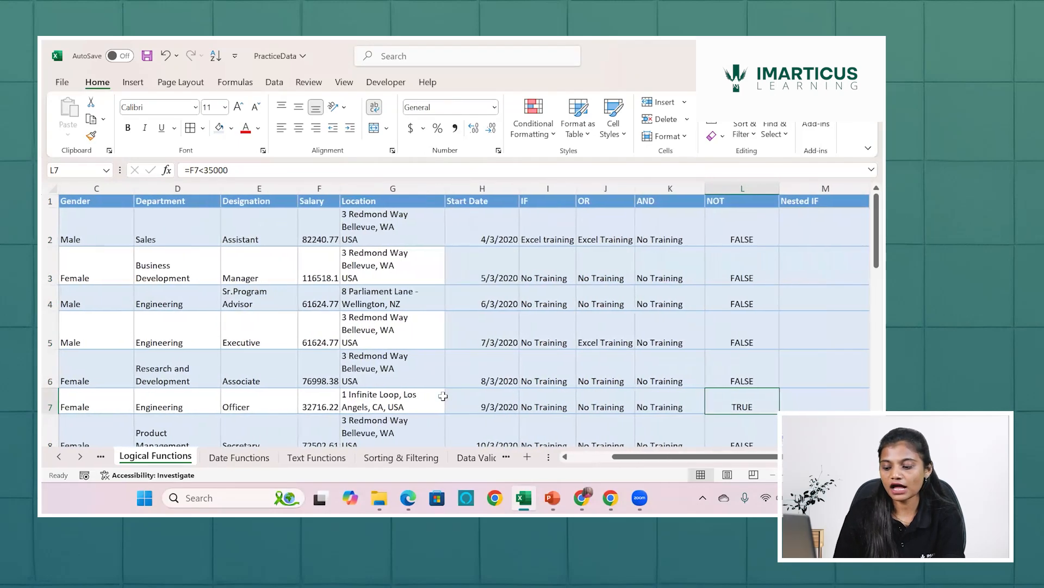
key(shift+space)
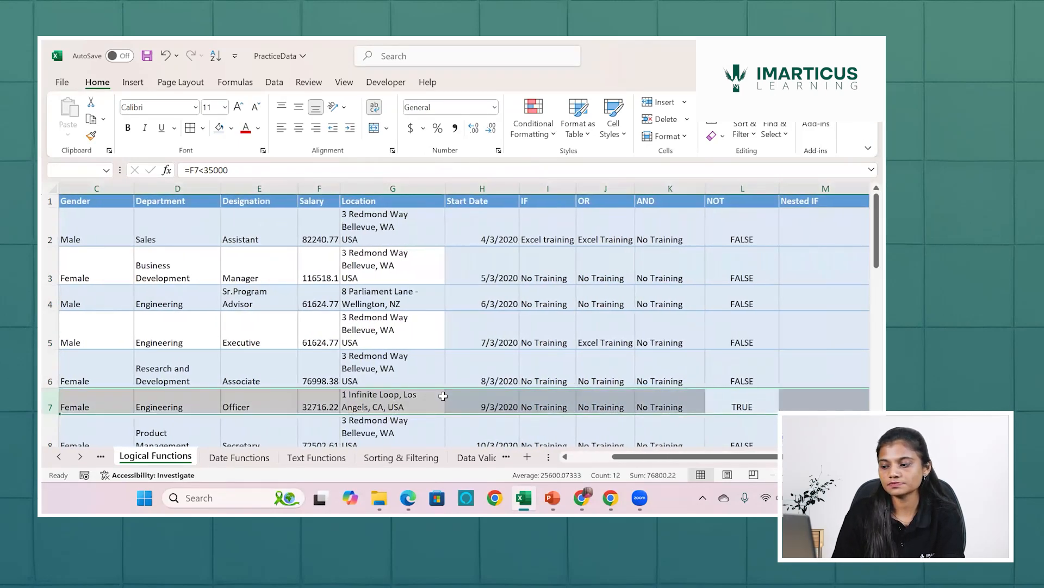
scroll(443, 396, left, 3)
scroll(443, 396, down, 1)
scroll(444, 396, right, 2)
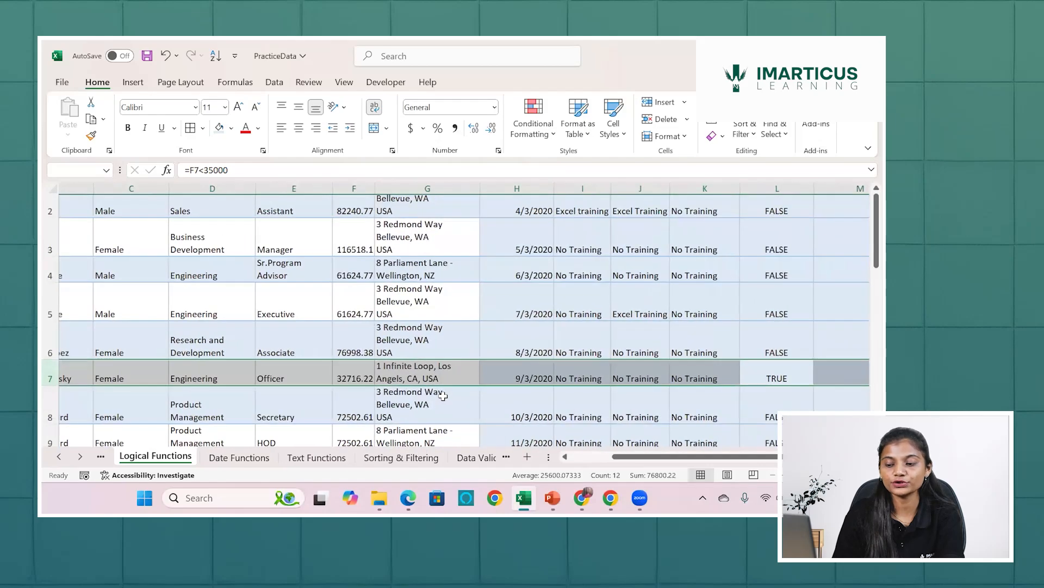
scroll(444, 396, up, 1)
scroll(444, 396, right, 1)
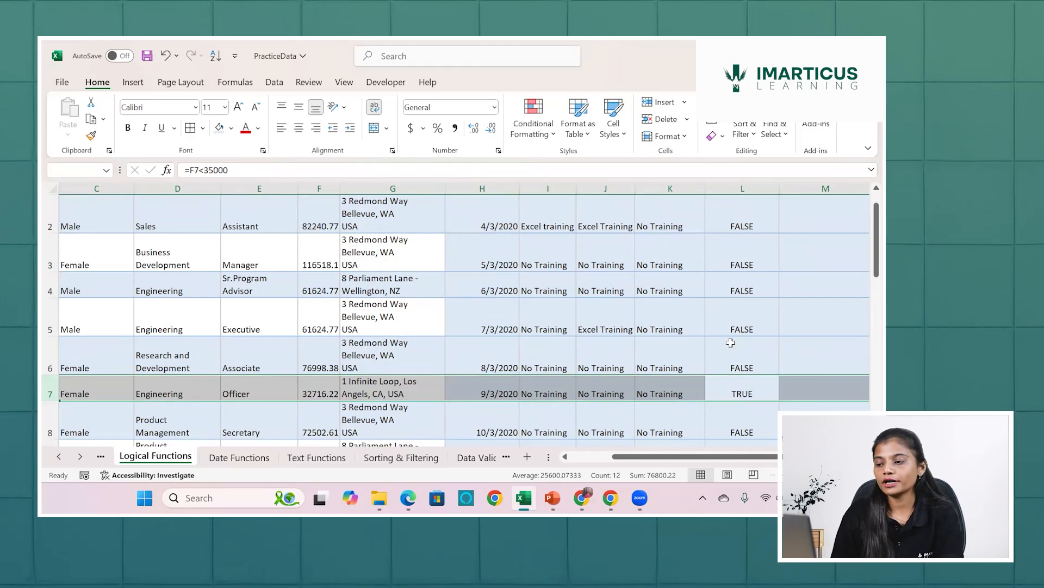
Wrap the salary comparison in L2 in an IF function so that it serves as the logical test.
scroll(748, 343, up, 1)
scroll(598, 240, right, 2)
click(598, 240)
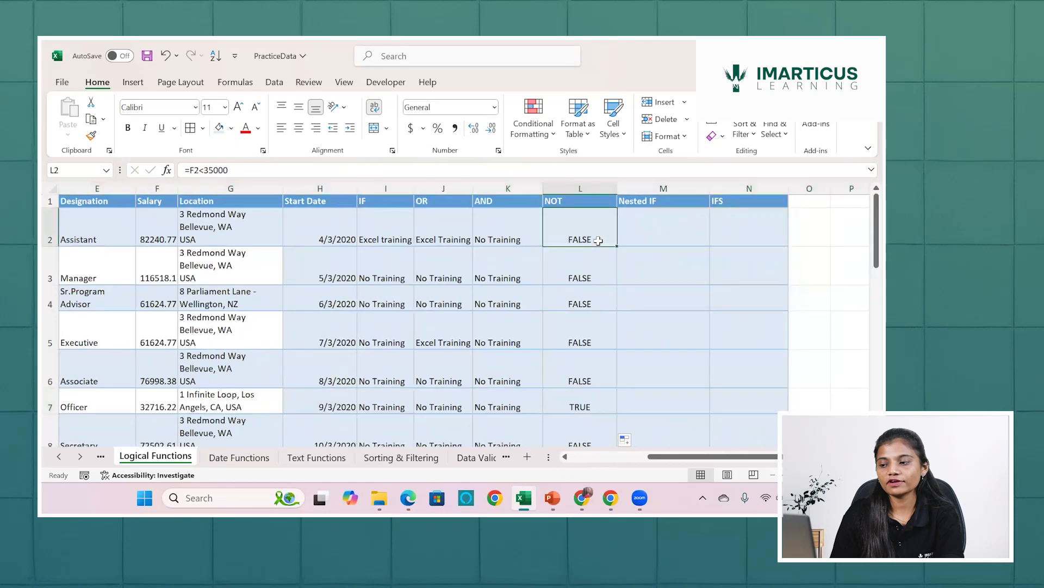
double_click(598, 241)
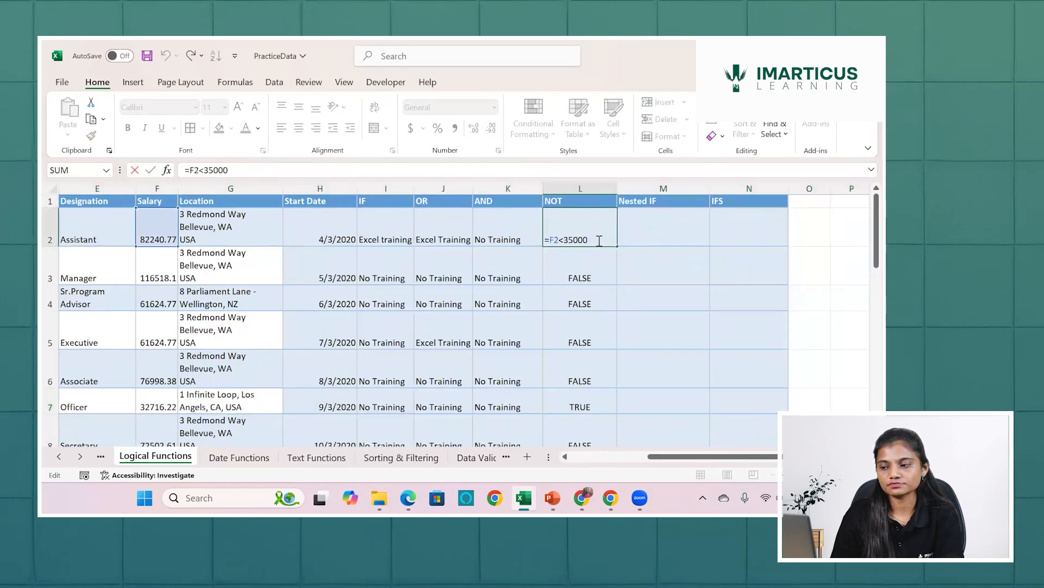
click(551, 233)
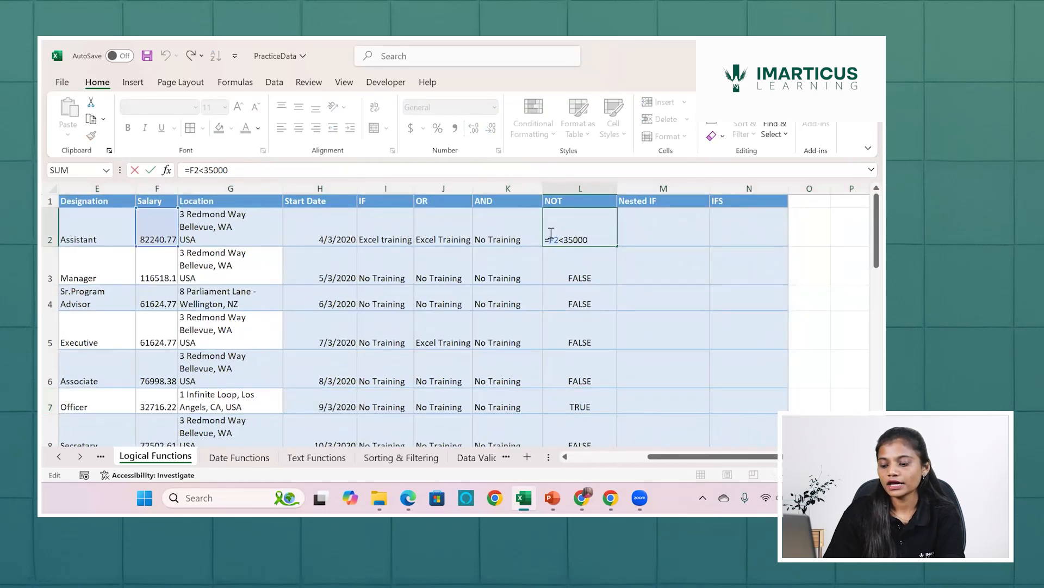
text(if)
key(Tab)
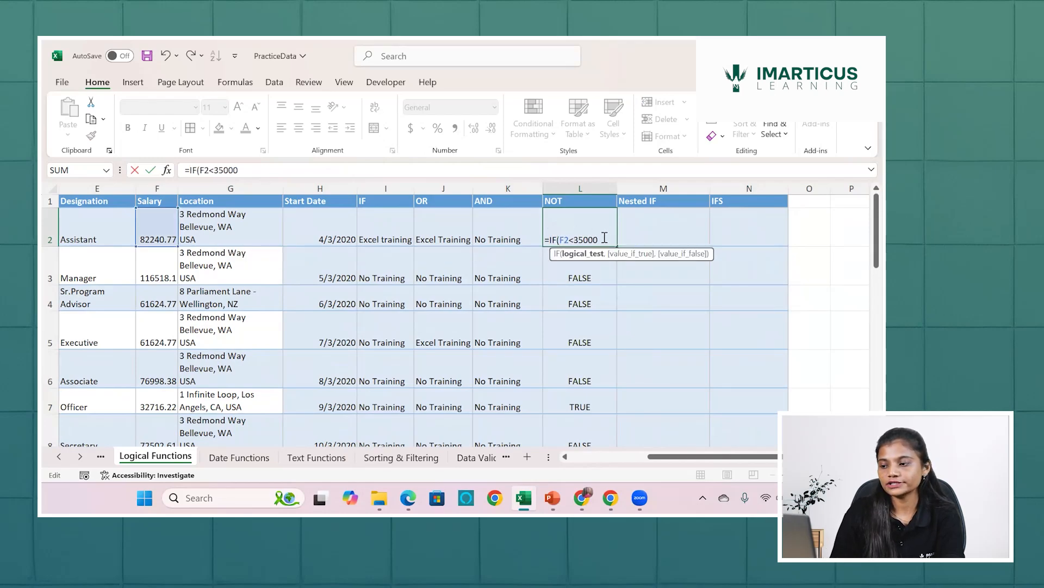
Complete the IF in L2 with "Excel Training" as the true value and "No Training" as the false value.
text(,)
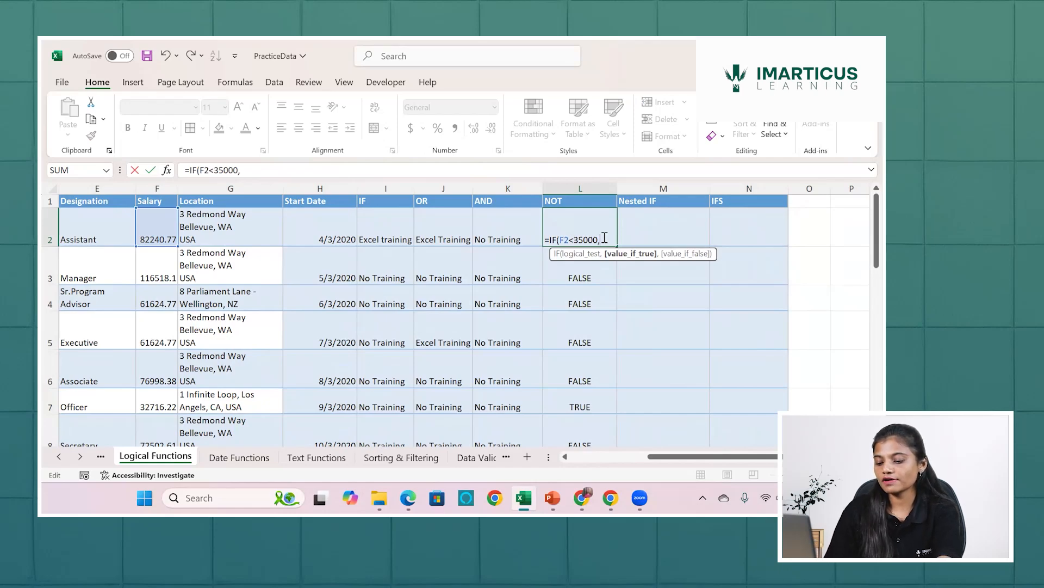
text("Excel)
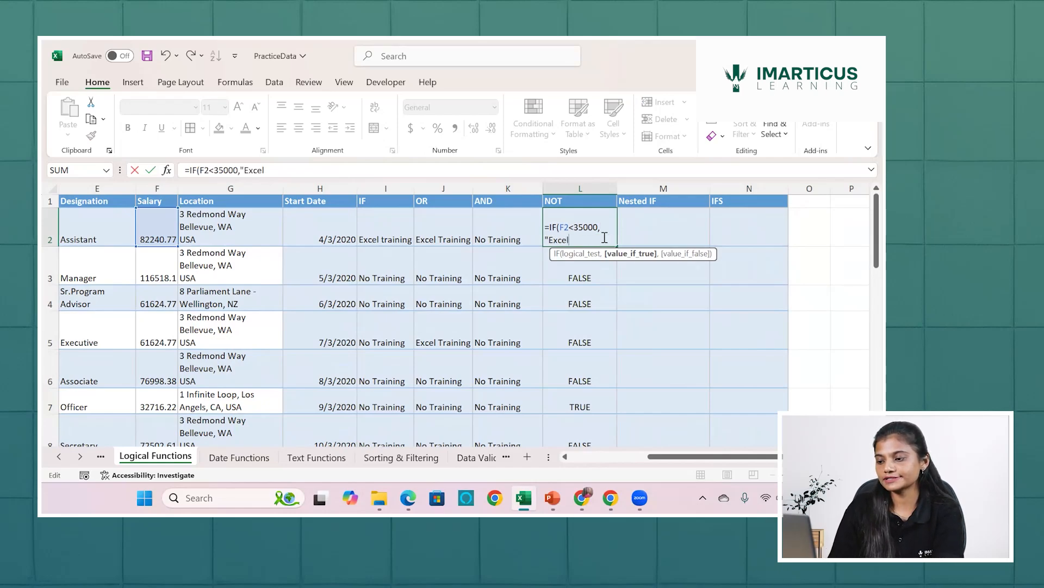
text( Training",)
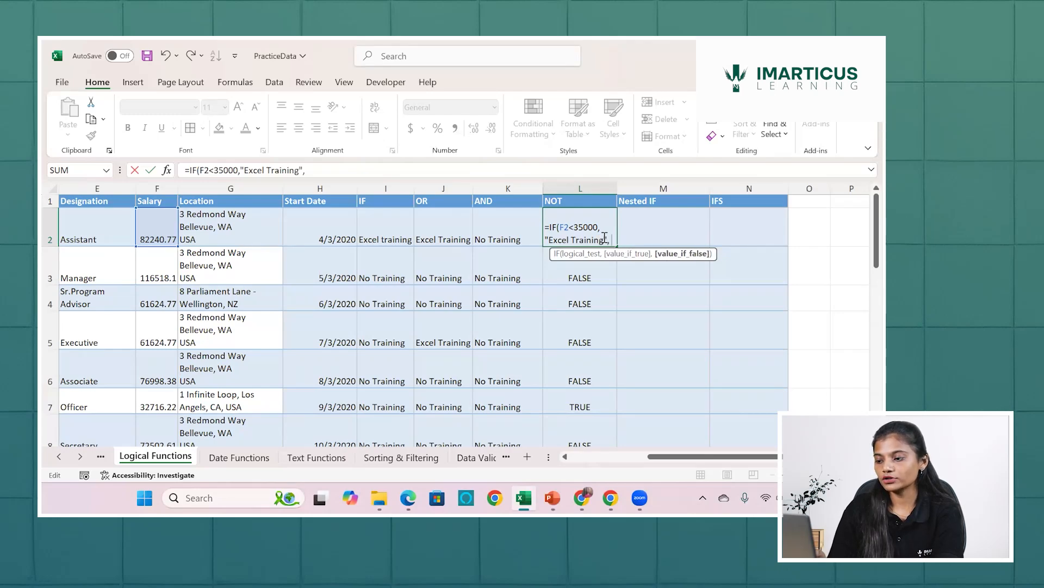
text( "No)
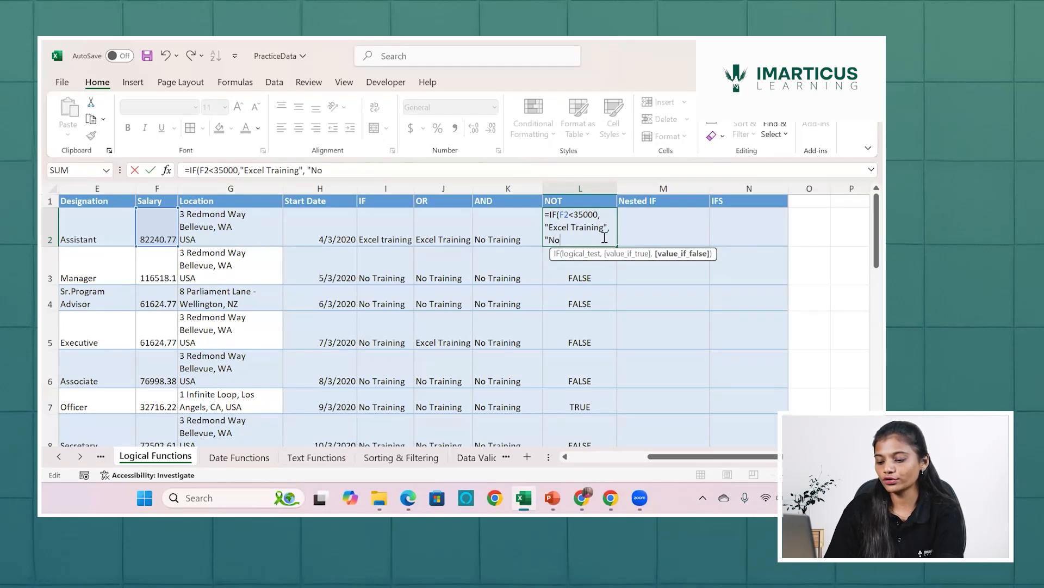
text( Tainninh)
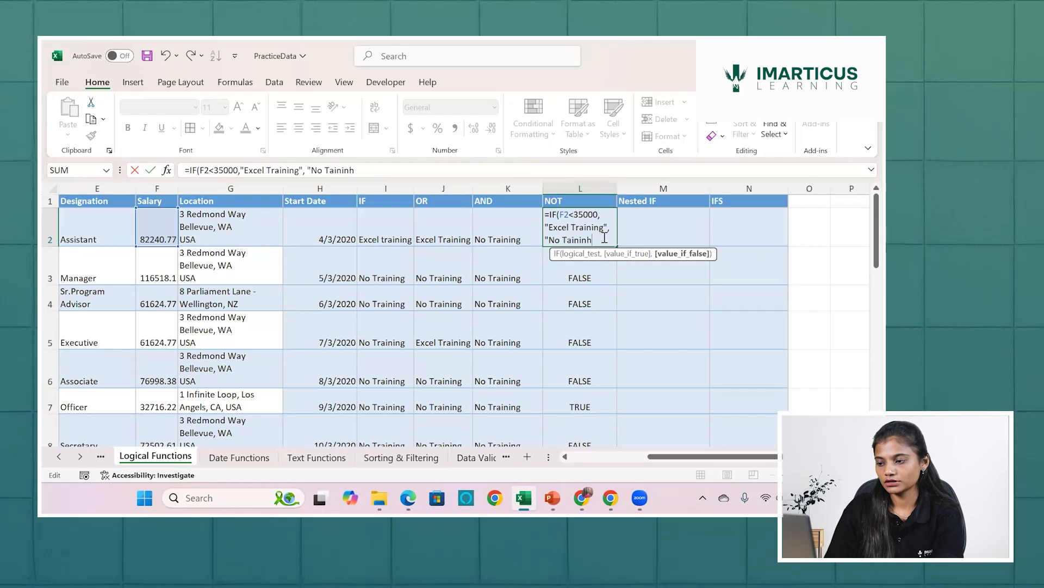
key(BackSpace)
key(BackSpace)
key(BackSpace)
key(BackSpace)
text(ra)
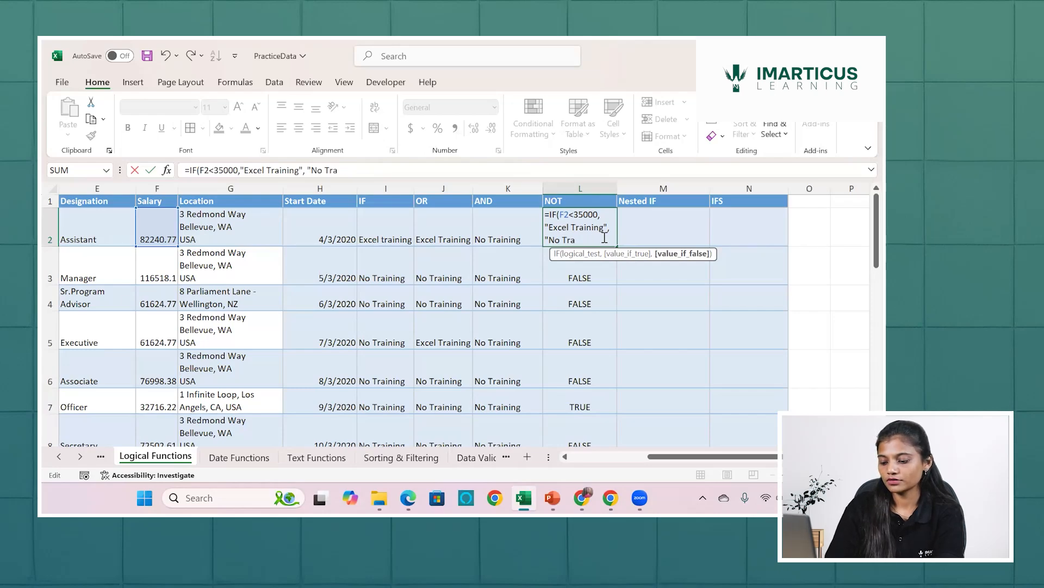
text(ining"))
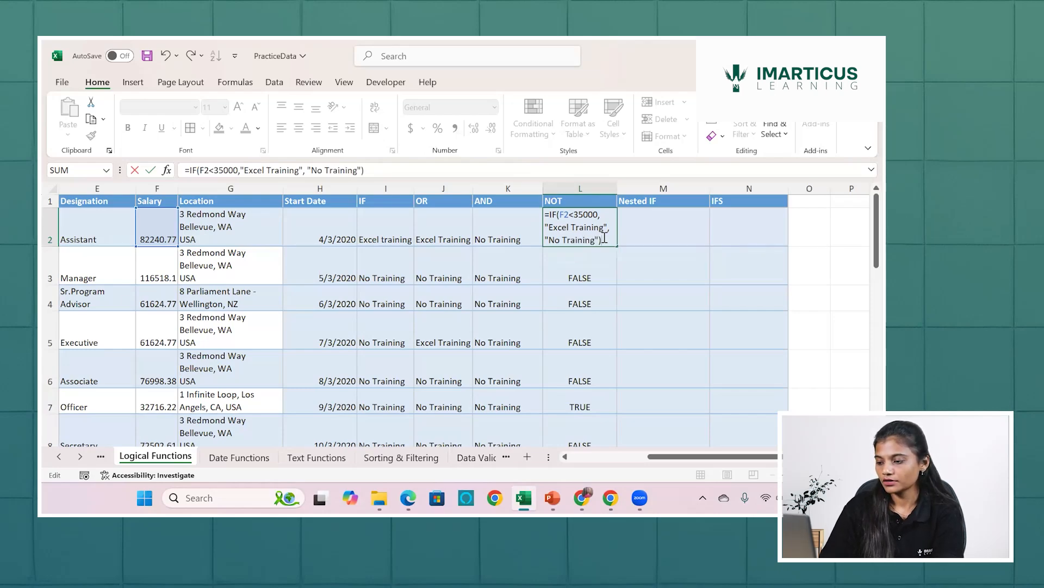
key(Return)
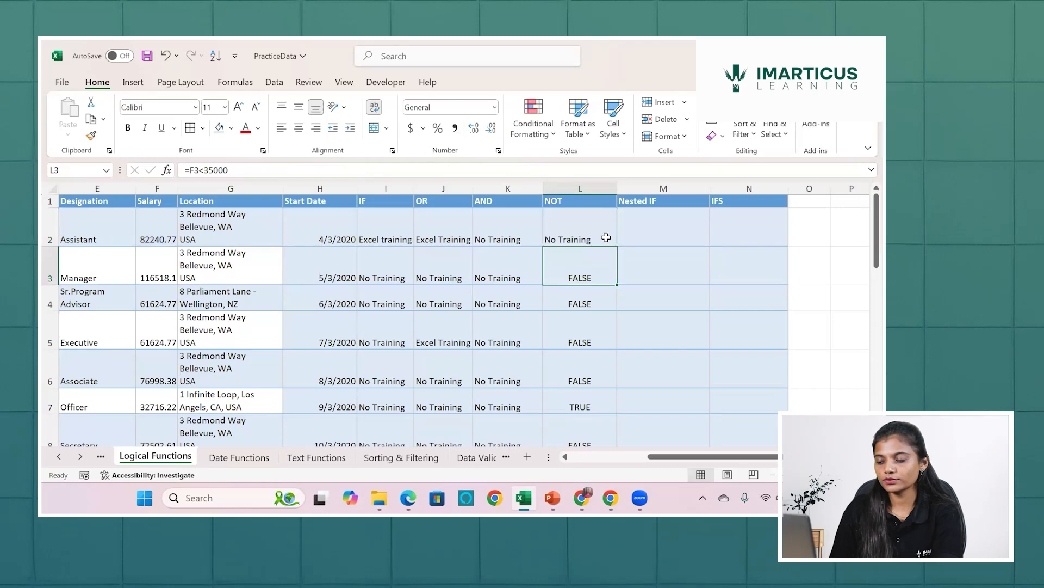
Fill the IF formula from L2 down the NOT column and check row 7's result against that employee's salary.
click(606, 238)
double_click(617, 246)
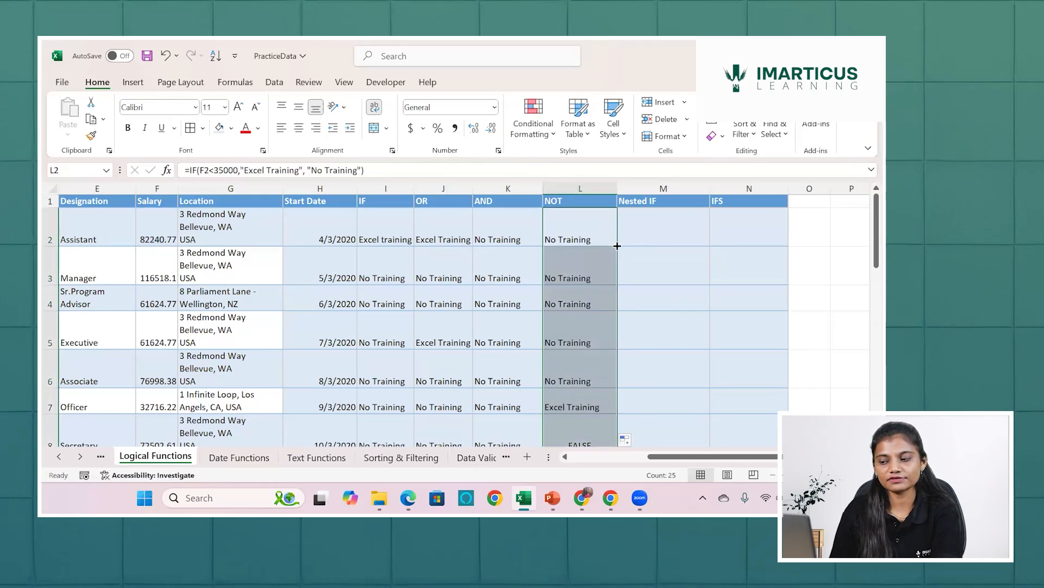
click(581, 406)
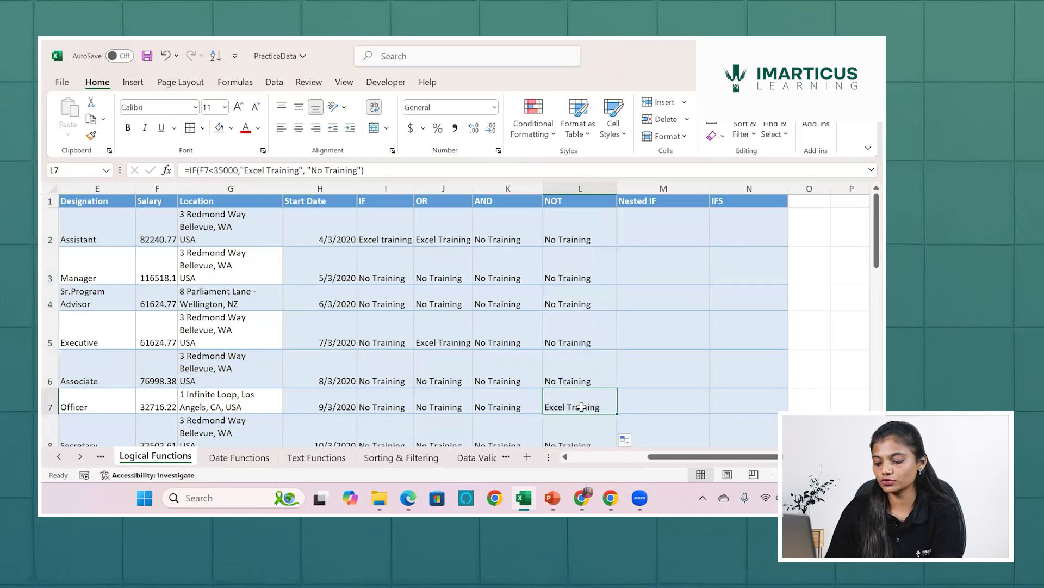
key(shift+space)
scroll(544, 405, left, 5)
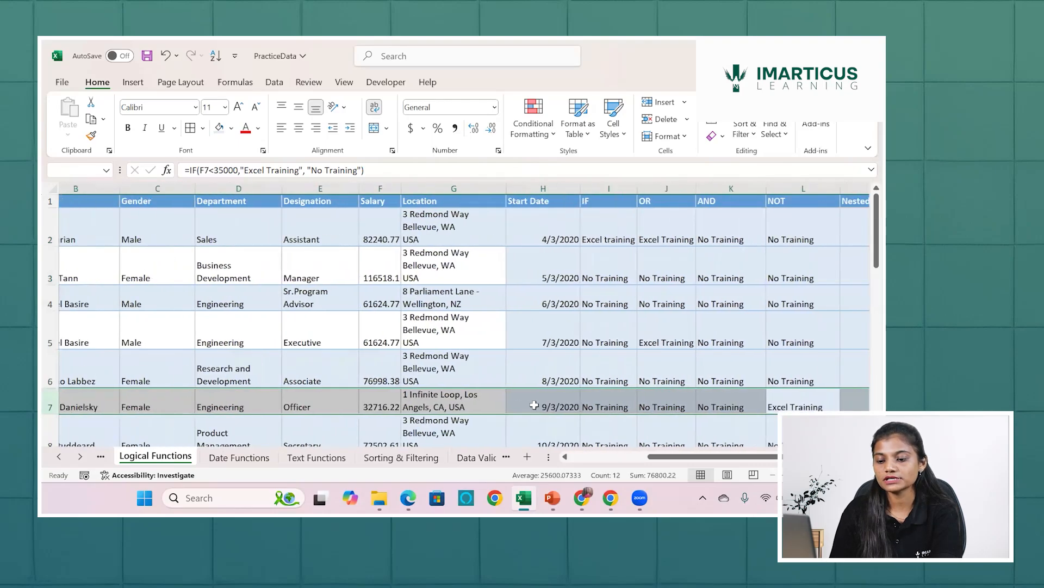
scroll(534, 404, left, 2)
click(401, 403)
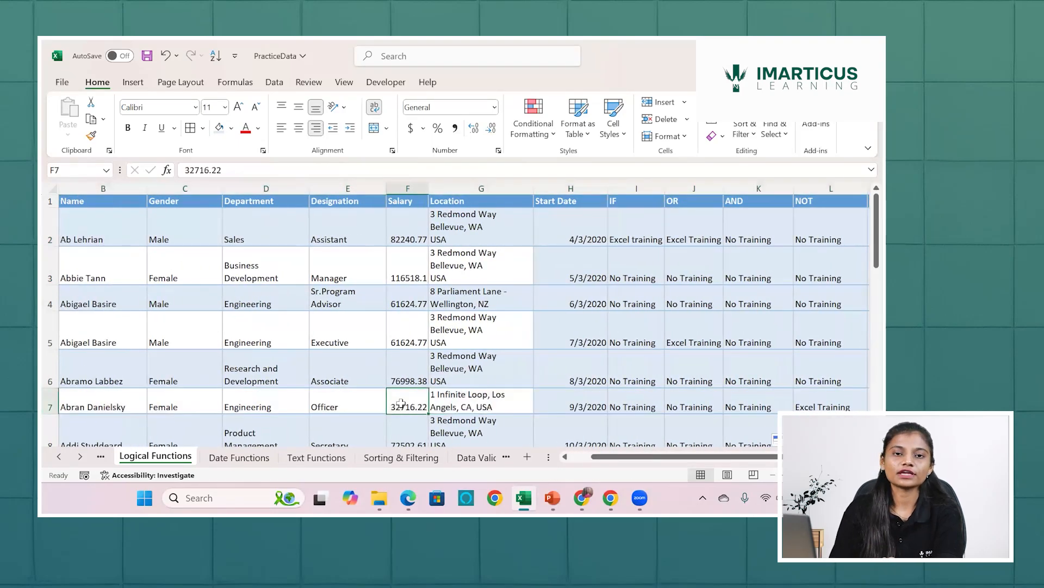
scroll(401, 404, right, 5)
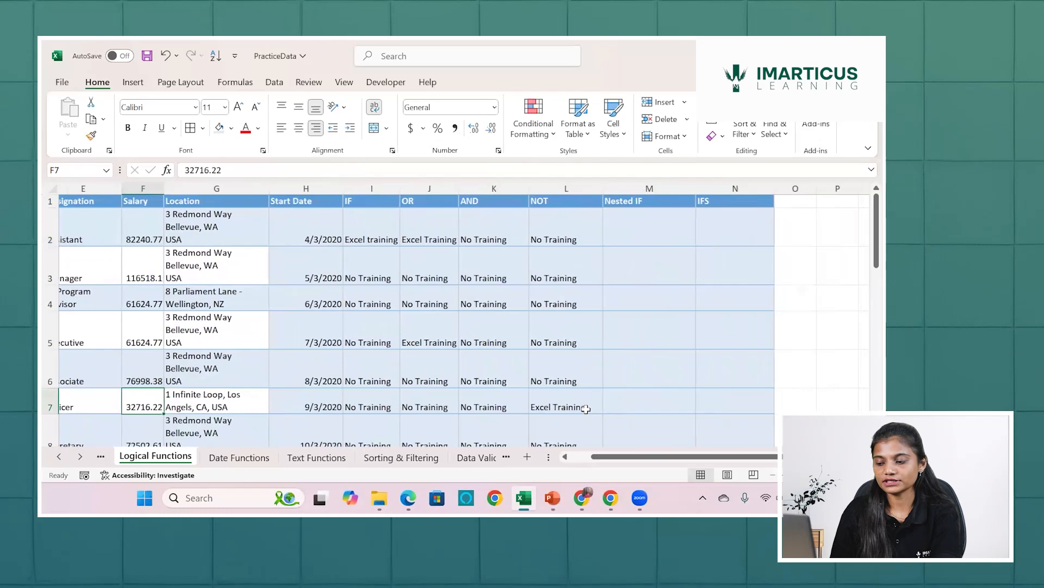
click(587, 408)
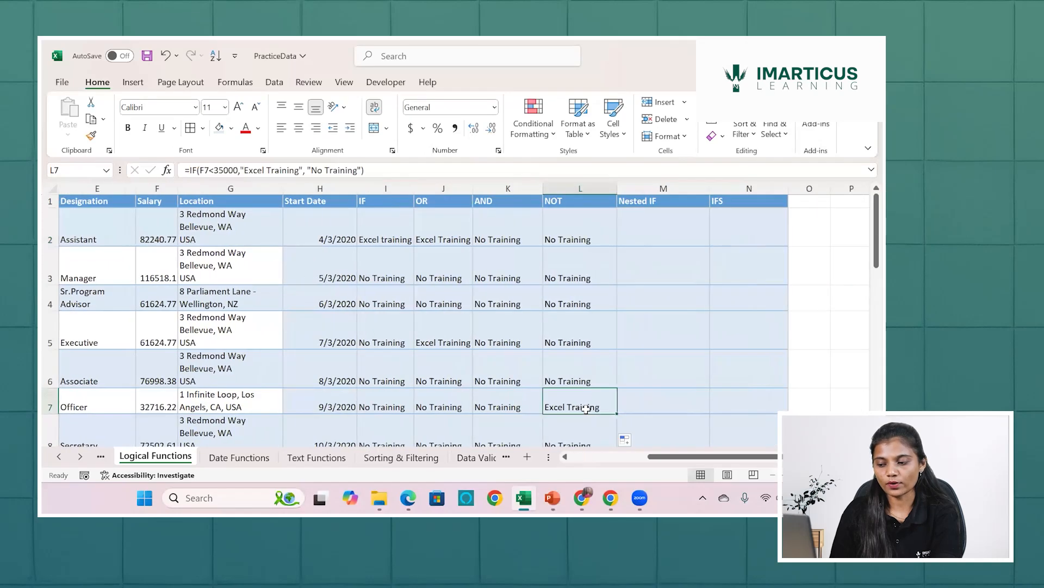
Clear all formulas in the NOT column from L2 down to the last filled row.
click(574, 231)
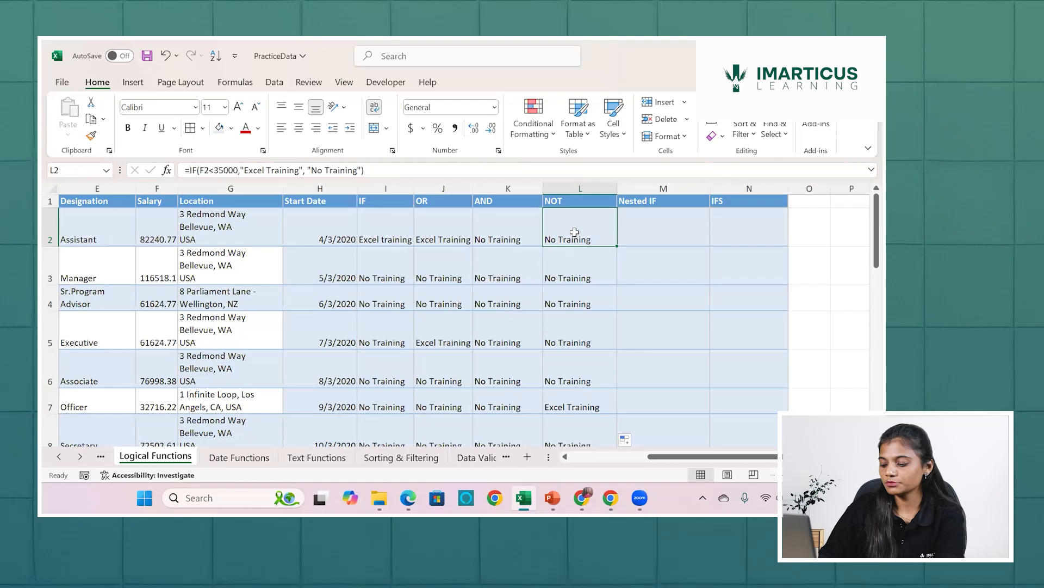
key(ctrl+shift+Down)
key(Delete)
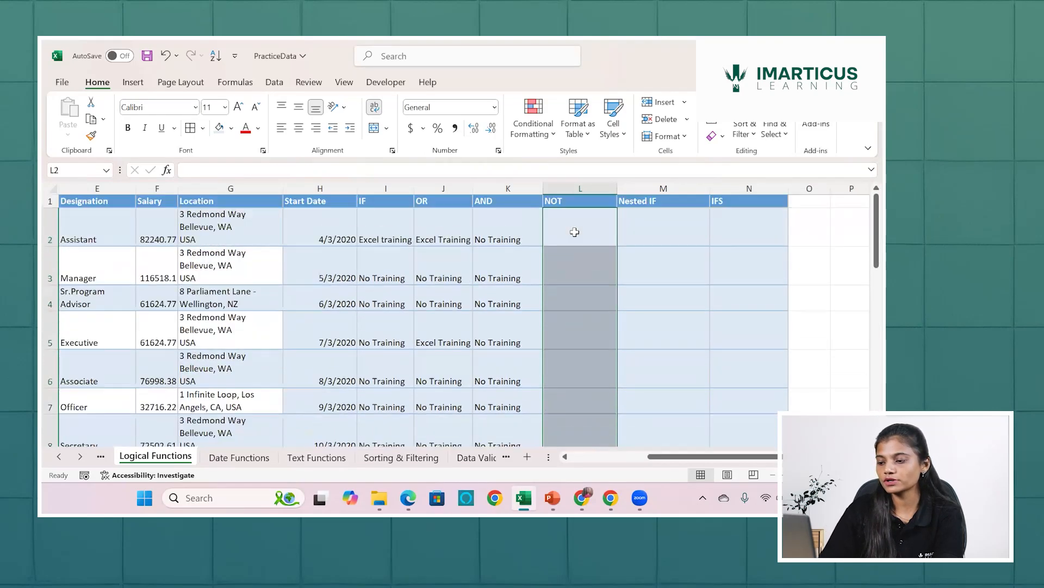
Enter the salary comparison =F2>35000 in L2 and fill it down the NOT column.
click(575, 232)
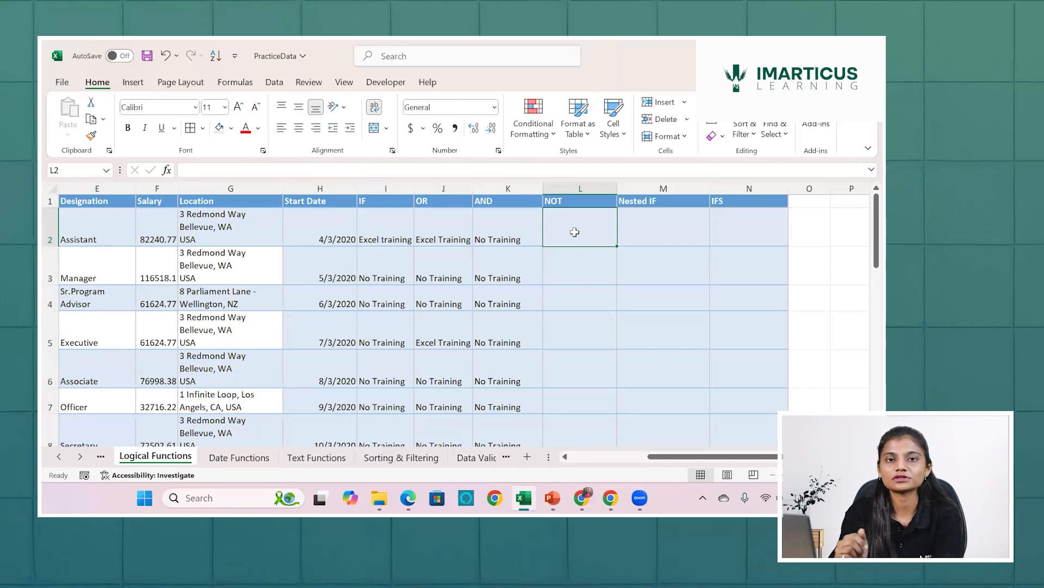
text(=)
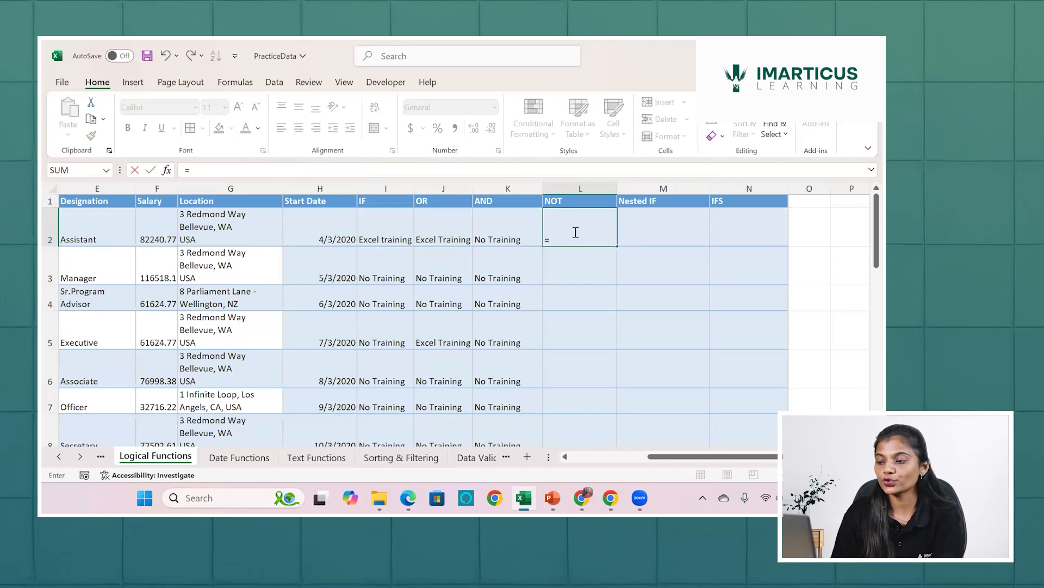
click(159, 238)
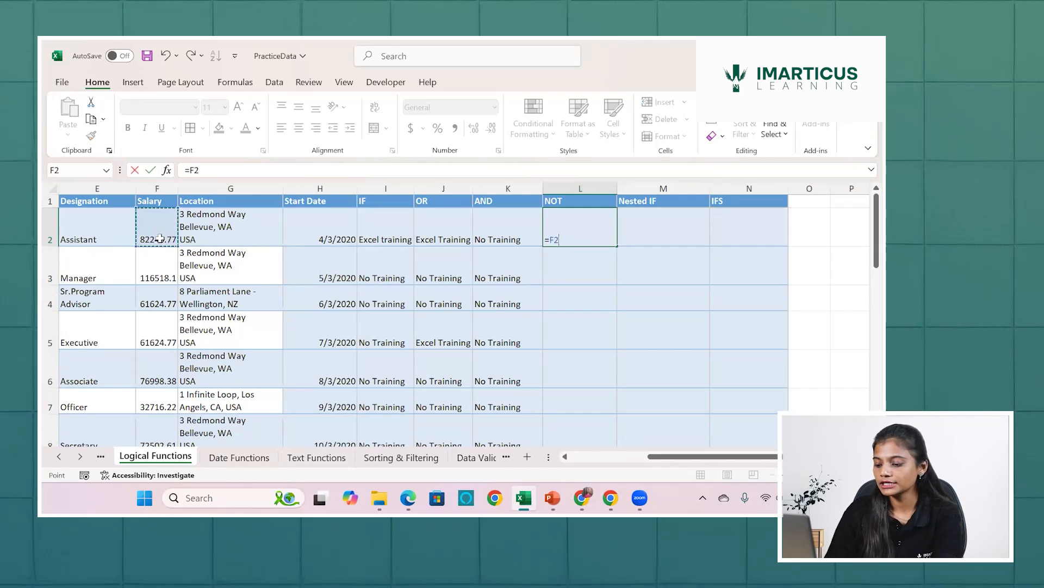
text(>)
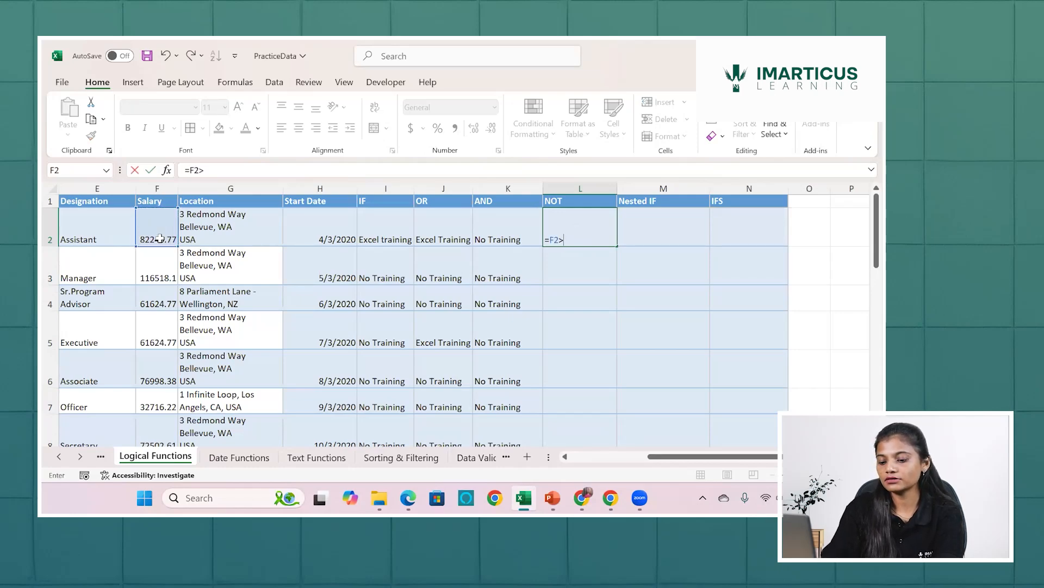
text(35000)
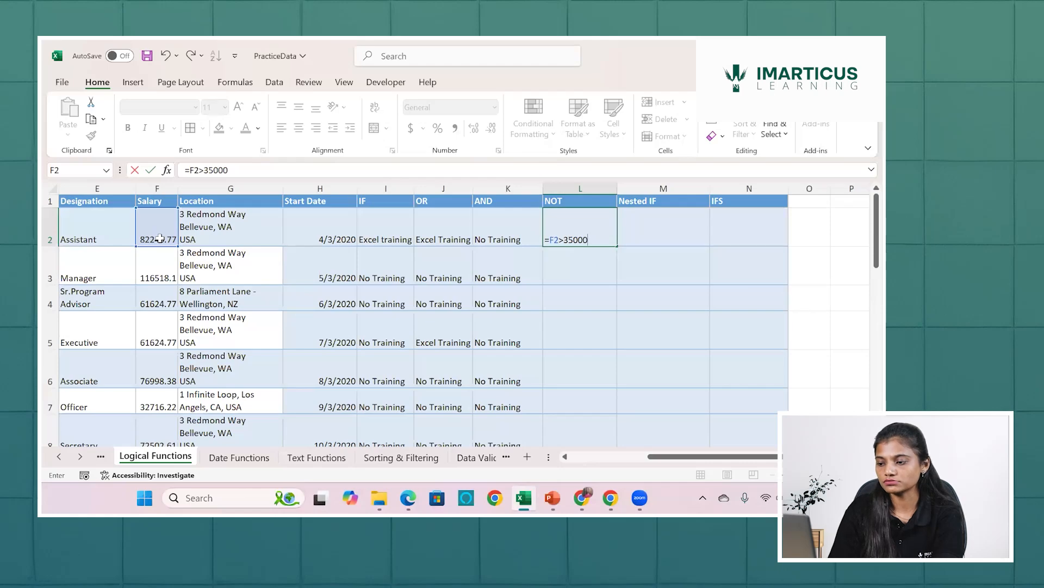
key(Return)
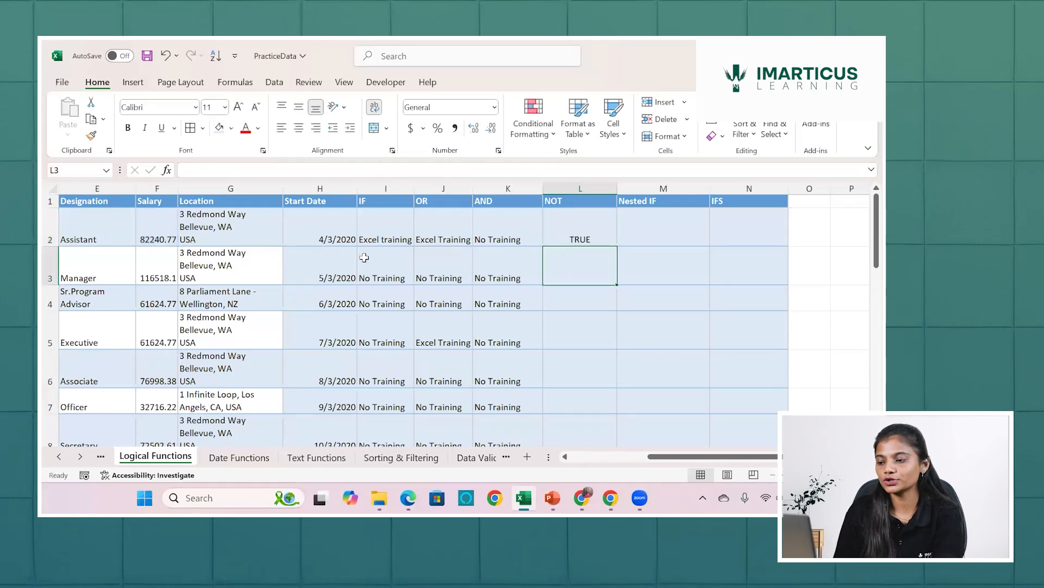
click(574, 228)
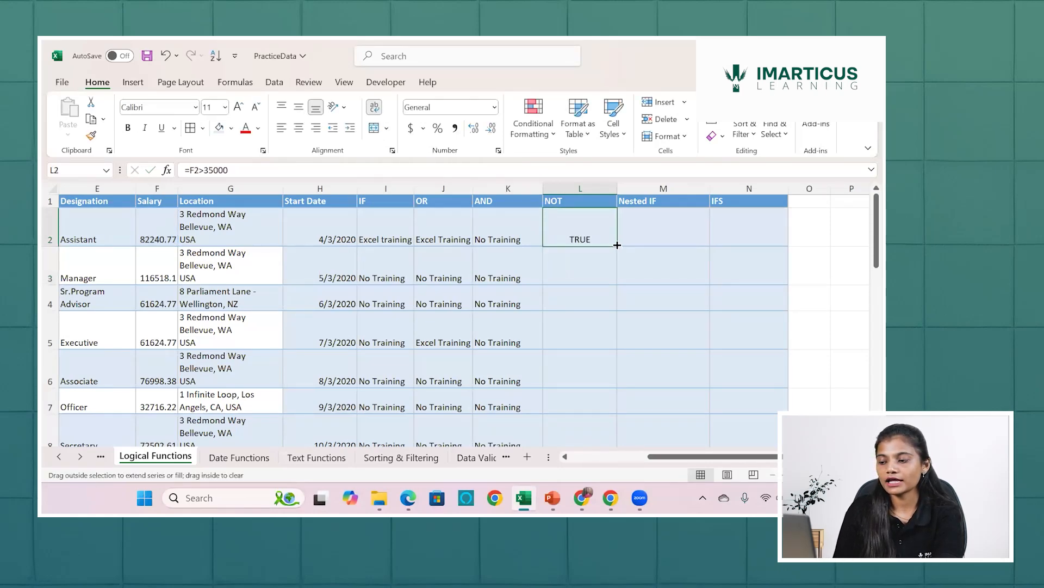
double_click(617, 244)
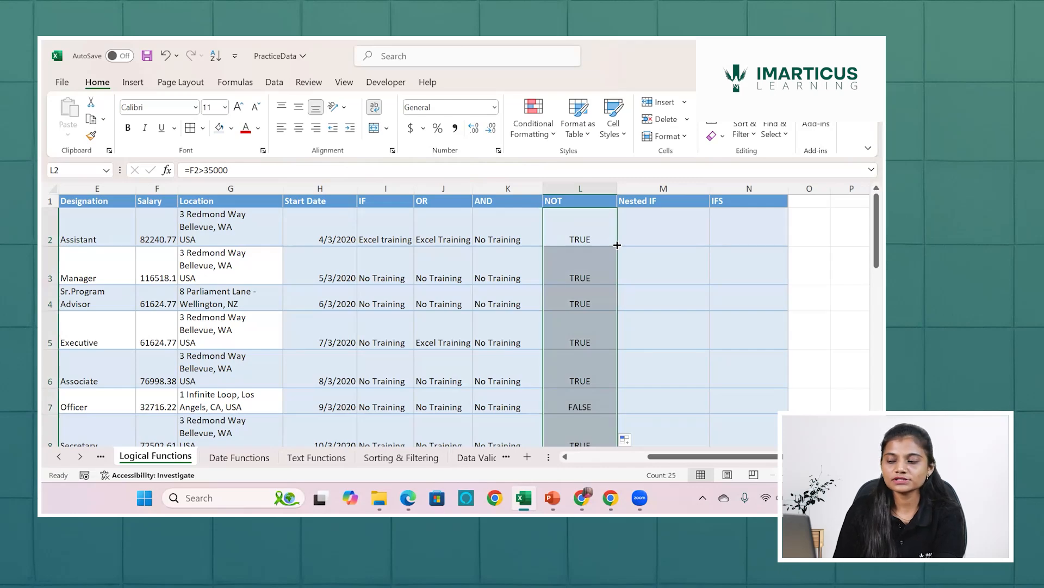
Wrap the comparison in L2 in a NOT function, giving =NOT(F2>35000), and fill it down the column.
click(554, 240)
double_click(554, 240)
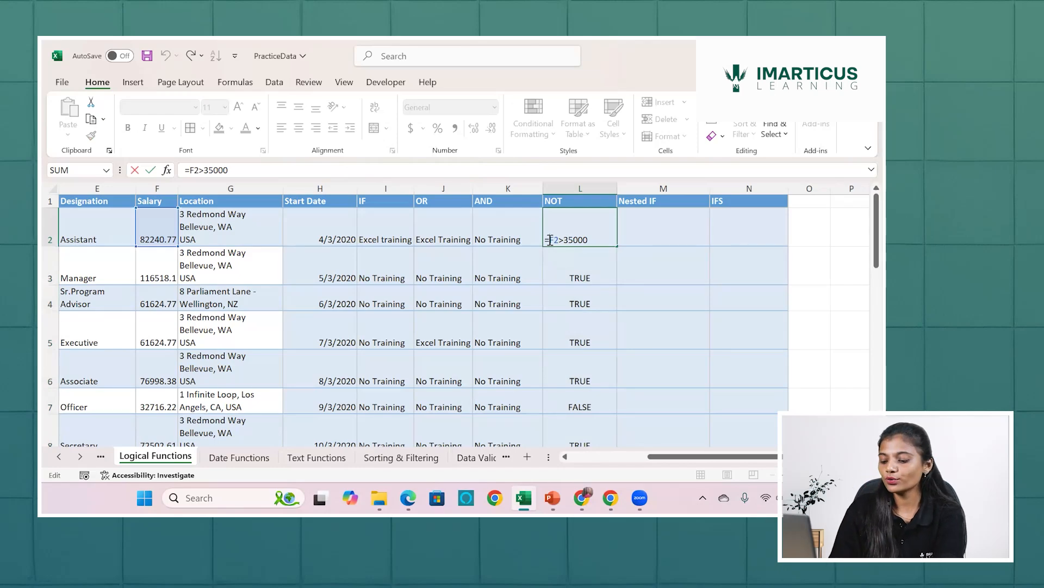
text(not)
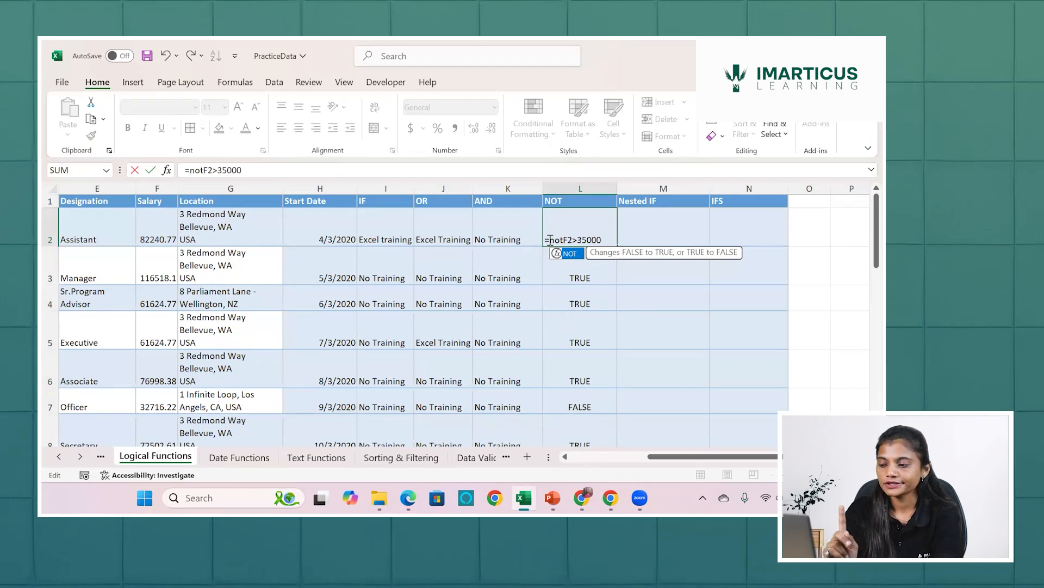
key(Tab)
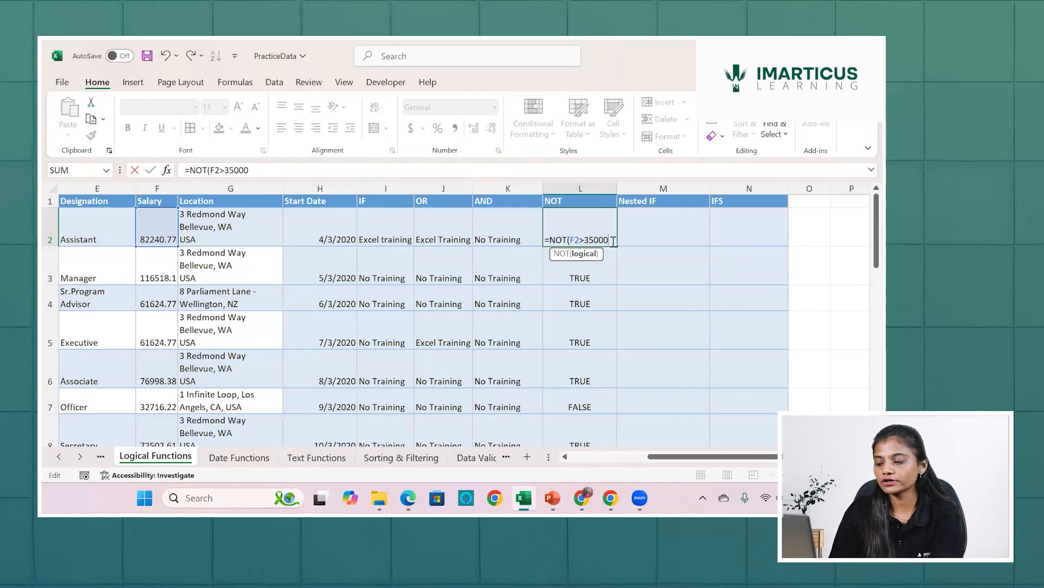
text())
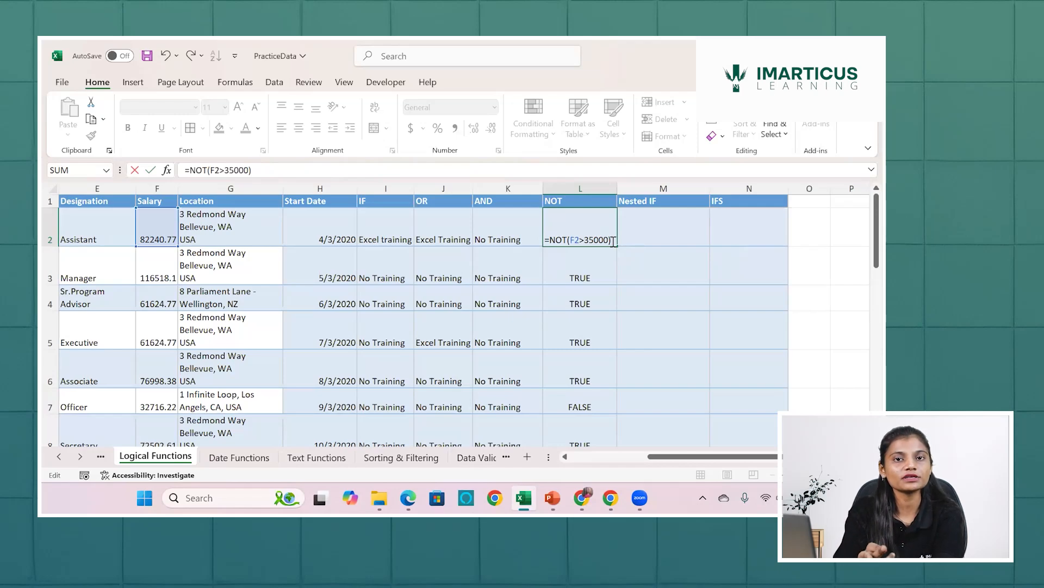
key(Return)
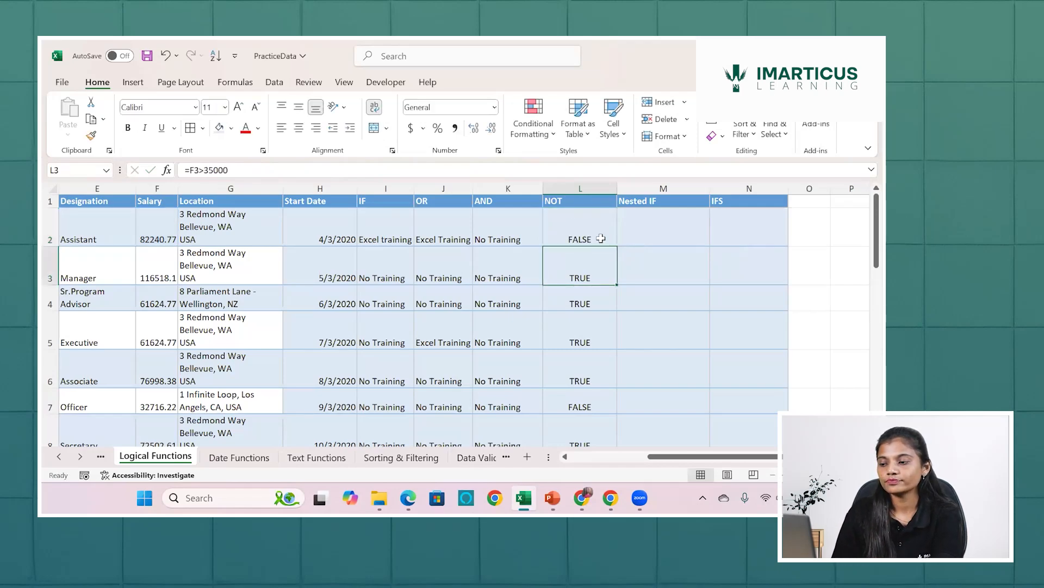
click(603, 240)
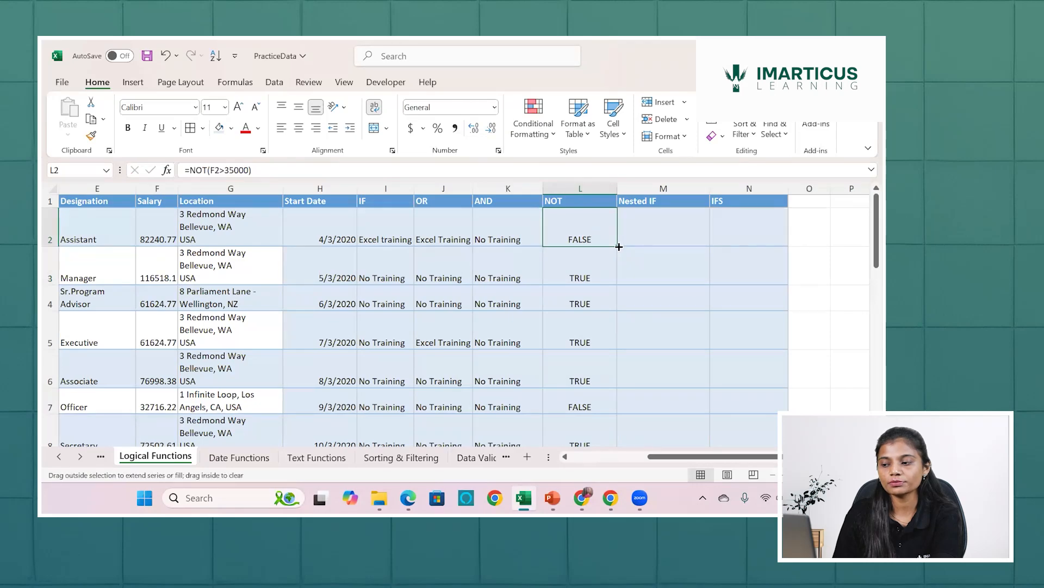
double_click(619, 246)
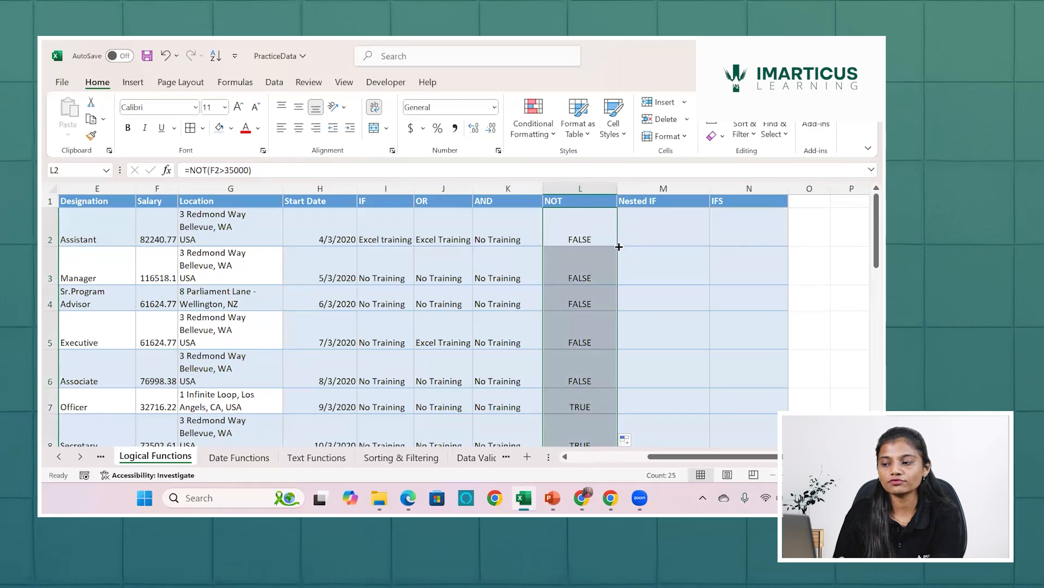
Examine the NOT formula in L2, evaluating the inner salary comparison and then the whole NOT expression.
double_click(591, 239)
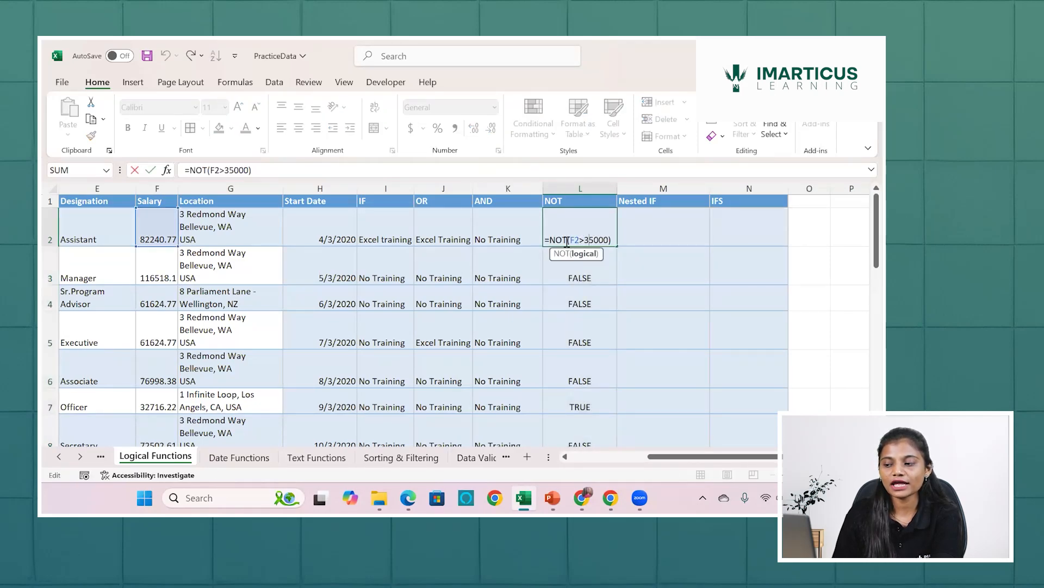
drag(570, 241, 609, 239)
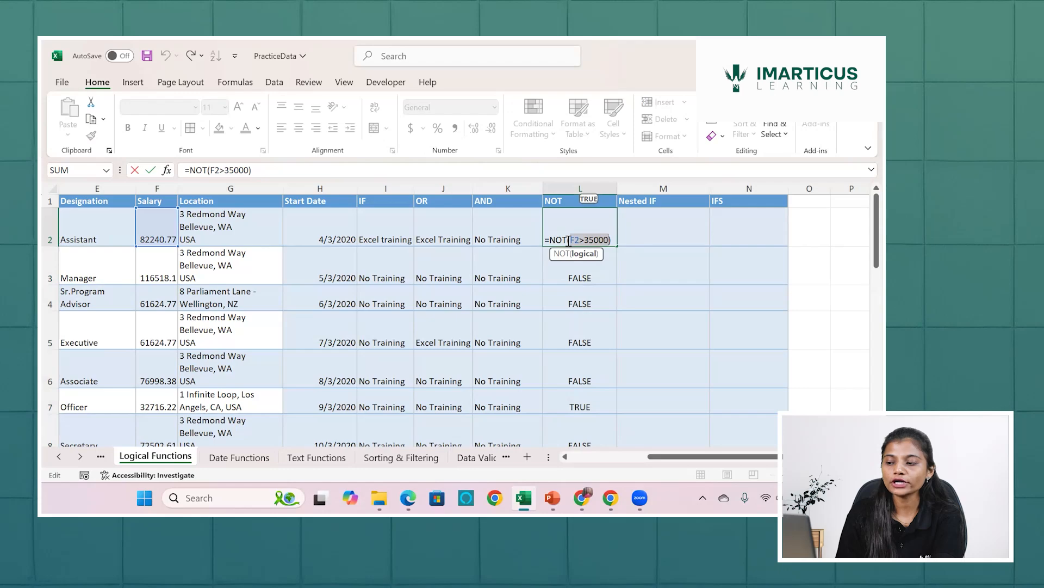
drag(551, 240, 611, 235)
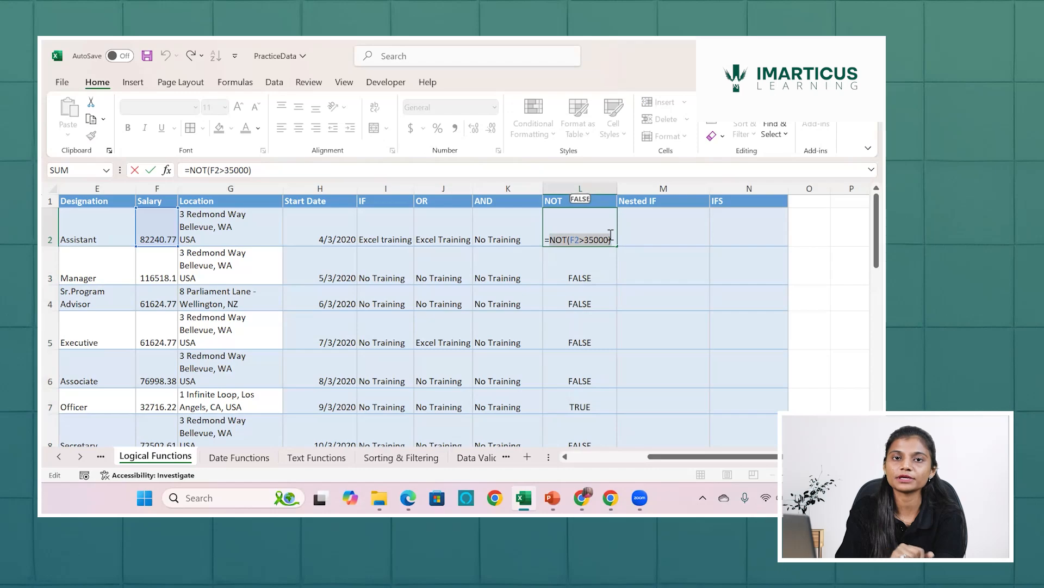
key(Return)
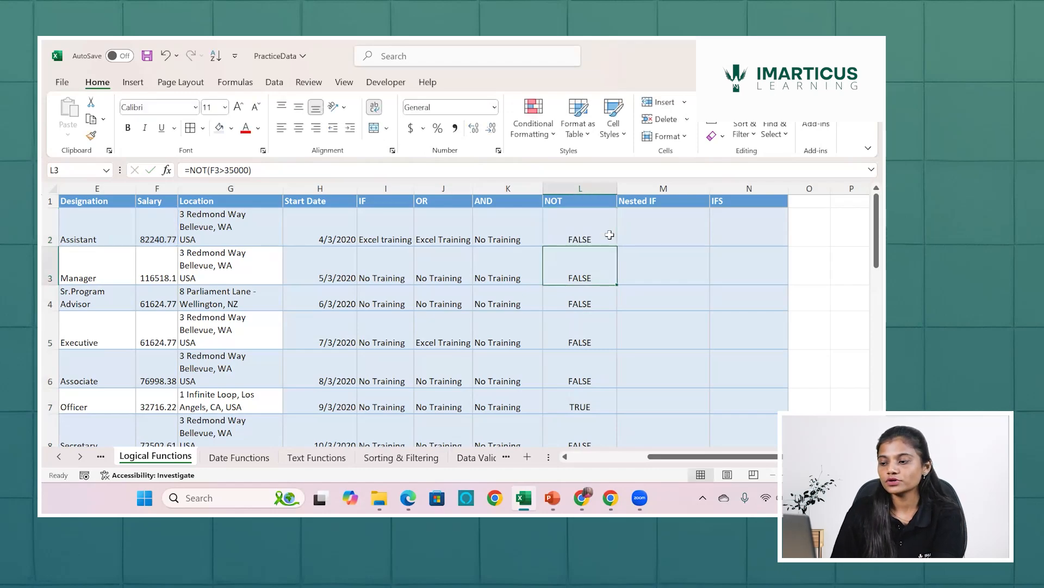
double_click(610, 234)
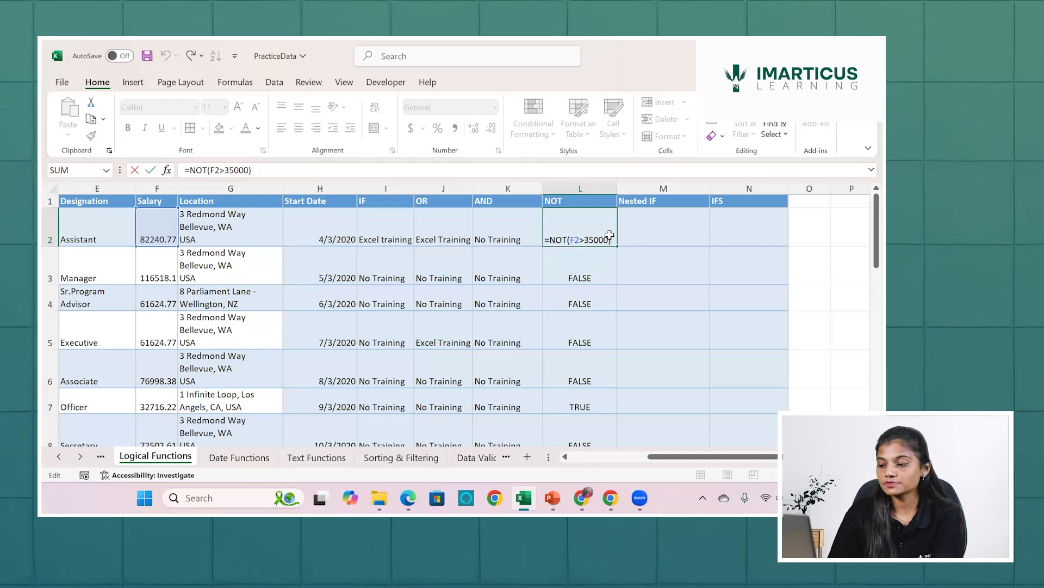
key(Return)
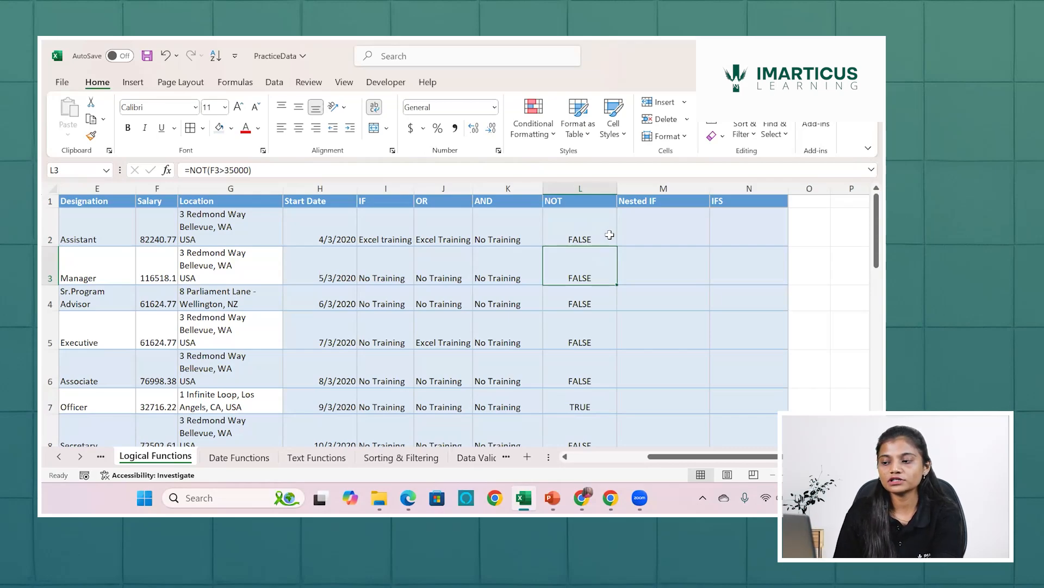
Wrap the NOT expression in L2 in an IF function with "Excel Training" as the value if true.
double_click(610, 234)
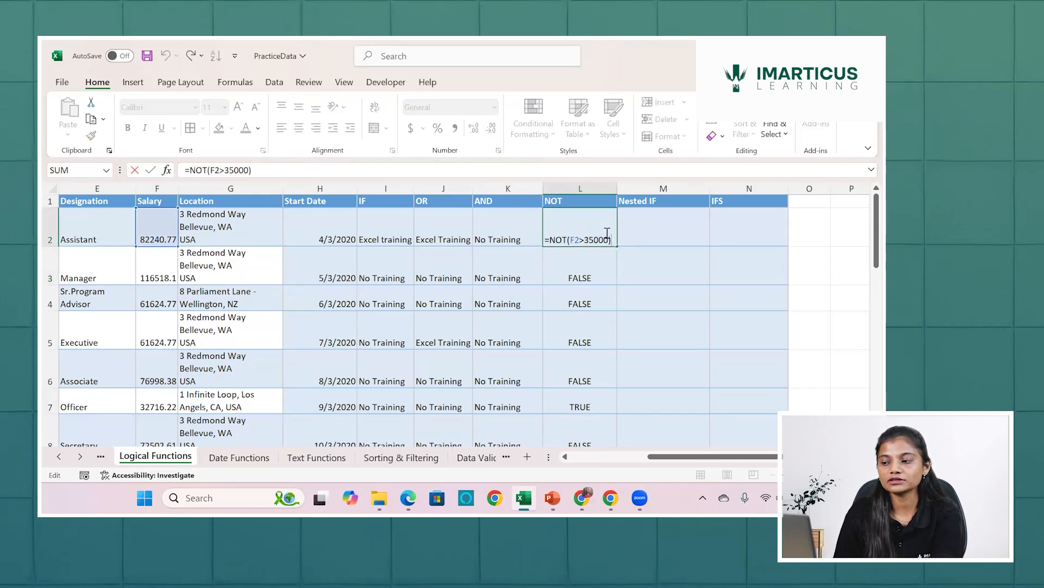
drag(550, 240, 567, 240)
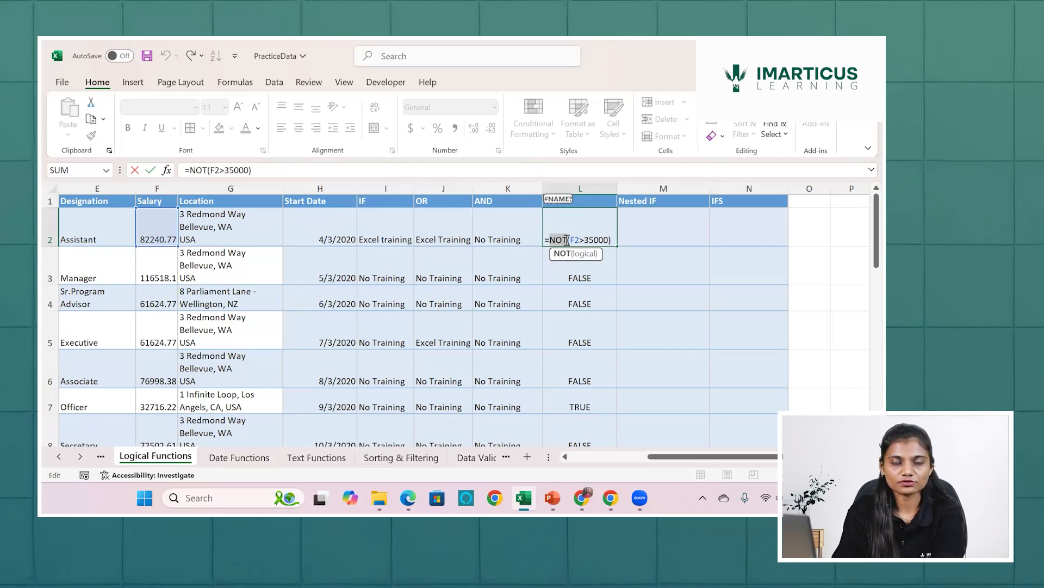
click(548, 237)
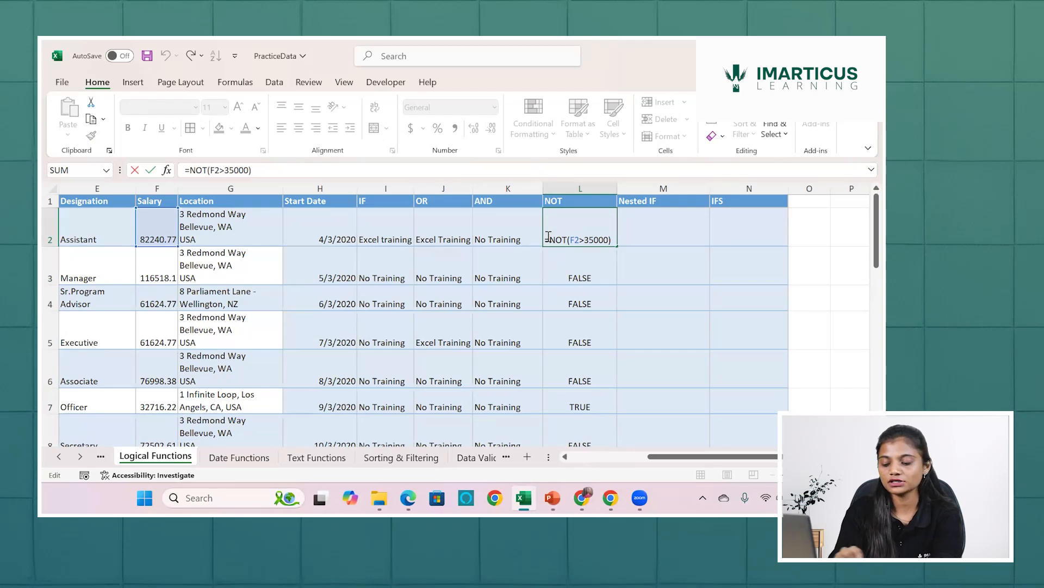
text(IF(NOT(F2>35000))
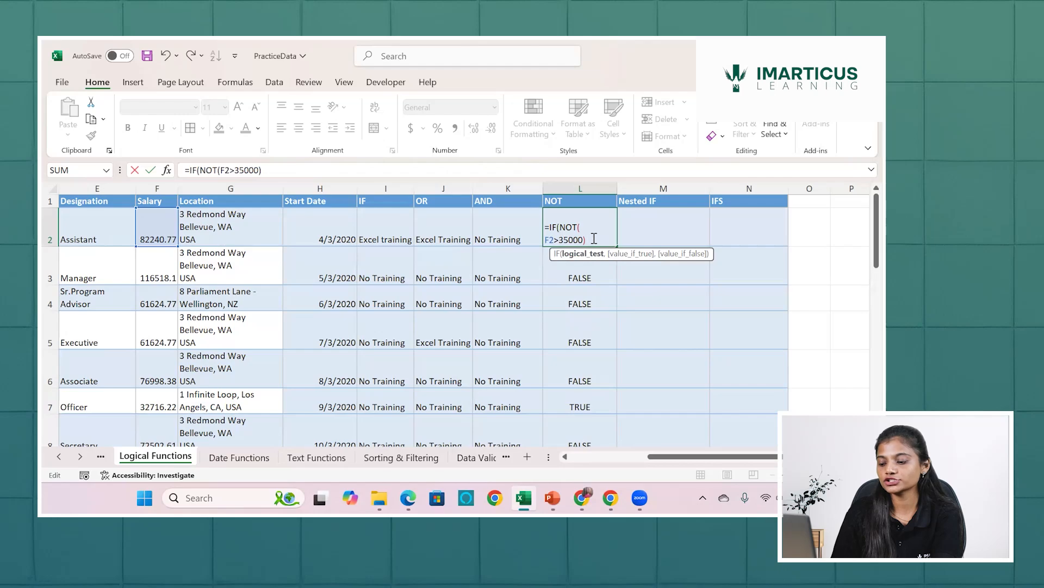
text(,)
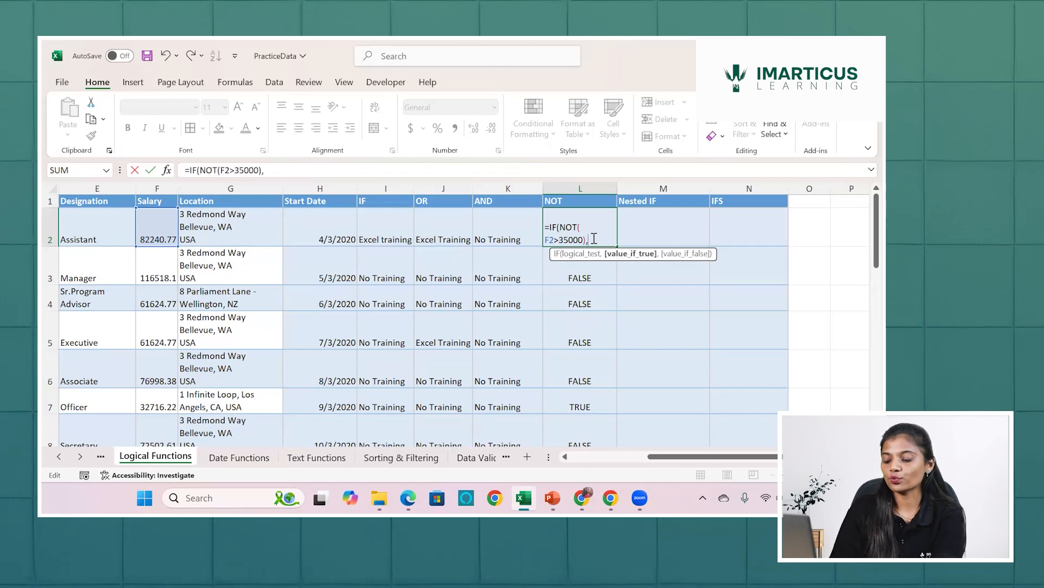
text("Exce)
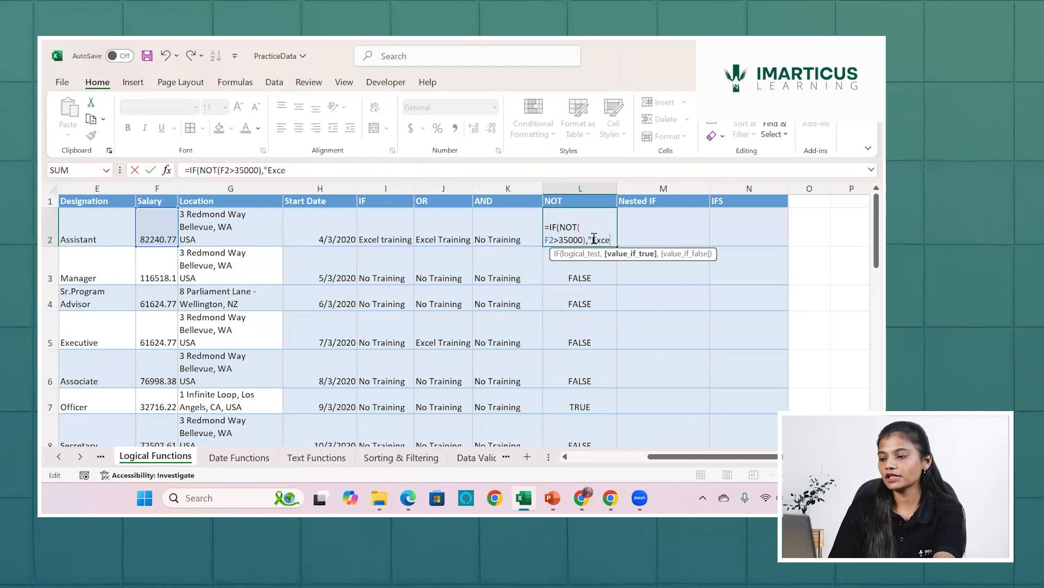
text(l Trainin)
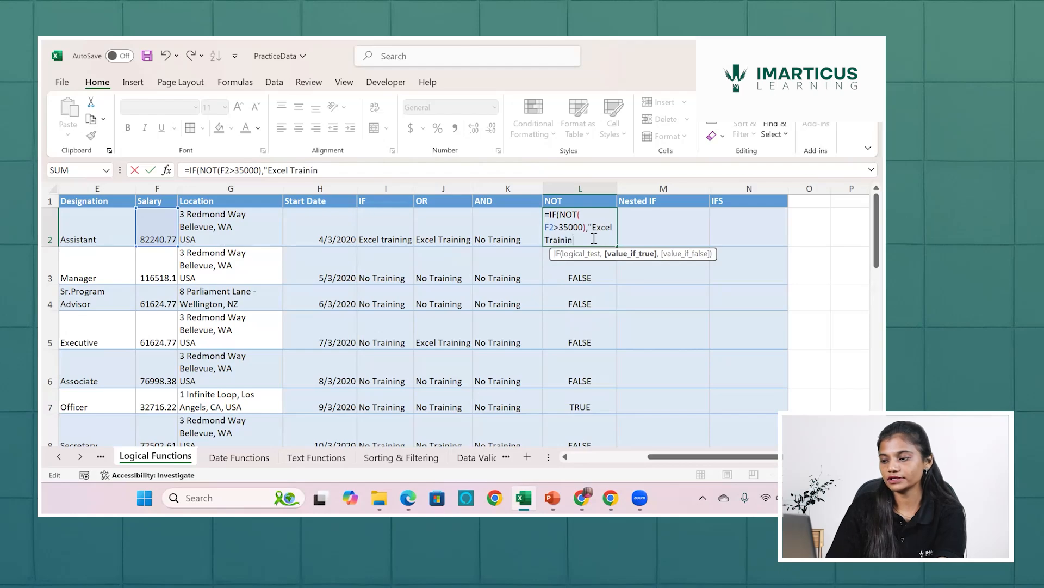
text(g",)
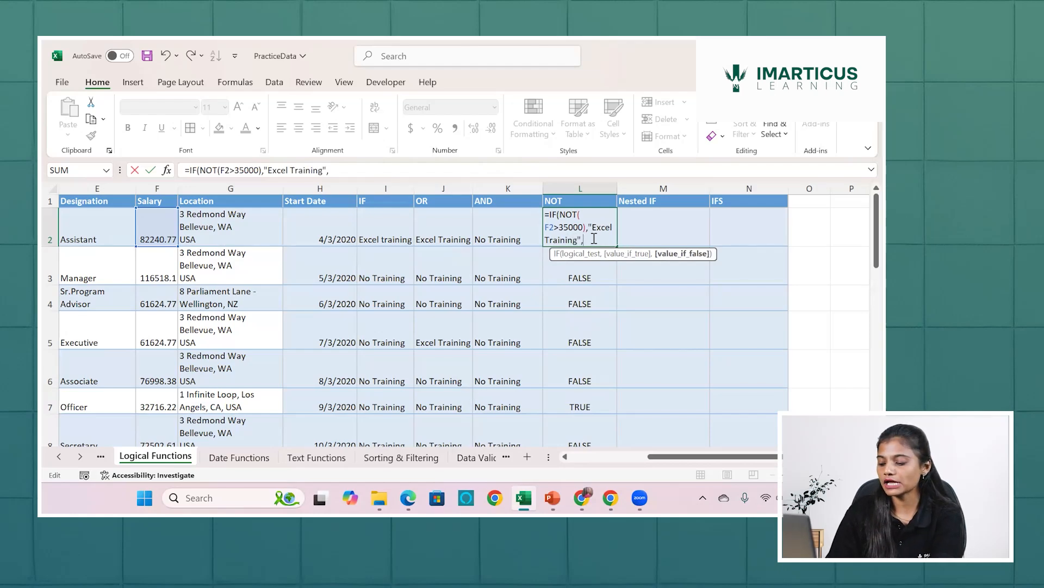
text("No Tr)
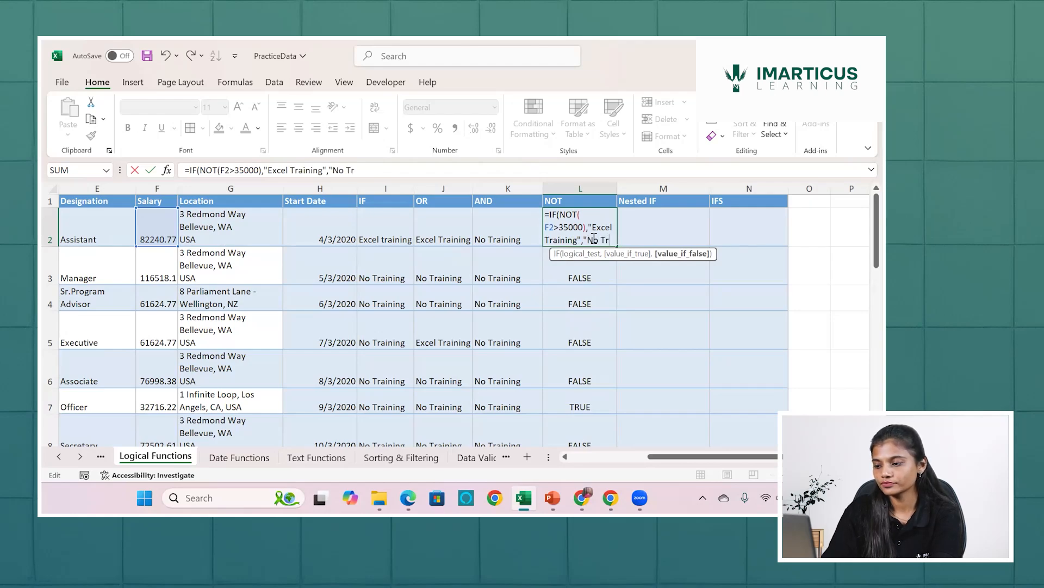
text(aininh)
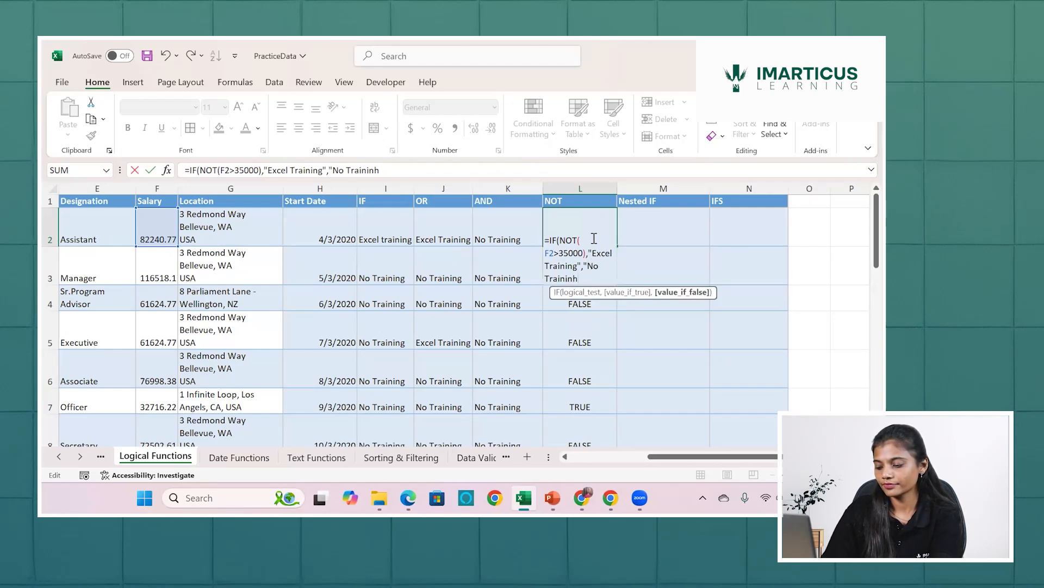
Complete the IF formula in L2 with "No Training" as the value if false and fill it down the NOT column.
key(BackSpace)
text(g)
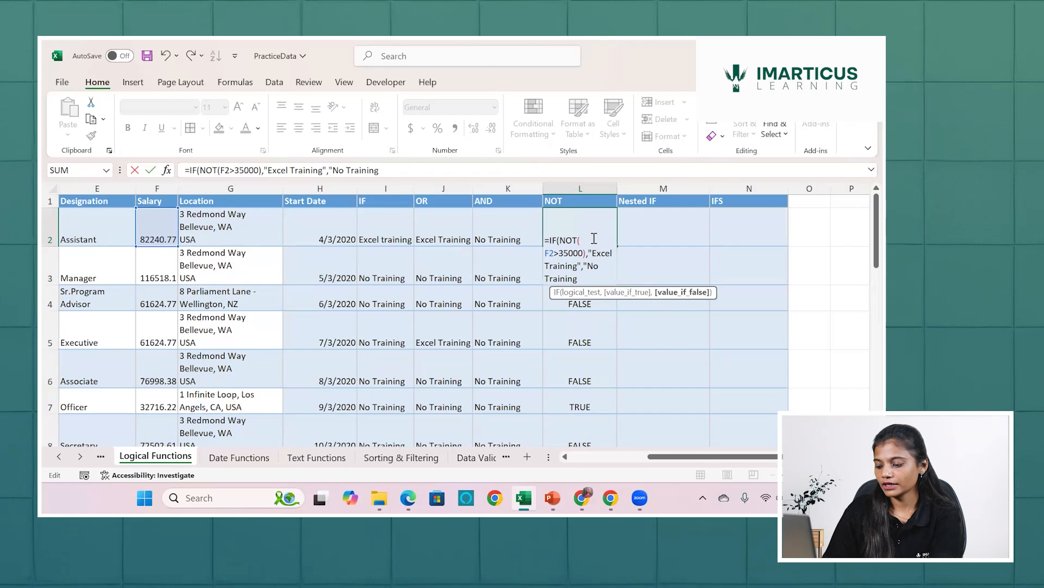
key(Return)
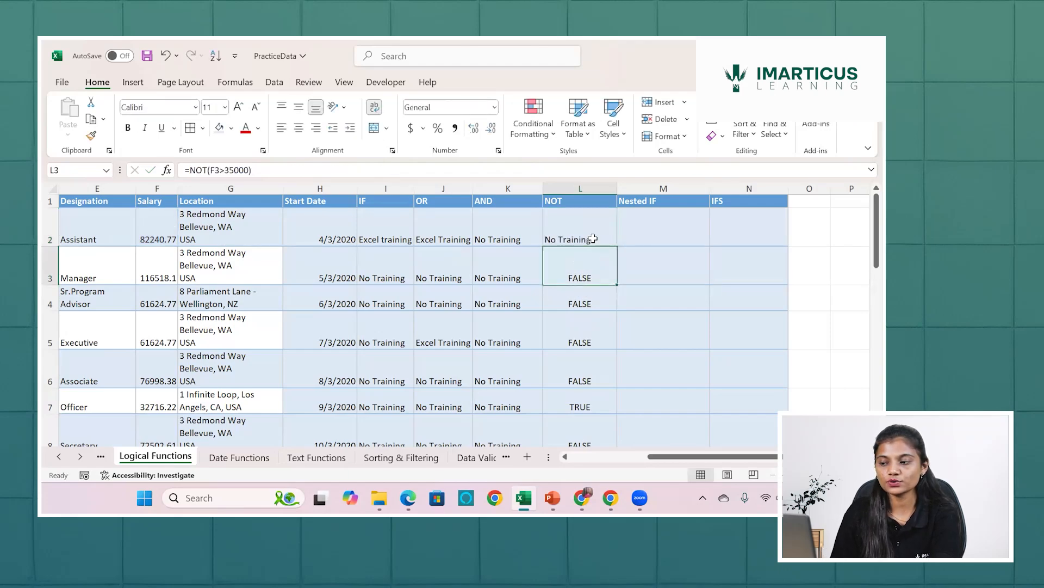
click(594, 238)
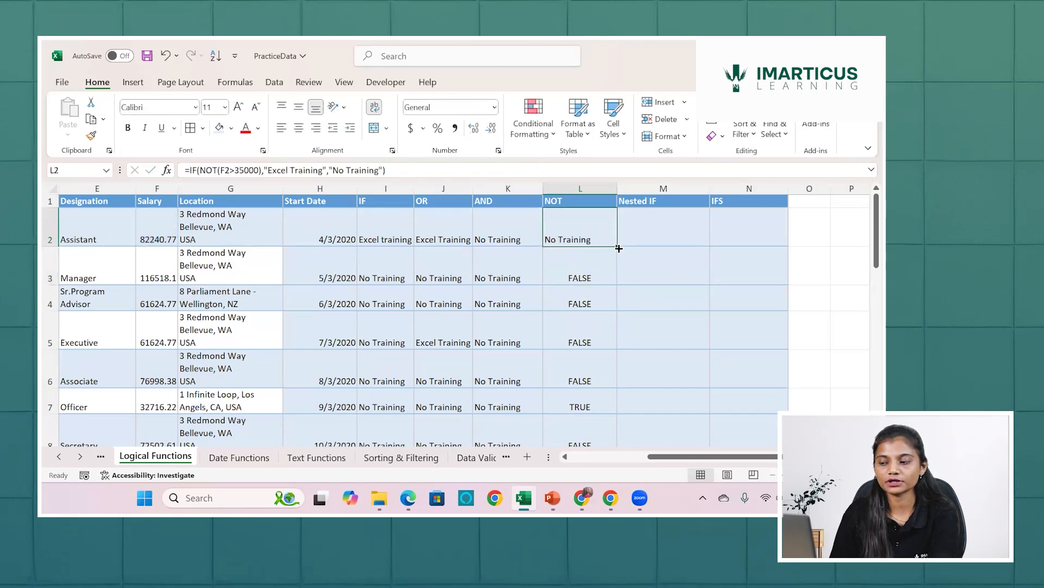
double_click(619, 248)
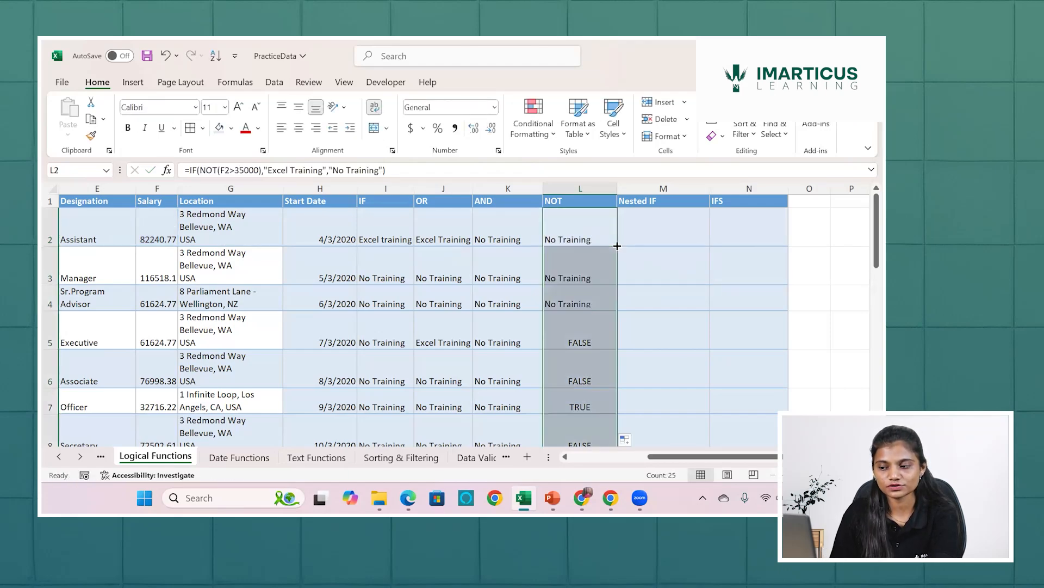
Review the NOT formula in L7, compare the IF, OR, AND and NOT formulas across row 2, and end on the Nested IF cell M2.
click(561, 397)
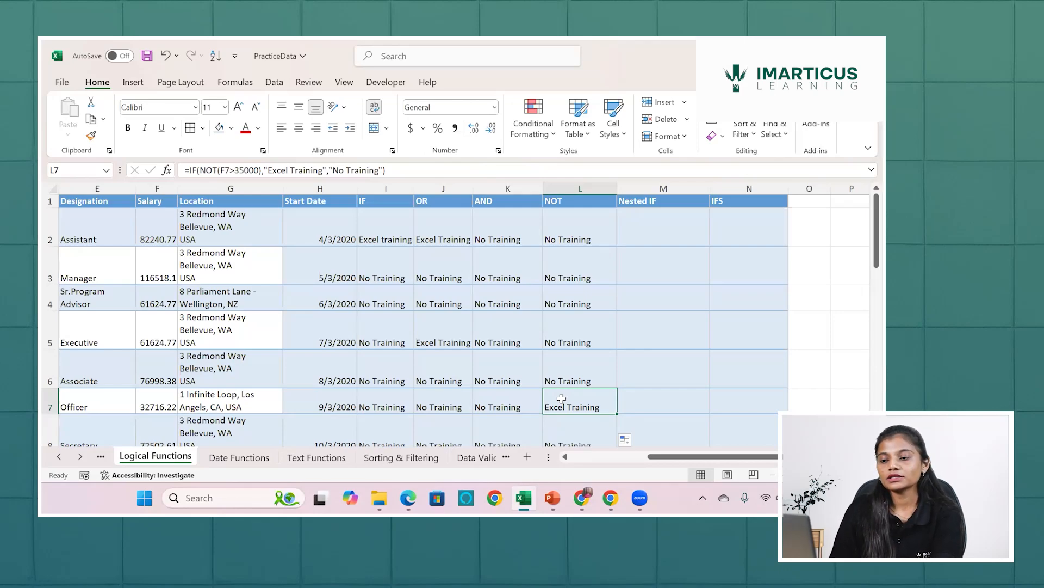
click(403, 231)
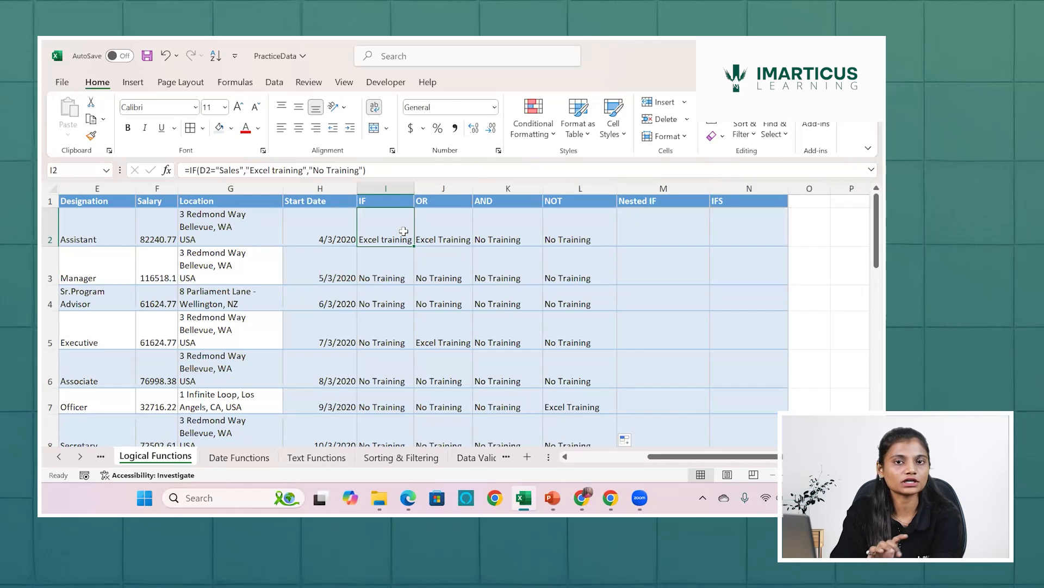
key(Right)
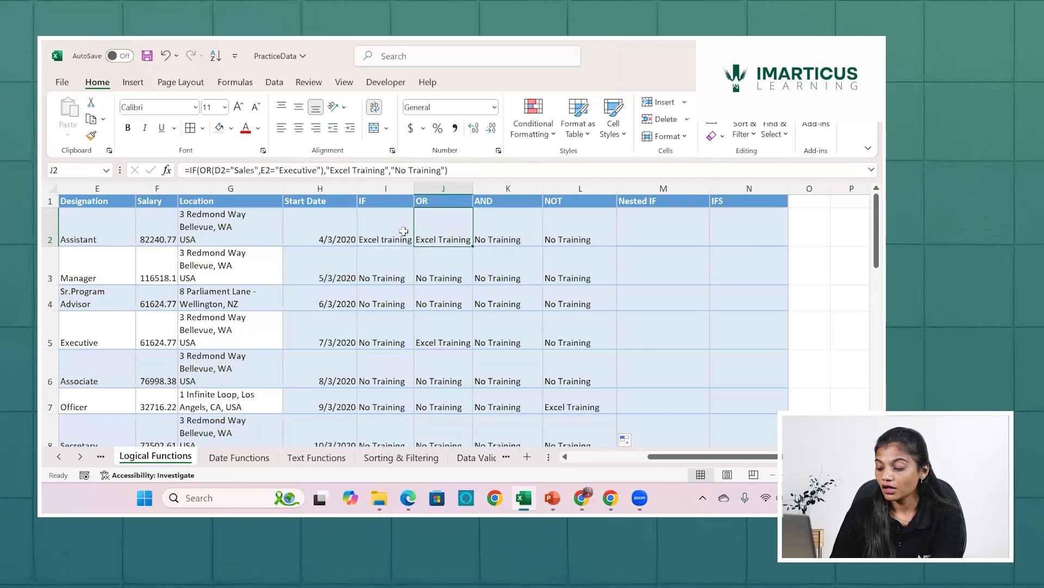
key(Right)
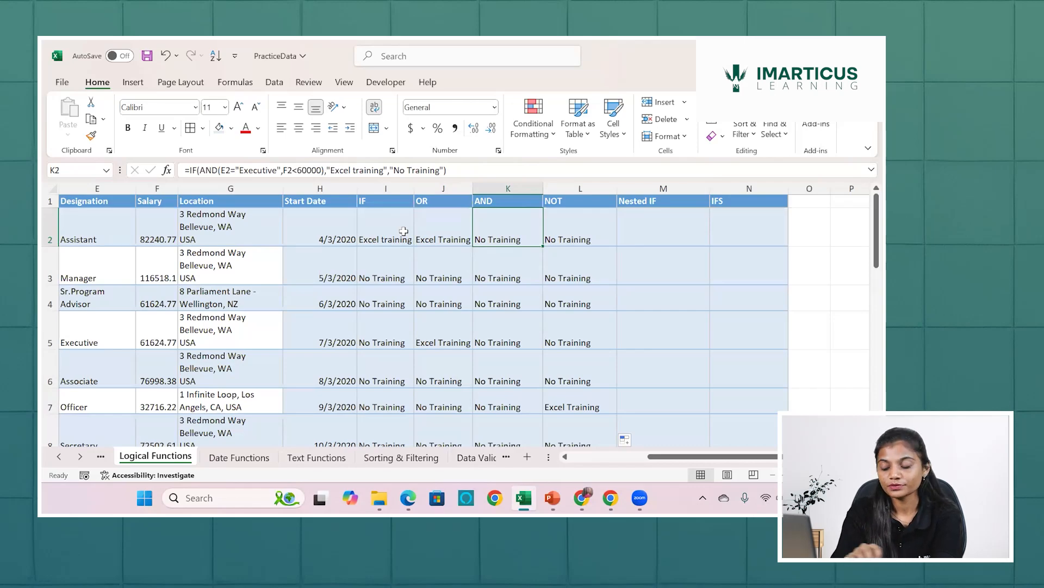
key(Right)
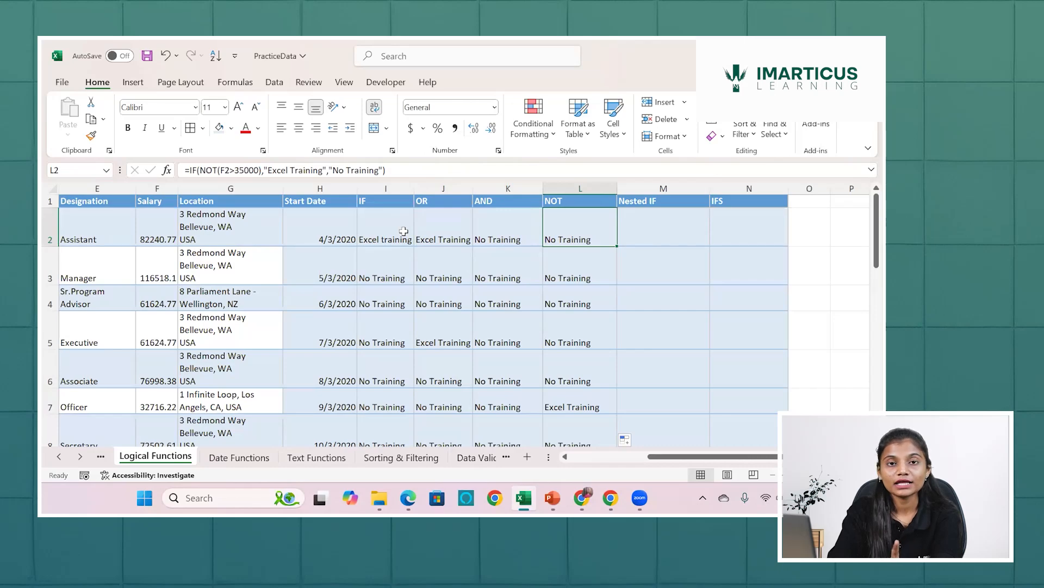
key(Right)
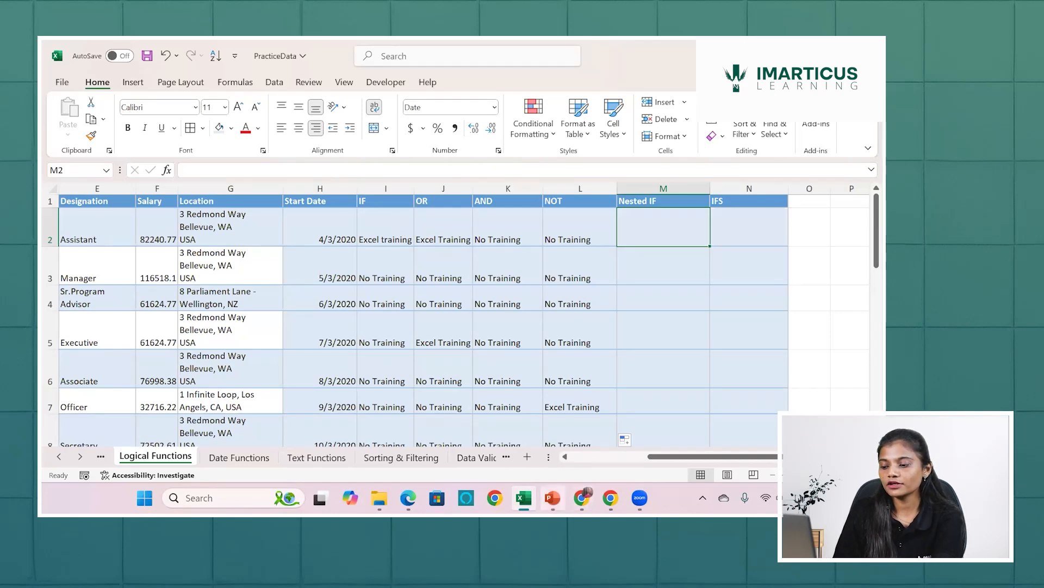
Switch to the PowerPoint presentation and present the "Questions to be solved with data." slide full screen from the current slide.
click(552, 497)
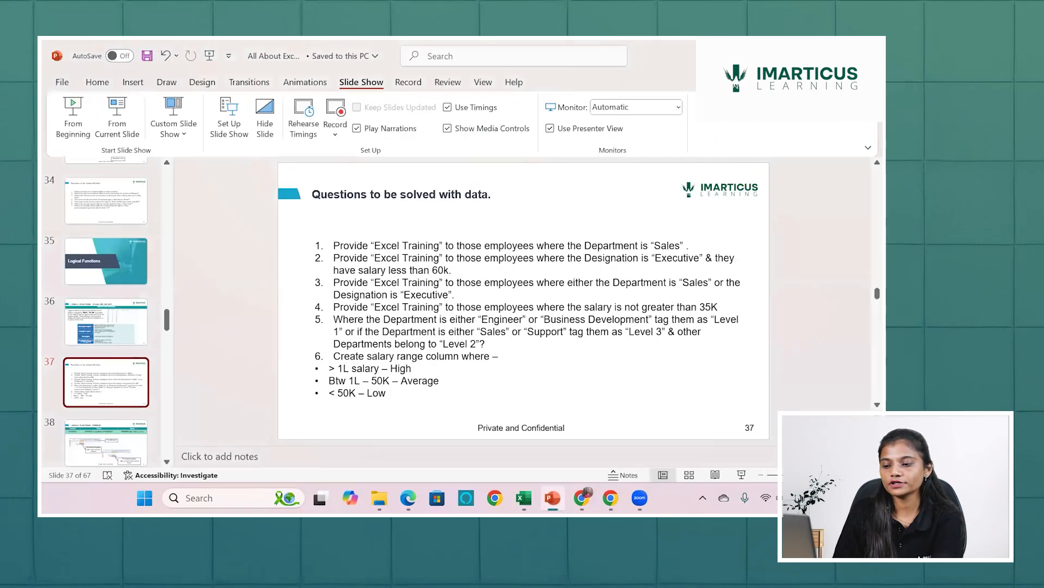
click(117, 122)
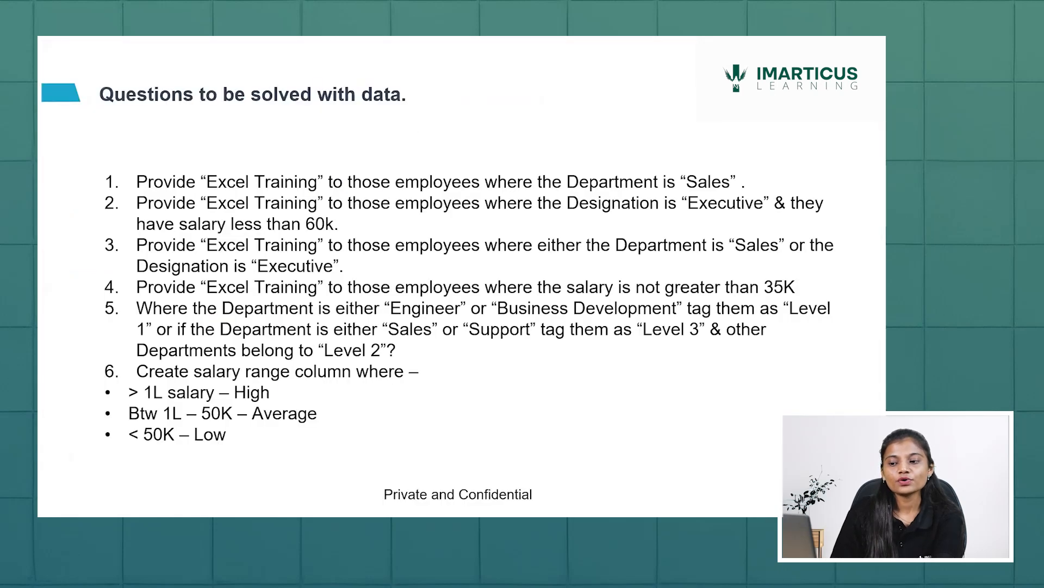
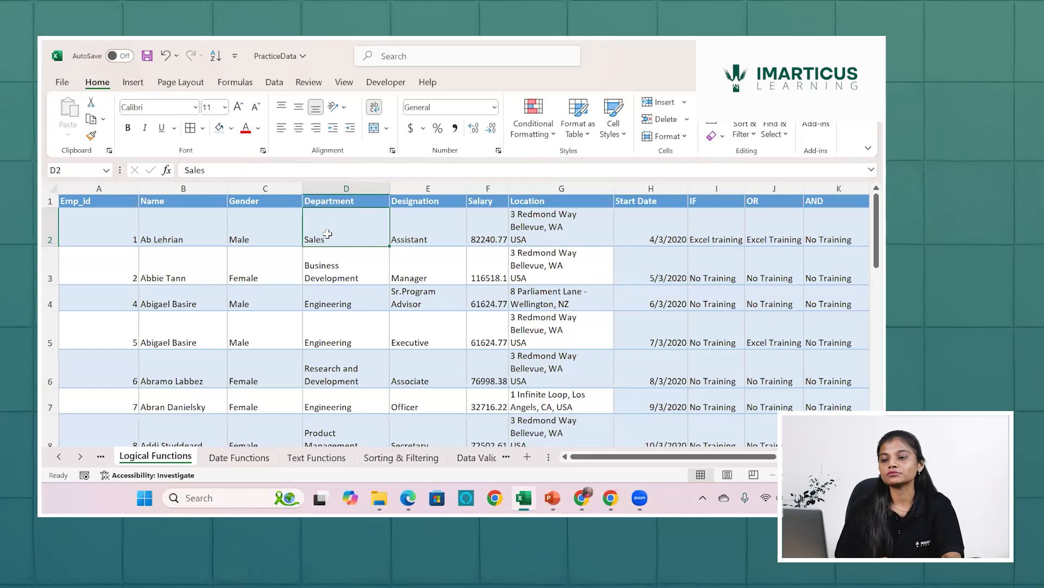
Start an AND formula in Nested IF cell M2 with D2="Engineering" as the first condition.
scroll(640, 231, right, 5)
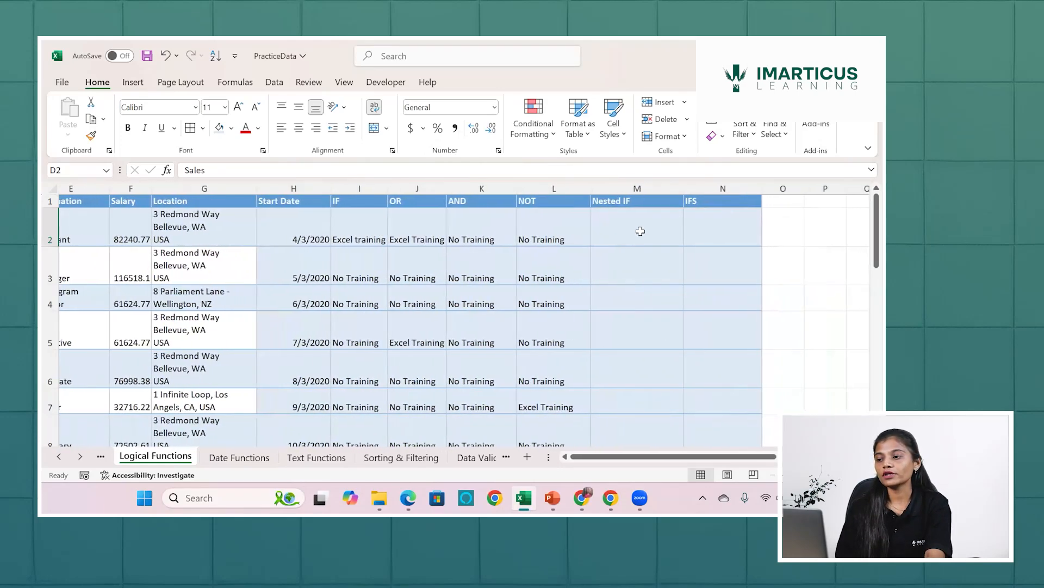
click(641, 231)
text(=)
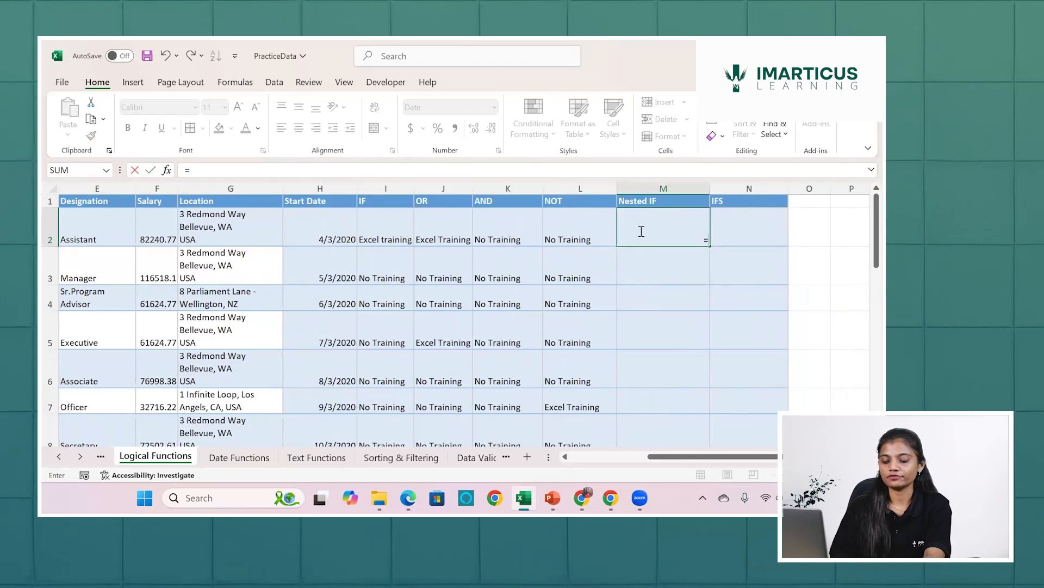
text(and)
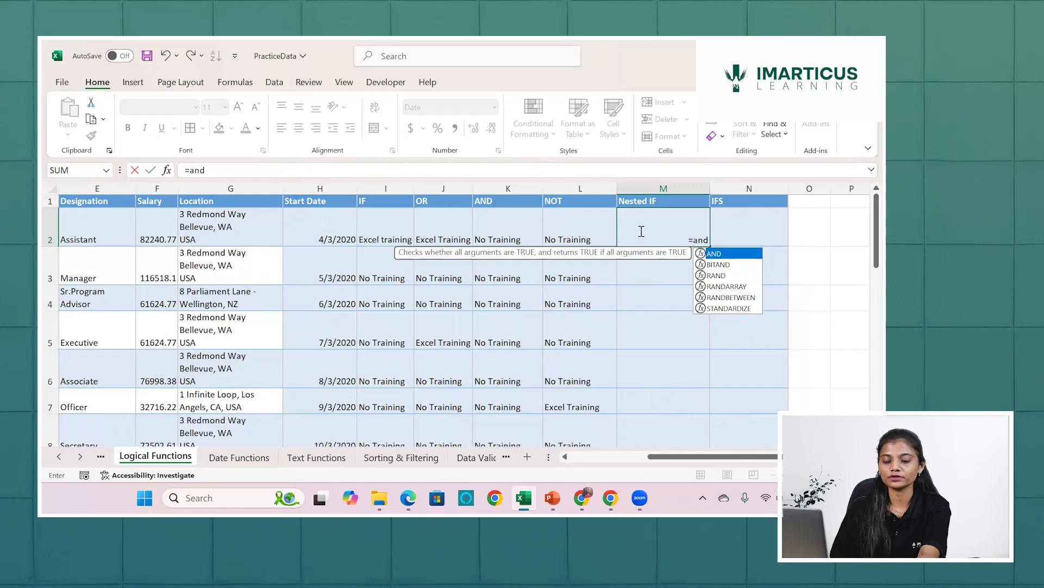
key(Tab)
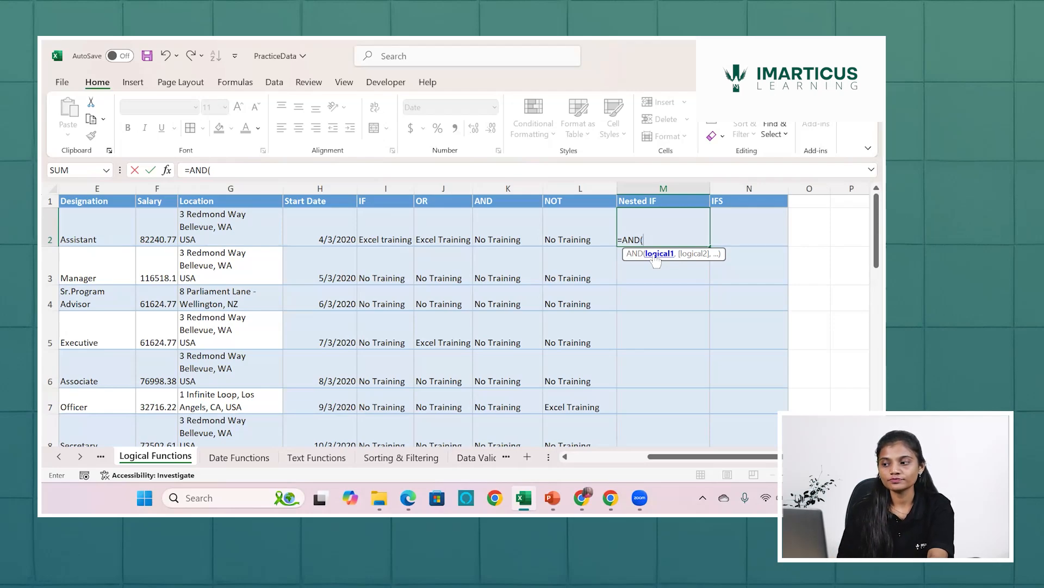
scroll(341, 238, left, 4)
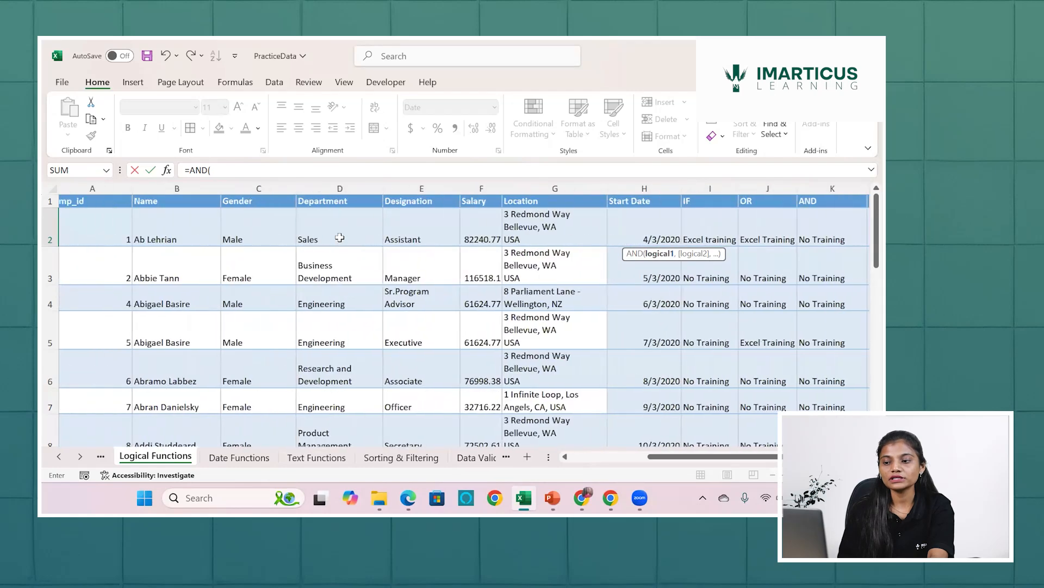
click(338, 234)
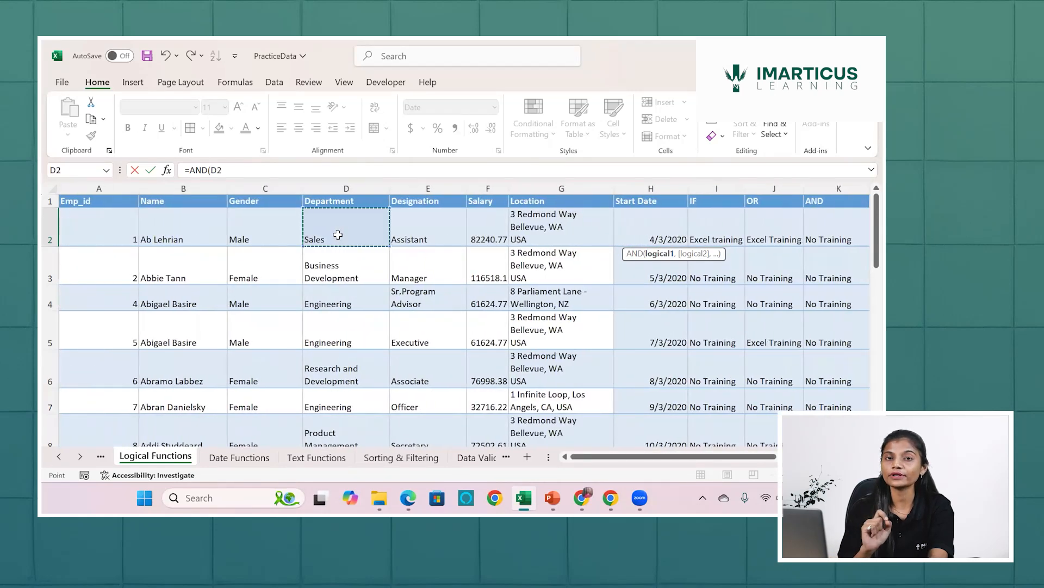
text(=)
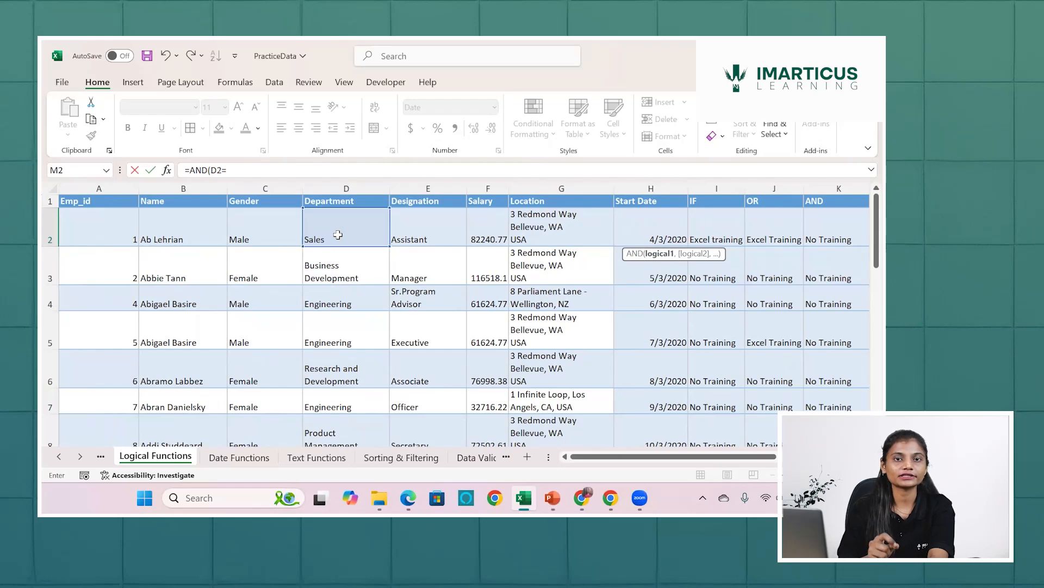
text(")
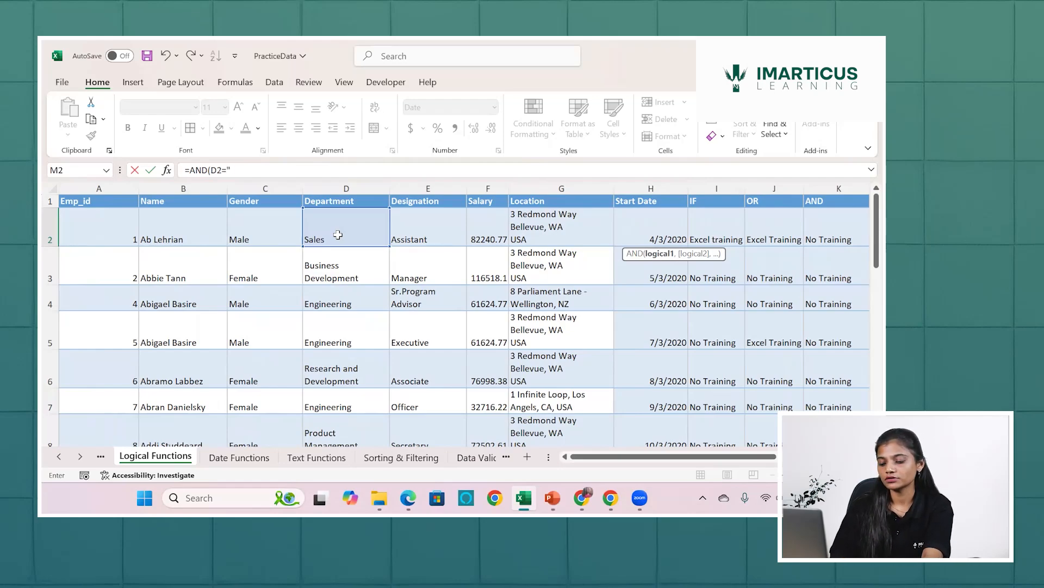
text(Enginee)
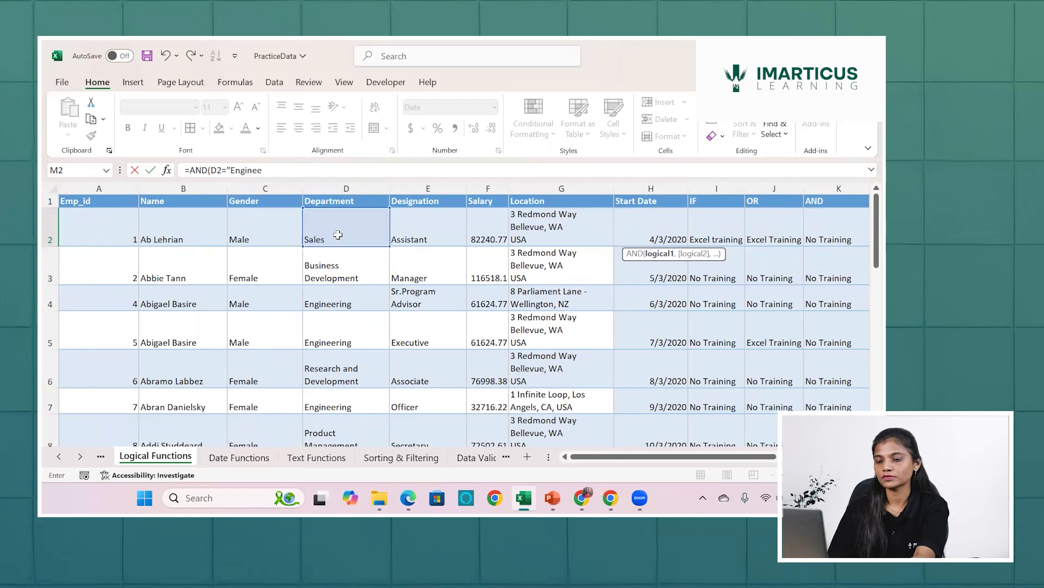
text(rin)
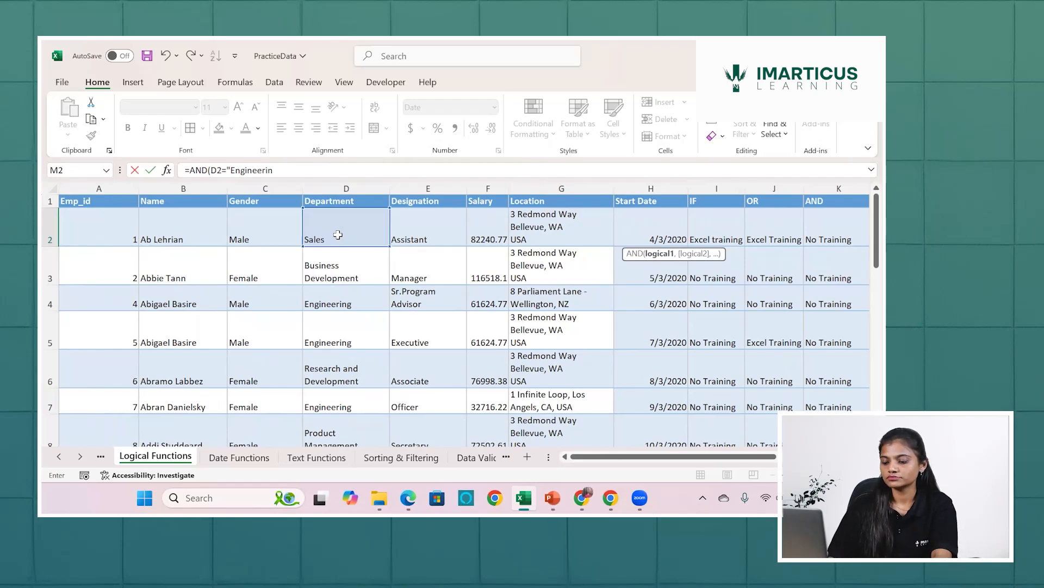
text(g)
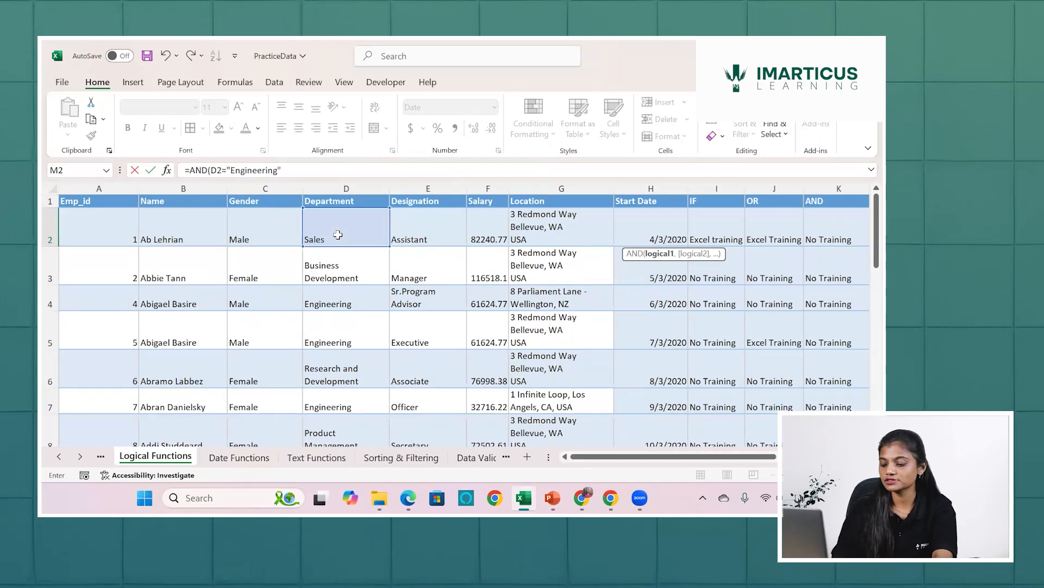
text(,)
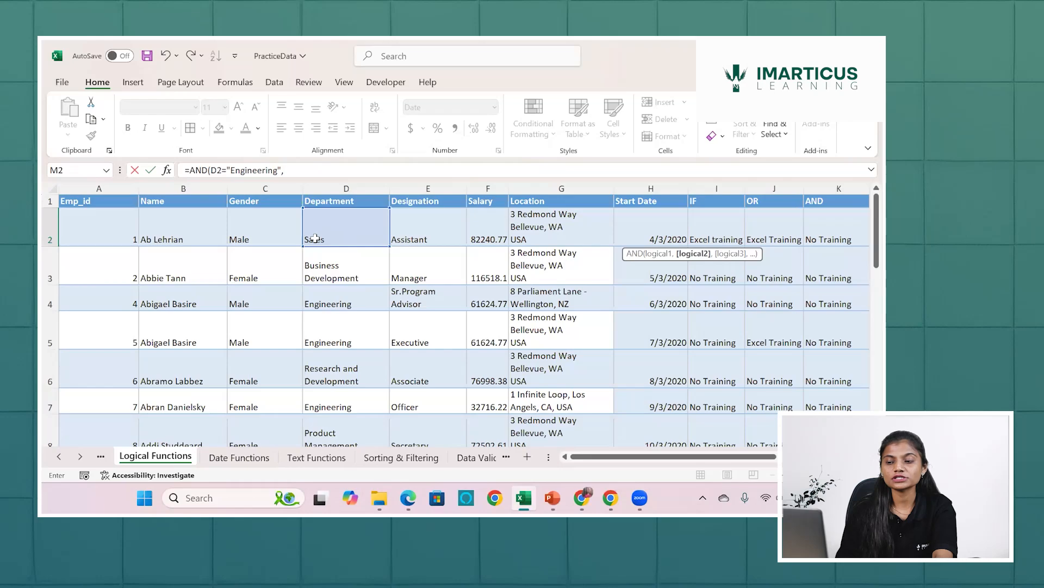
Add D2="Business Development" as the second condition of the AND formula in M2 and complete it.
click(315, 238)
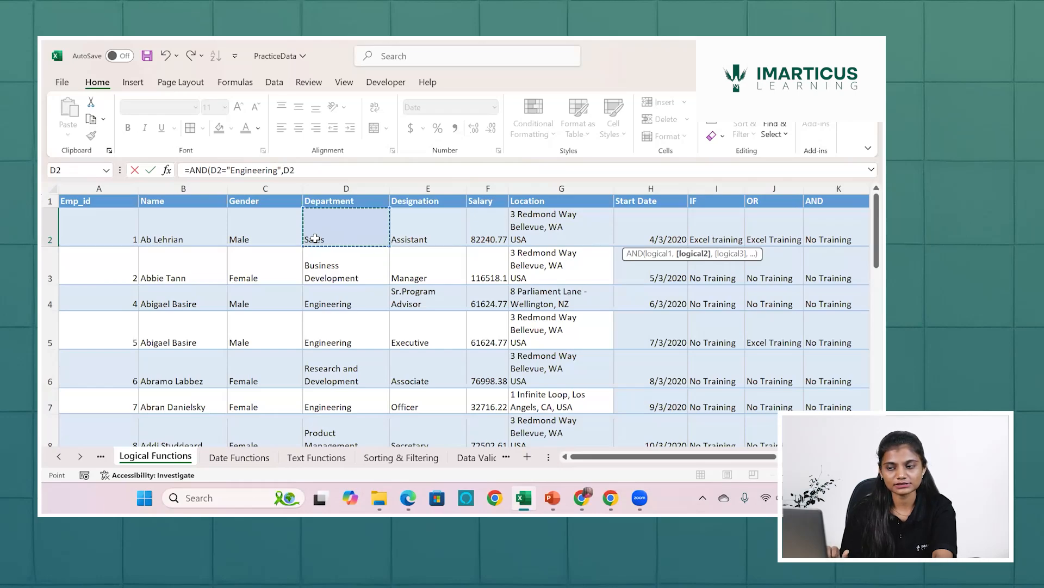
text(=)
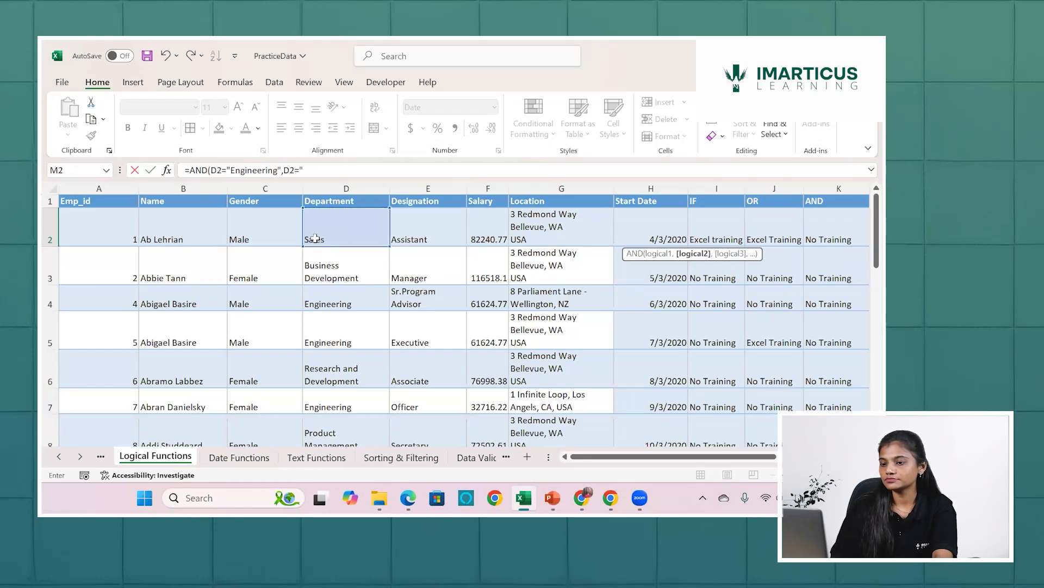
text(")
text(B)
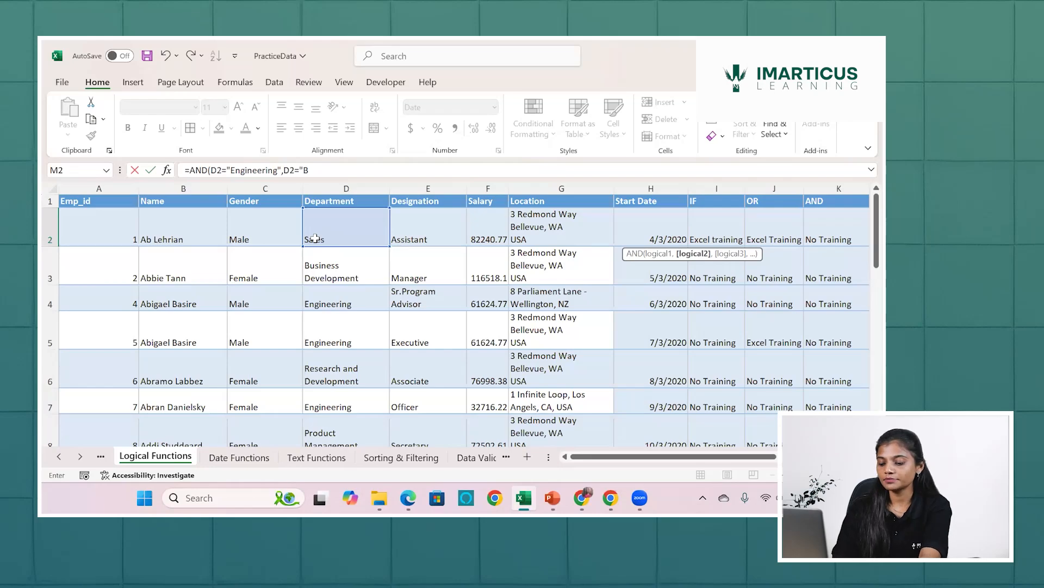
text(usiness)
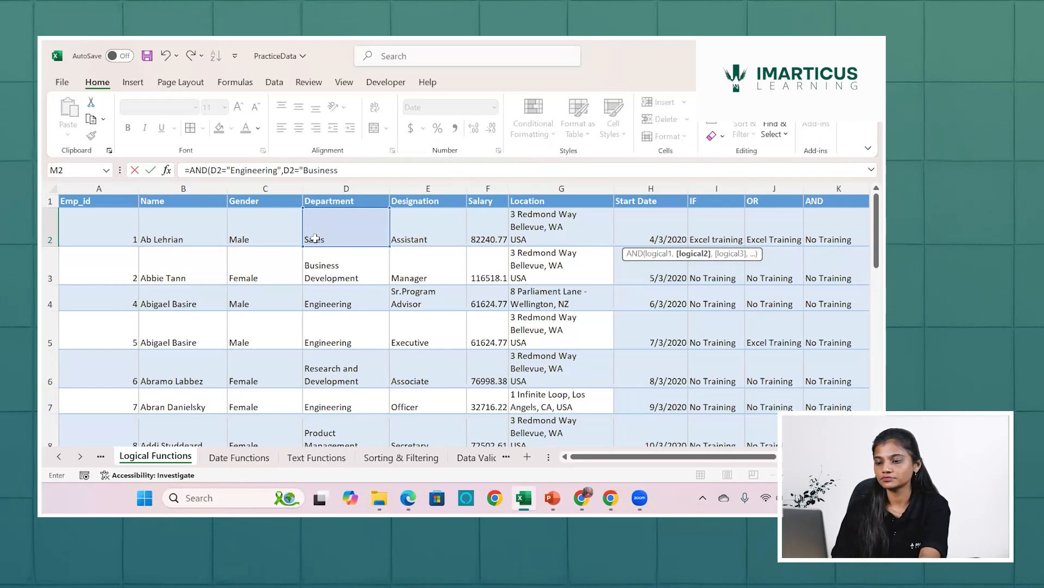
text( Develop)
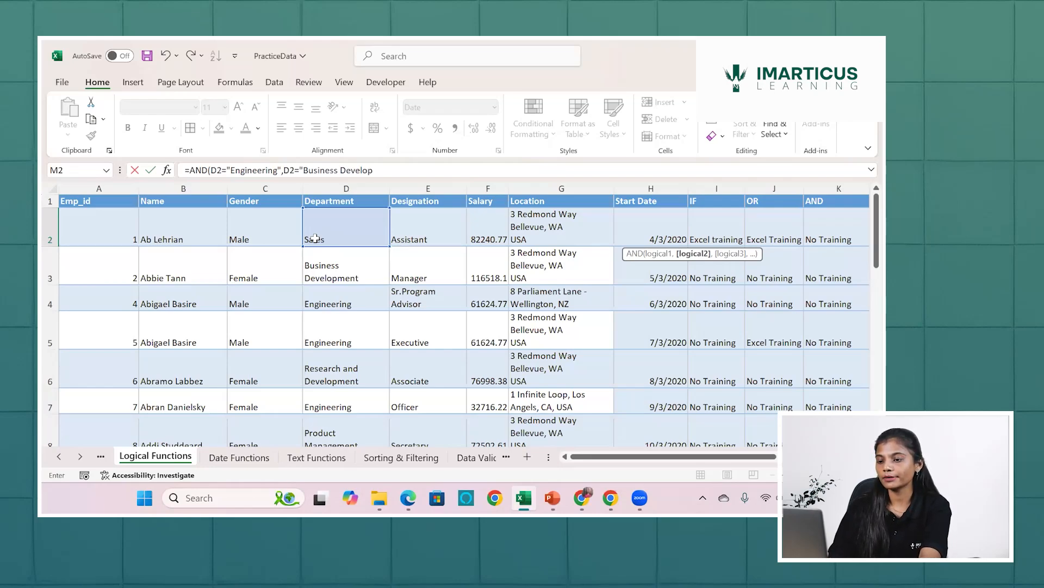
text(ment)
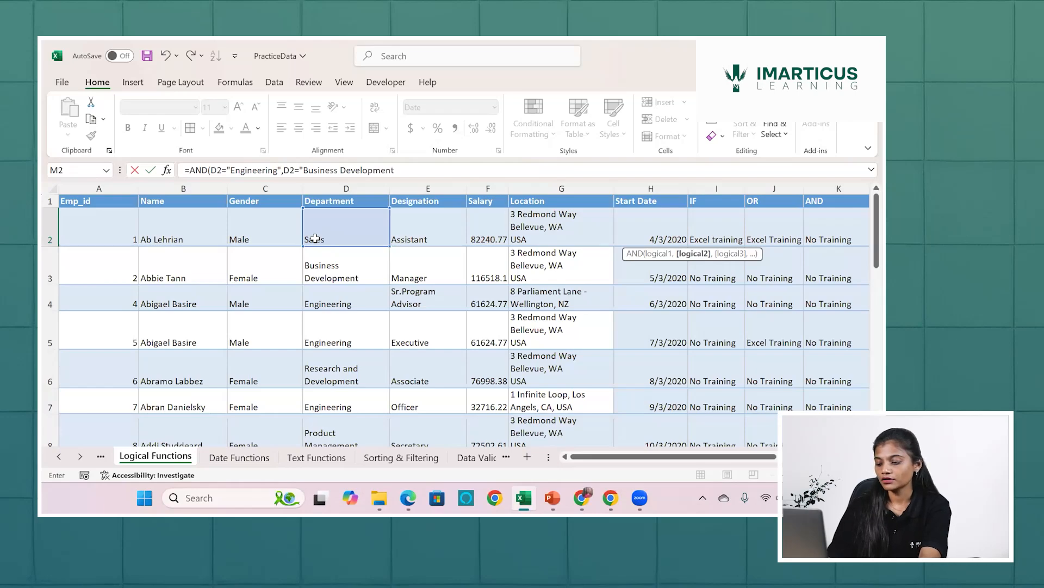
text("))
key(Return)
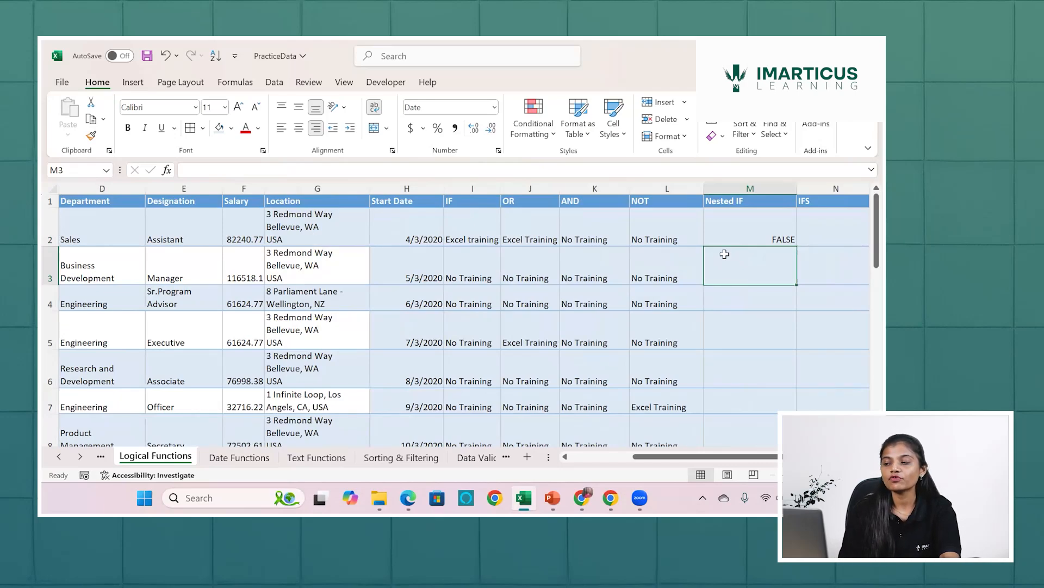
Compare the AND formula in M2 with the department in D2.
click(730, 234)
scroll(490, 229, left, 3)
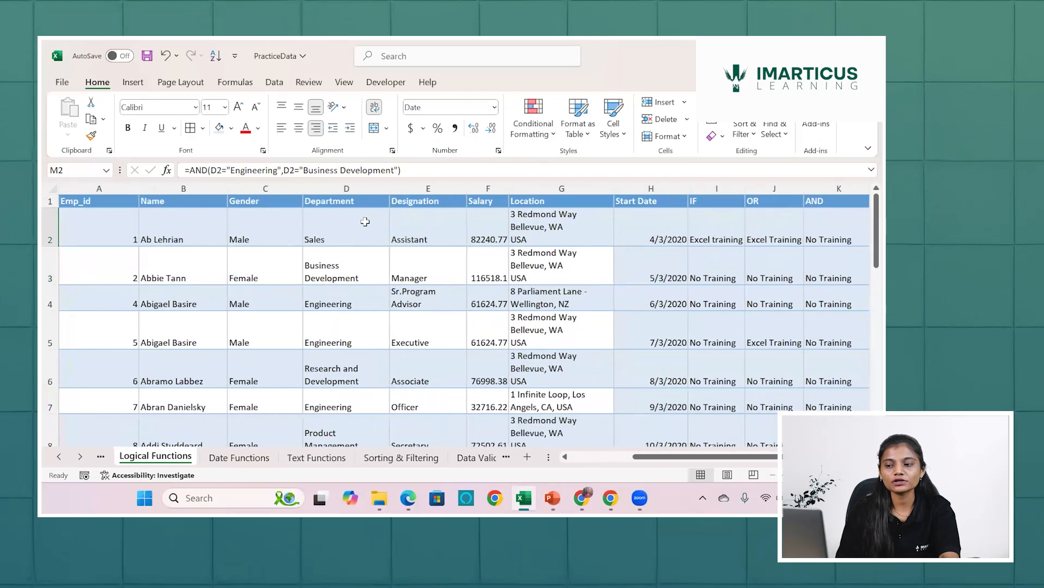
click(365, 222)
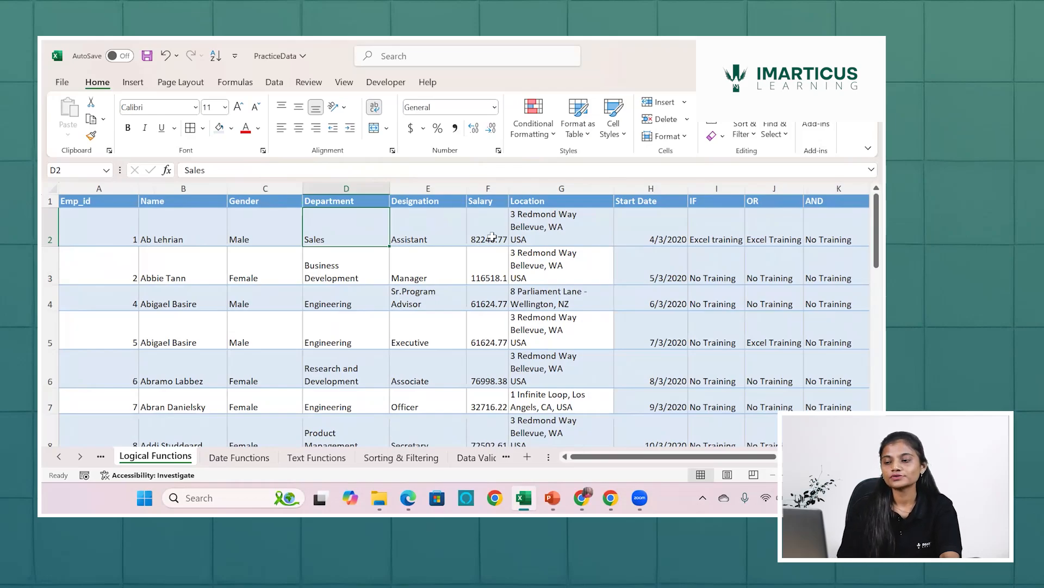
scroll(491, 237, right, 5)
scroll(353, 217, left, 5)
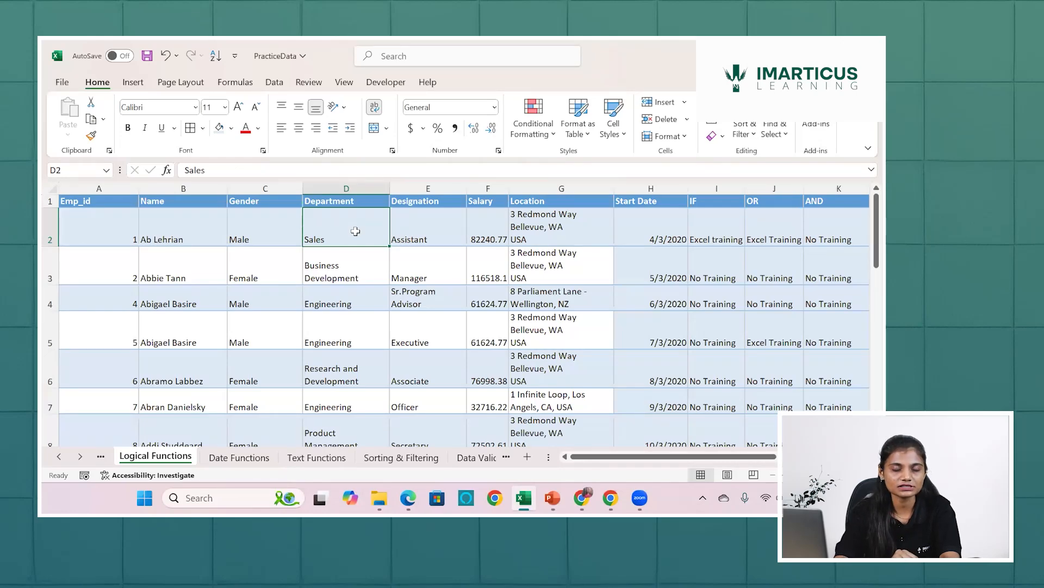
Check the department in D3 and fill the AND formula from M2 down to M3.
click(348, 280)
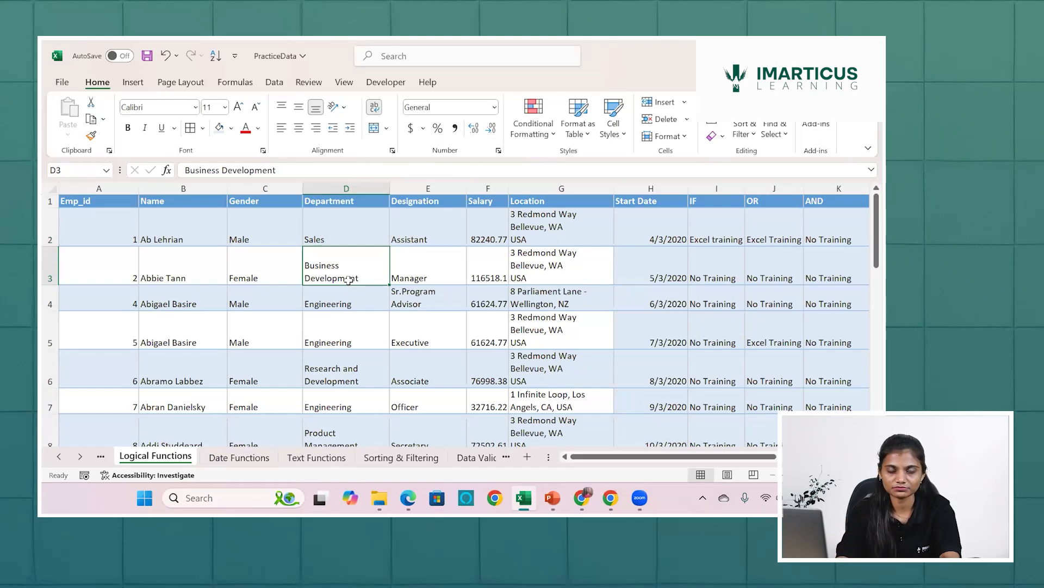
scroll(348, 281, right, 5)
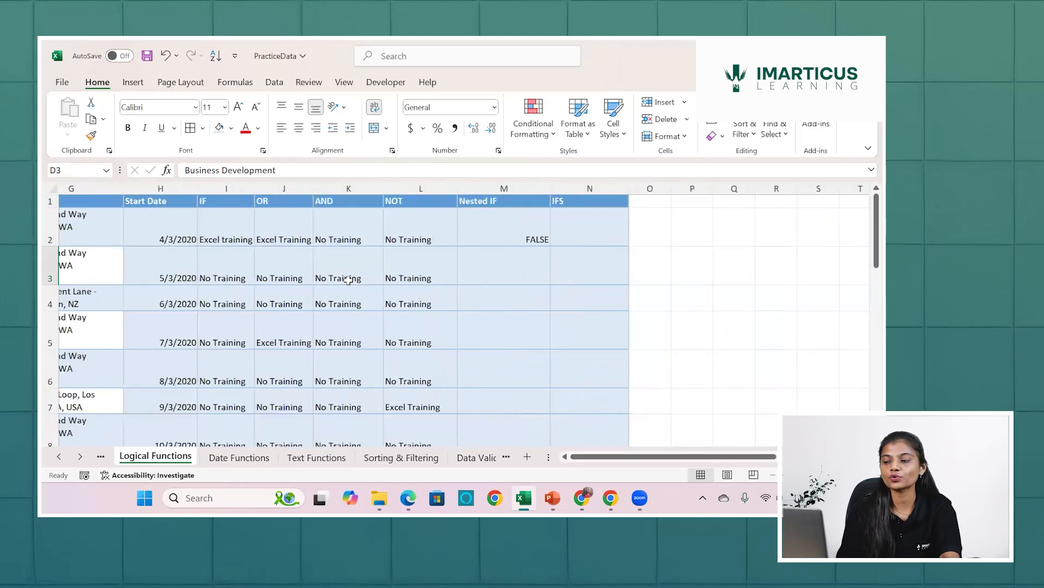
click(332, 242)
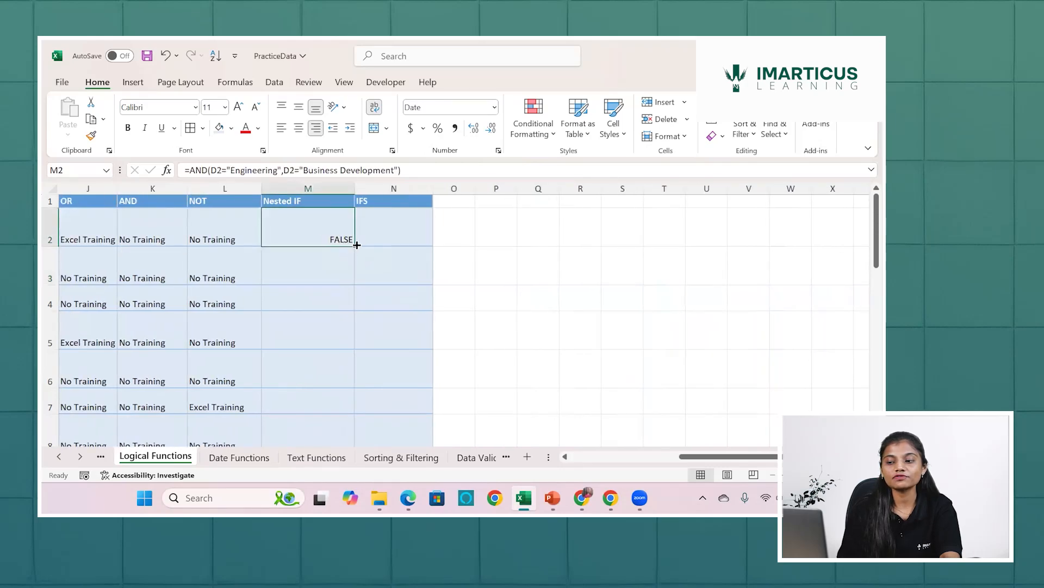
drag(354, 245, 352, 278)
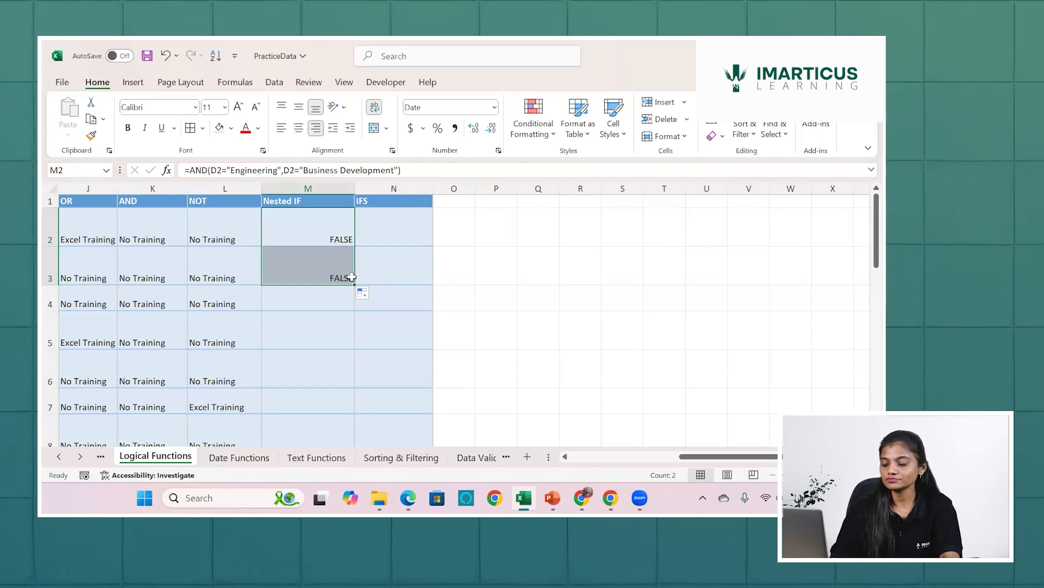
Clear the AND formulas from Nested IF cells M2 and M3.
key(BackSpace)
click(357, 302)
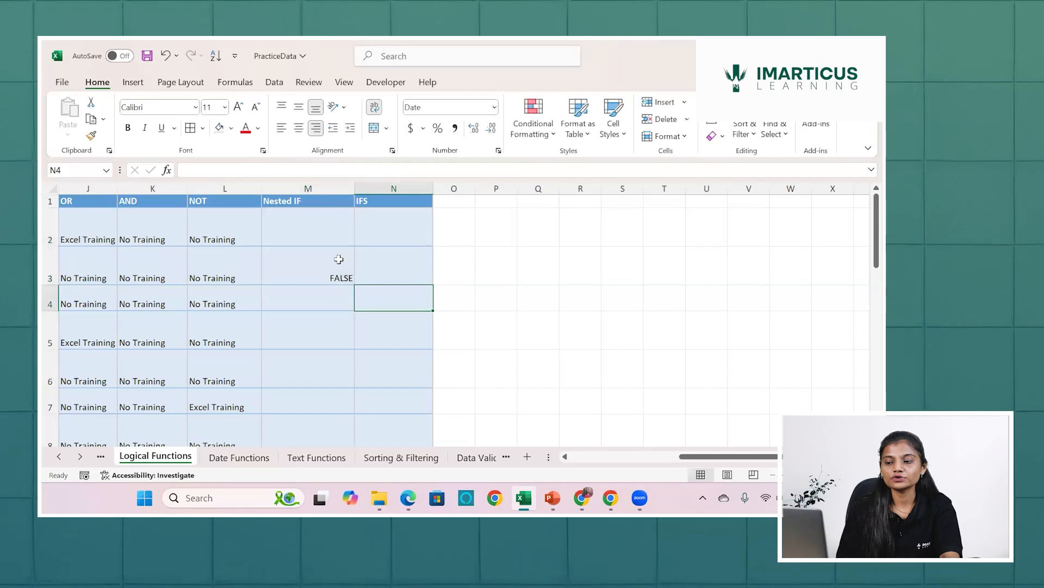
click(338, 259)
key(Delete)
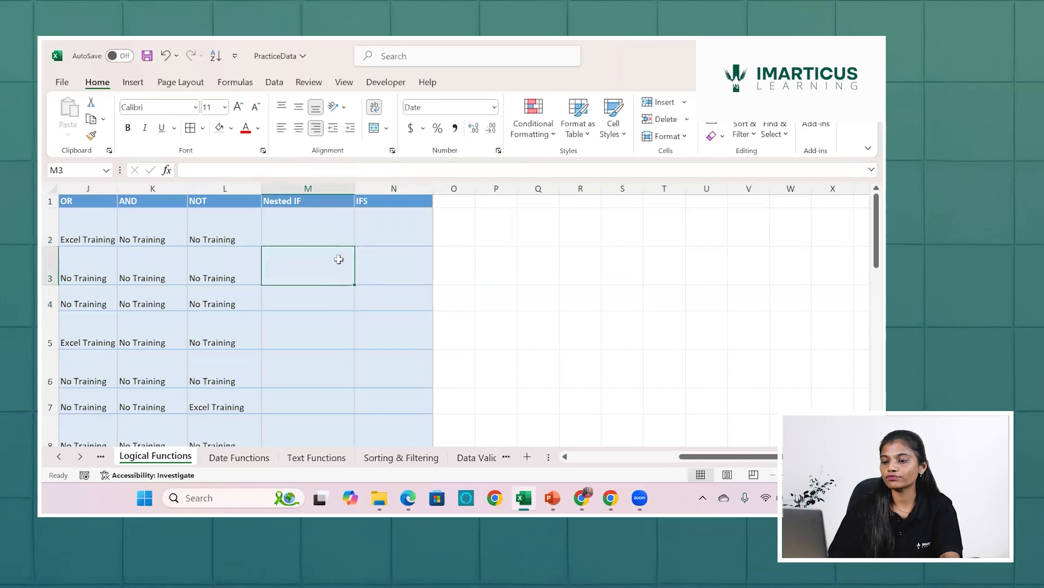
Start an OR formula in Nested IF cell M2 with D2="Engineering" as its first condition.
click(324, 226)
text(=)
scroll(325, 226, down, 3)
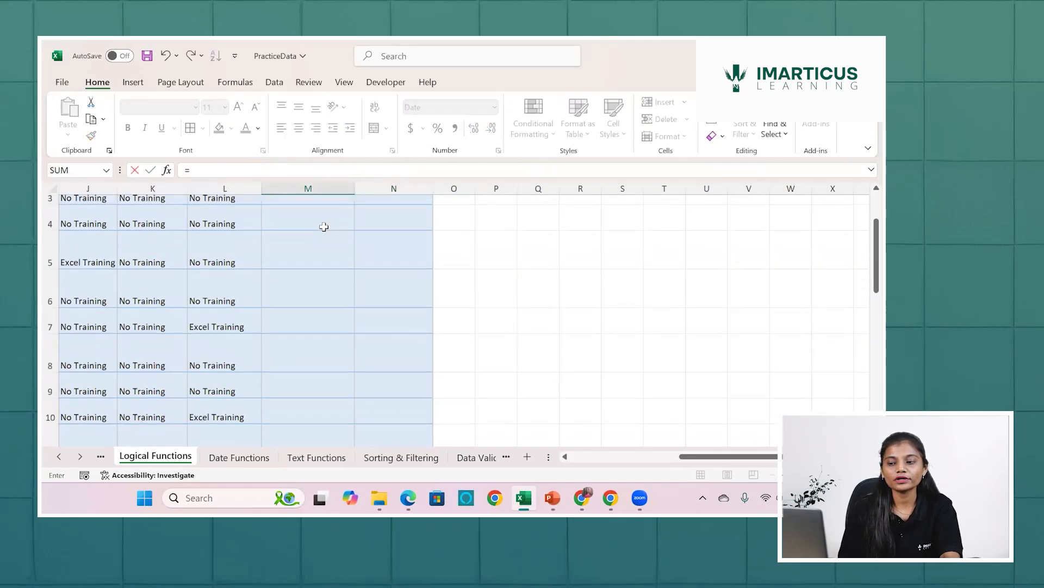
scroll(324, 227, up, 3)
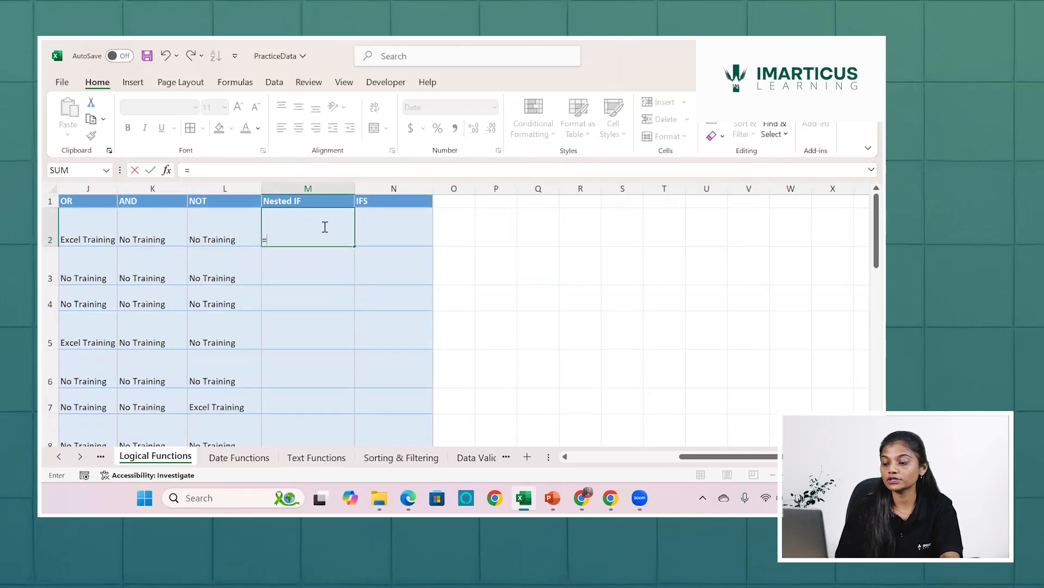
text(or)
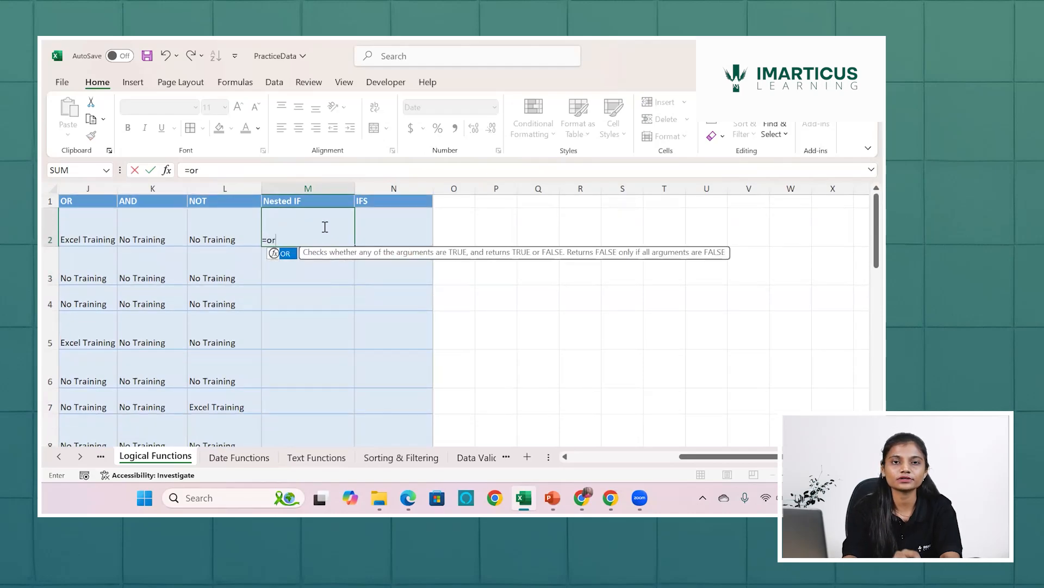
key(Tab)
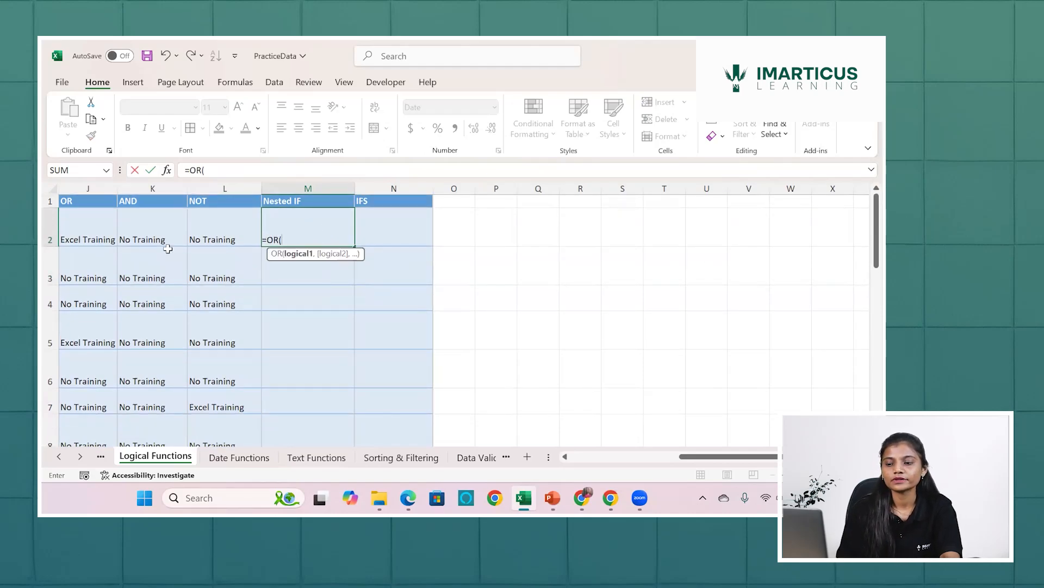
scroll(168, 248, left, 6)
click(332, 217)
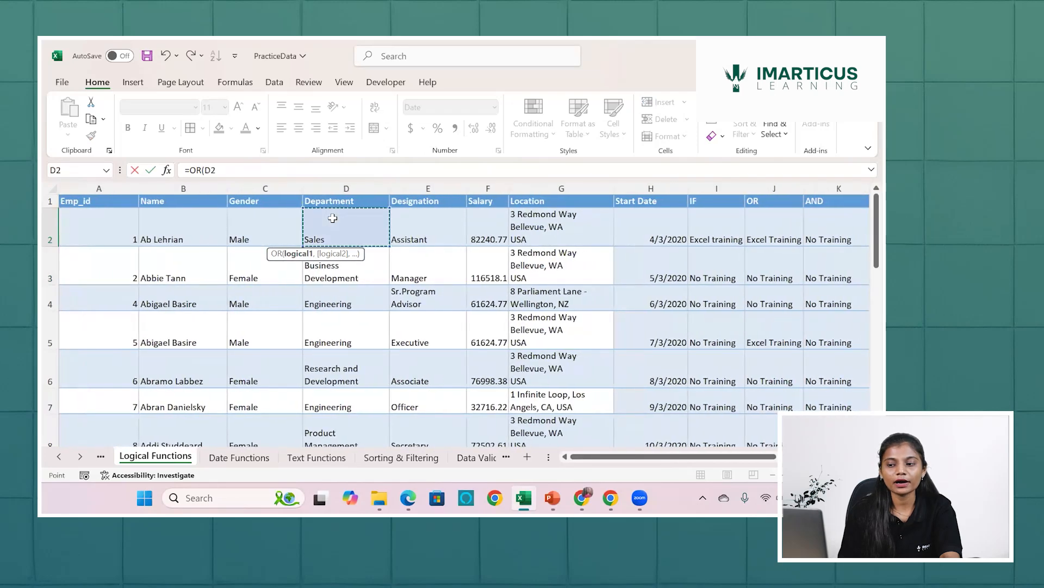
text(="E)
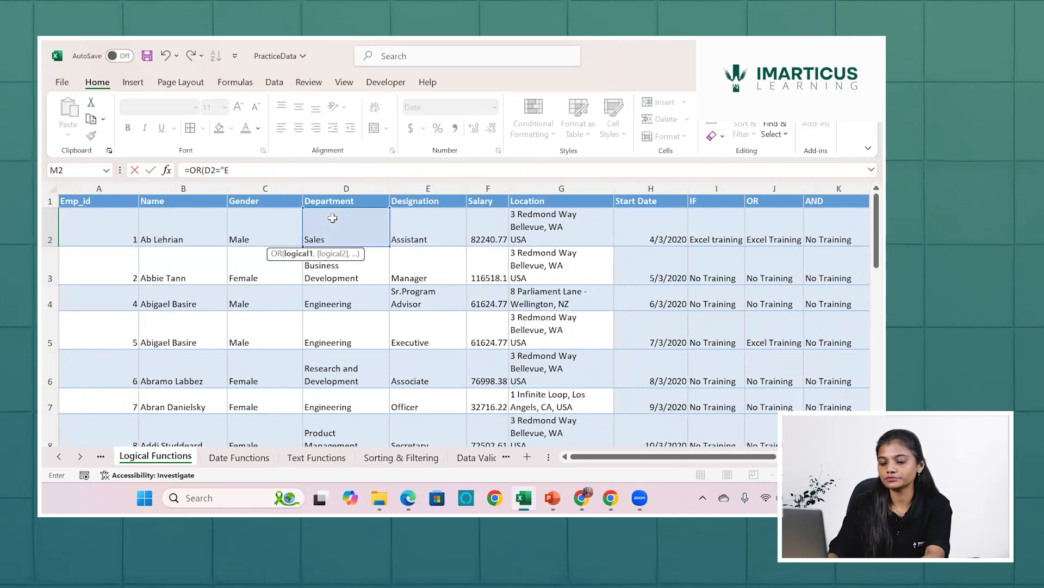
text(ngineer)
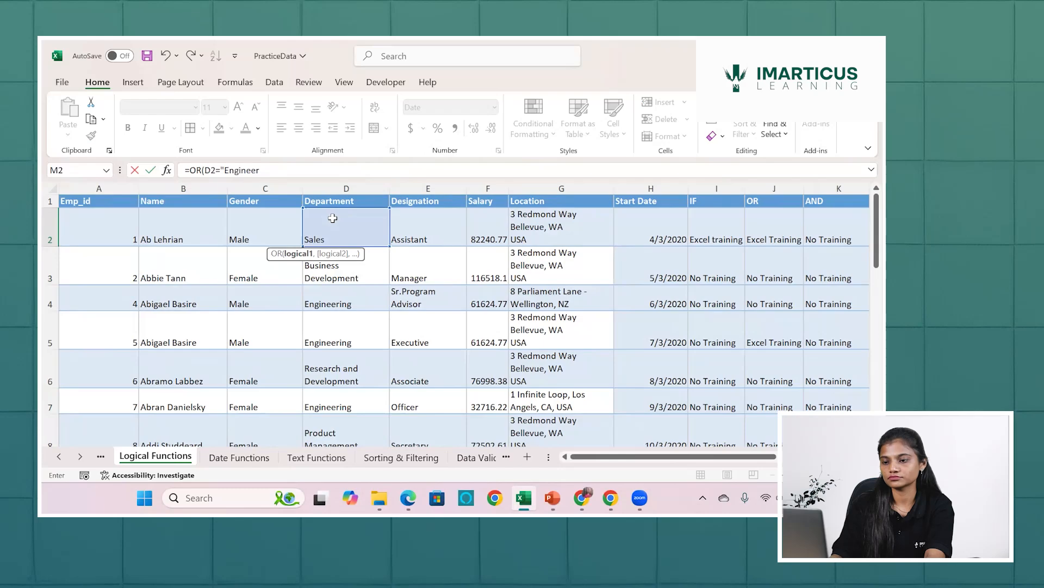
text(ing)
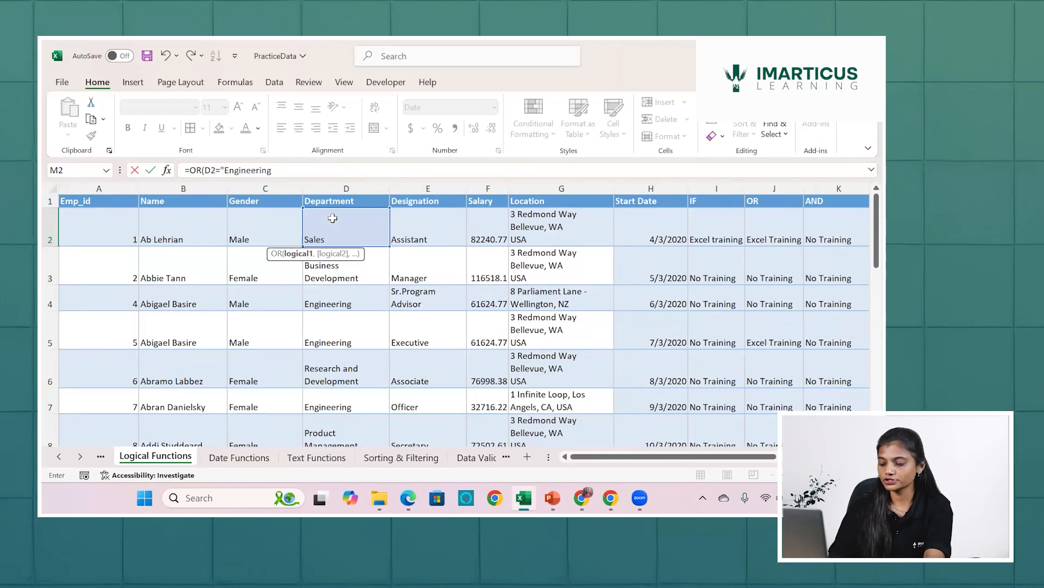
text(",)
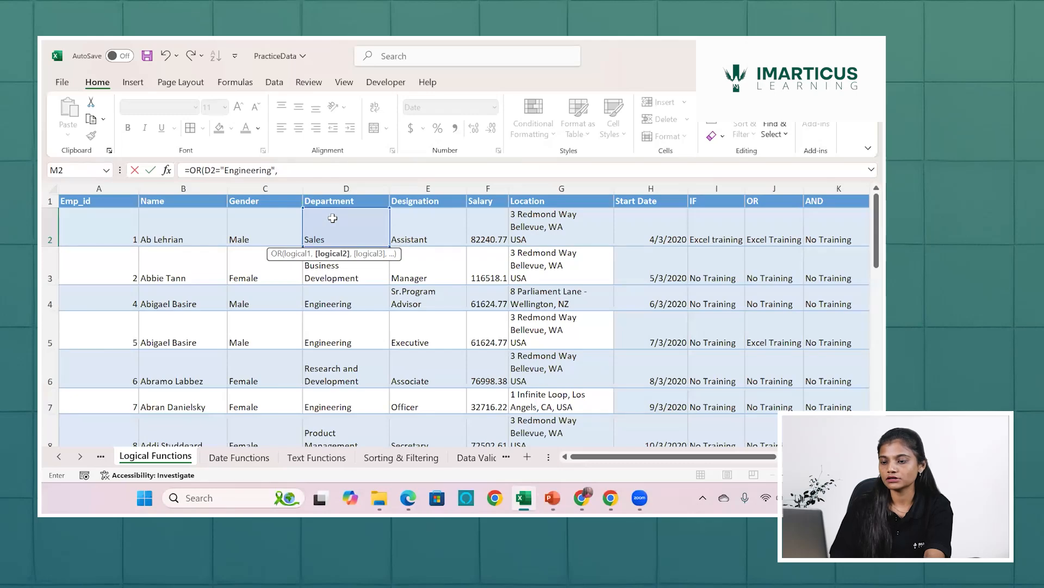
Add D2="Business Development" as the second condition of the OR formula in M2 and complete it.
key(BackSpace)
click(332, 218)
text(=)
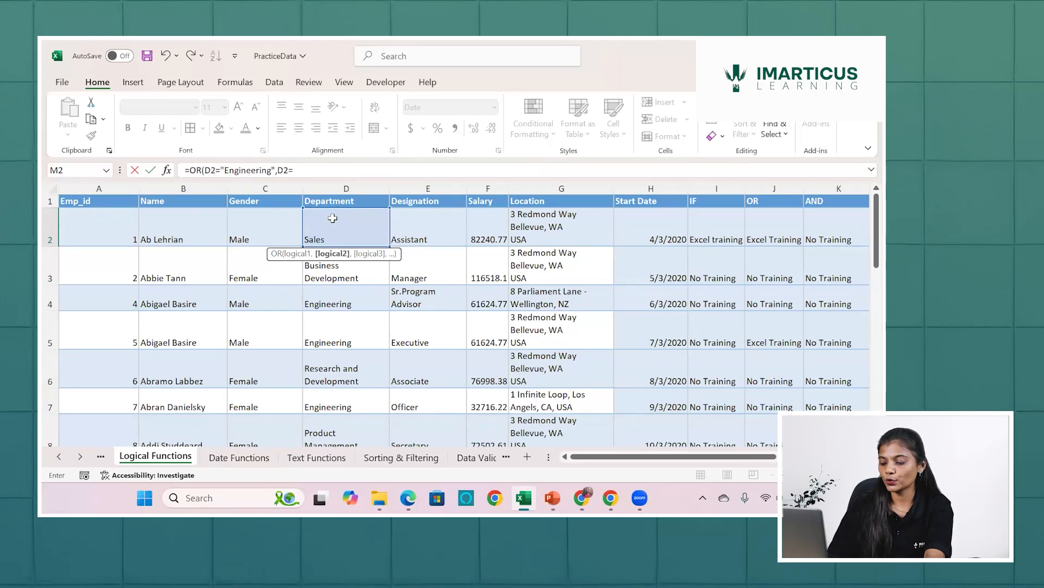
text("Busine)
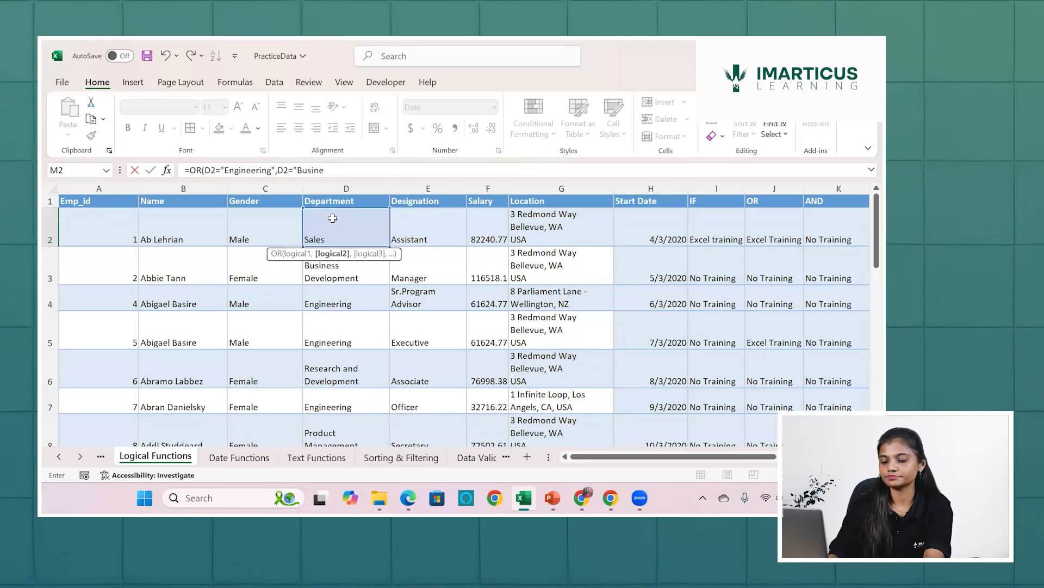
text(ss Dev)
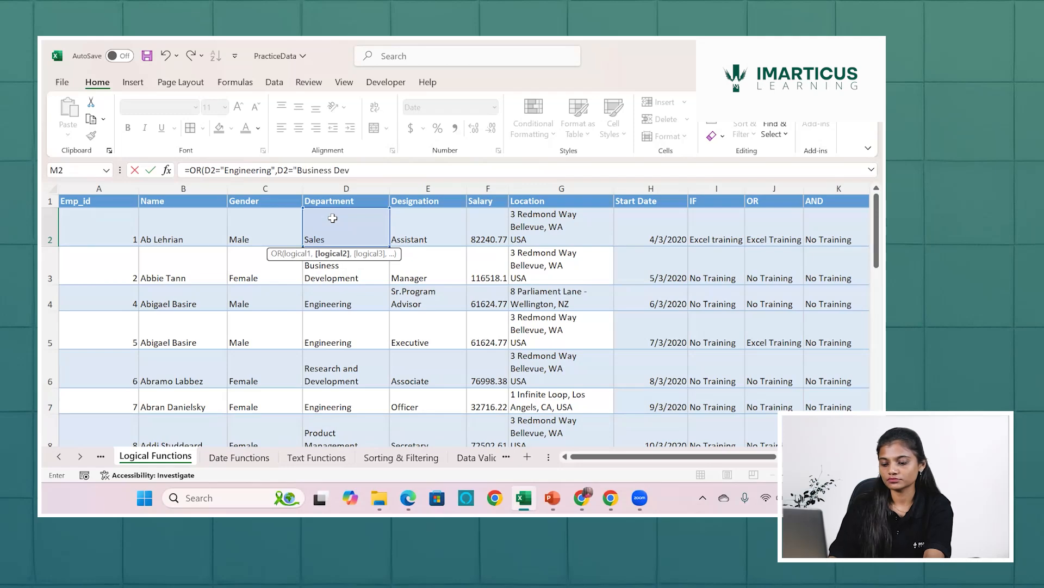
text(elopm)
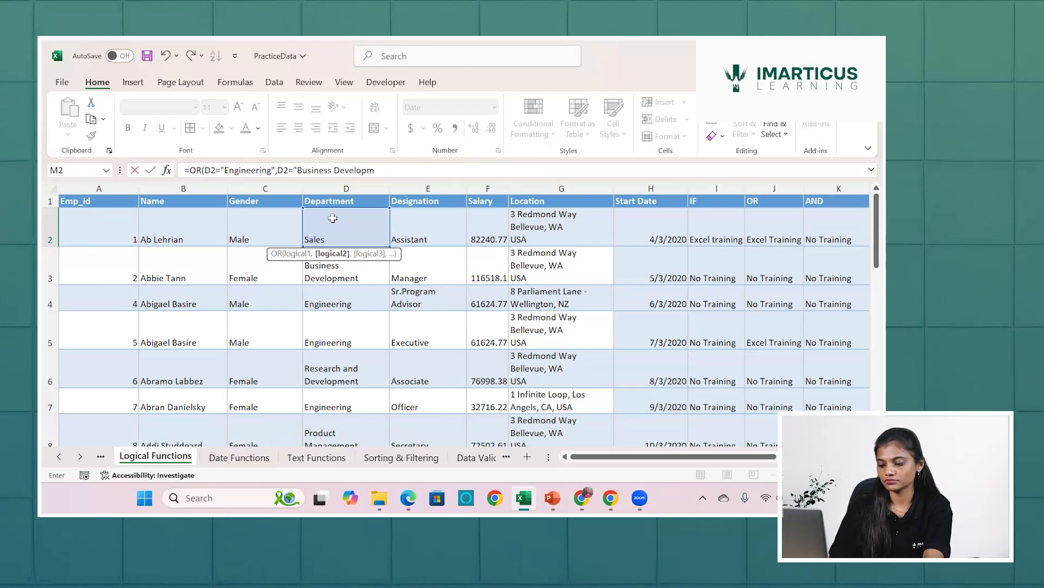
text(ent")
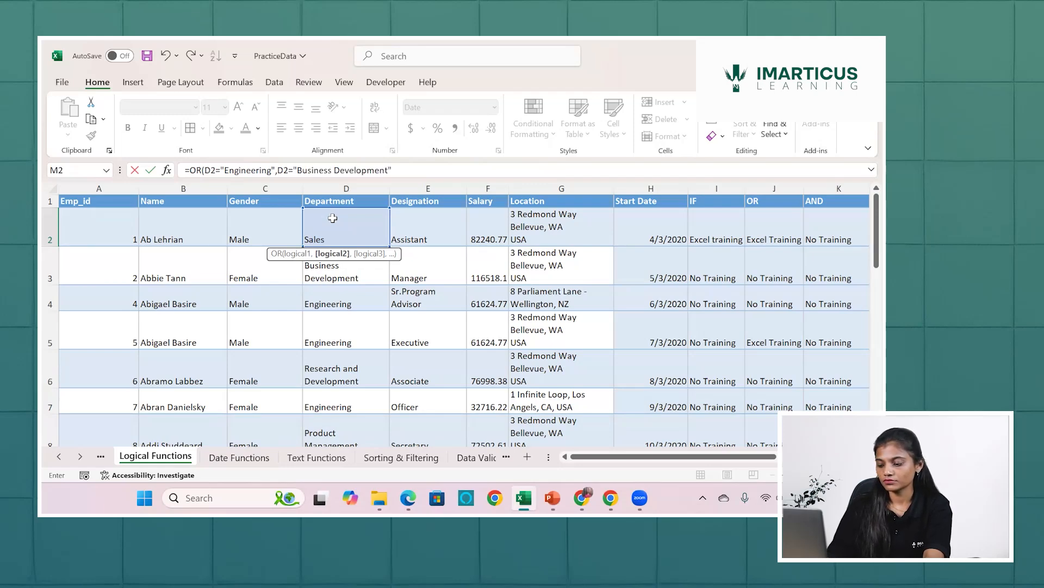
text())
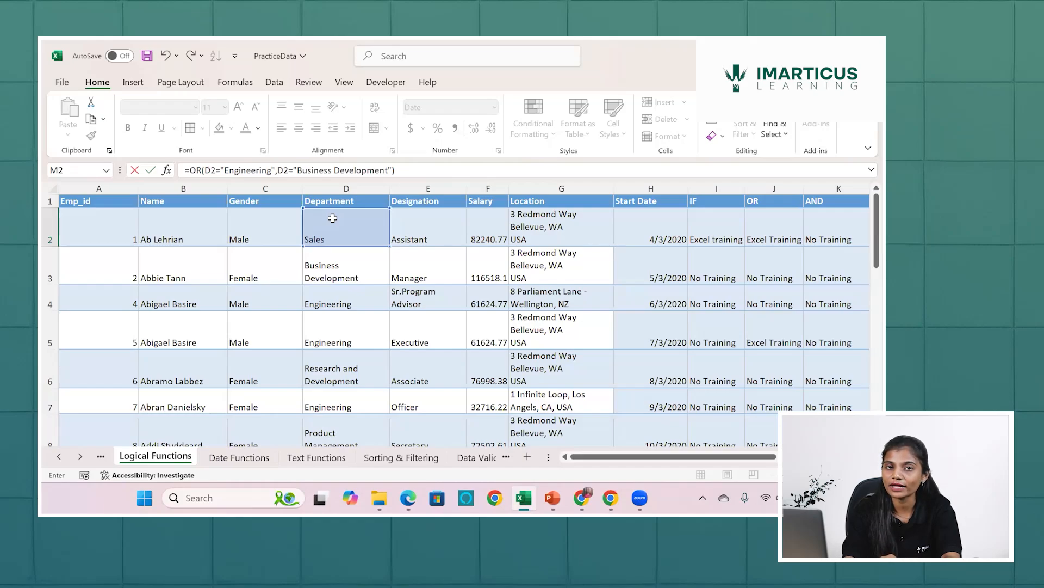
scroll(333, 218, right, 5)
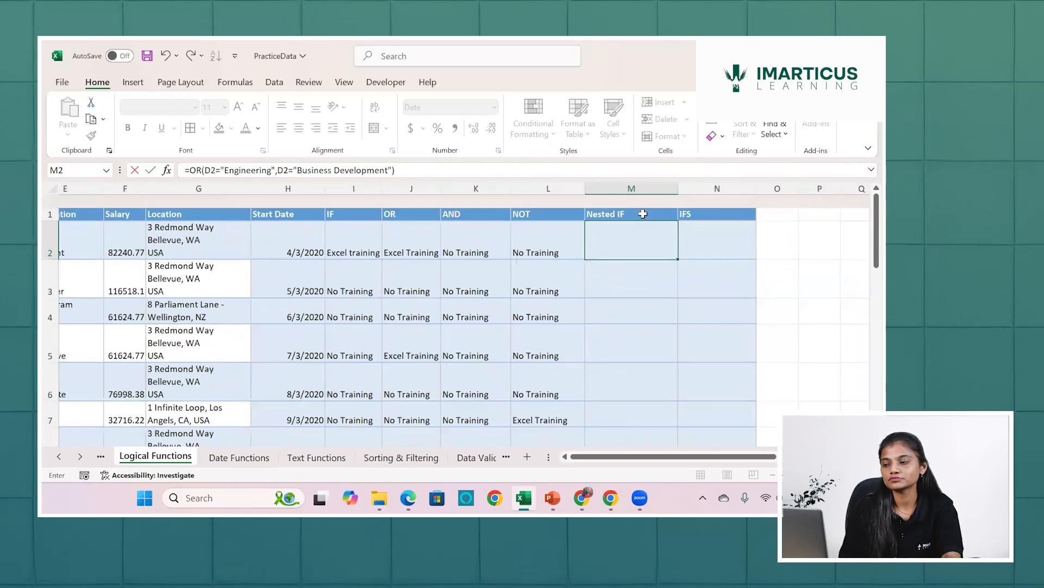
key(Return)
Fill the OR formula from M2 down to M3 and compare it with the department in D3.
click(618, 220)
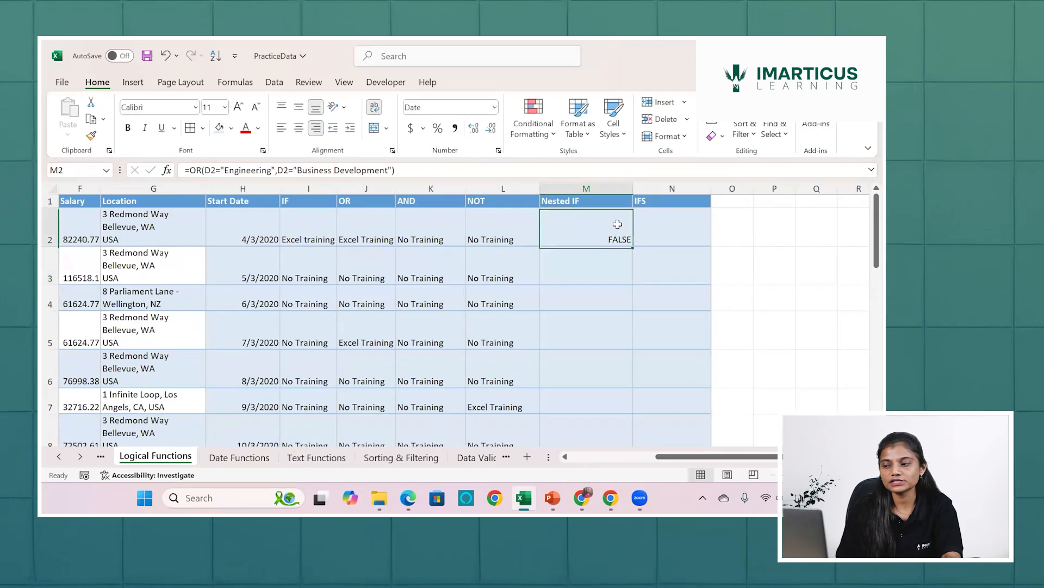
drag(635, 248, 635, 282)
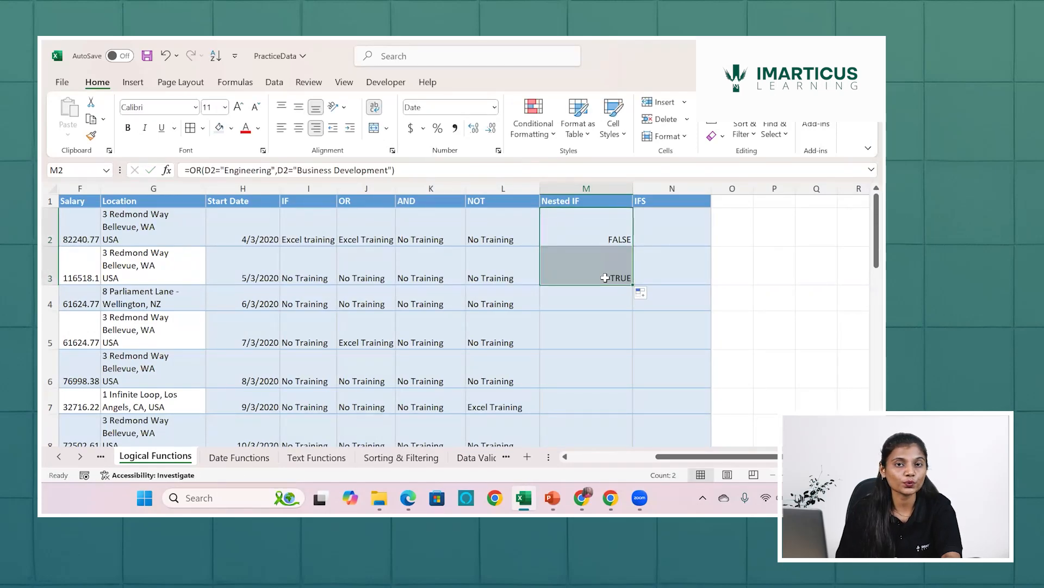
scroll(605, 277, left, 5)
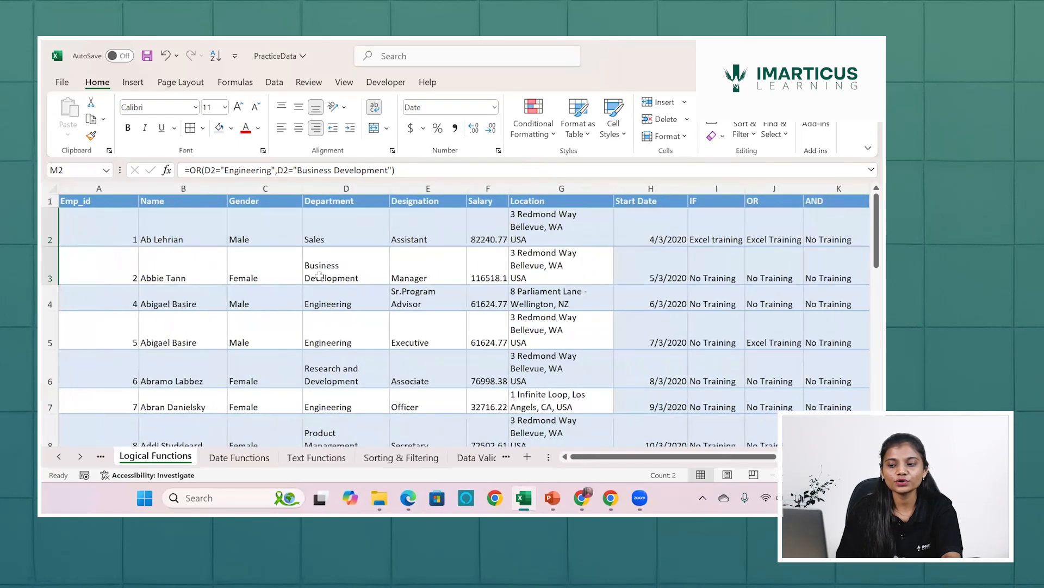
click(320, 275)
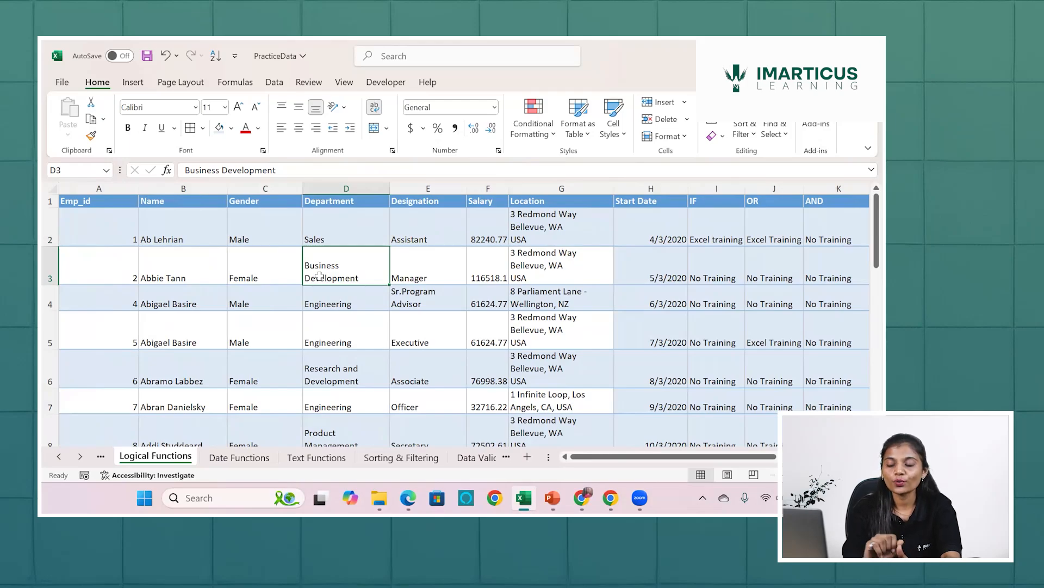
scroll(430, 282, right, 7)
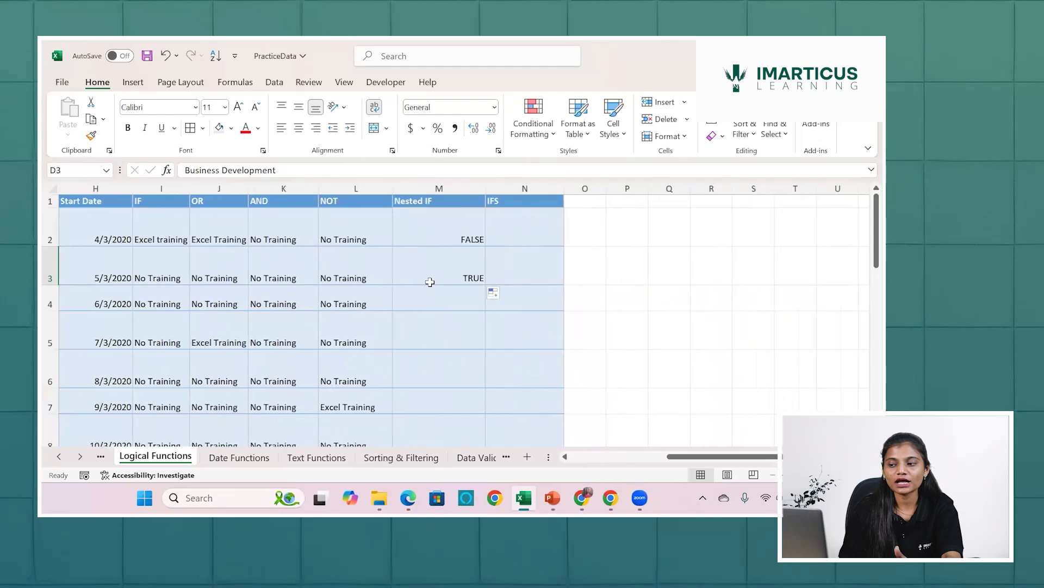
click(429, 281)
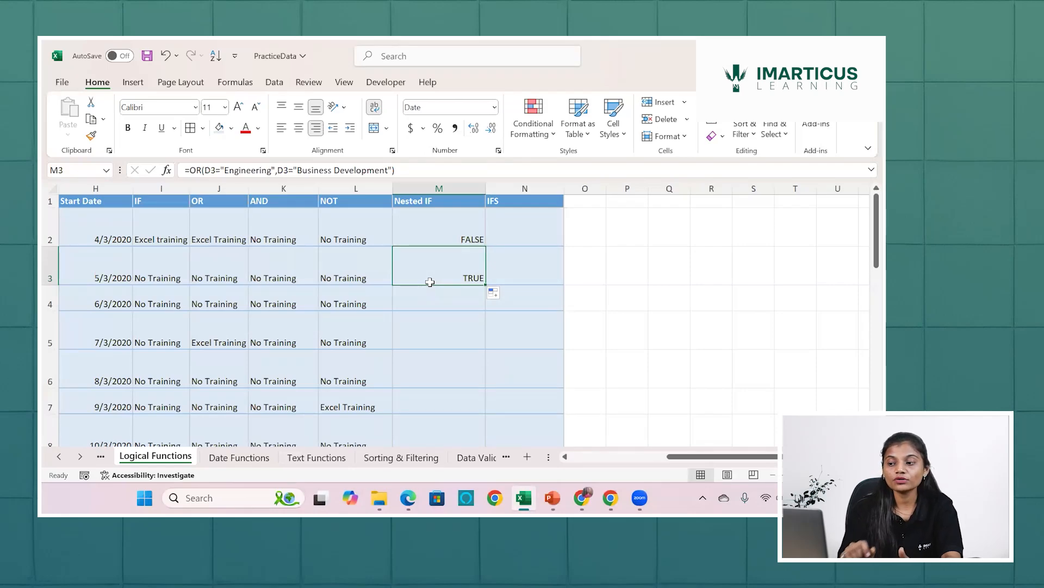
Clear the OR formulas from Nested IF cells M2 and M3.
drag(451, 228, 463, 272)
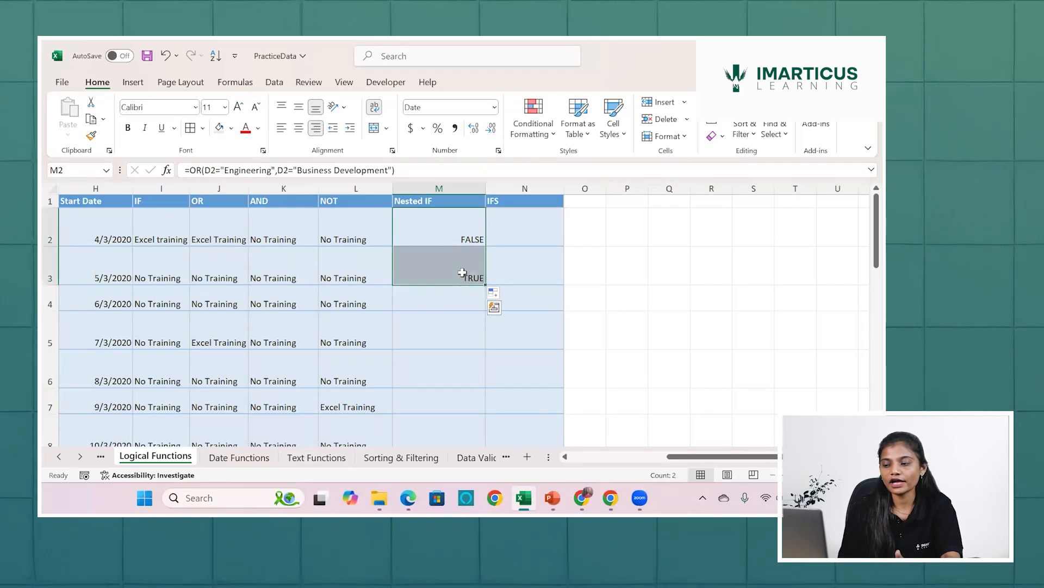
key(Delete)
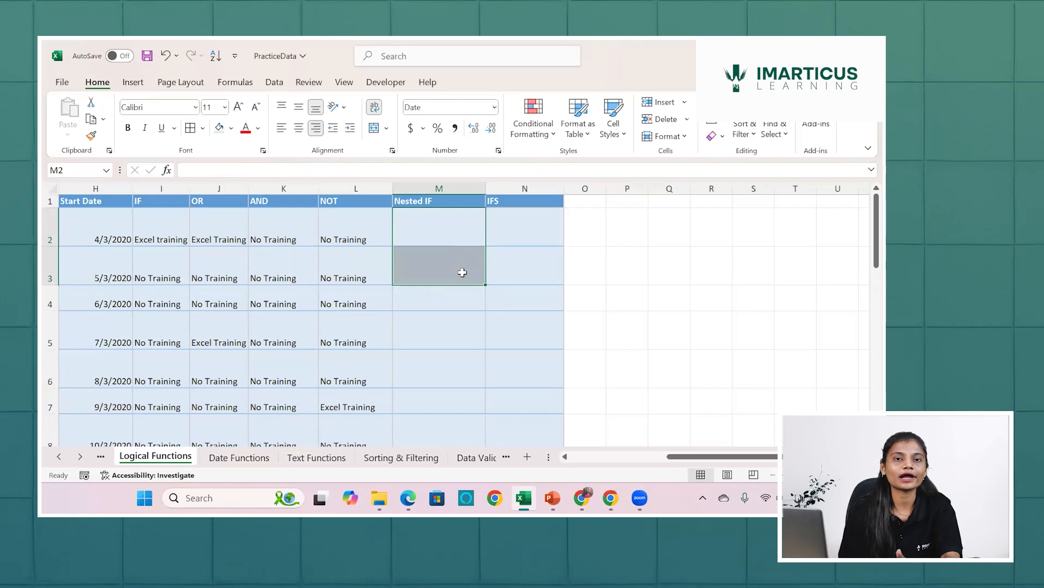
Start an IF formula in Nested IF cell M2.
click(462, 236)
text(=)
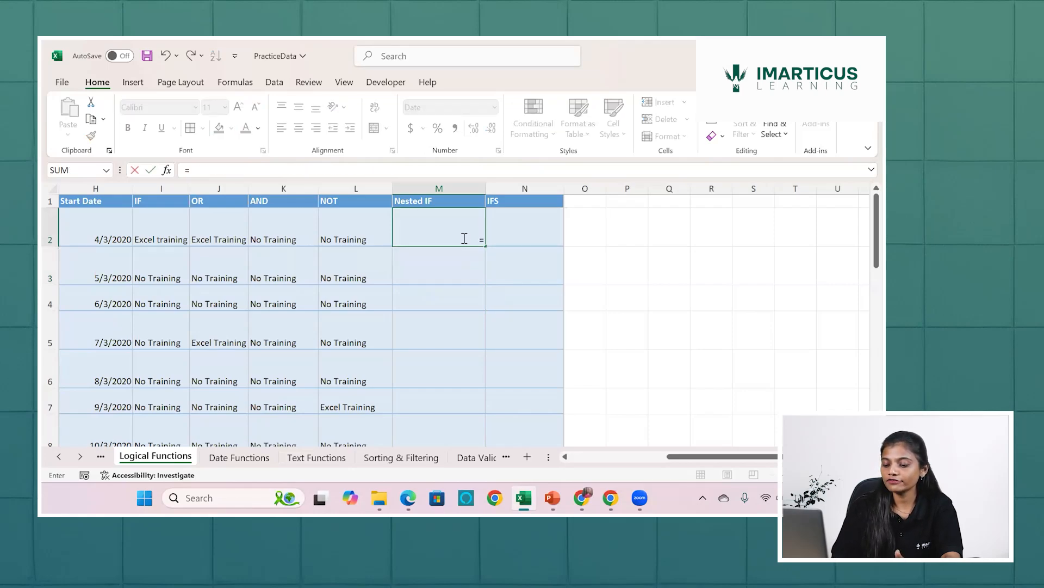
text(if)
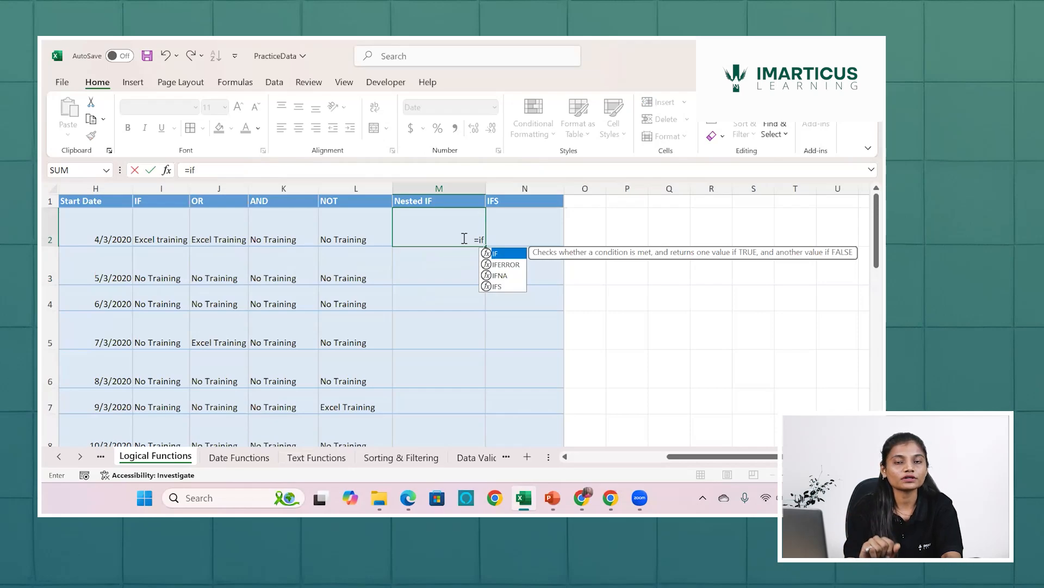
key(Tab)
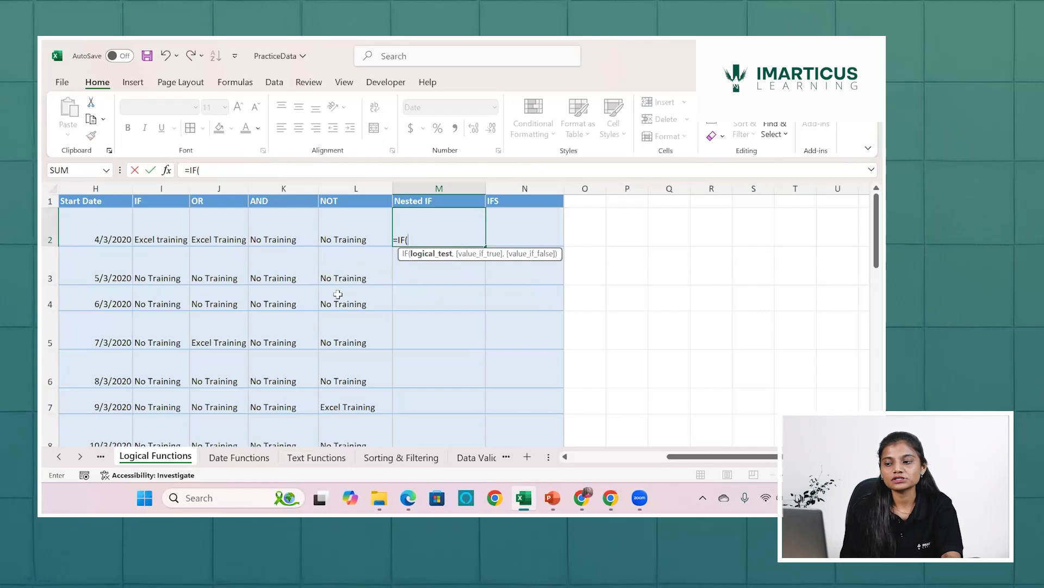
scroll(338, 297, left, 5)
scroll(136, 245, left, 2)
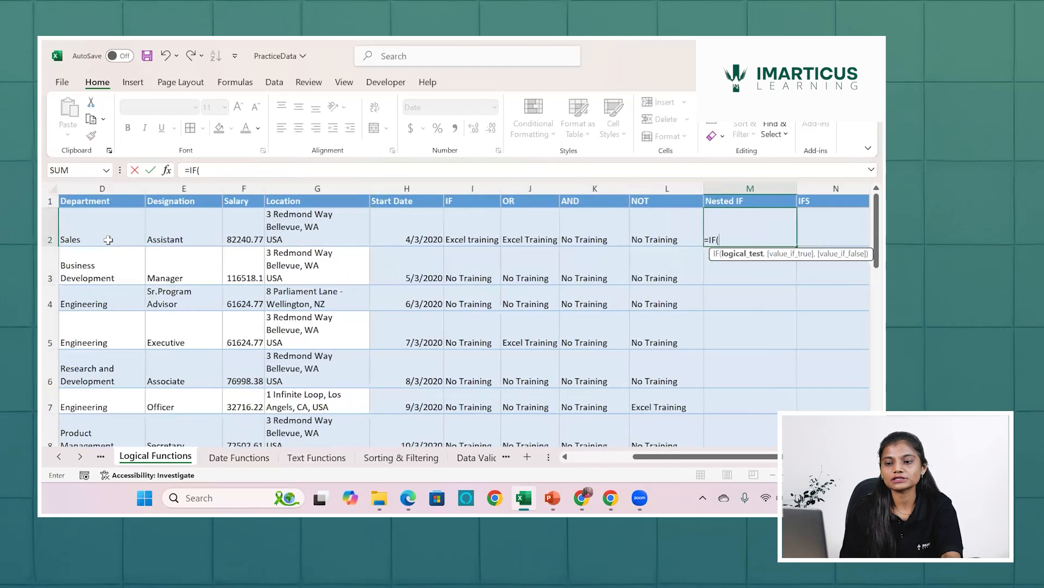
click(109, 239)
text(=)
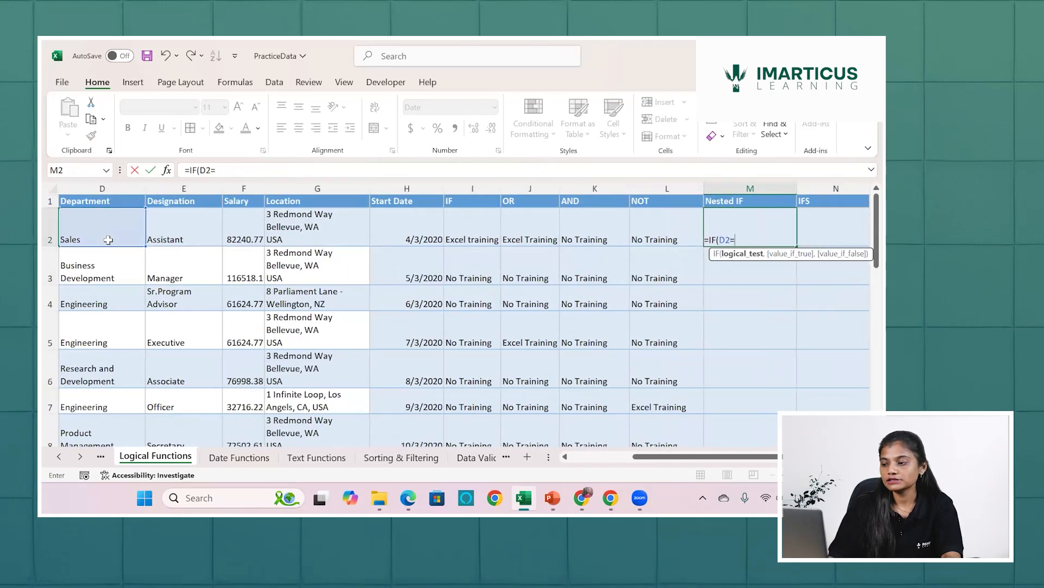
text("s)
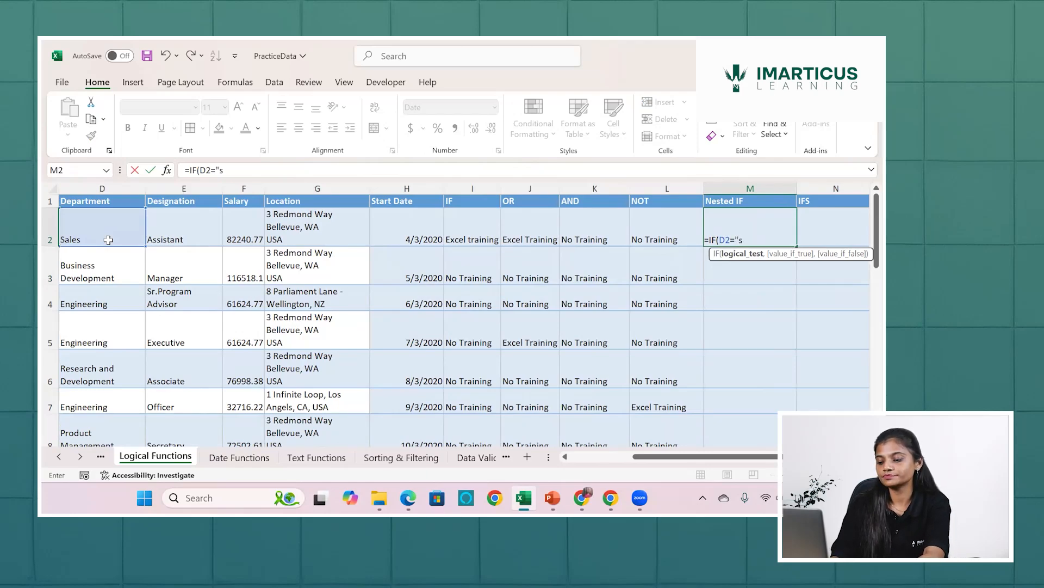
text(ales")
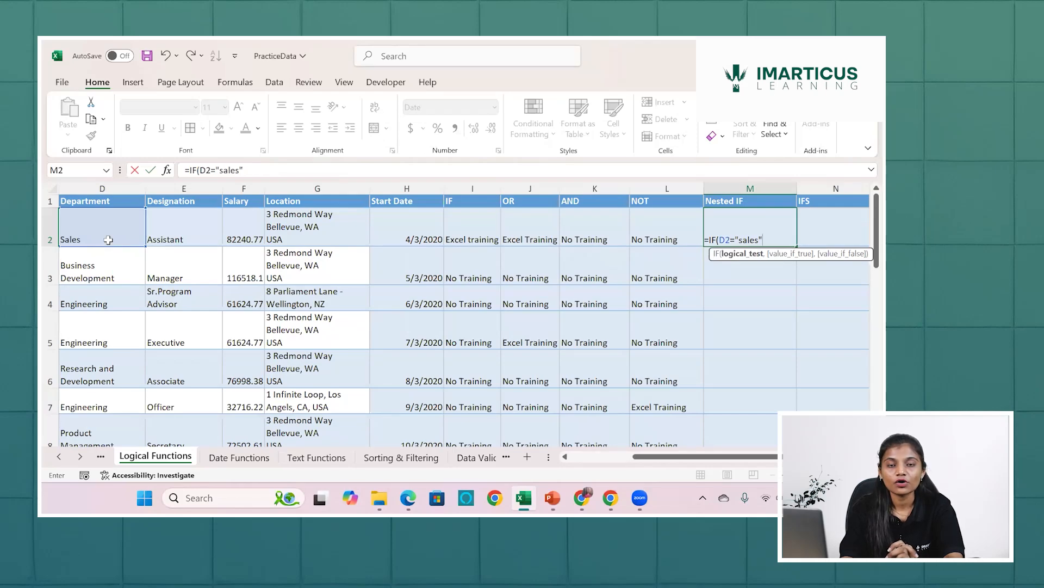
text(or)
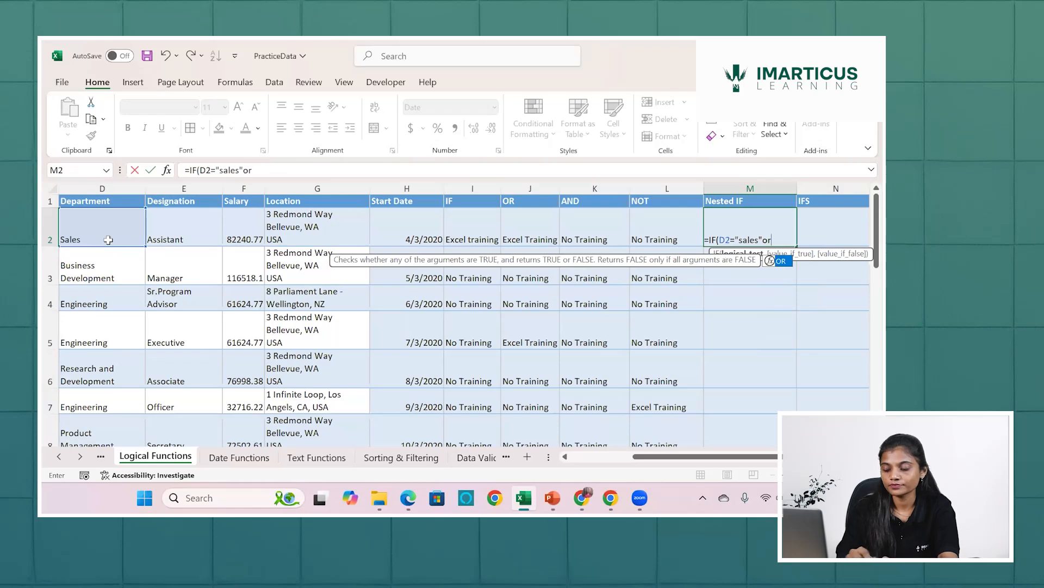
key(BackSpace)
key(BackSpace)
key(BackSpace)
key(BackSpace)
key(BackSpace)
key(BackSpace)
key(BackSpace)
key(BackSpace)
key(BackSpace)
key(BackSpace)
key(BackSpace)
key(BackSpace)
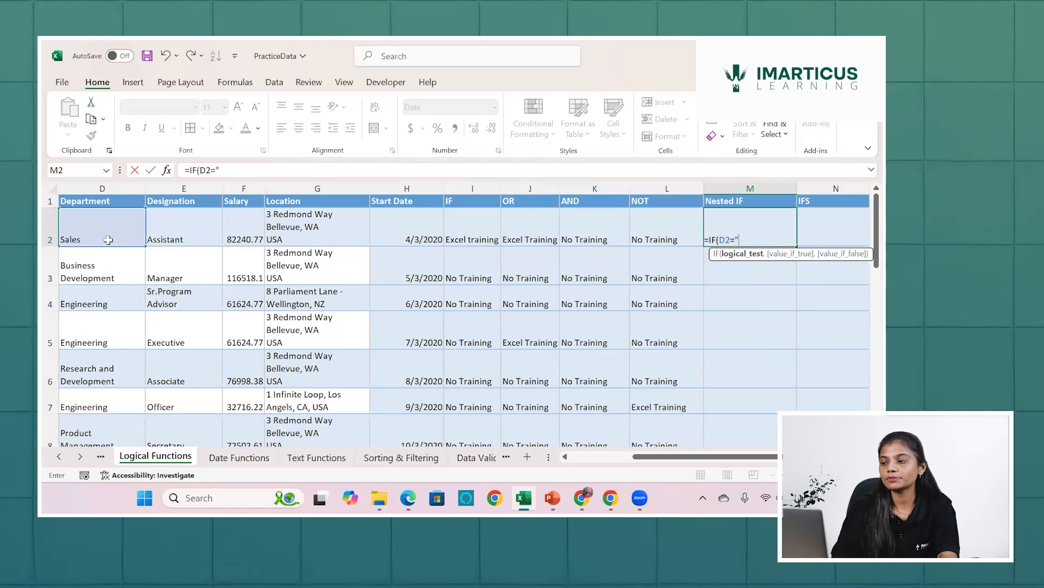
Nest an OR function as the IF formula's logical test in M2, with D2="Engineering" as its first condition.
text(or)
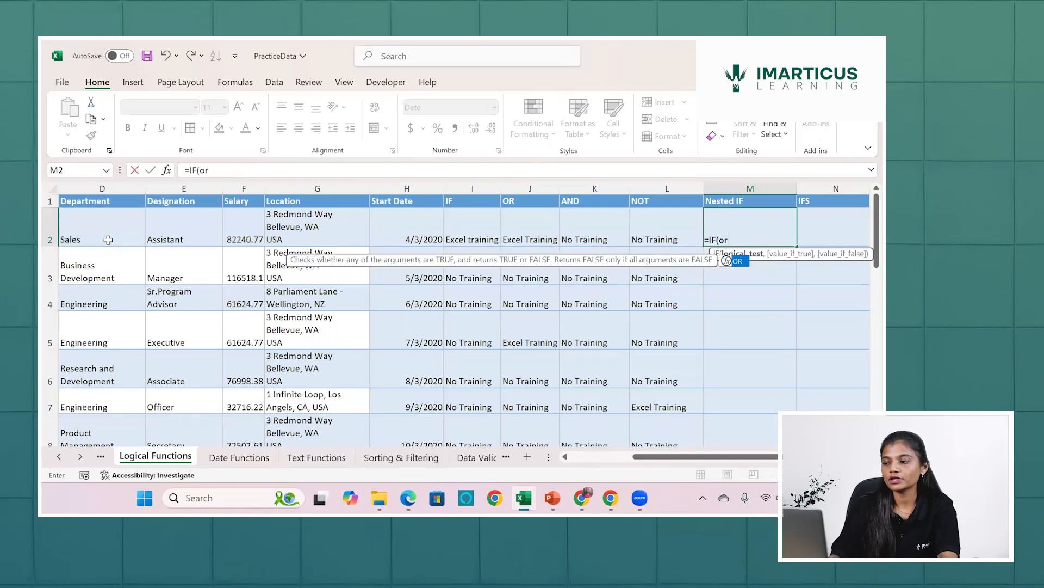
key(Tab)
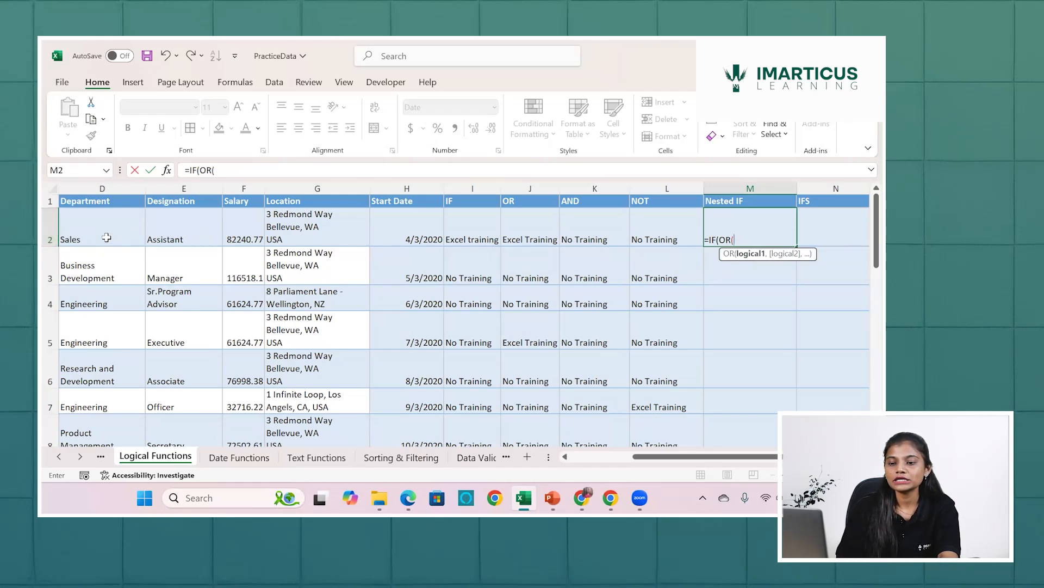
click(107, 238)
text(=)
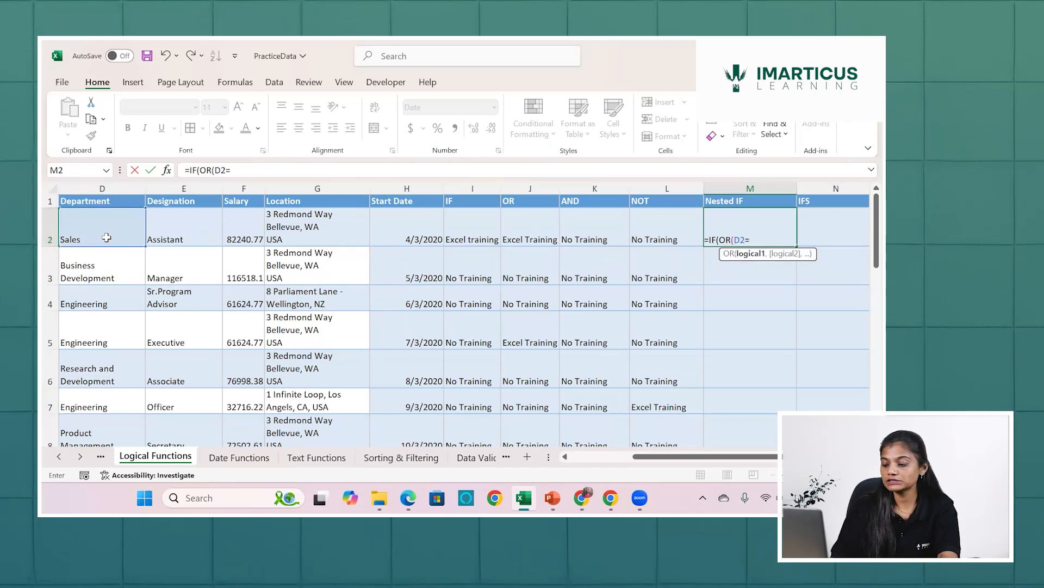
text("Engin)
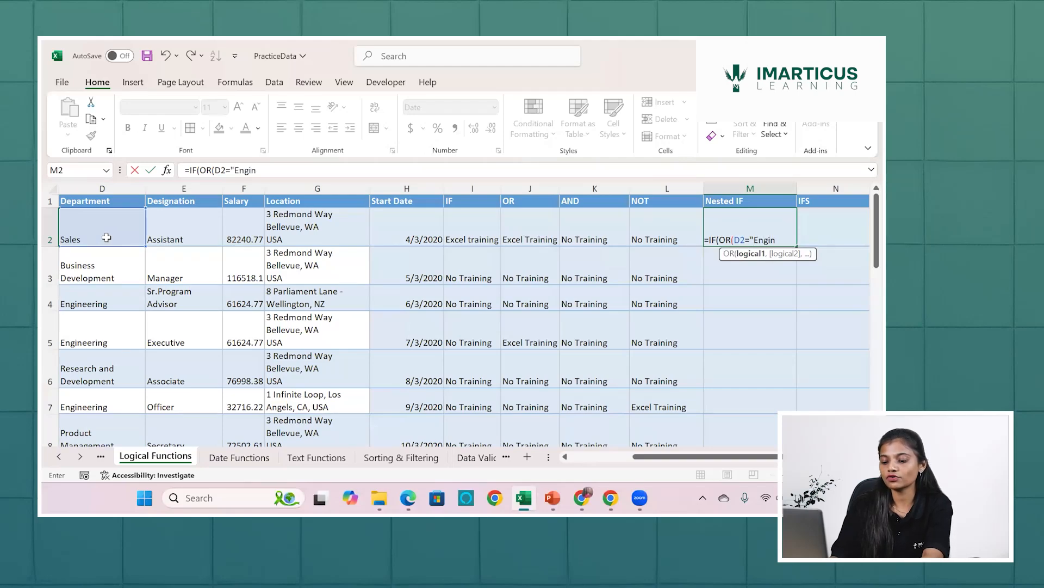
text(eering")
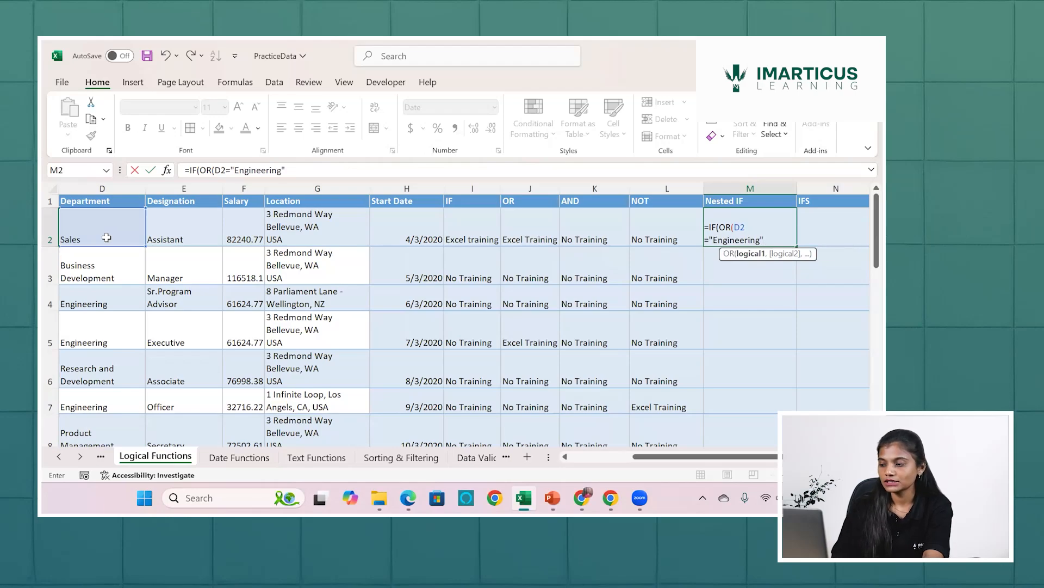
text(,)
Add D2="Business Development" as the second OR condition in the M2 formula and close the OR function.
click(91, 238)
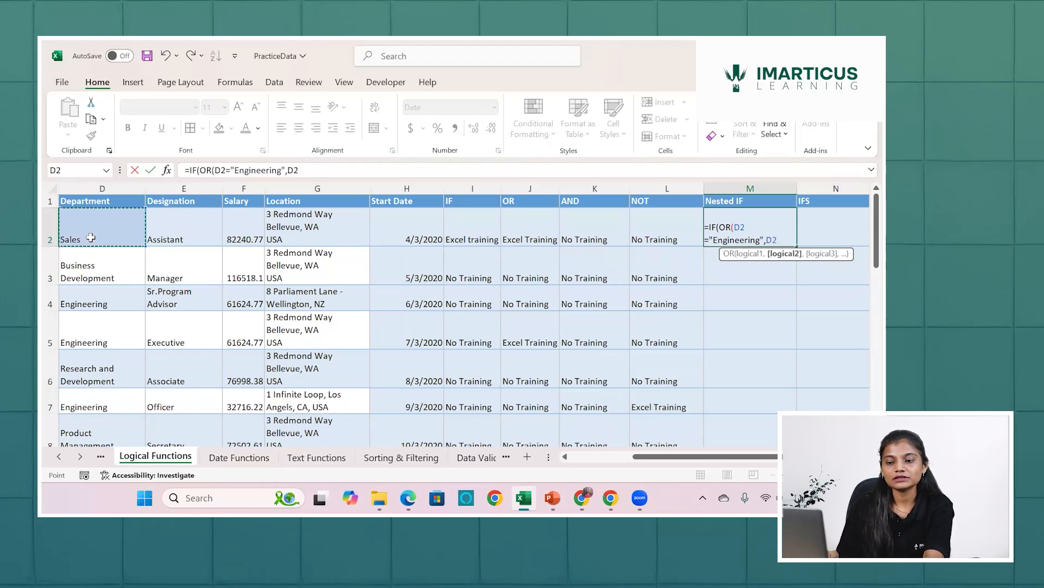
text(=)
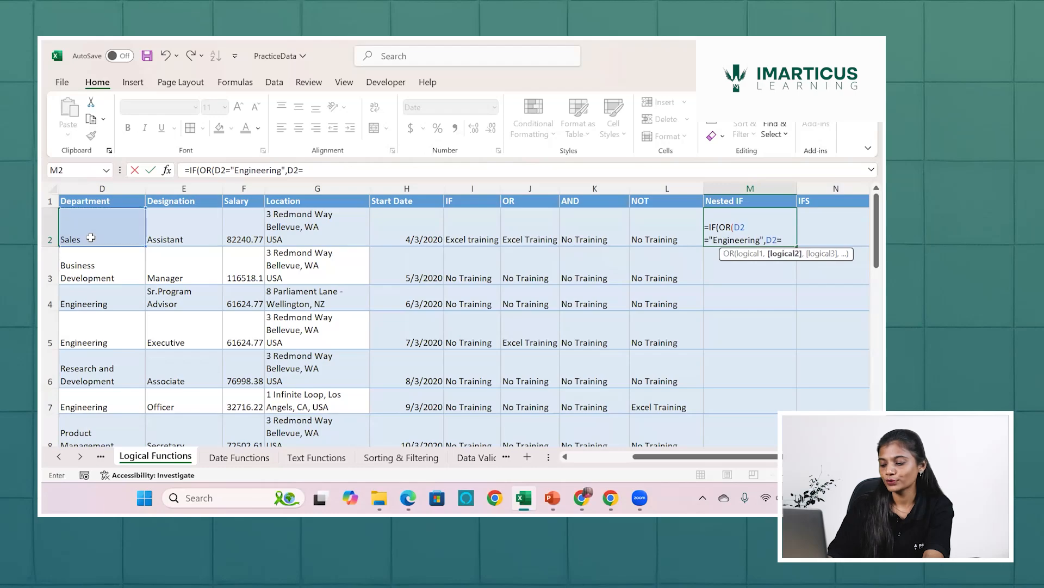
text("Bsu)
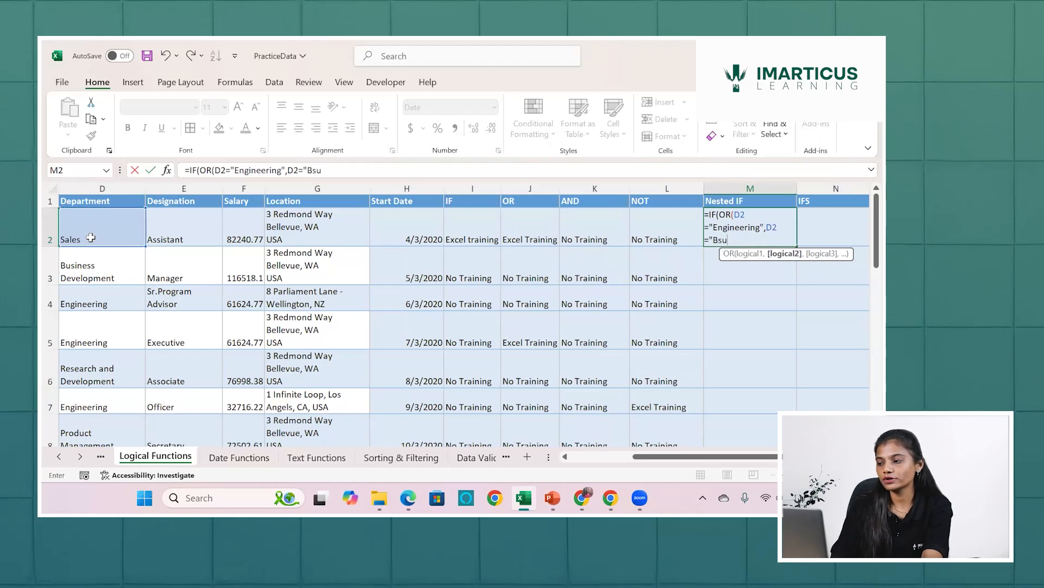
key(BackSpace)
key(BackSpace)
text(usin)
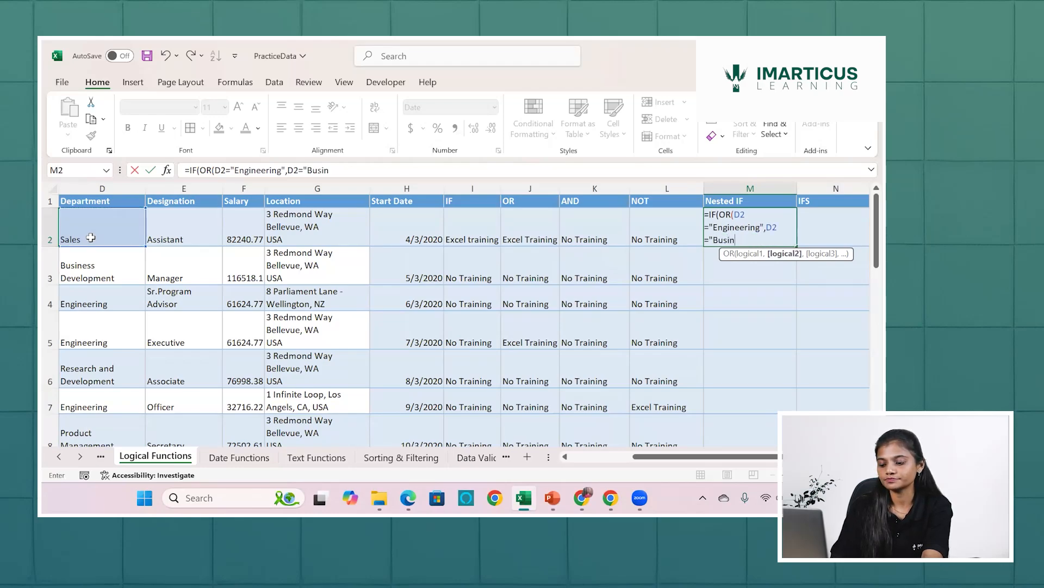
text(ess Devel)
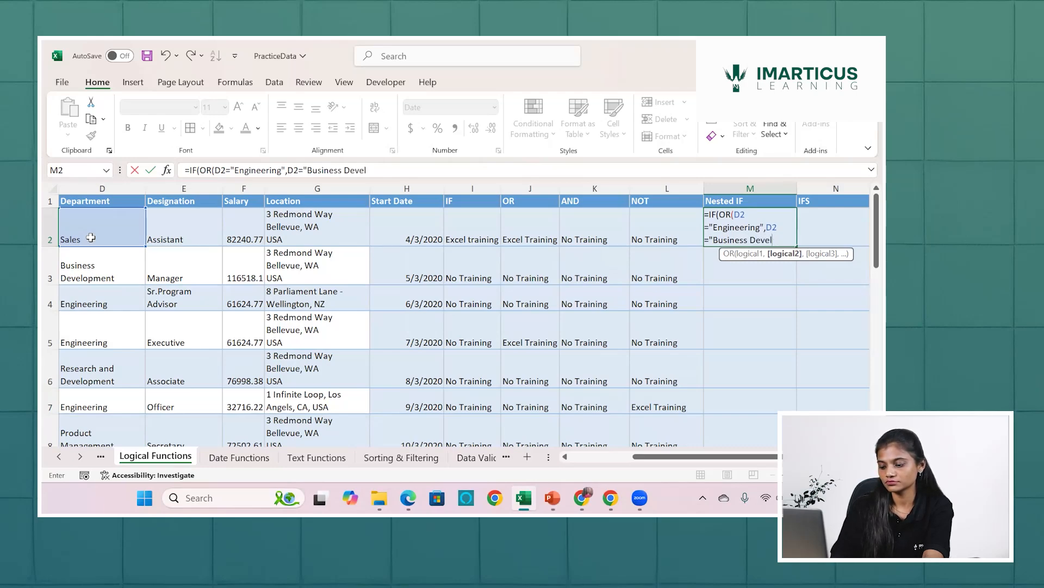
text(opment)
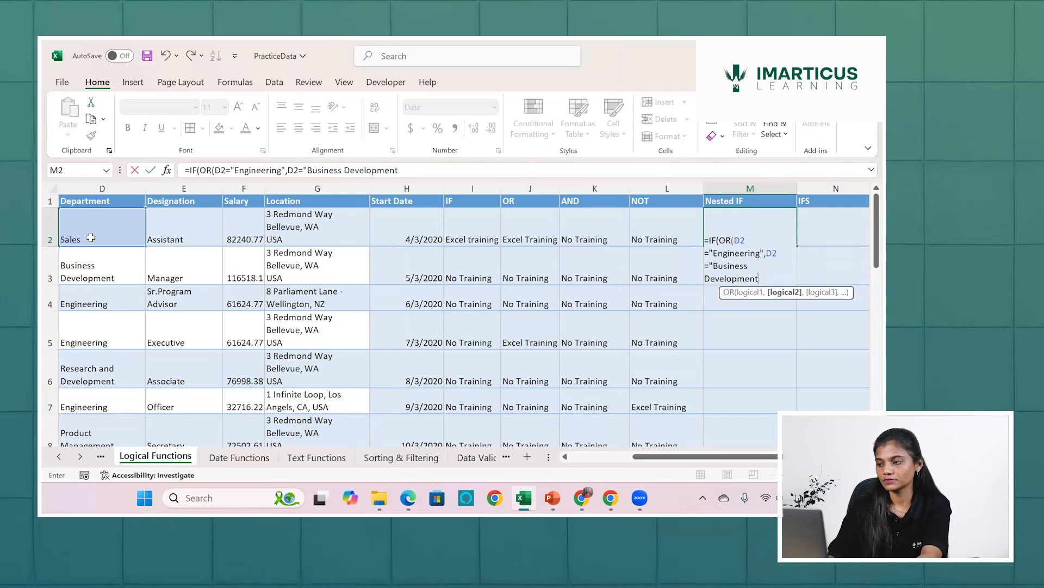
text("))
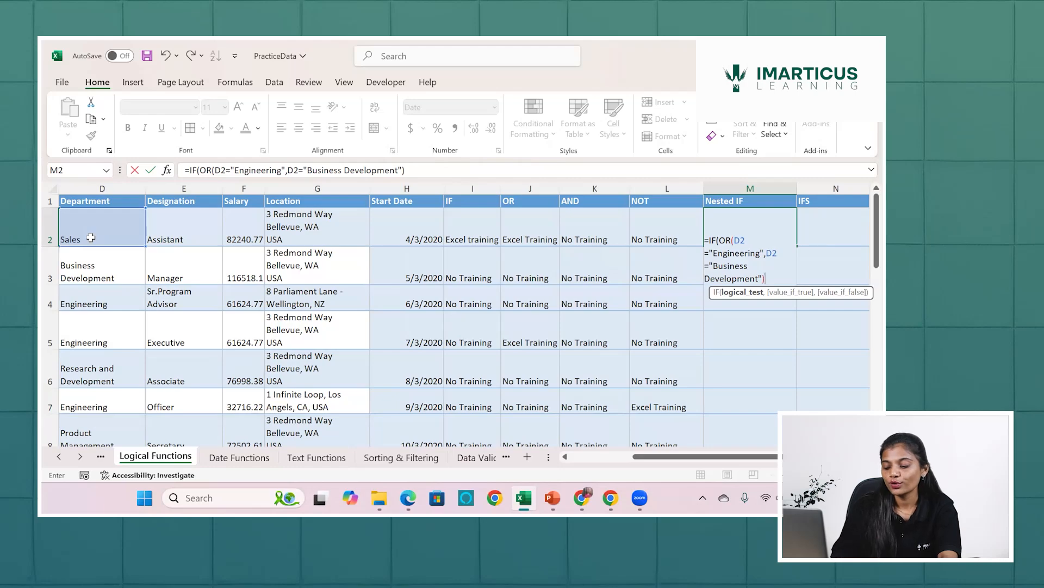
Enter "Level 1" as the value if true in the M2 IF formula.
text(,"Le)
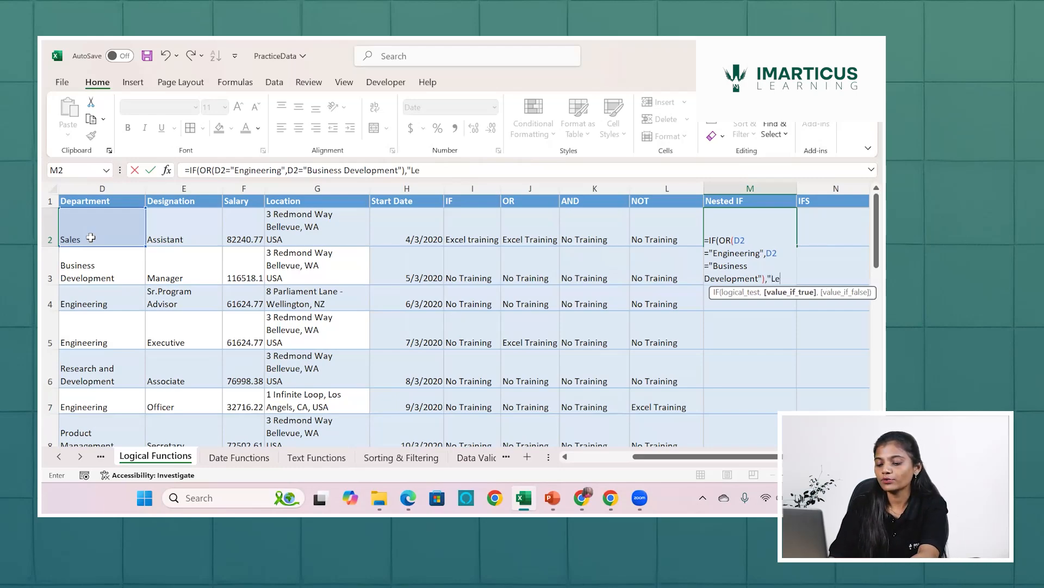
text(ve)
text(1)
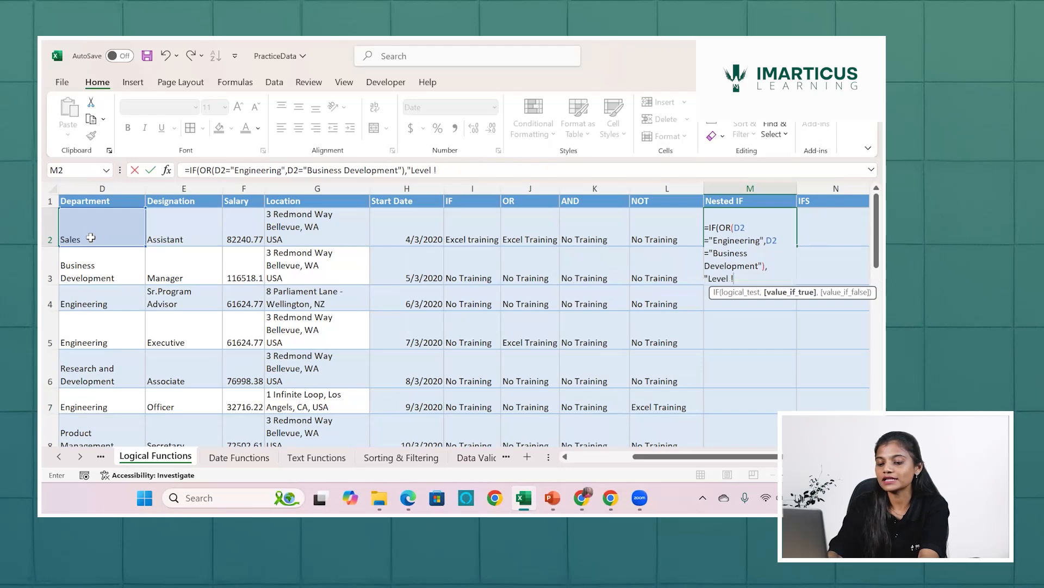
key(BackSpace)
key(BackSpace)
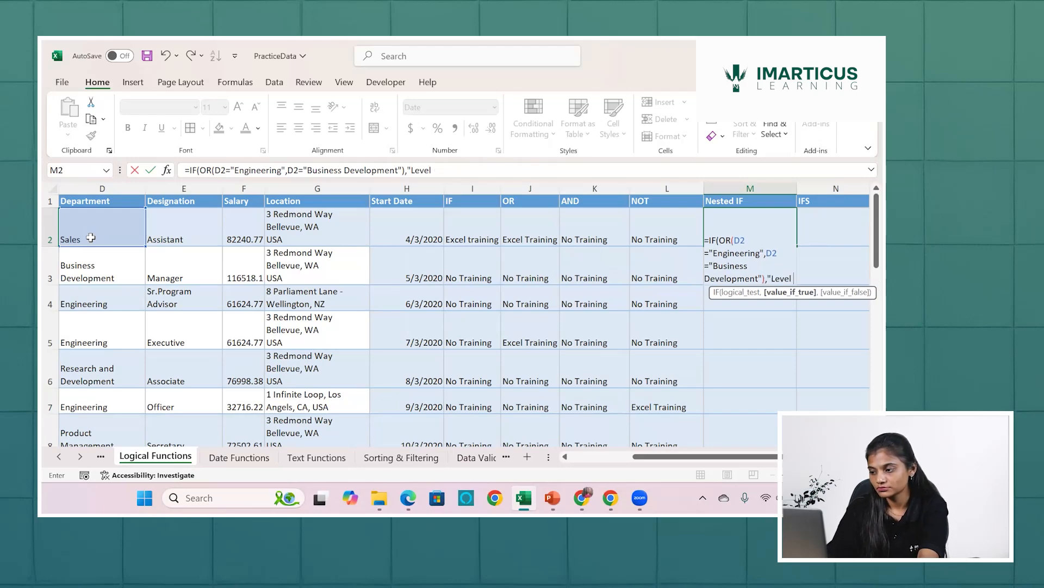
text(1)
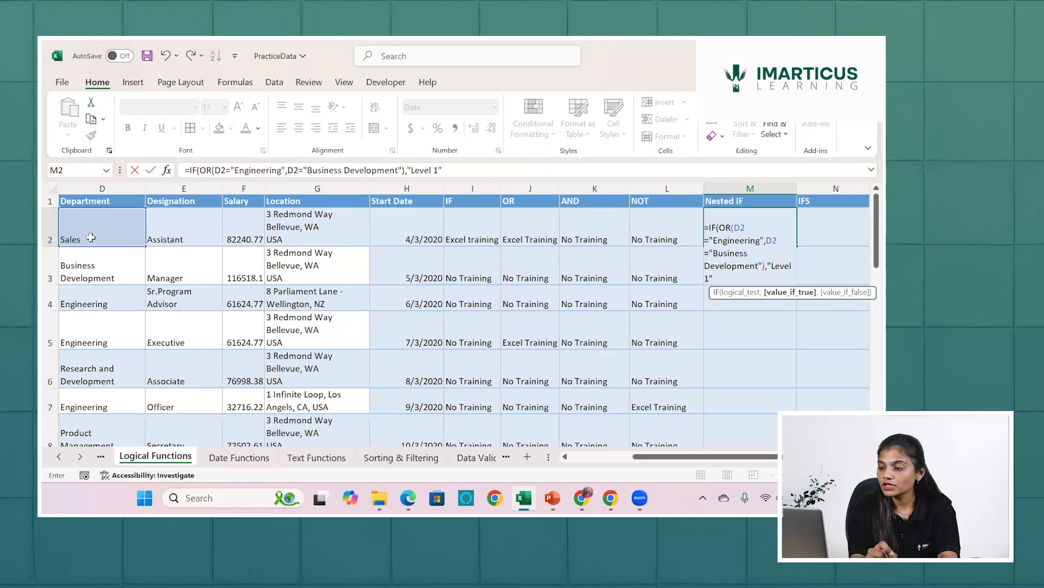
Enter "Level 2" as the value if false and complete the IF formula in M2.
text(,)
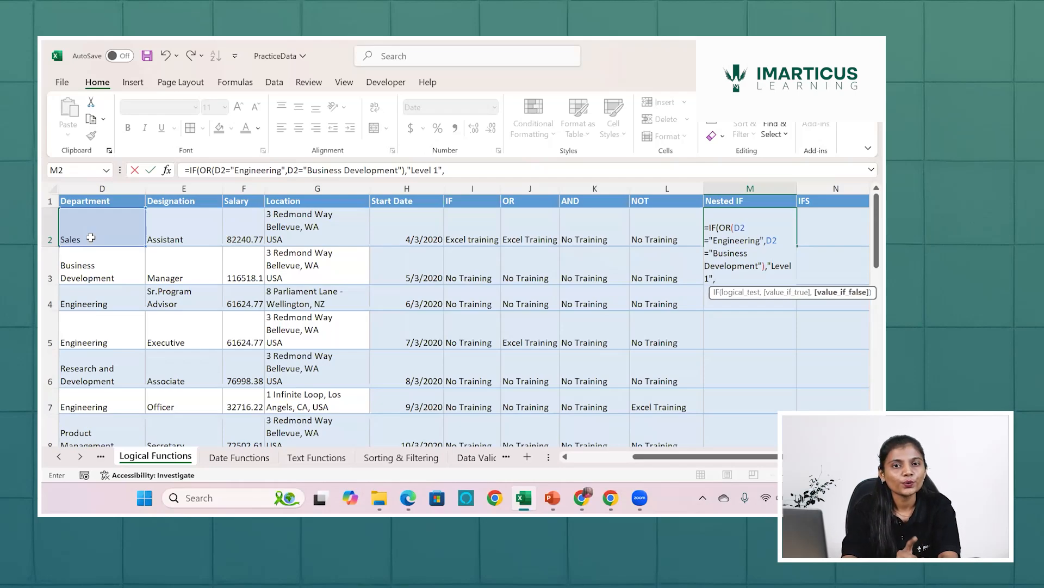
text("Level 1","Le)
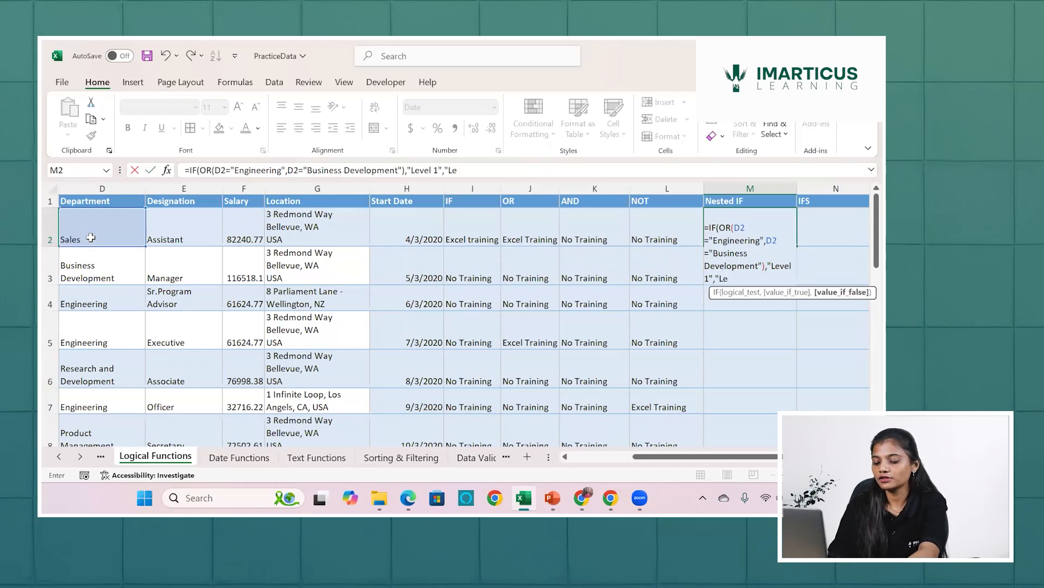
text(ve)
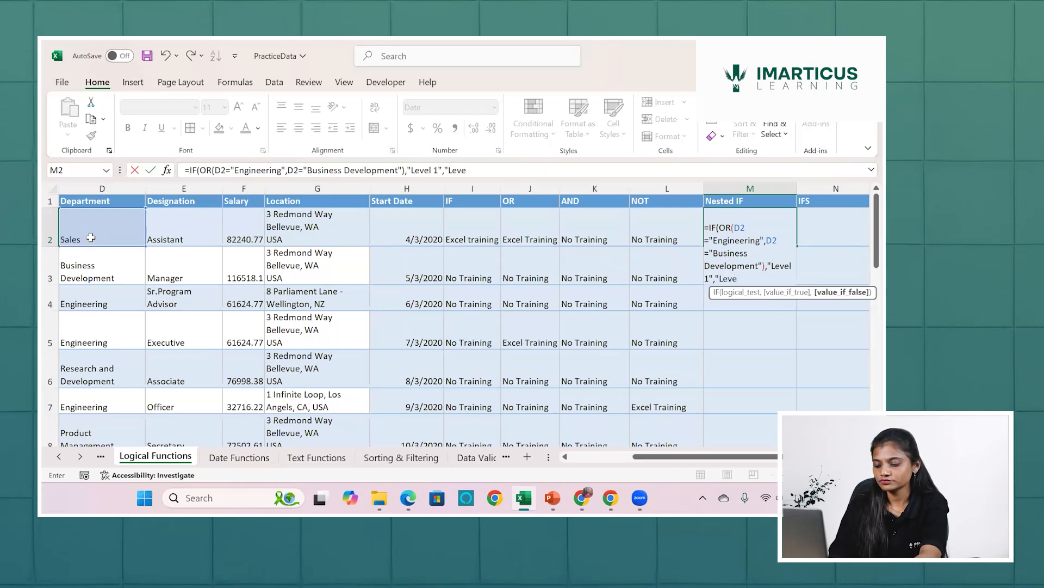
text(l2)
key(BackSpace)
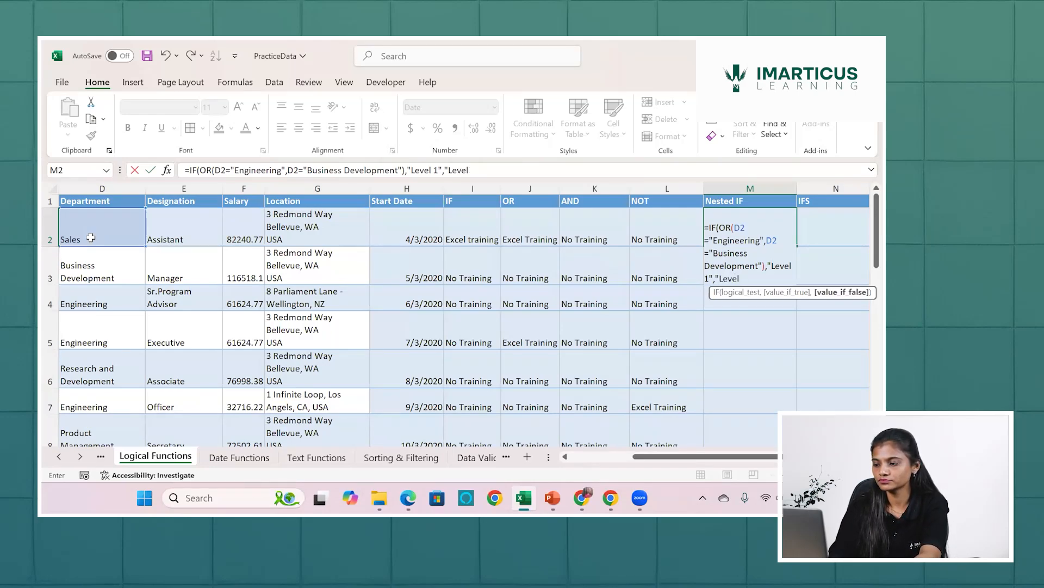
text(2")
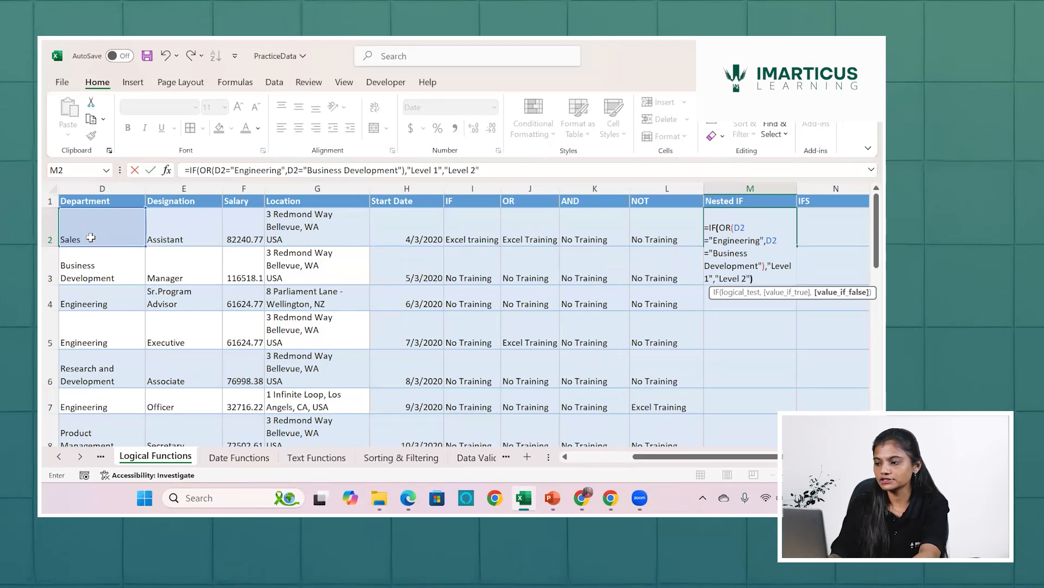
key(Return)
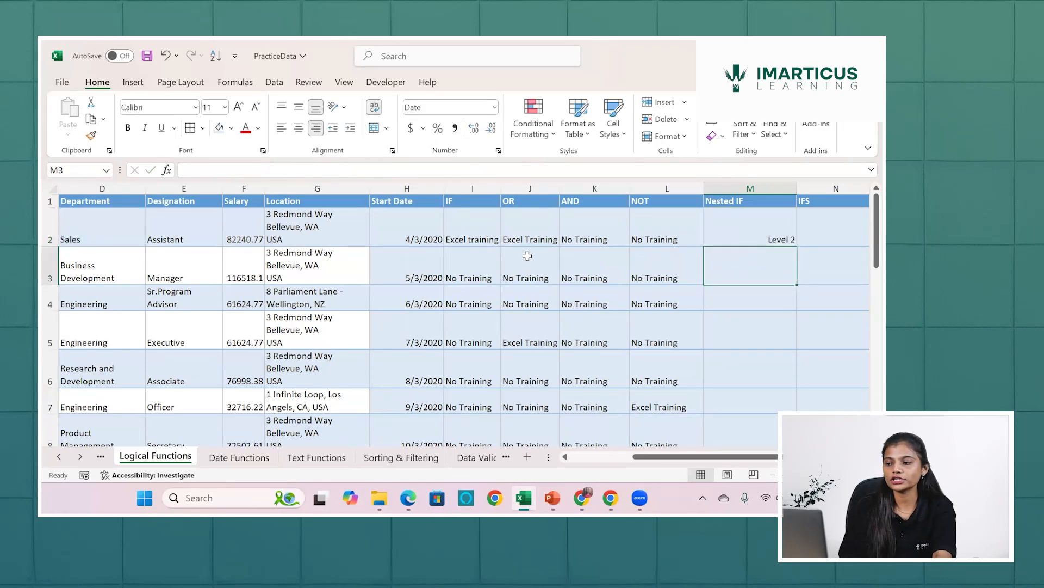
Check the M2 result against the department in D2 and fill the formula down the Nested IF column.
click(725, 230)
scroll(726, 230, left, 1)
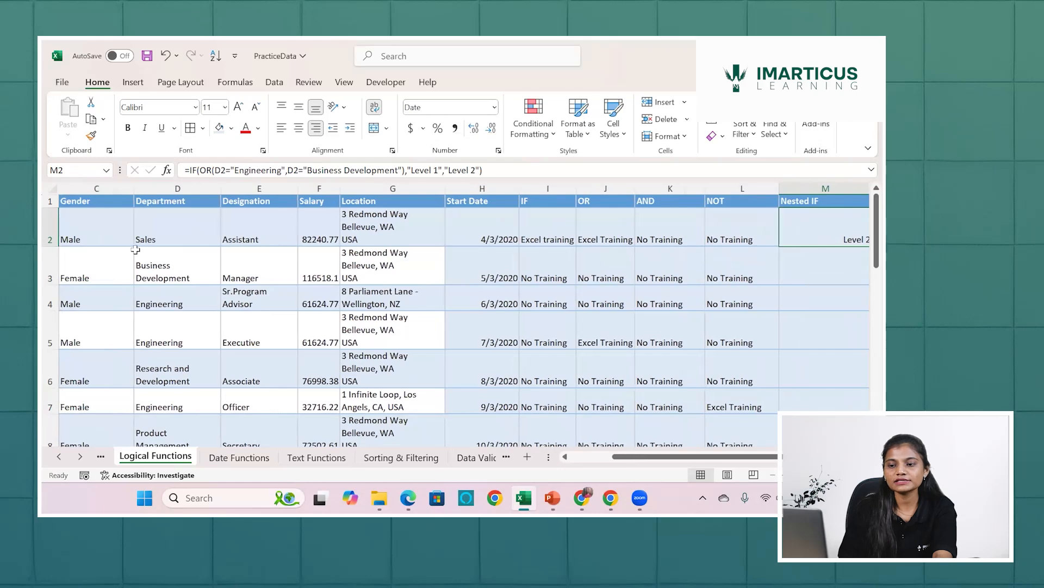
click(171, 233)
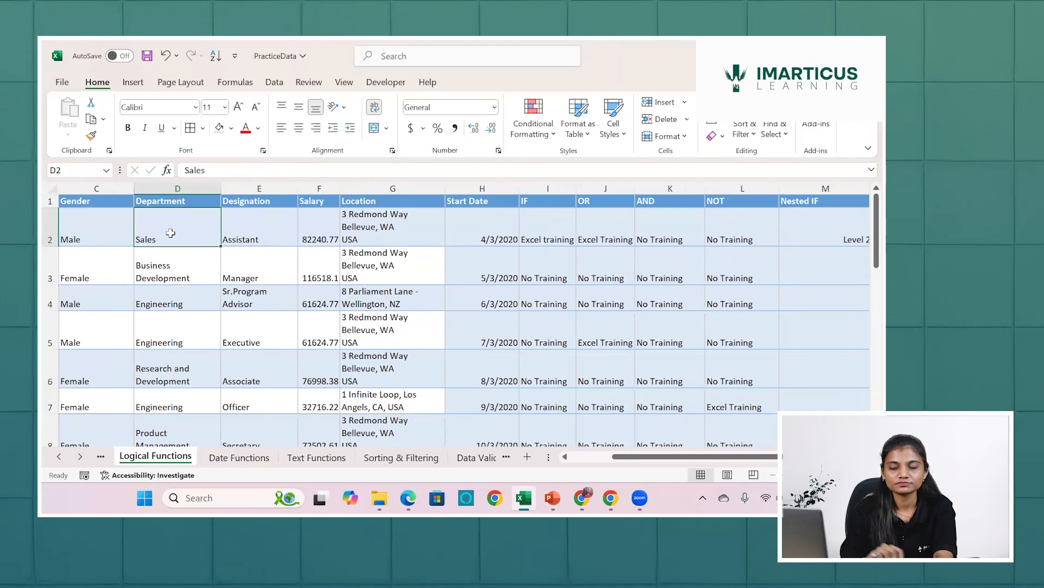
scroll(170, 232, right, 4)
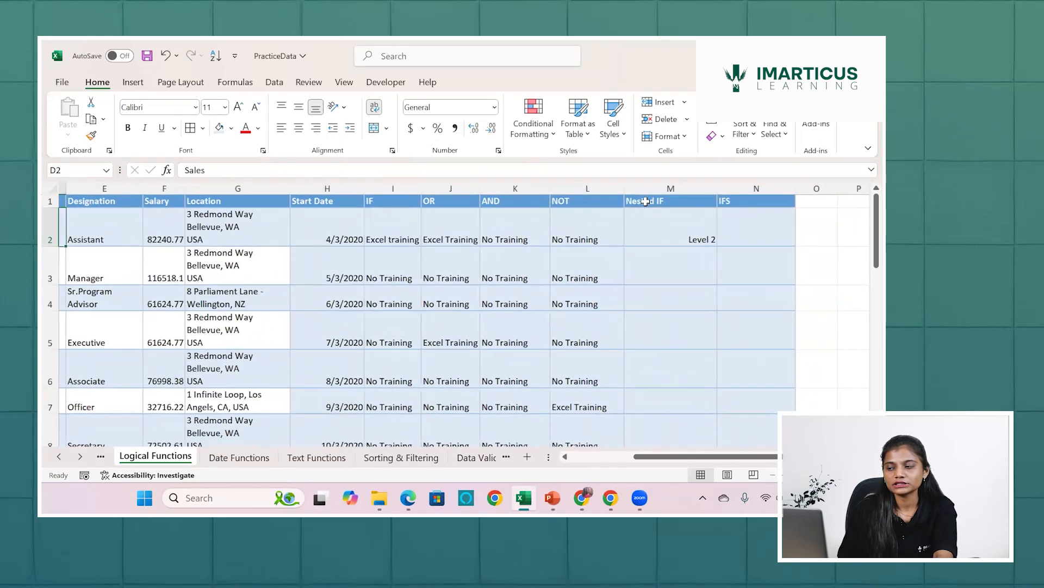
click(702, 242)
double_click(710, 246)
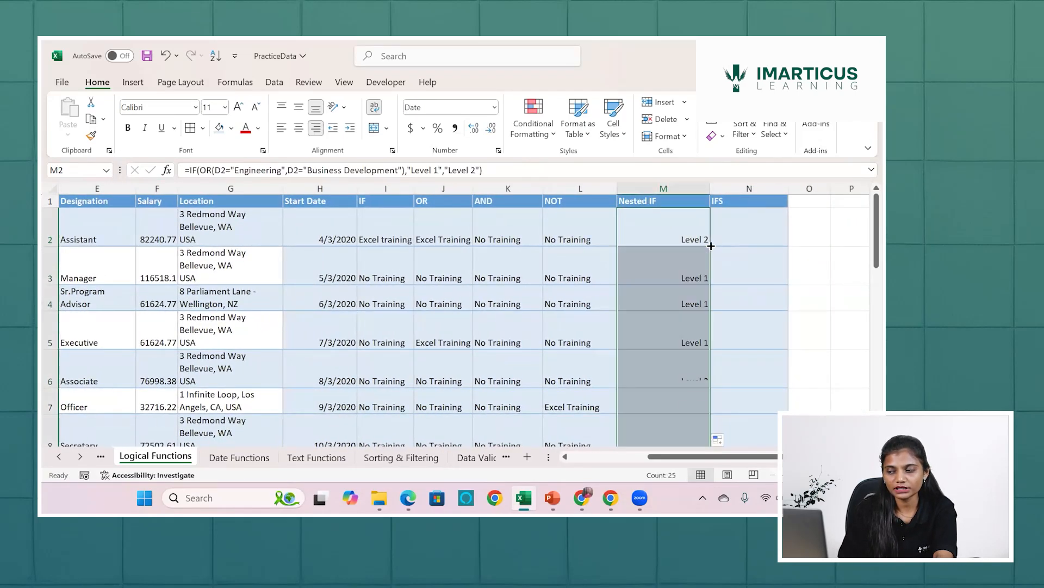
Compare the Nested IF results in rows 3 to 6 with the departments in D3 to D6.
click(675, 271)
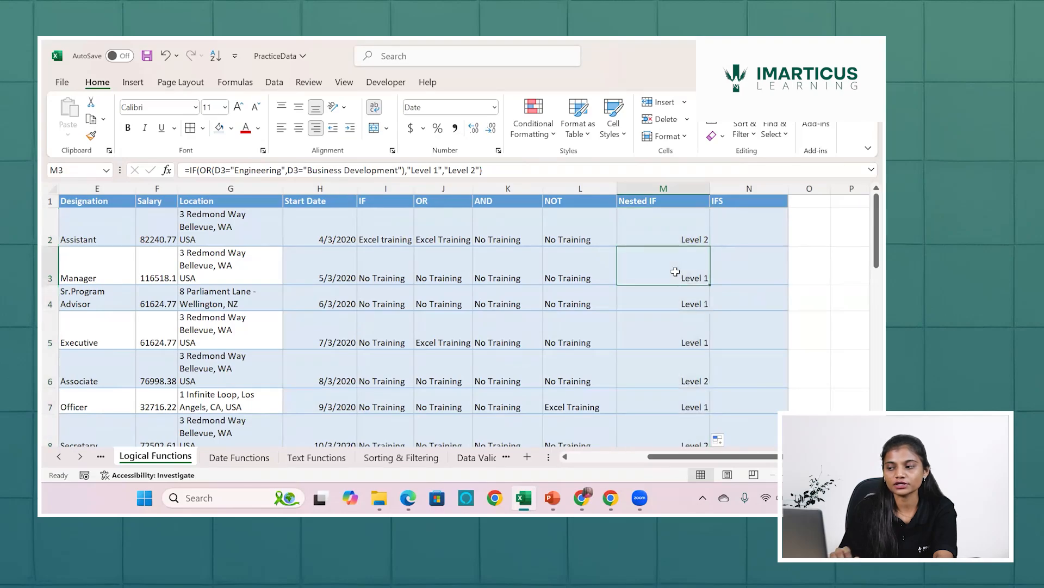
scroll(676, 271, left, 5)
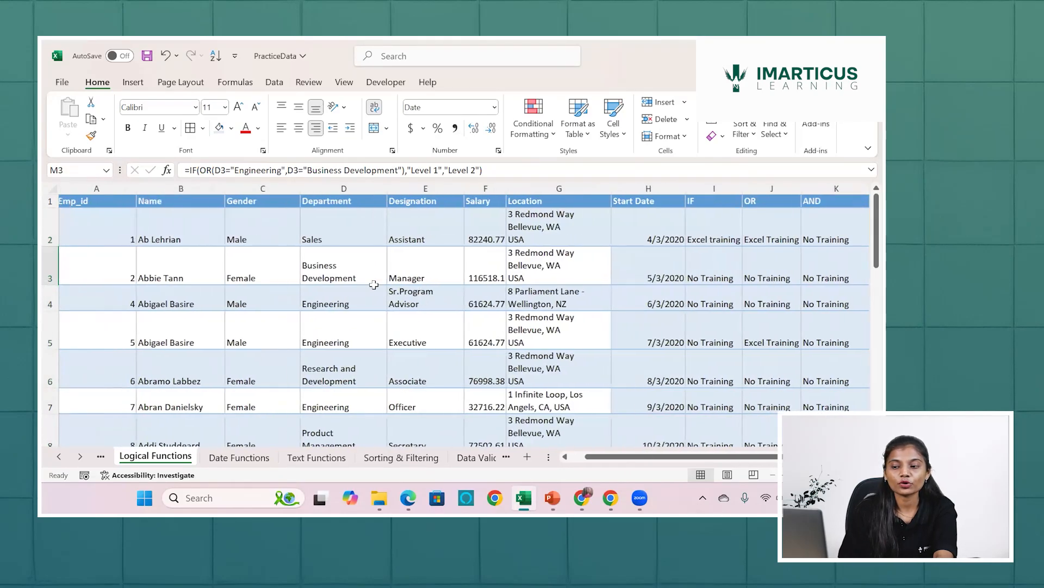
click(362, 280)
scroll(362, 279, right, 4)
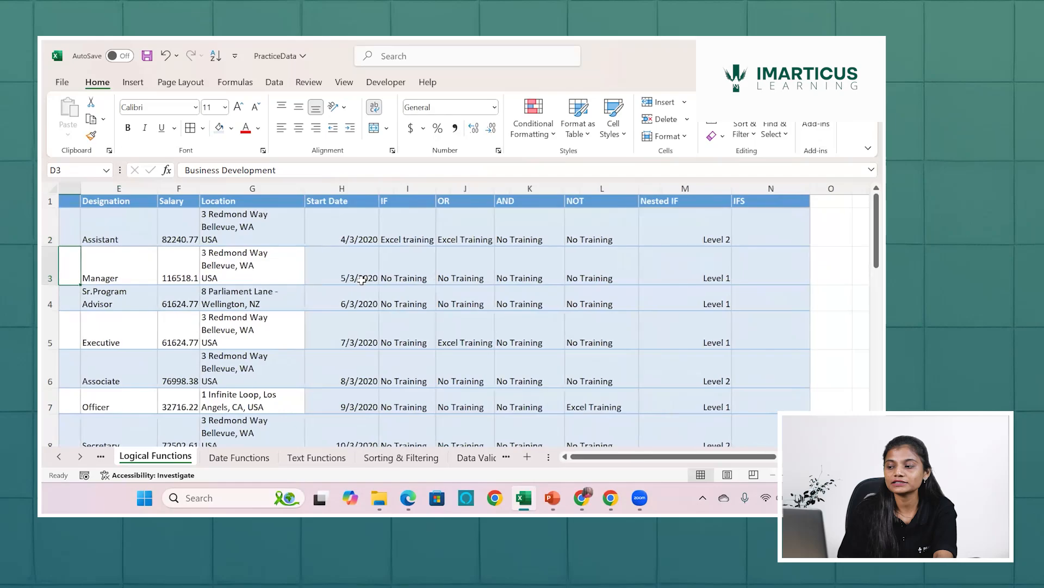
scroll(191, 304, left, 2)
click(192, 304)
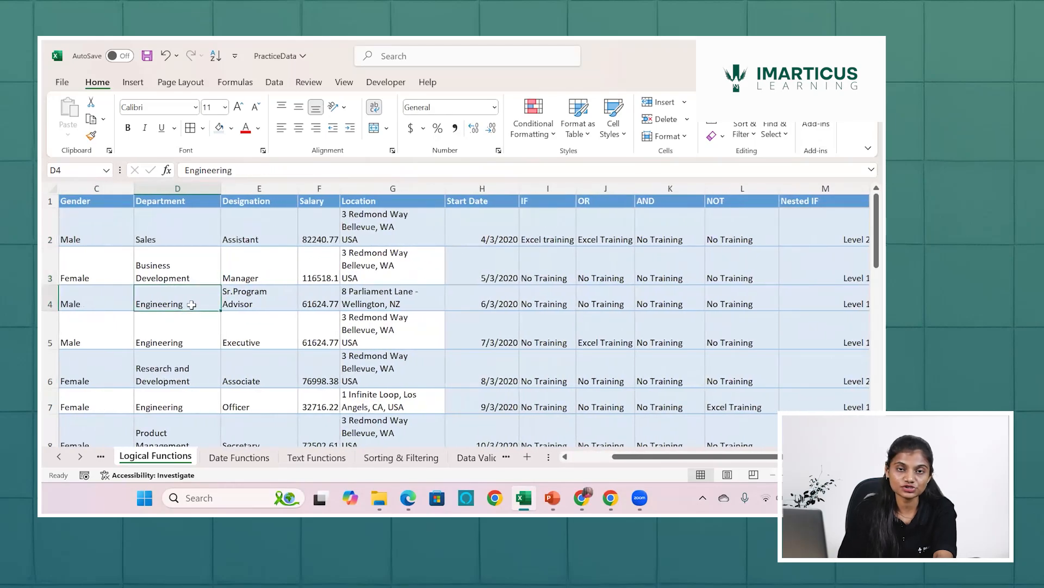
scroll(224, 303, right, 5)
scroll(345, 348, left, 5)
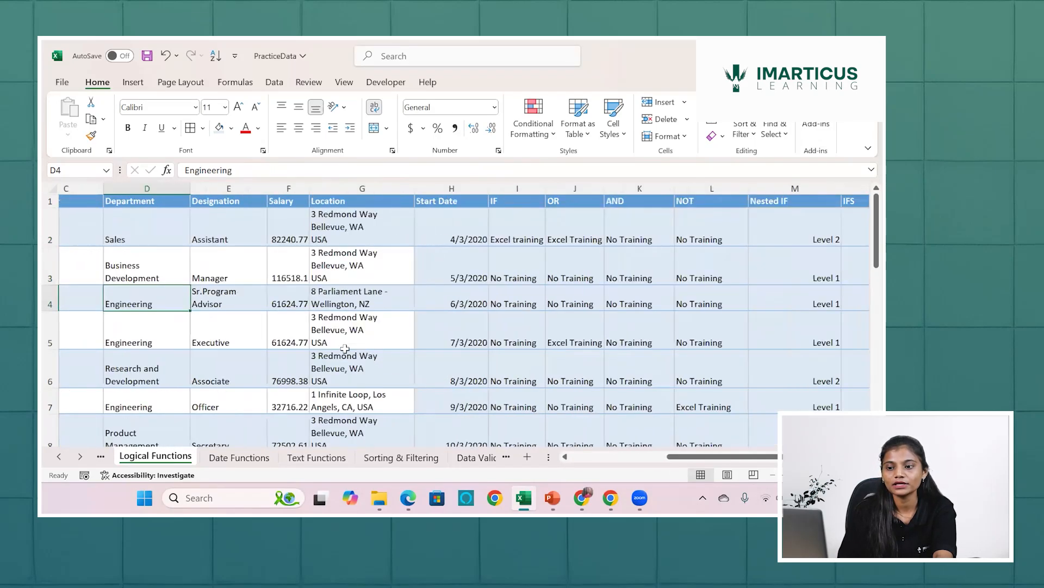
scroll(345, 348, left, 3)
click(332, 337)
scroll(330, 334, right, 3)
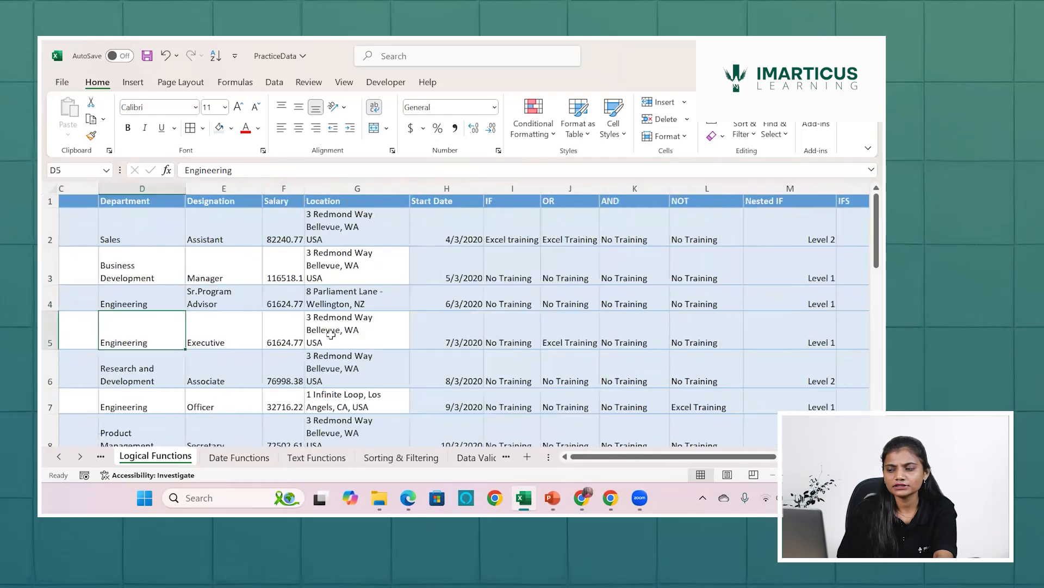
scroll(330, 334, right, 1)
scroll(185, 362, left, 2)
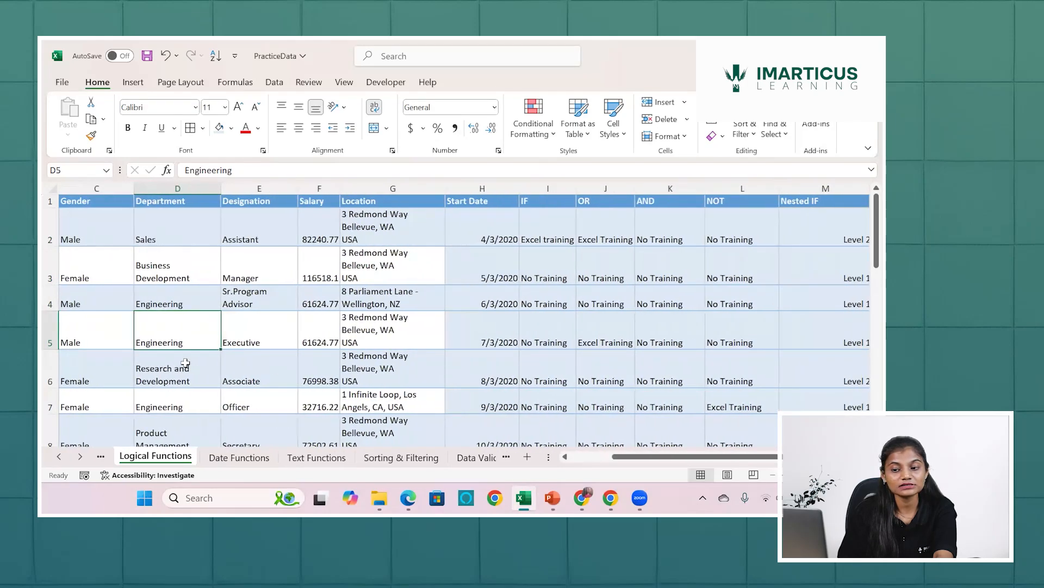
click(185, 363)
scroll(186, 363, right, 3)
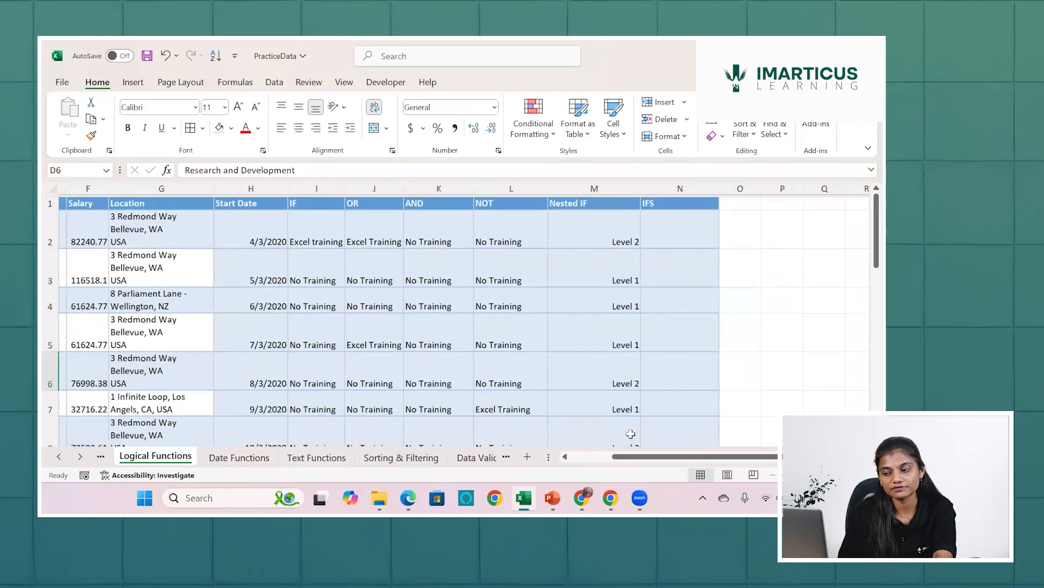
scroll(477, 361, left, 5)
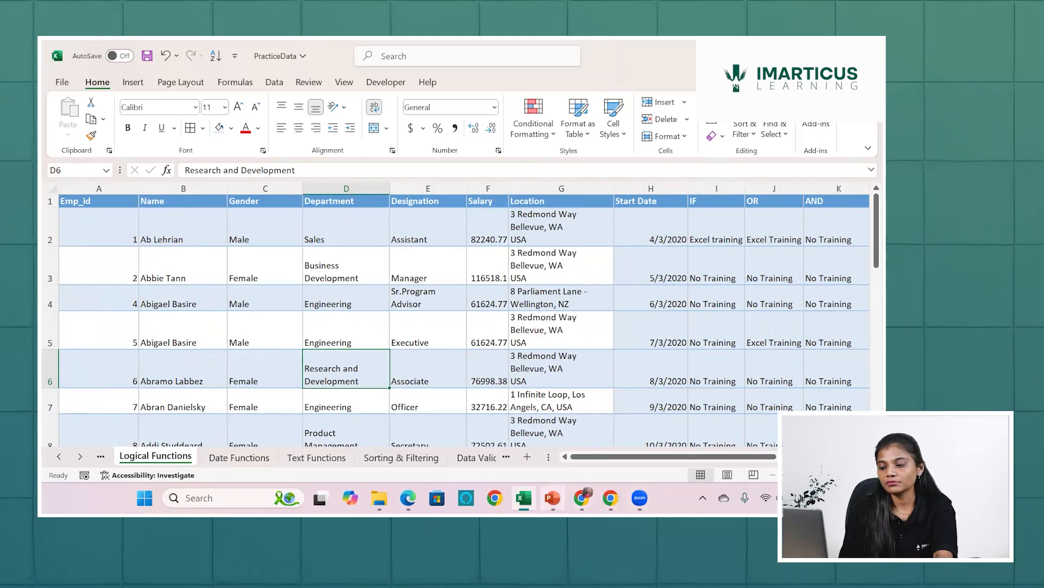
Switch to PowerPoint, present the slide "Questions to be solved with data" to reread the department level rules, and return to Excel.
click(553, 498)
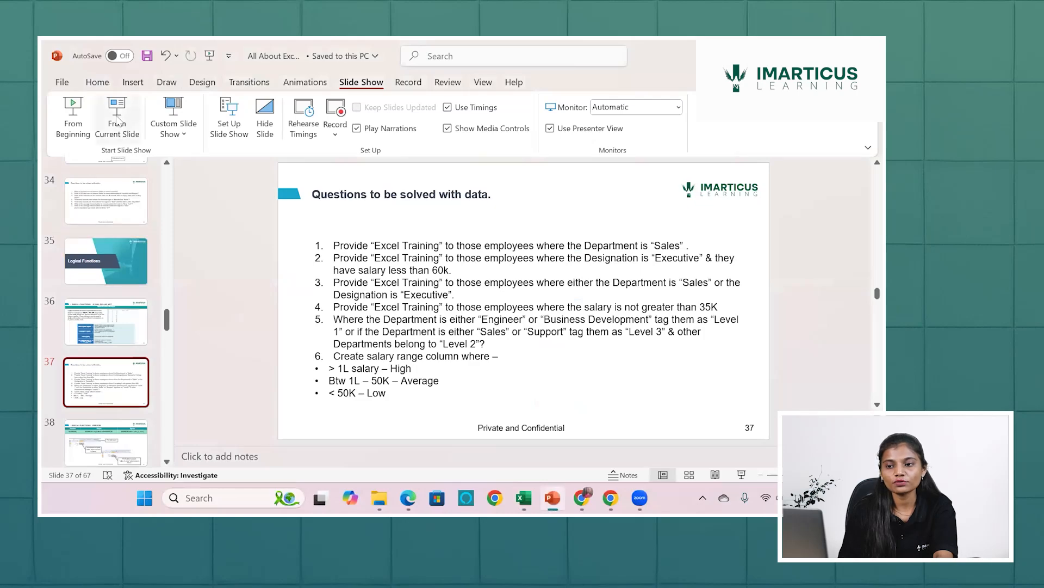
click(117, 117)
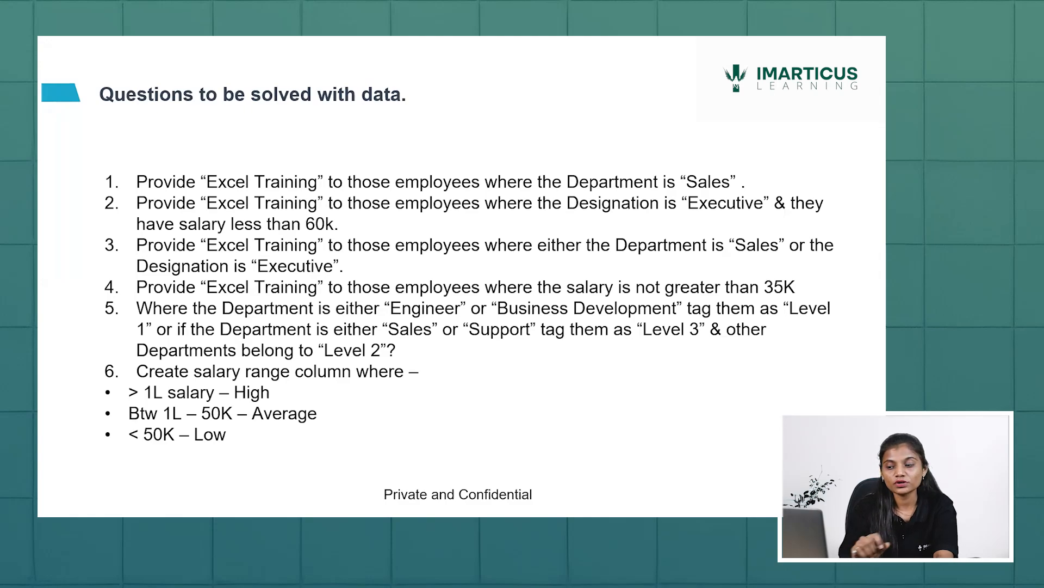
key(Escape)
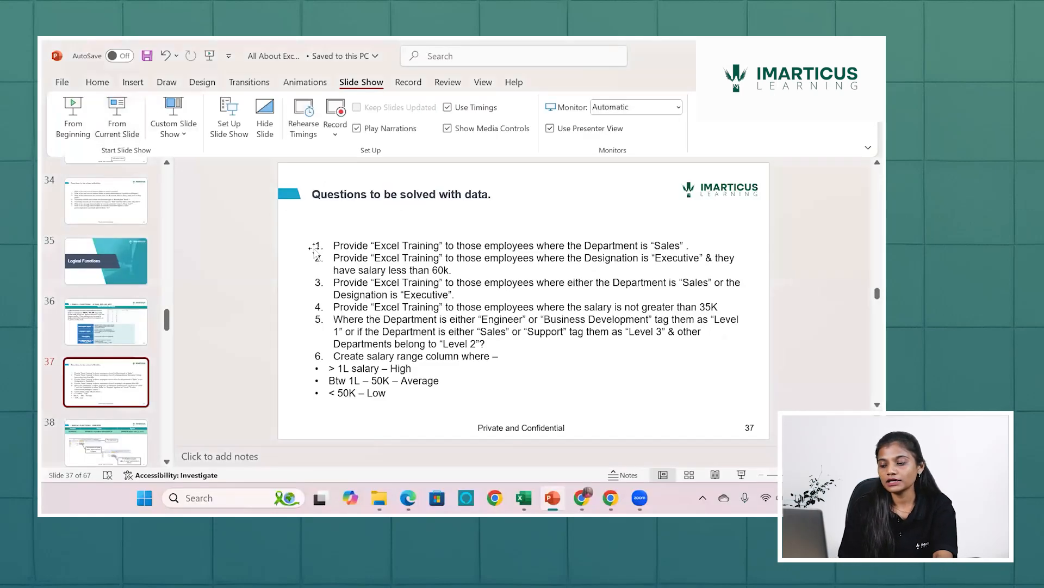
click(523, 498)
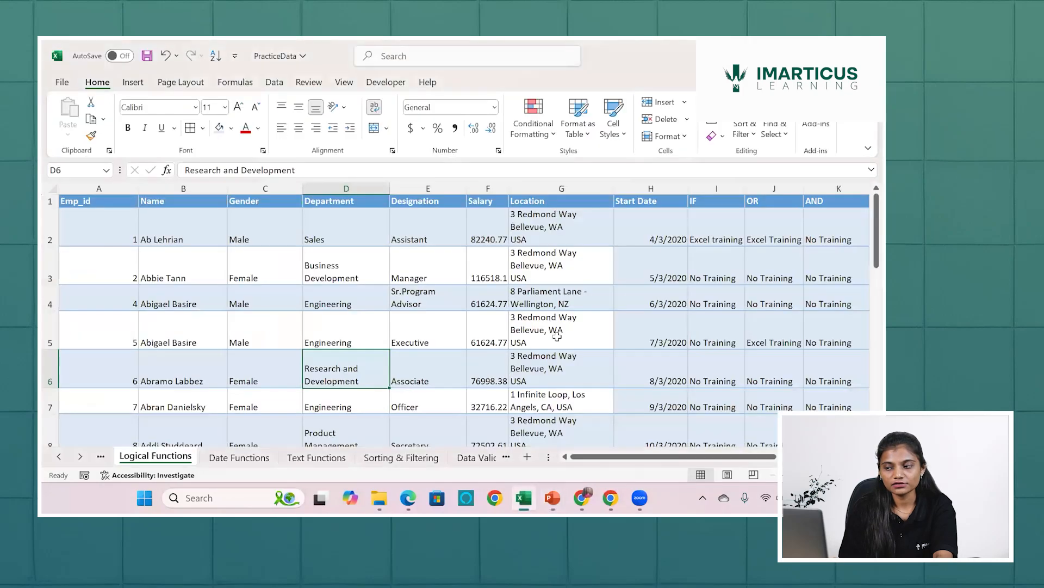
Edit the Nested IF formula in M2 and remove "Level 2" from its value-if-false argument.
scroll(458, 232, right, 5)
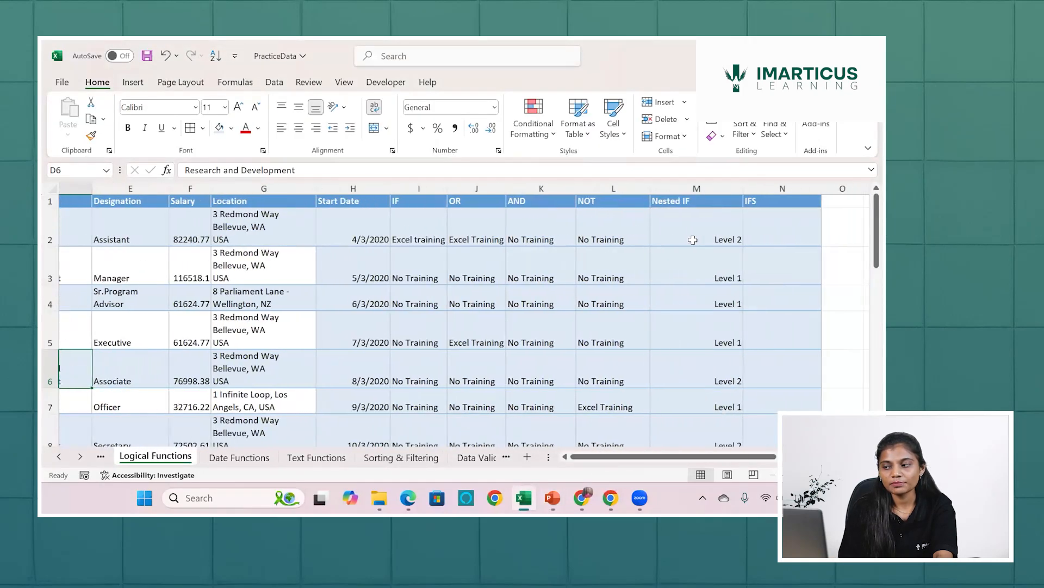
drag(383, 234, 693, 240)
click(693, 240)
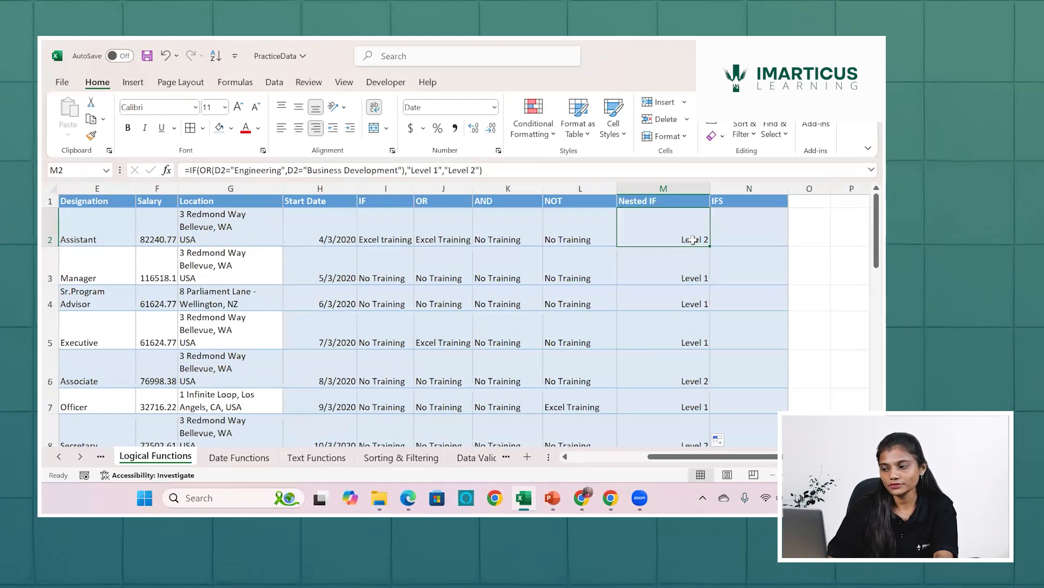
double_click(693, 240)
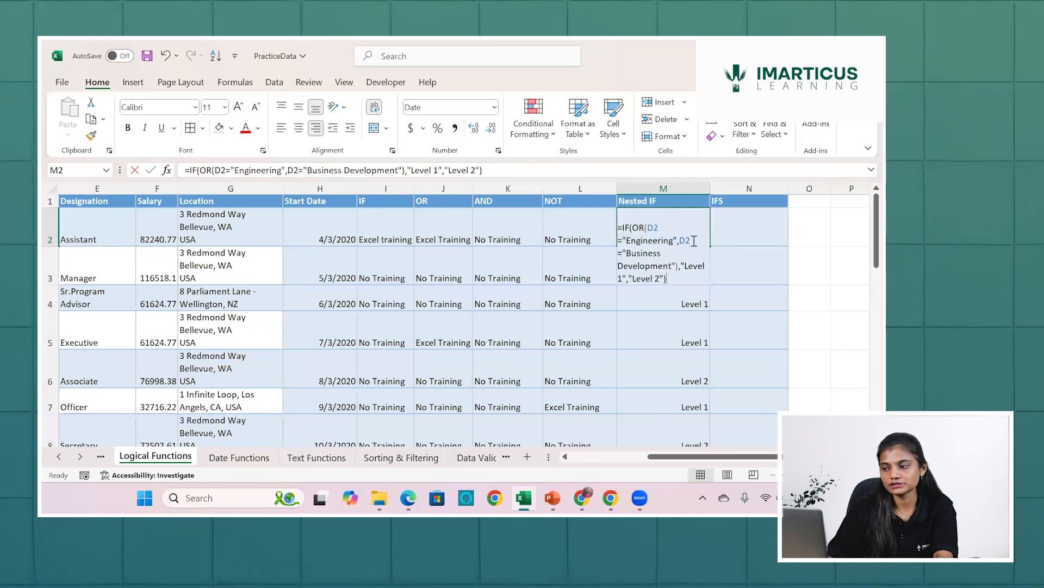
click(664, 277)
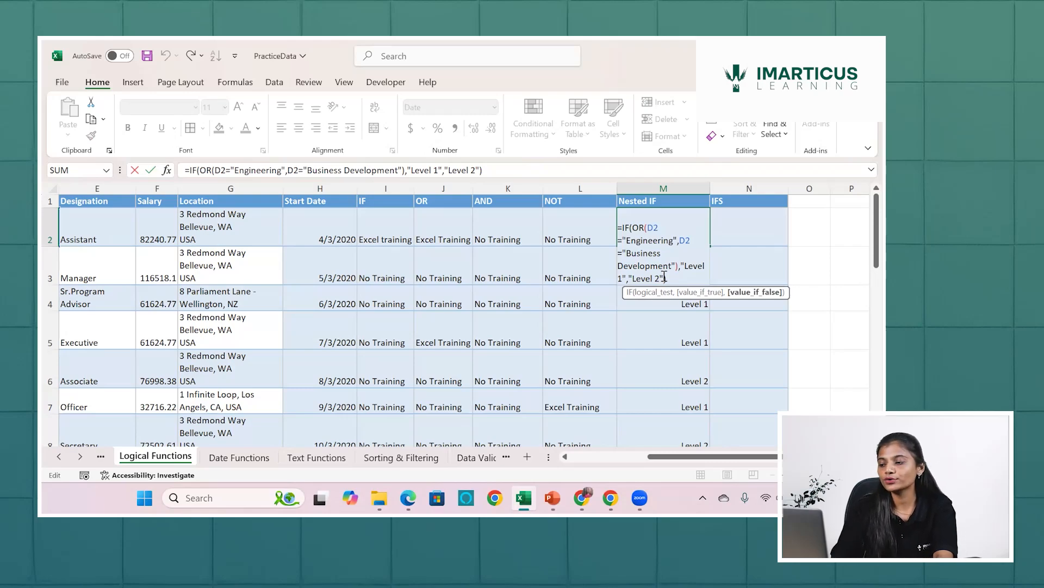
key(BackSpace)
key(BackSpace)
key(BackSpace)
key(BackSpace)
key(BackSpace)
key(BackSpace)
key(BackSpace)
key(BackSpace)
key(BackSpace)
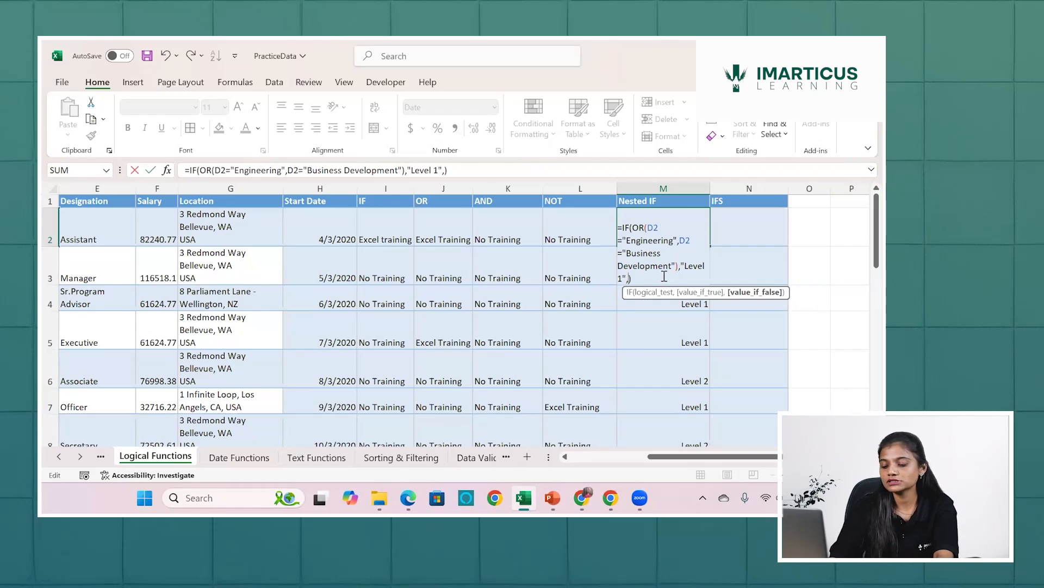
Insert a nested IF with an OR function as its logical test in the value-if-false argument of M2.
text(if)
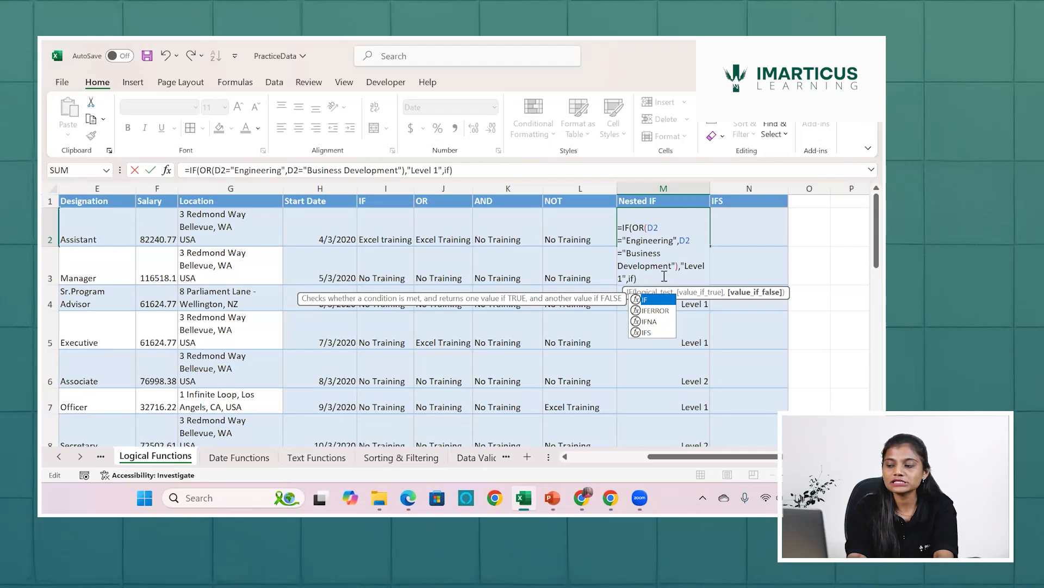
key(Tab)
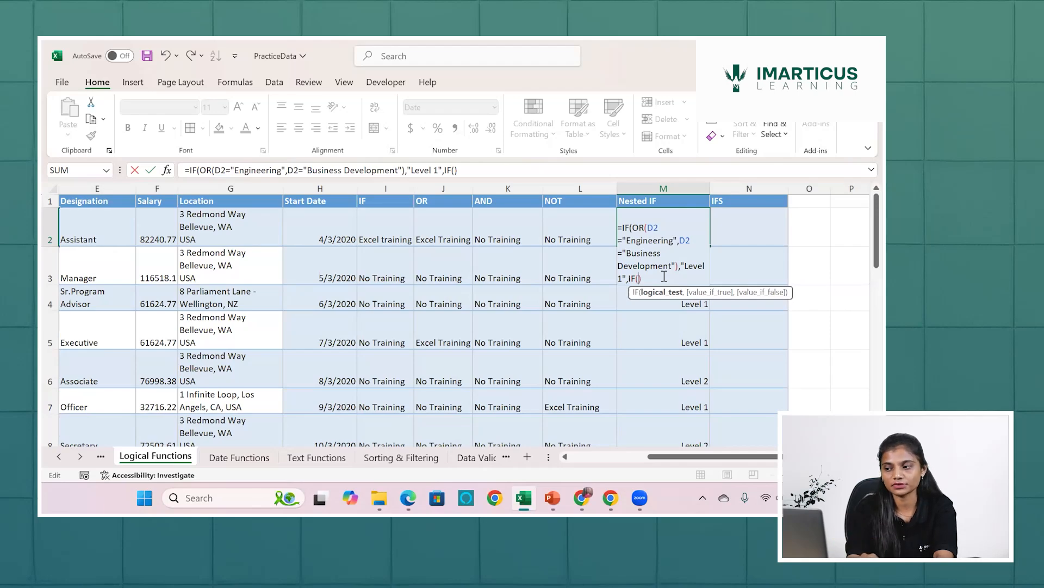
text(or)
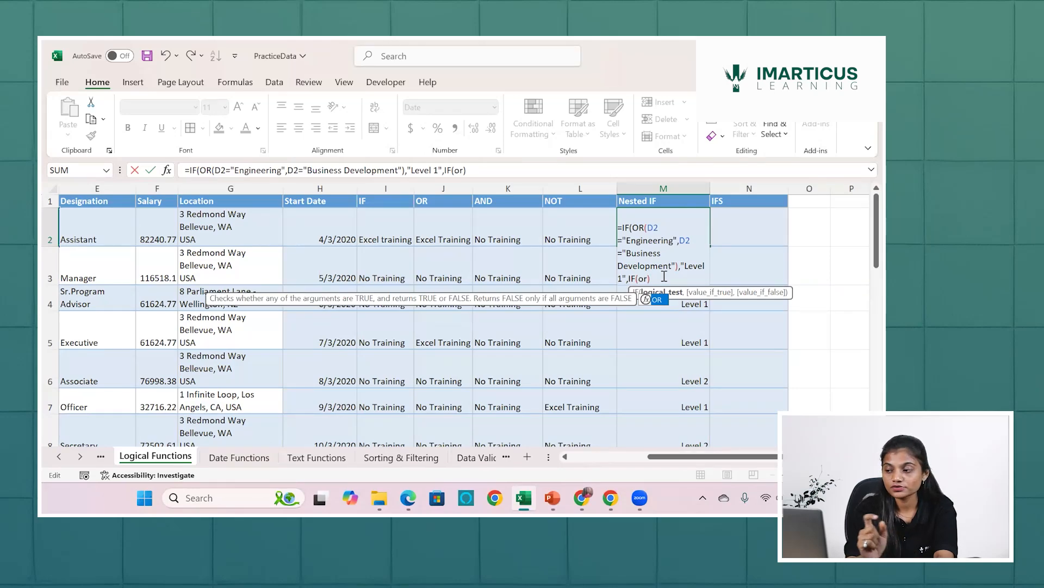
key(Tab)
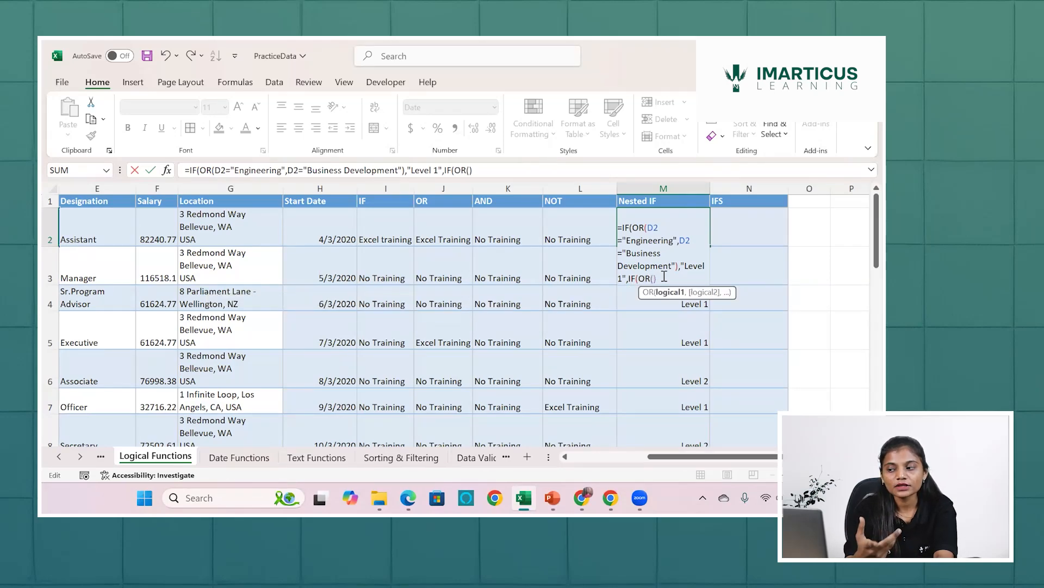
Enter D2="Sales" as the first condition of the inner OR function in M2.
scroll(265, 234, left, 3)
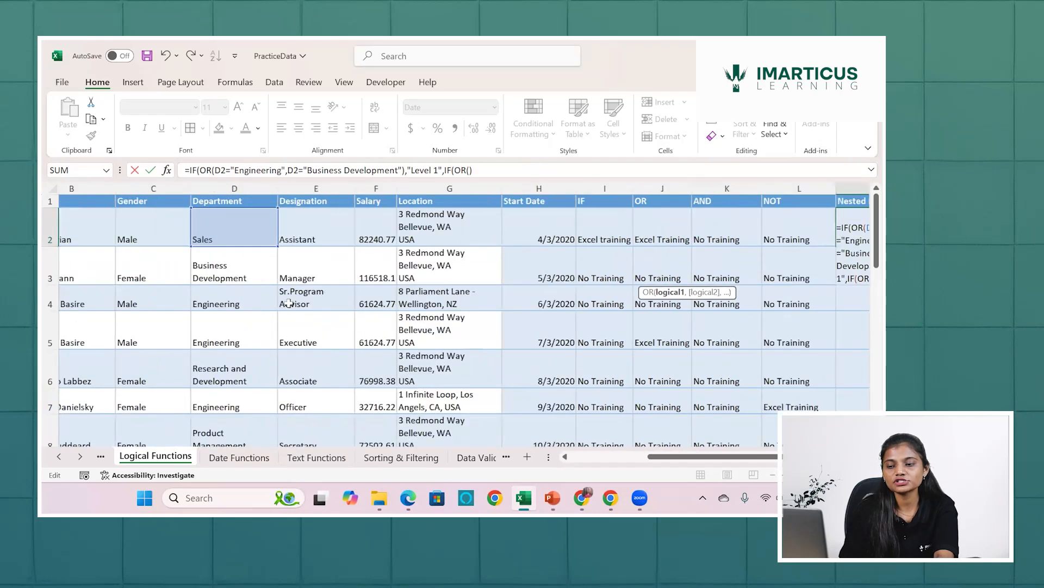
click(264, 234)
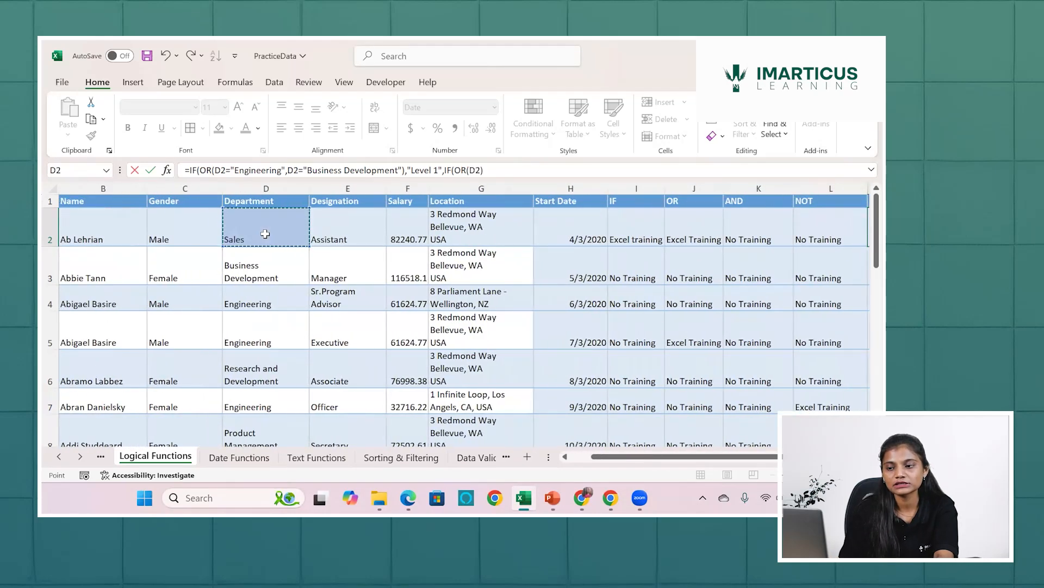
text(="Sal)
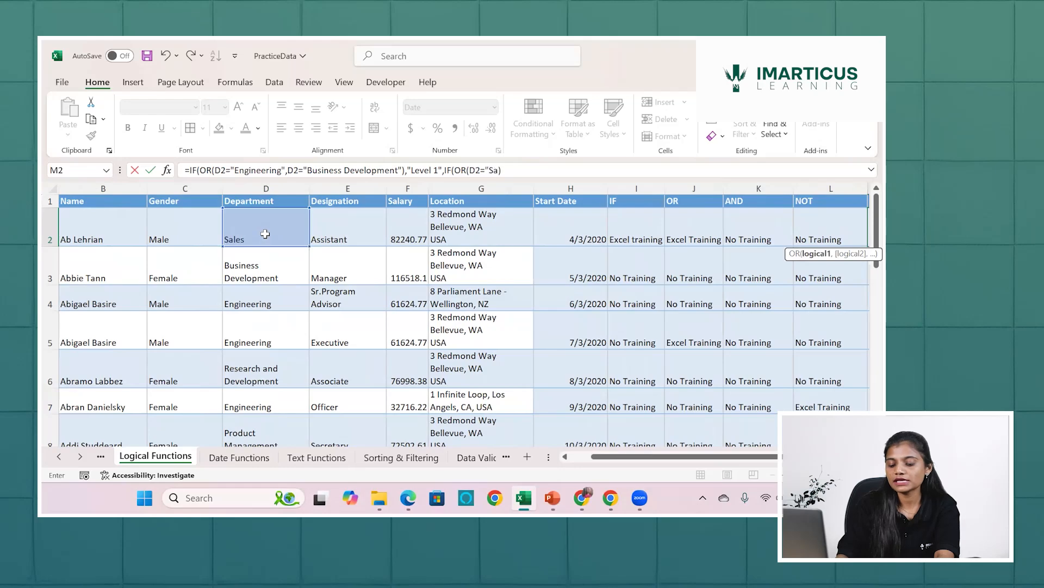
text(es")
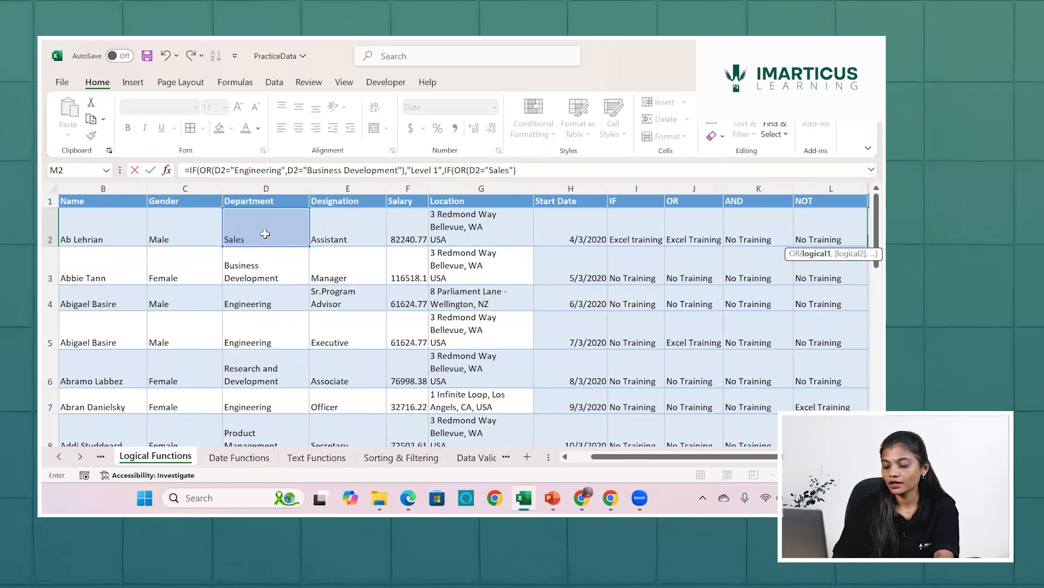
text(,)
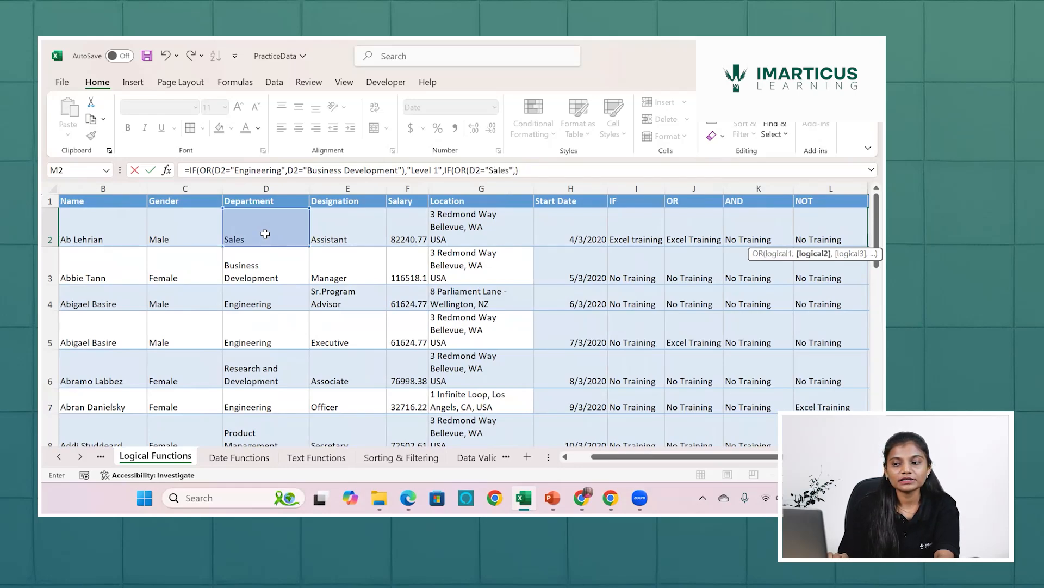
Add D2="support" as the second condition of the inner OR function and close its parenthesis.
click(265, 233)
text(=")
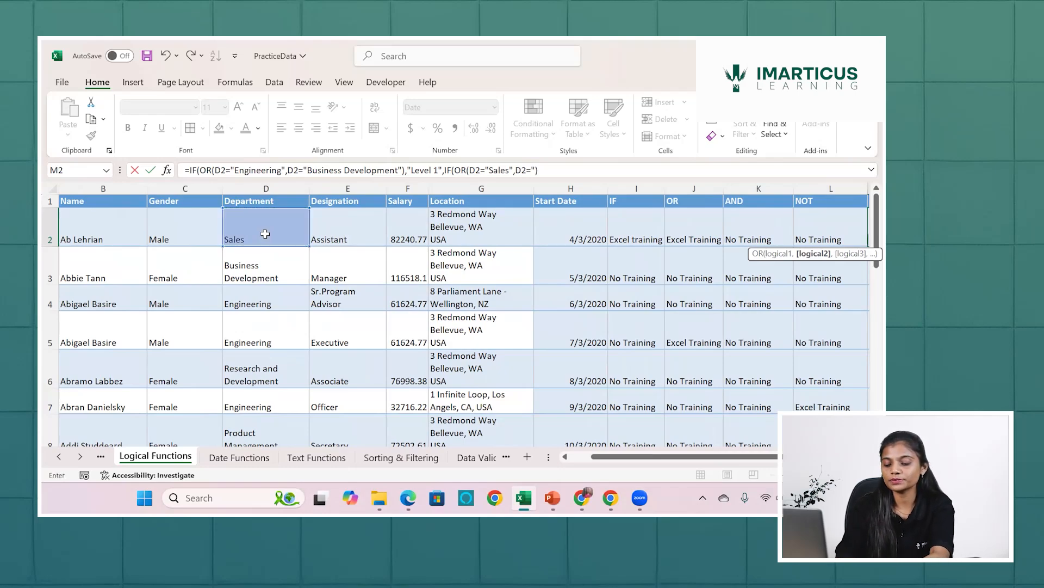
text(support)
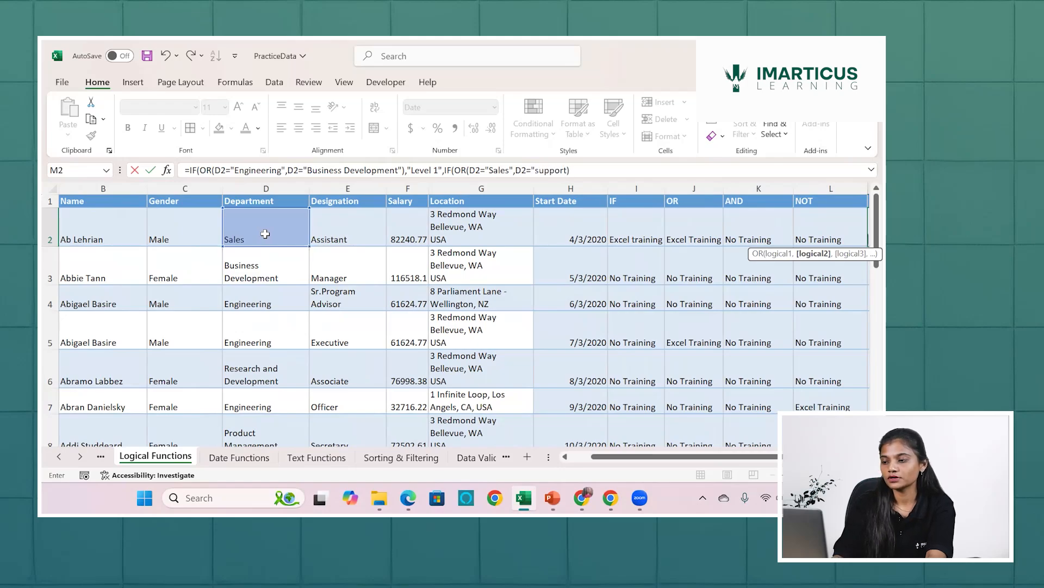
text(")
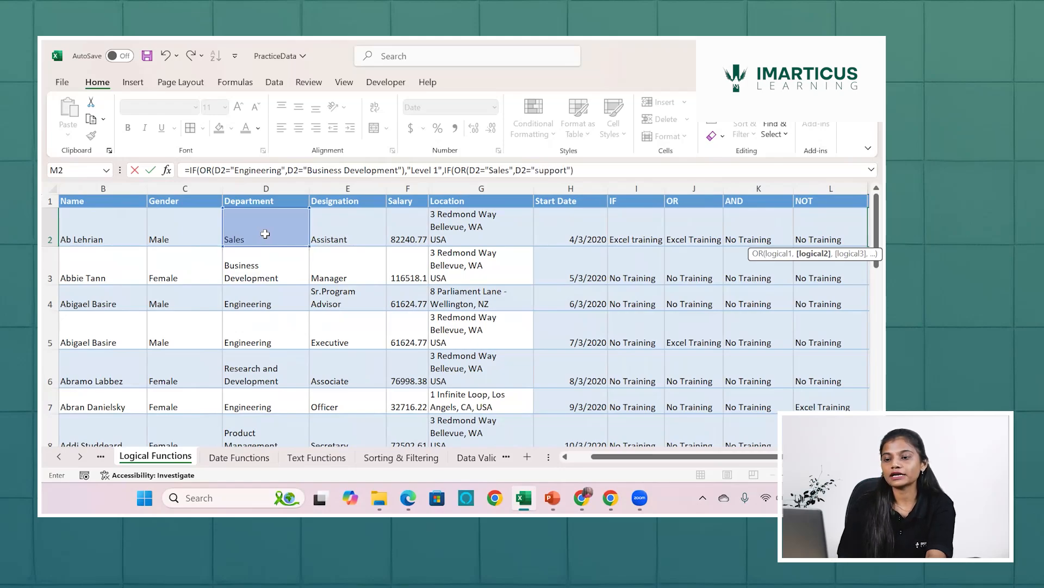
scroll(265, 233, right, 8)
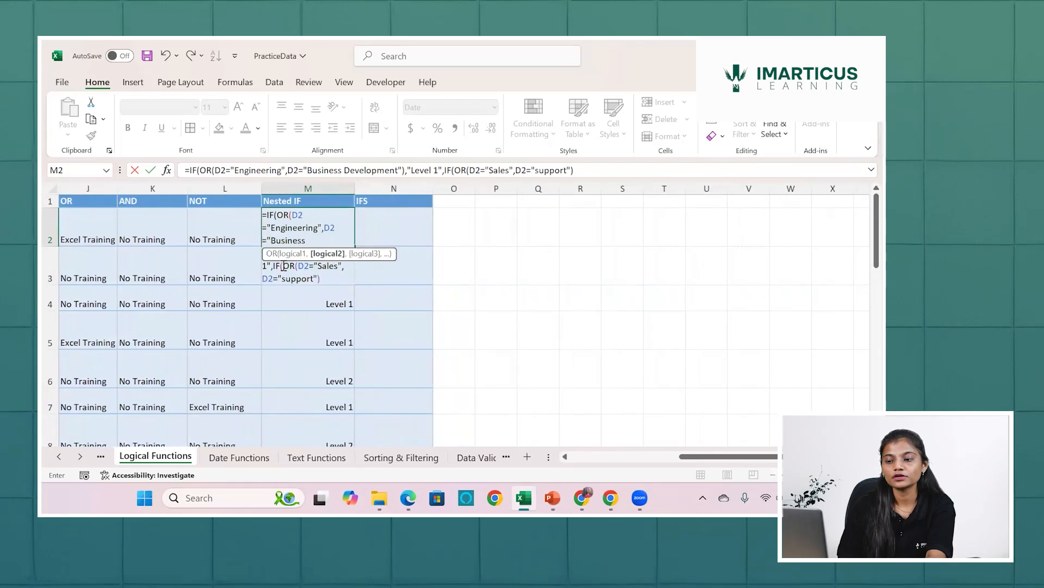
drag(283, 265, 318, 279)
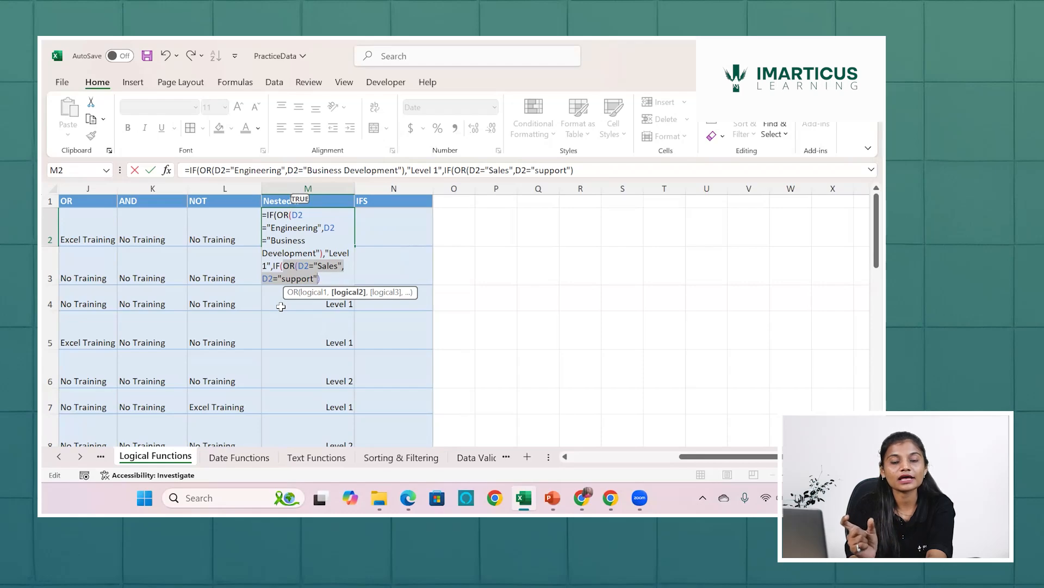
click(317, 277)
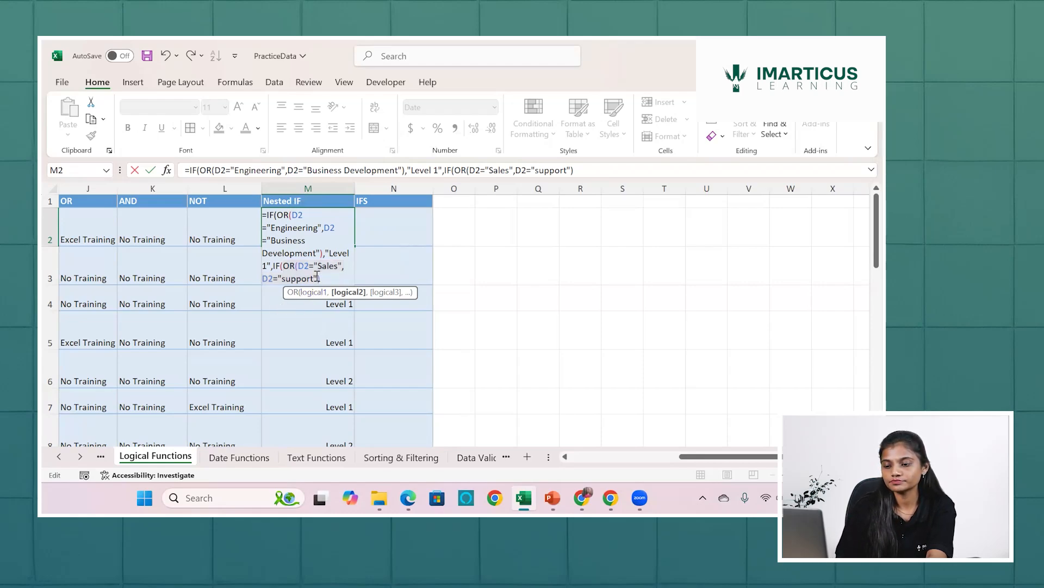
text())
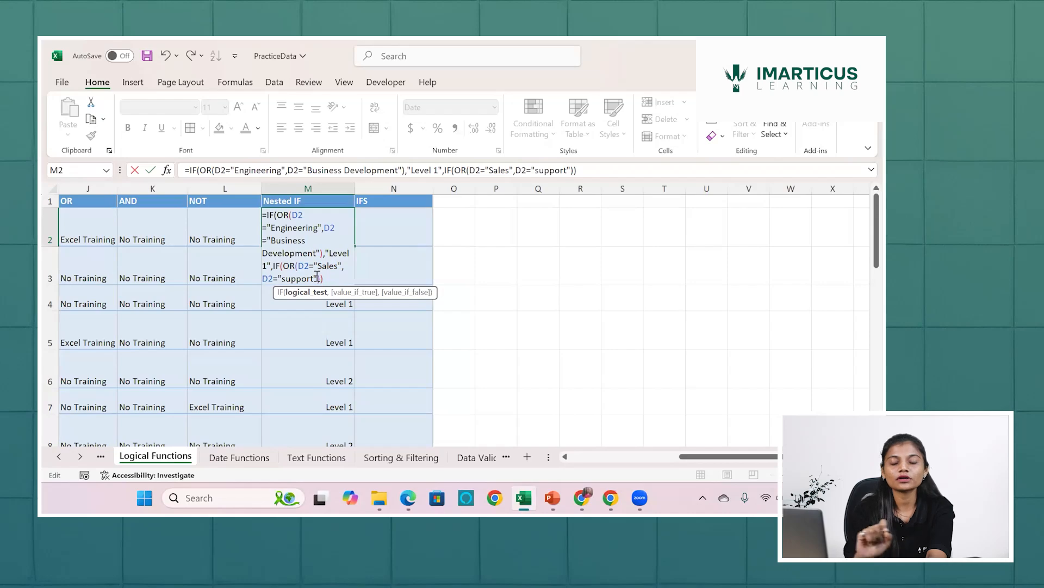
text(,"Lev)
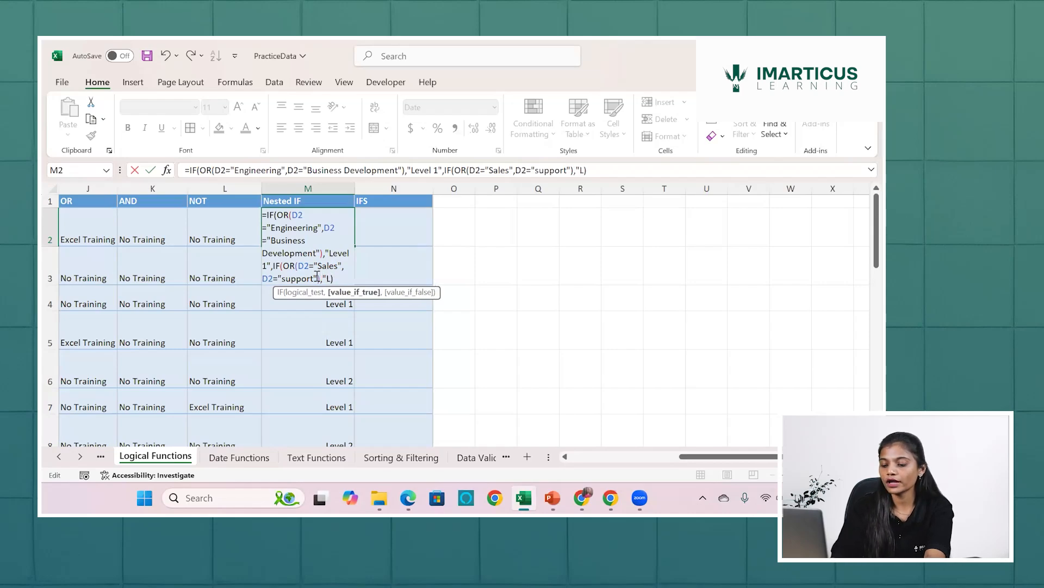
text(el )
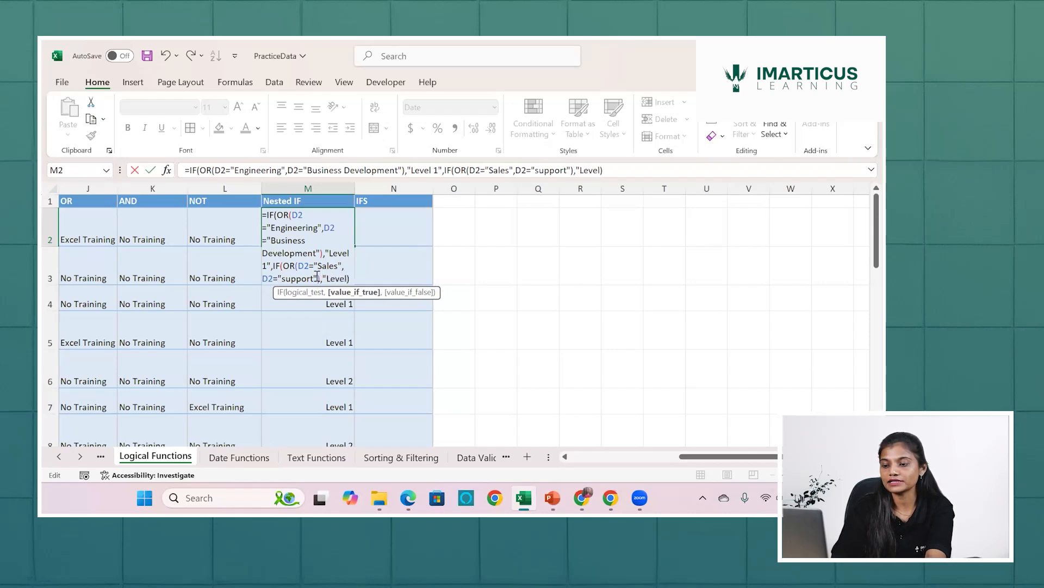
text(3)
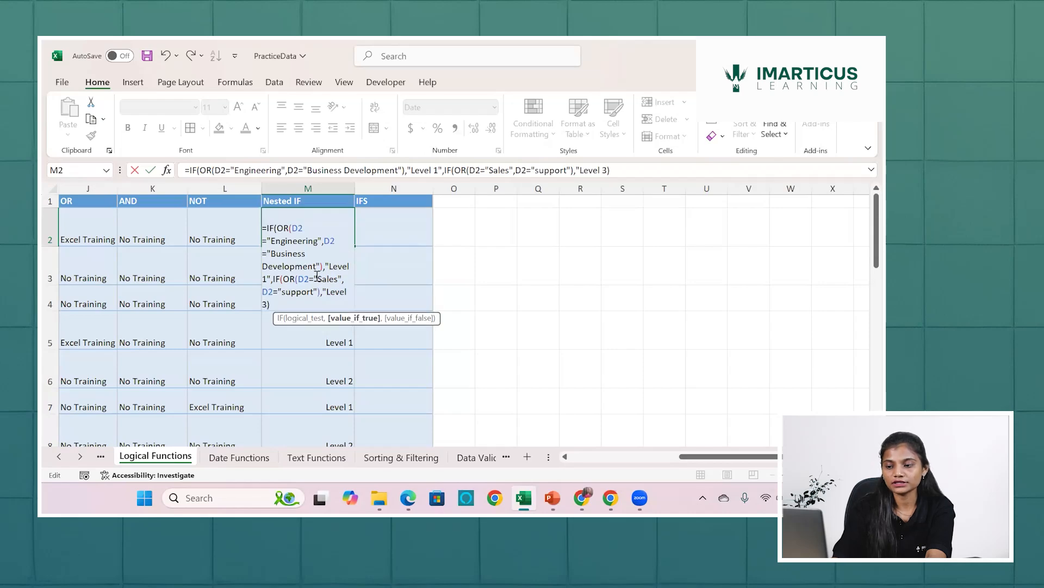
text(")
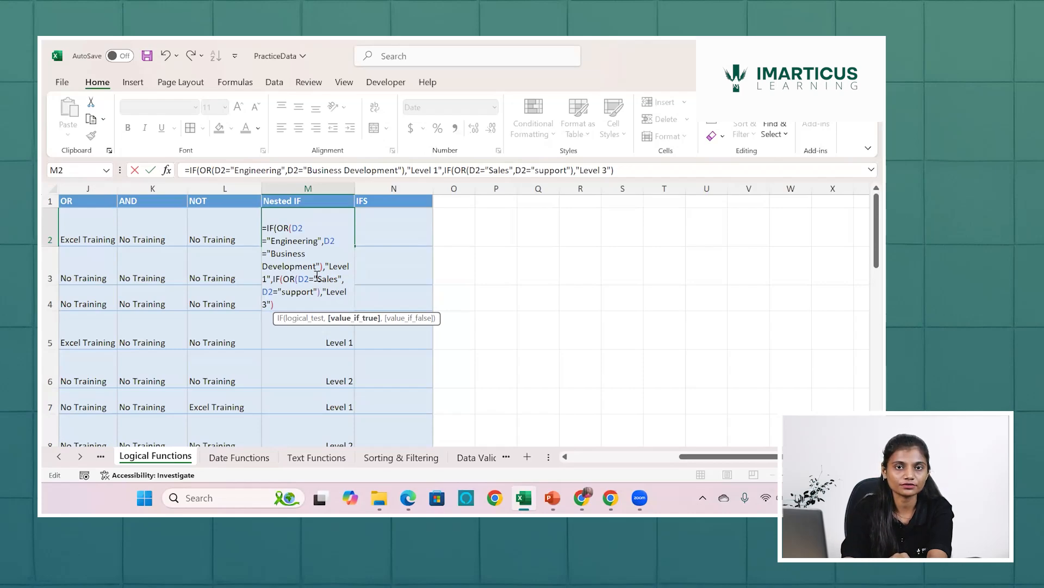
Enter "Level 2" as the value if false of the inner IF and review the formula against the Department column.
text(,)
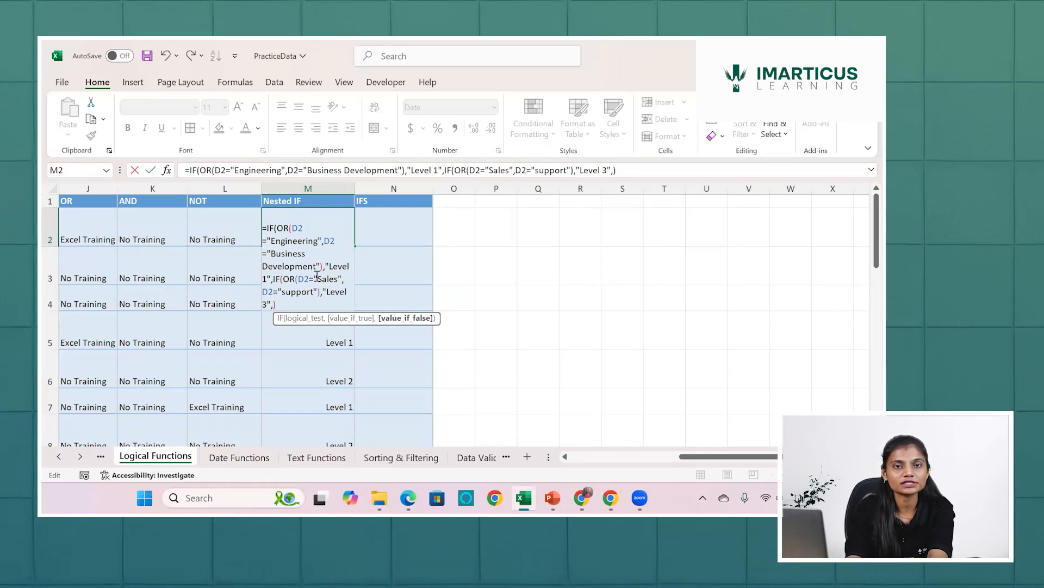
text("Lev)
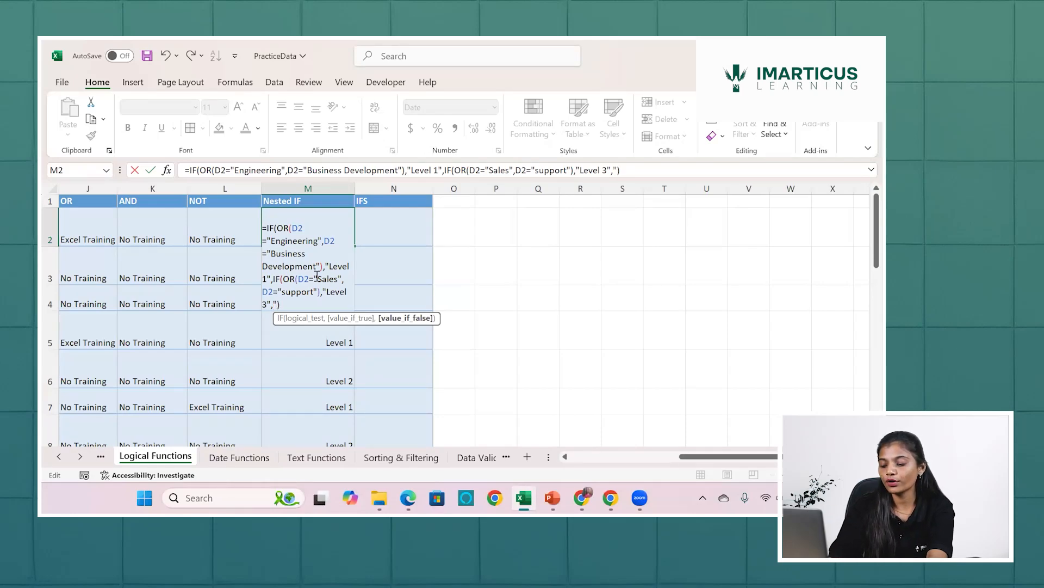
text(el 2")
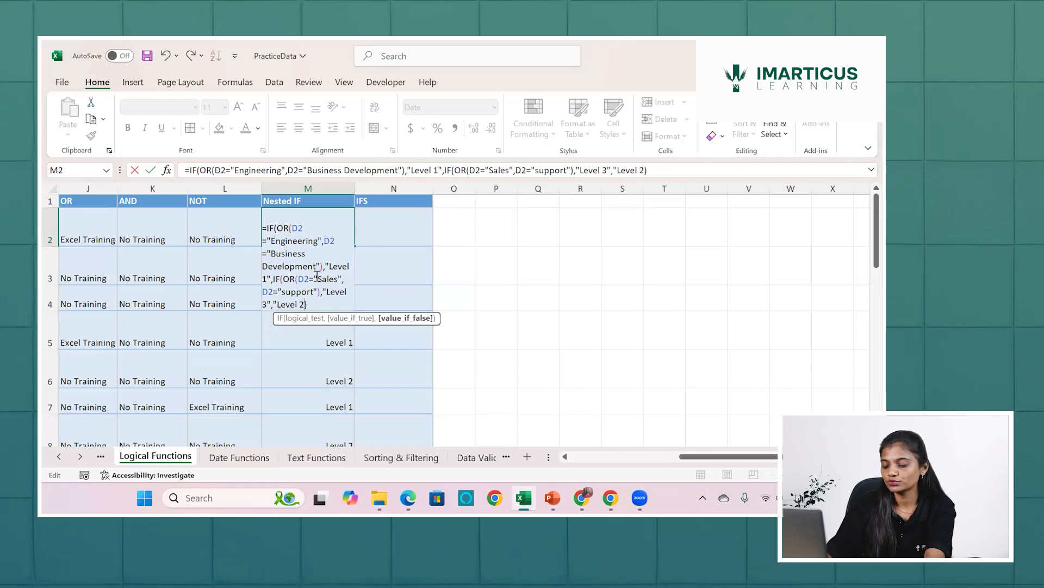
text(")
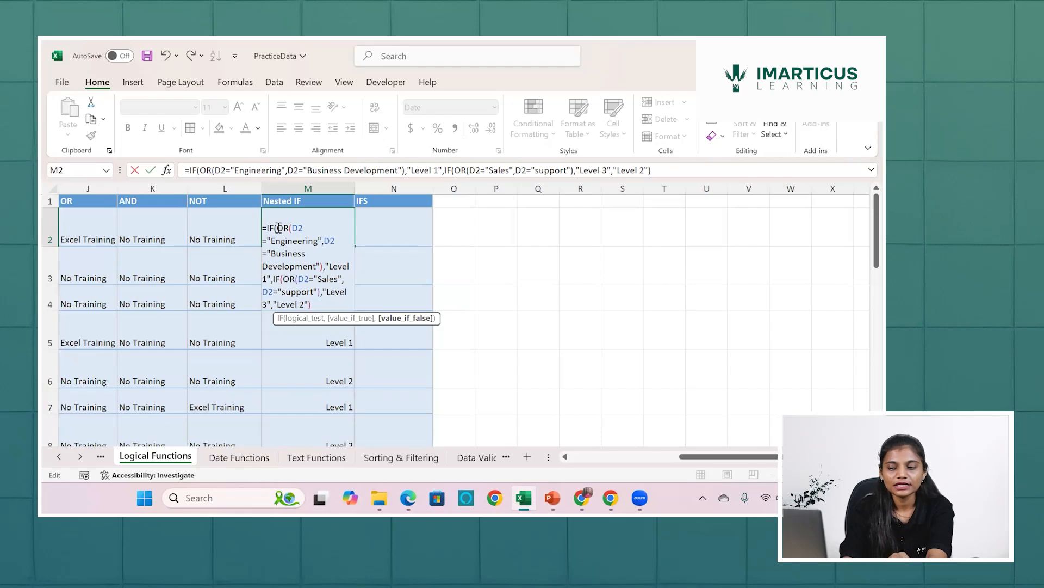
scroll(226, 299, left, 3)
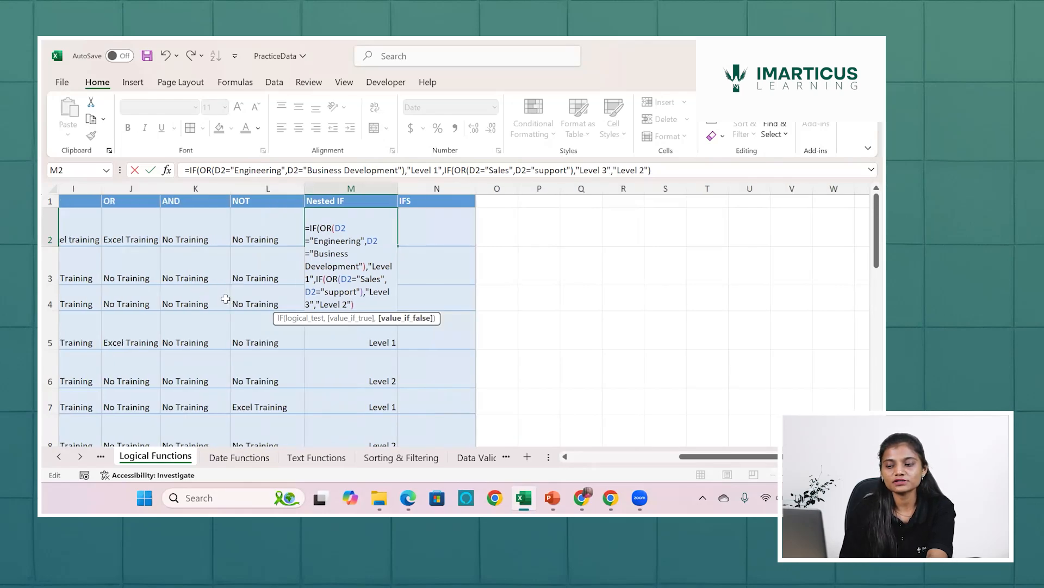
scroll(119, 291, left, 3)
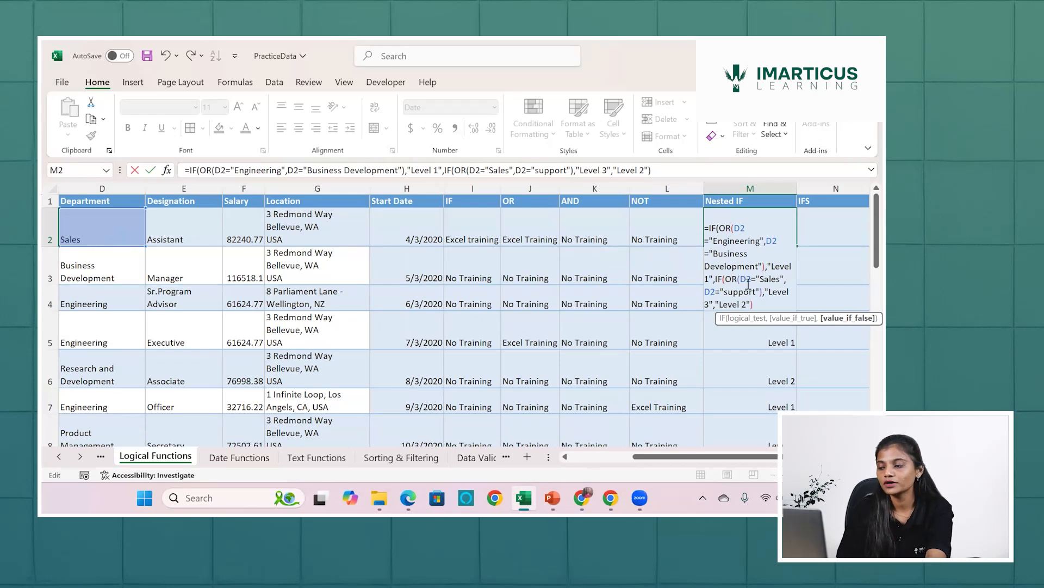
Complete the nested IF formula in M2 with the outer closing parenthesis and fill it down the Nested IF column.
drag(741, 280, 761, 293)
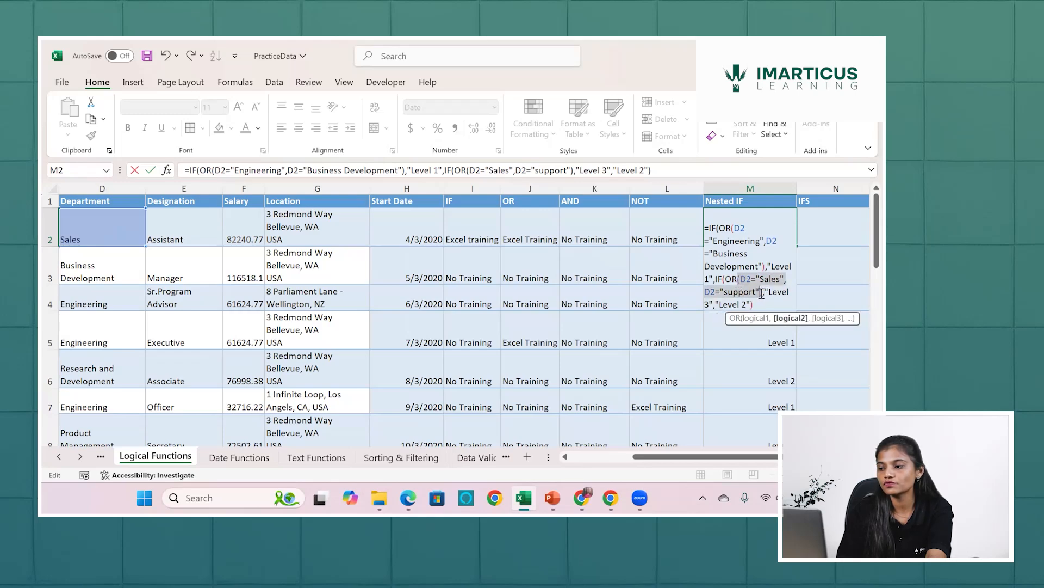
click(726, 280)
drag(727, 281, 754, 302)
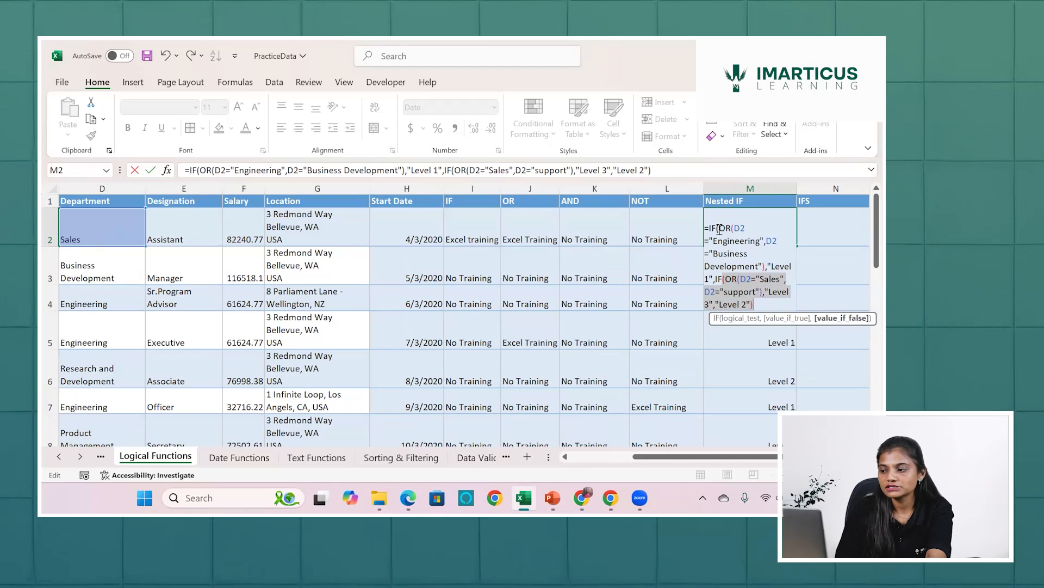
click(763, 302)
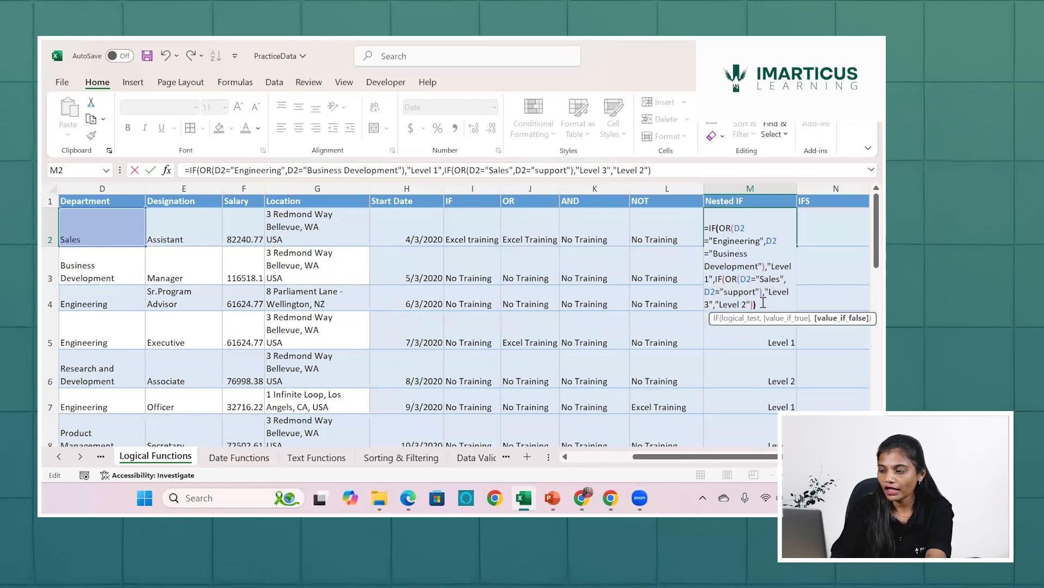
text())
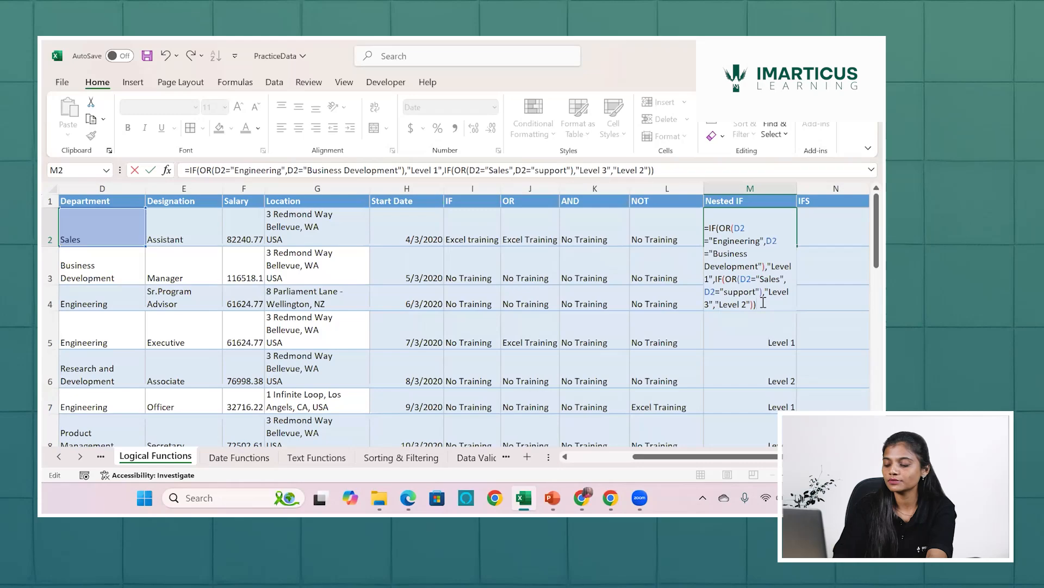
key(Return)
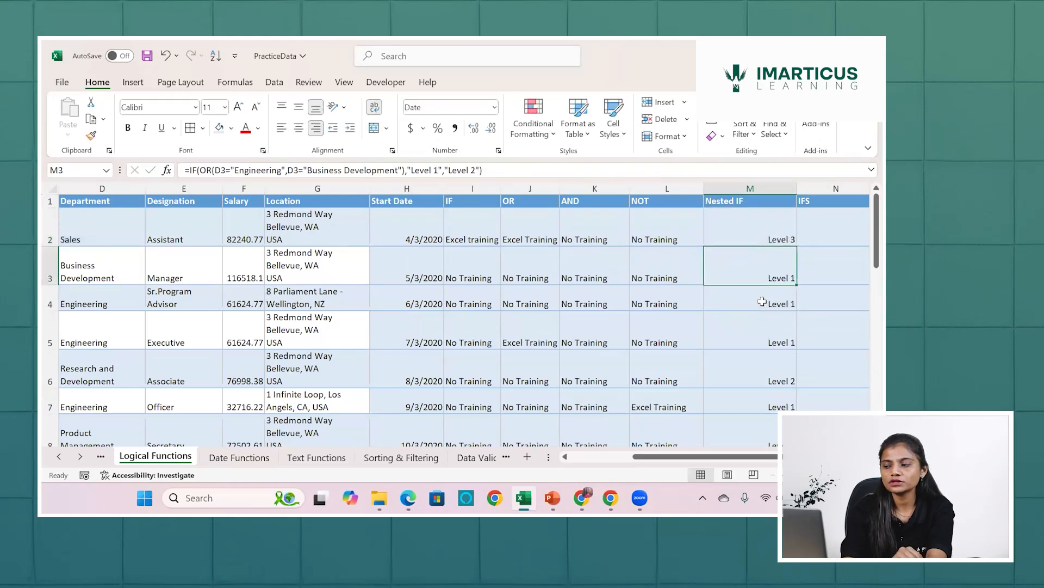
click(775, 234)
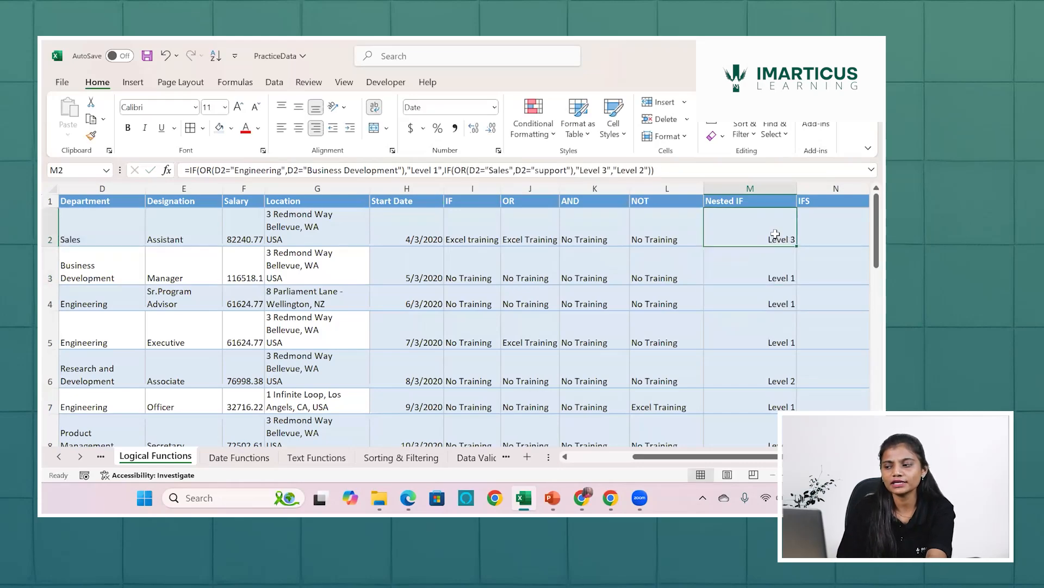
double_click(798, 246)
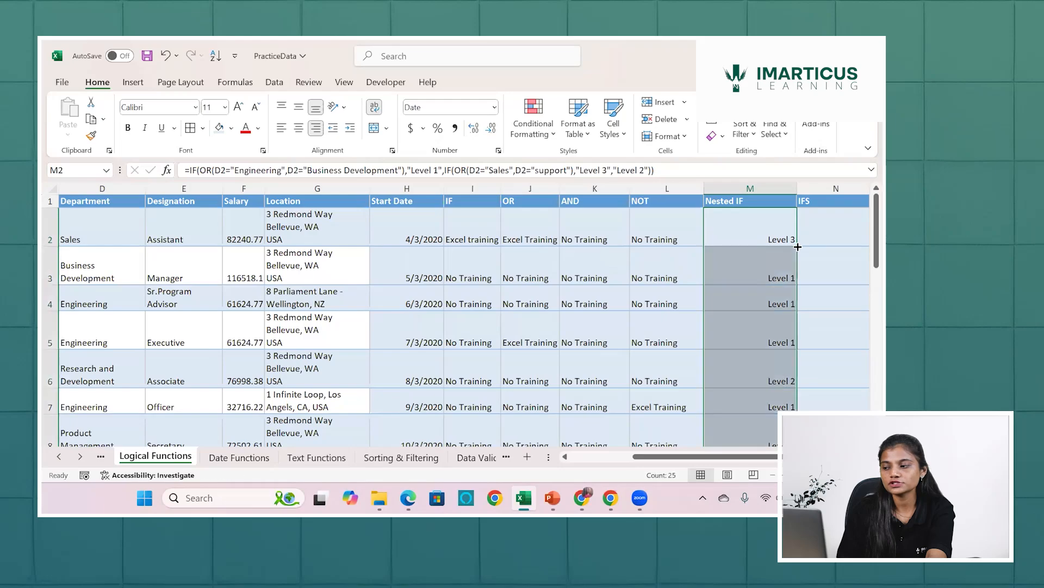
Compare the nested IF result in row 23 with the department in the same row.
scroll(797, 246, down, 3)
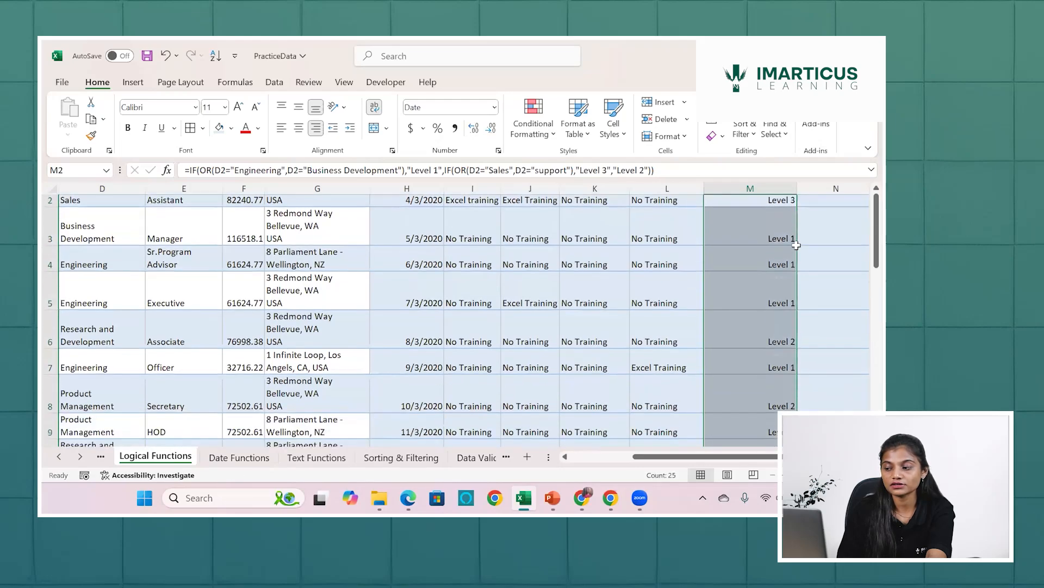
scroll(796, 245, down, 8)
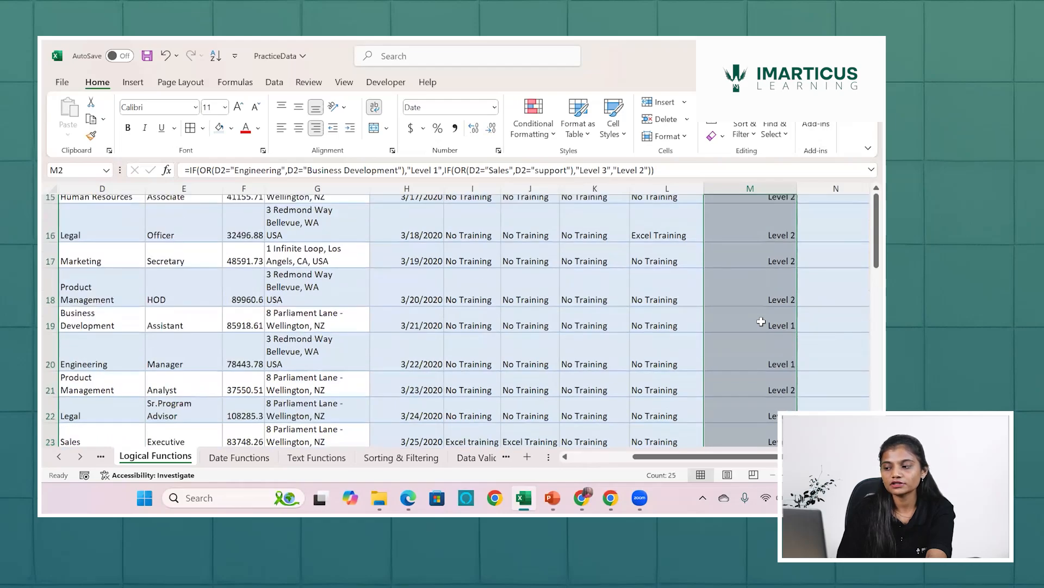
scroll(761, 321, down, 5)
scroll(370, 312, up, 3)
click(750, 304)
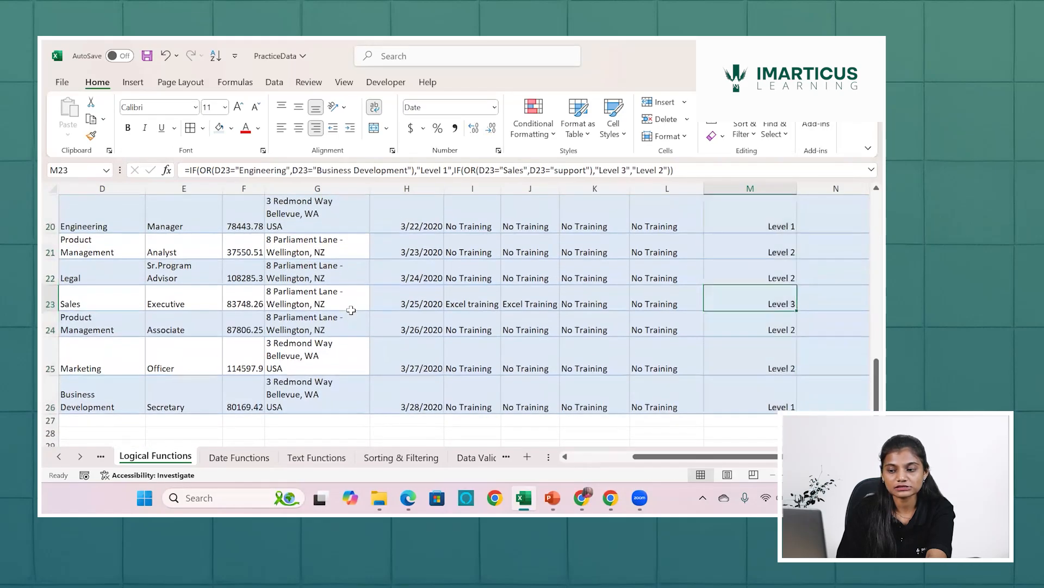
scroll(350, 310, left, 2)
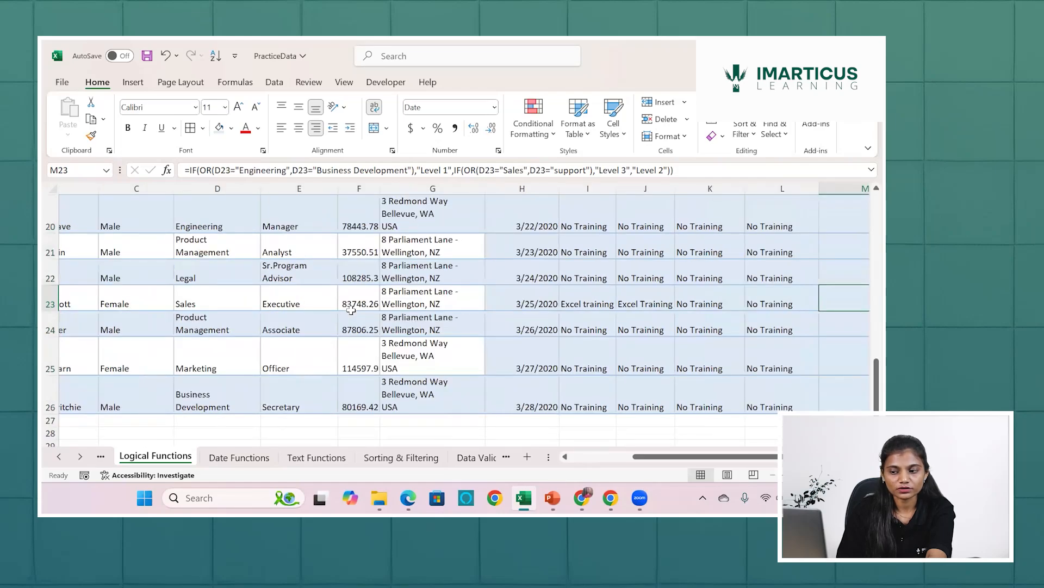
scroll(351, 309, left, 2)
click(351, 308)
Check the nested IF levels assigned to the Support department employees in rows 12 and 13.
scroll(351, 310, up, 1)
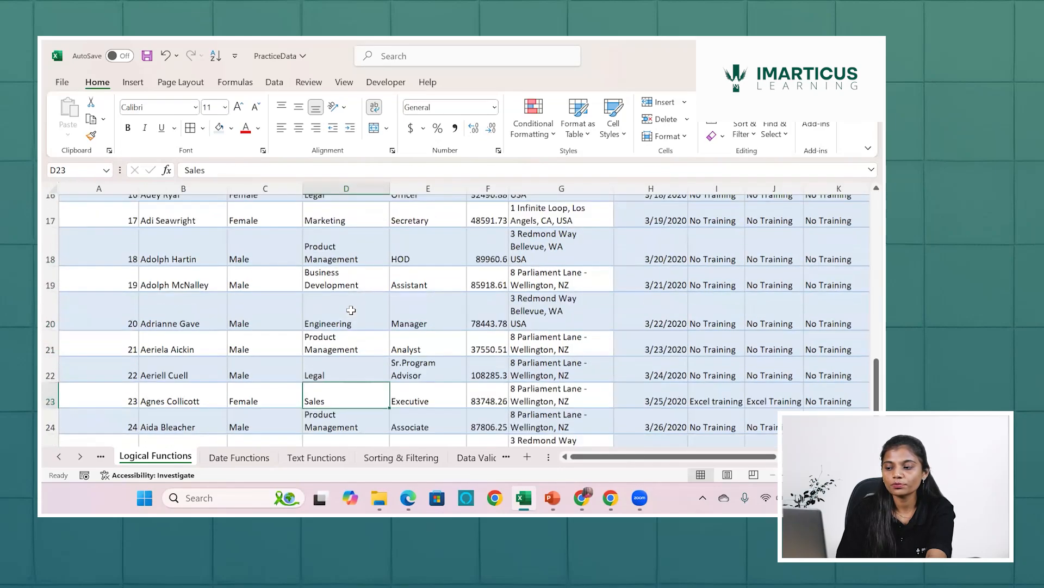
scroll(350, 310, up, 3)
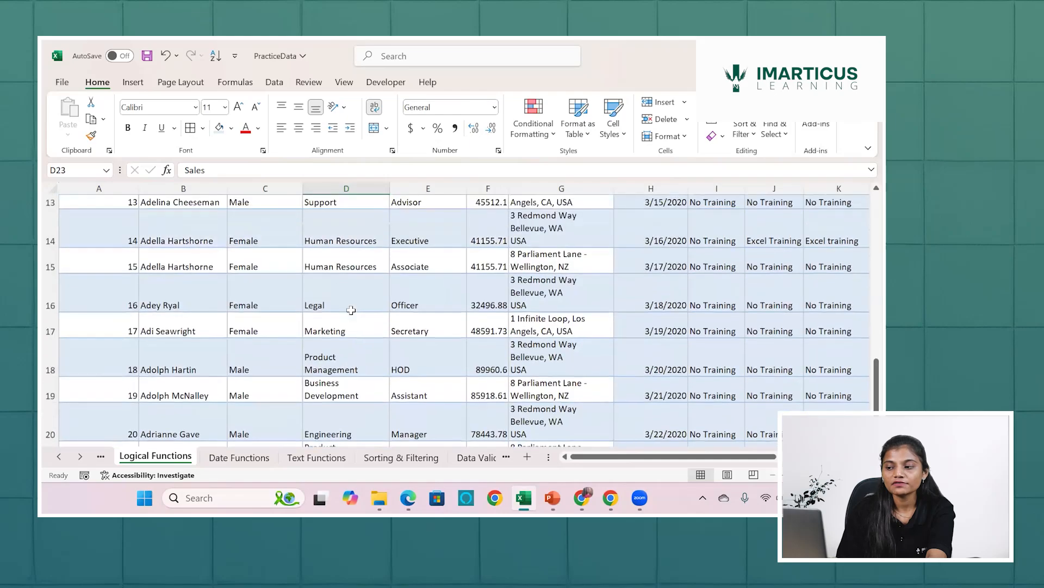
click(351, 310)
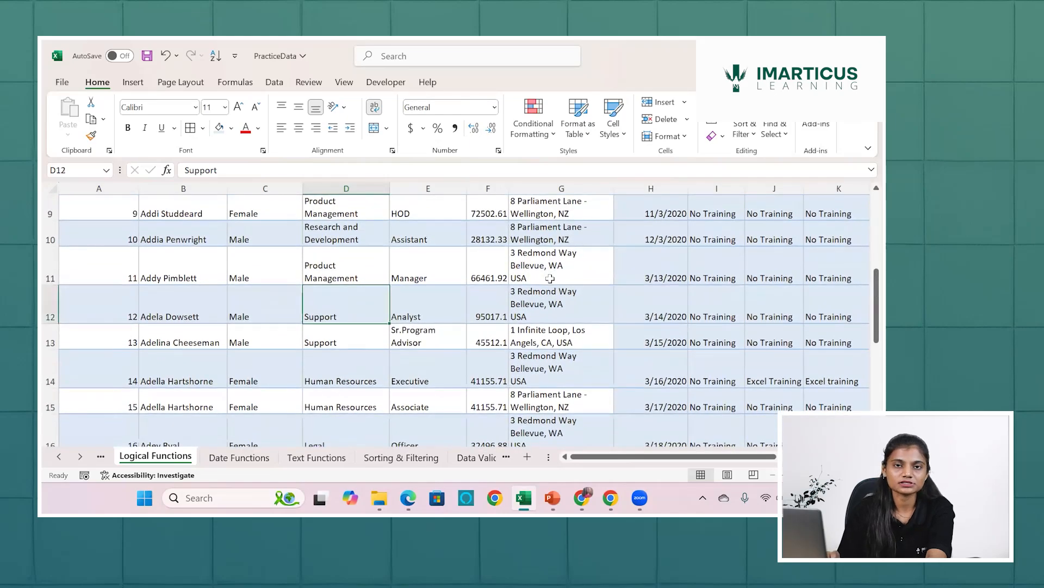
scroll(550, 279, right, 1)
scroll(550, 289, right, 3)
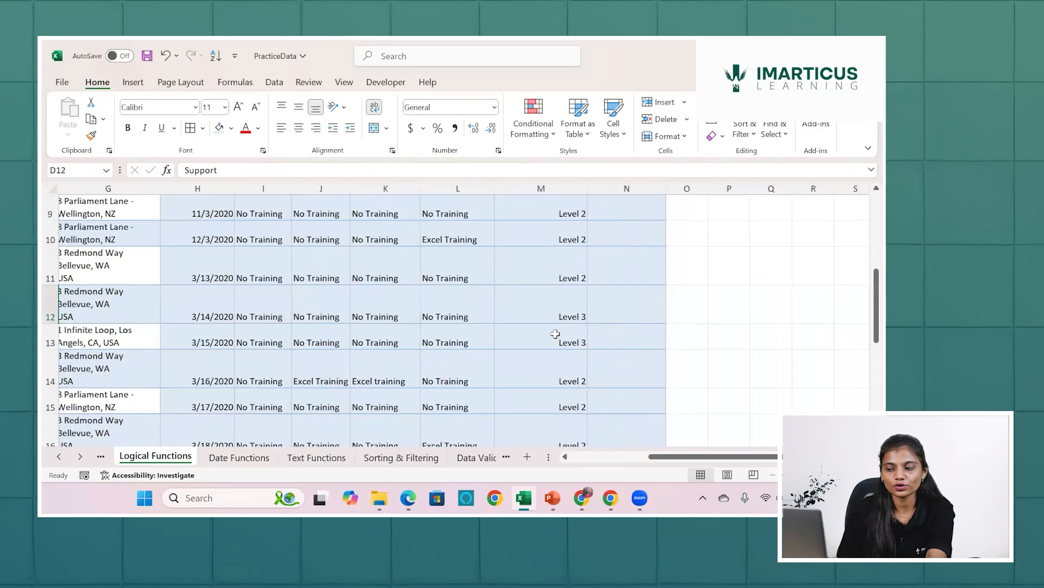
click(555, 333)
Check the nested IF result in row 6 against its Research and Development department.
scroll(552, 348, up, 3)
key(ctrl+Up)
key(Down)
key(Down)
key(Down)
key(Down)
key(Down)
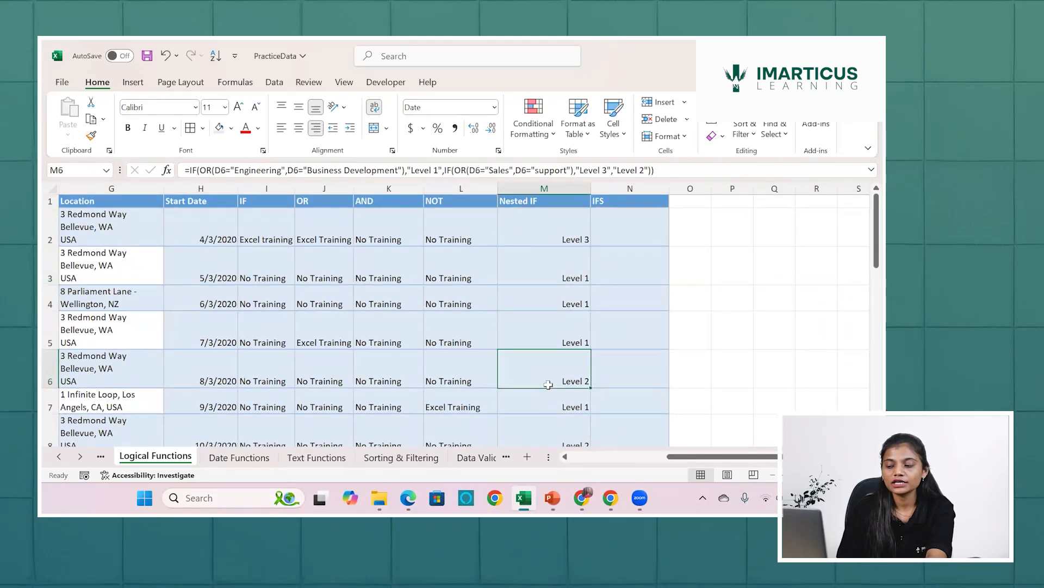
scroll(547, 380, left, 5)
click(430, 378)
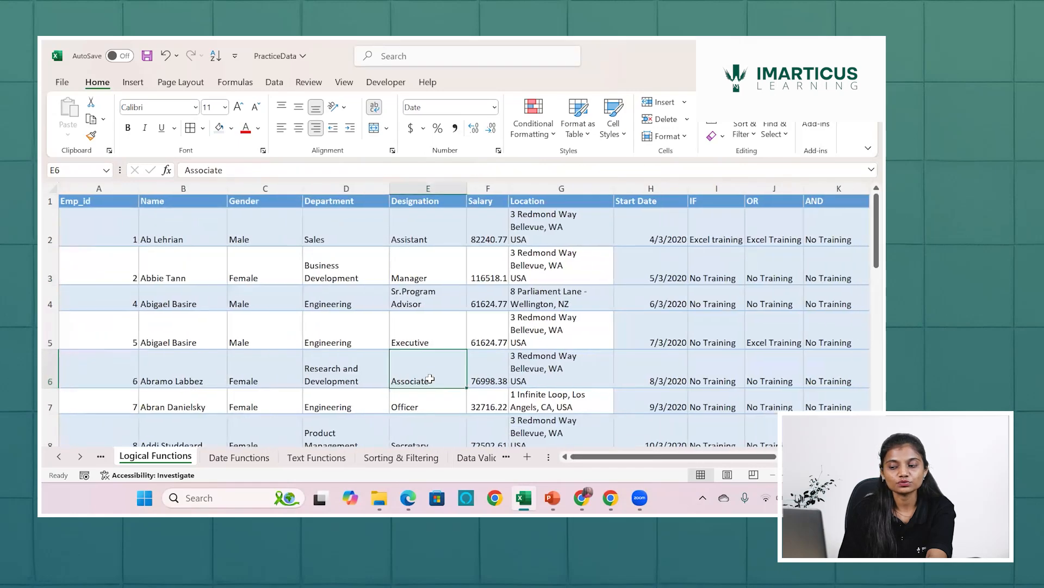
click(361, 376)
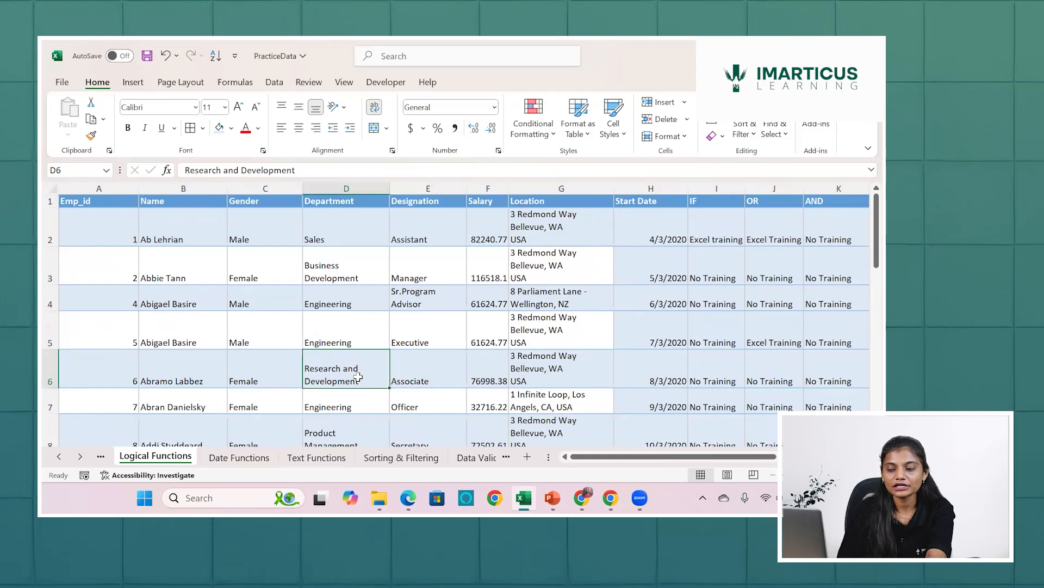
scroll(370, 370, right, 6)
click(375, 362)
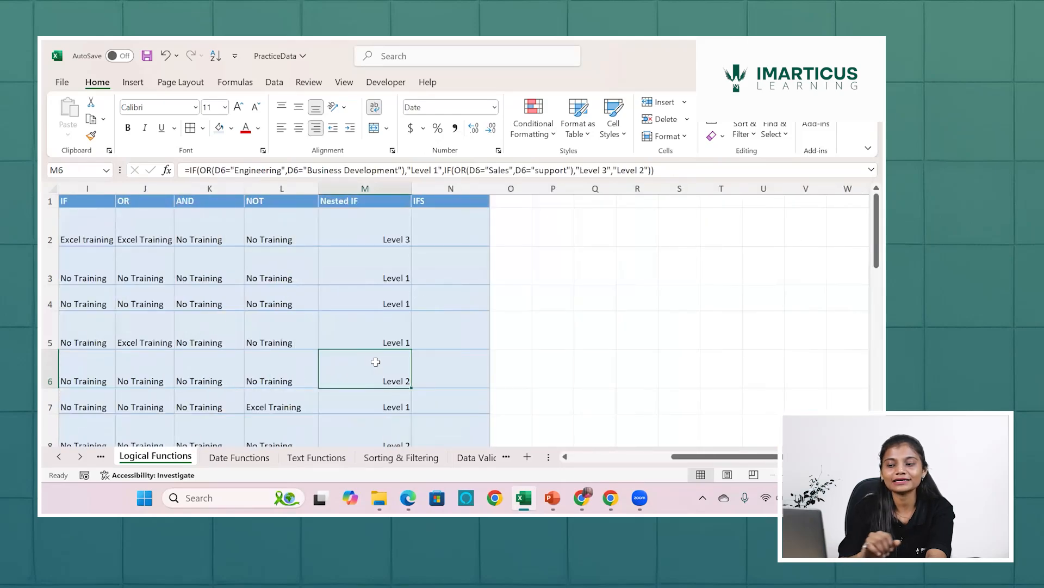
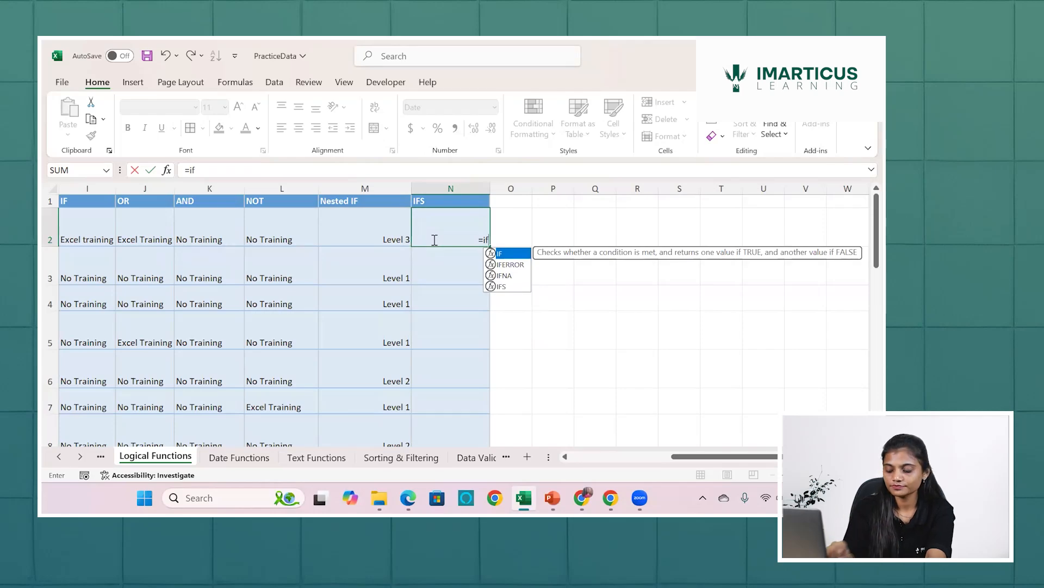
Choose the IFS function for the formula being entered in N2.
key(Down)
key(Down)
key(Down)
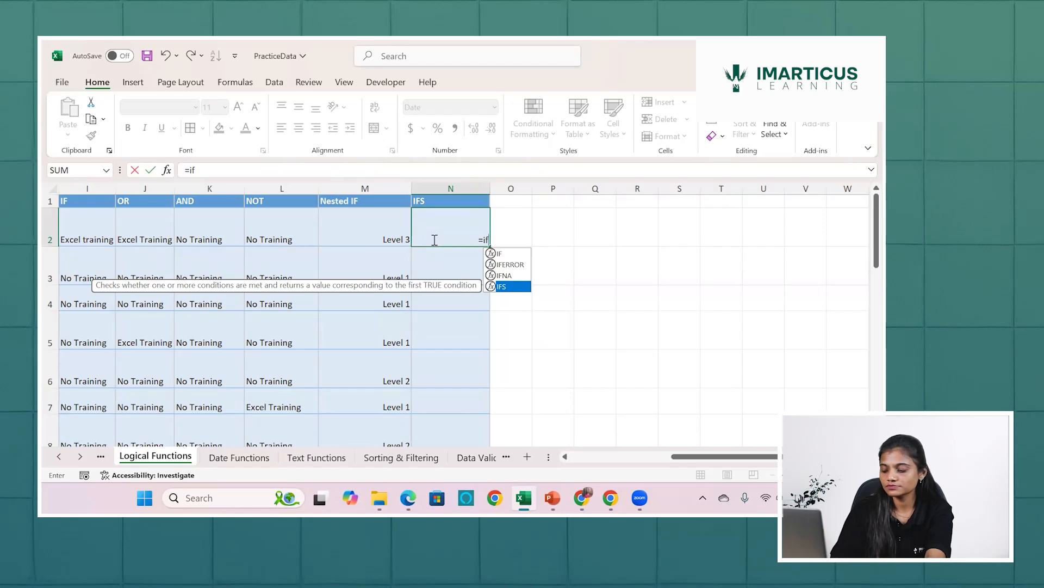
key(Up)
key(Down)
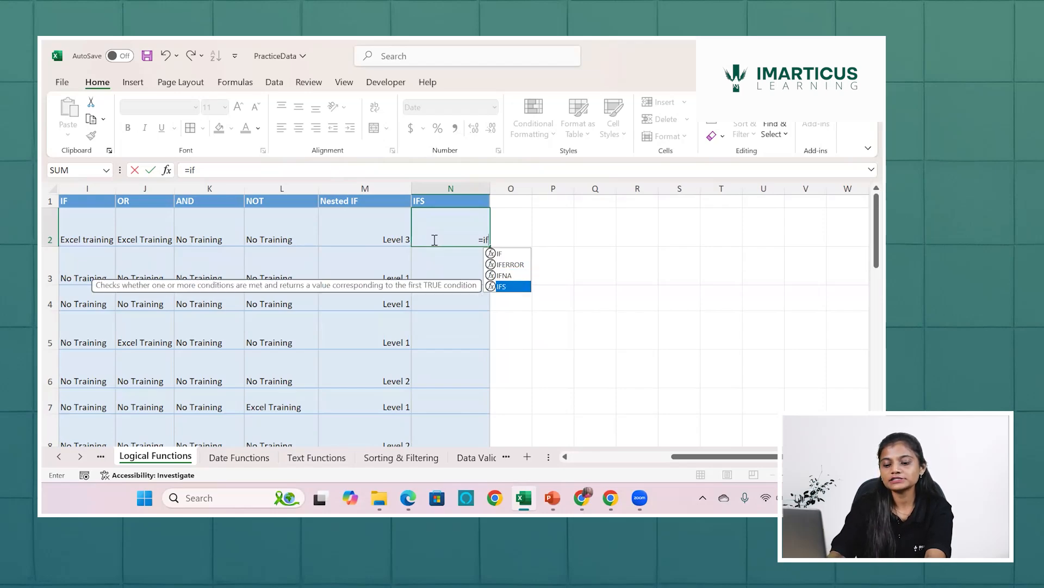
key(Tab)
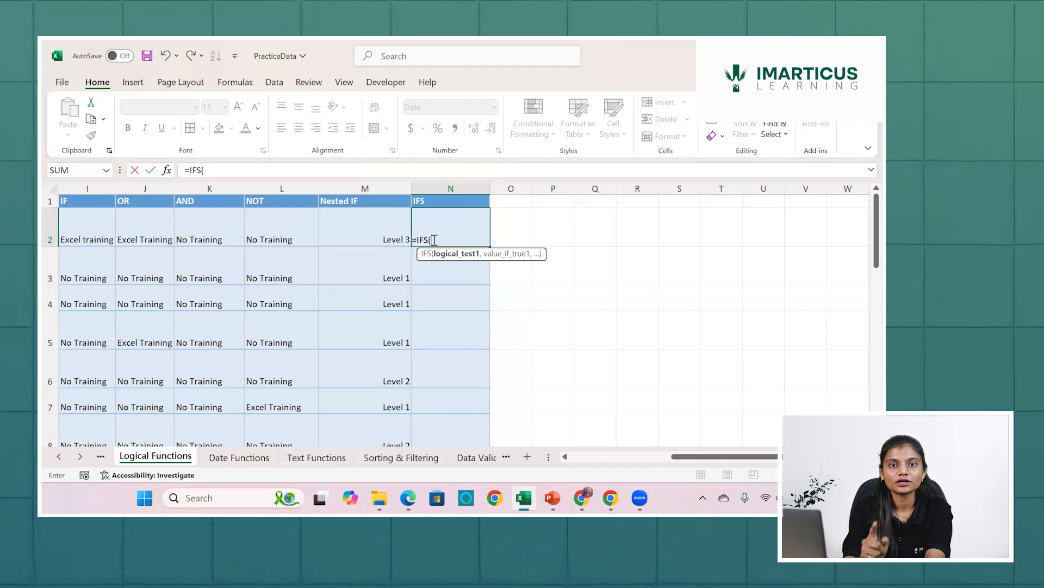
Set the first logical test of the IFS formula to check whether the salary in F2 is greater than 100000.
scroll(356, 272, left, 3)
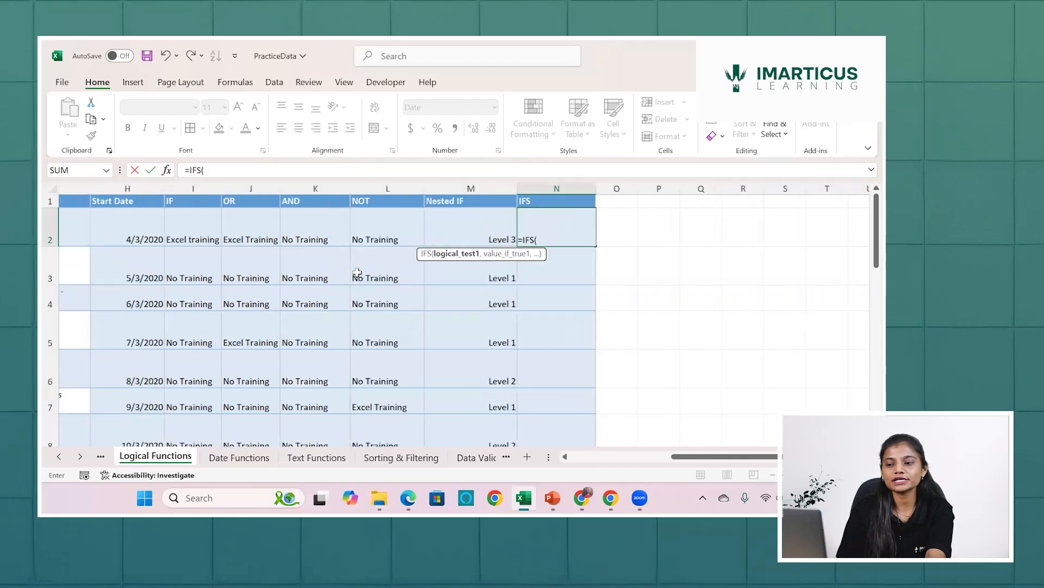
scroll(357, 272, left, 4)
scroll(348, 267, right, 2)
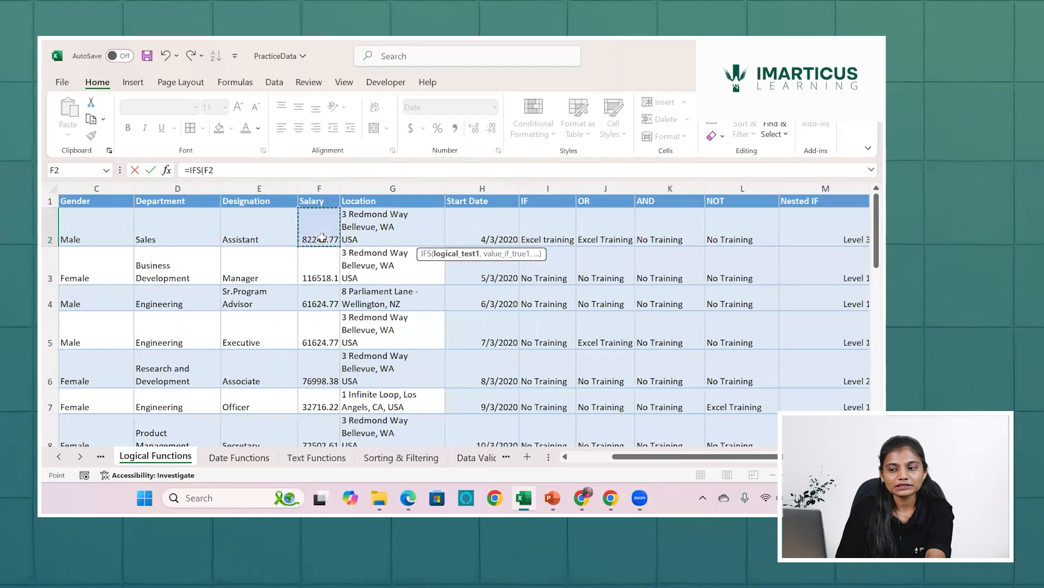
click(322, 238)
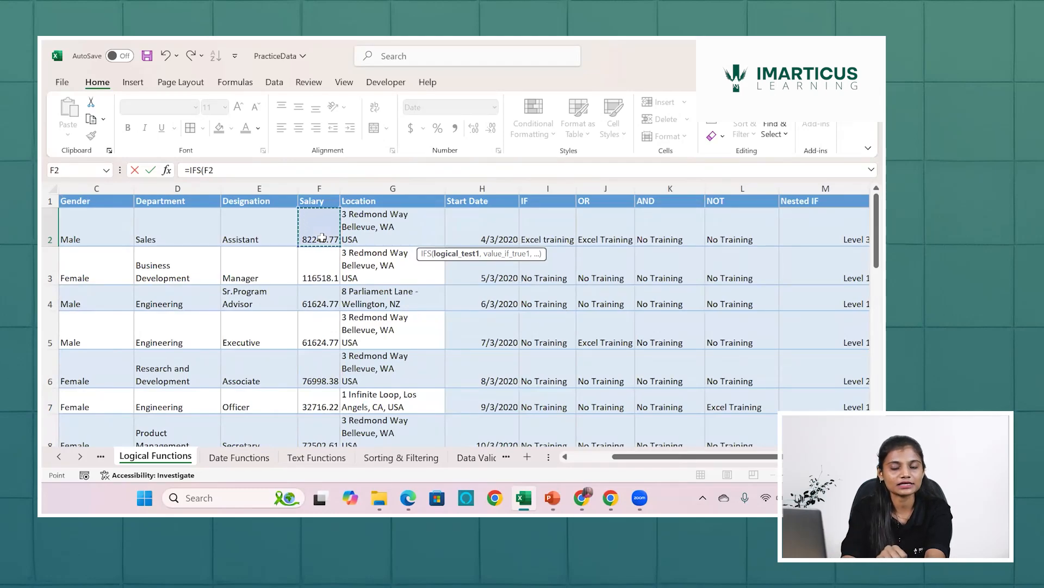
text(>)
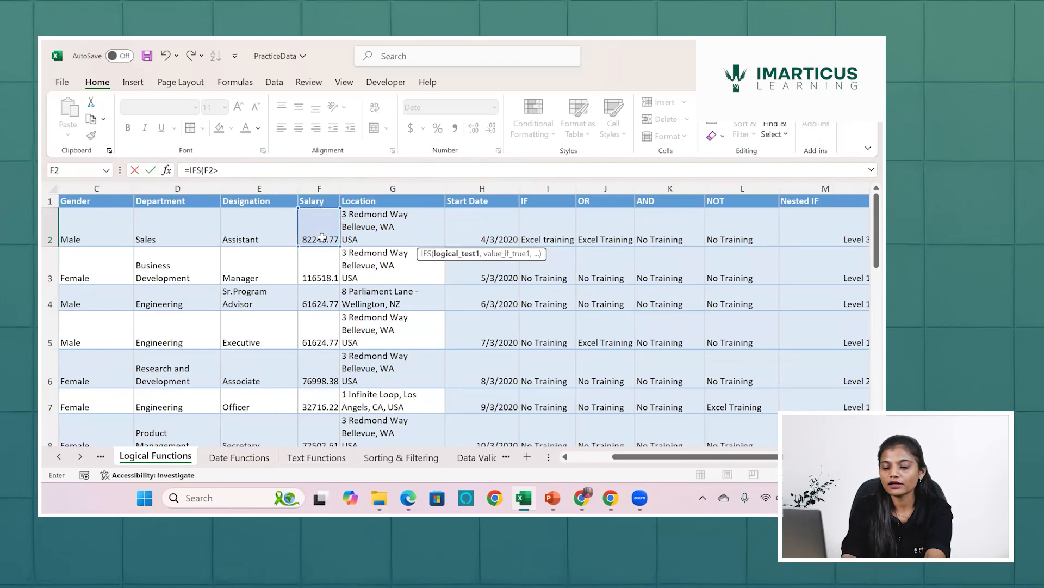
text(10)
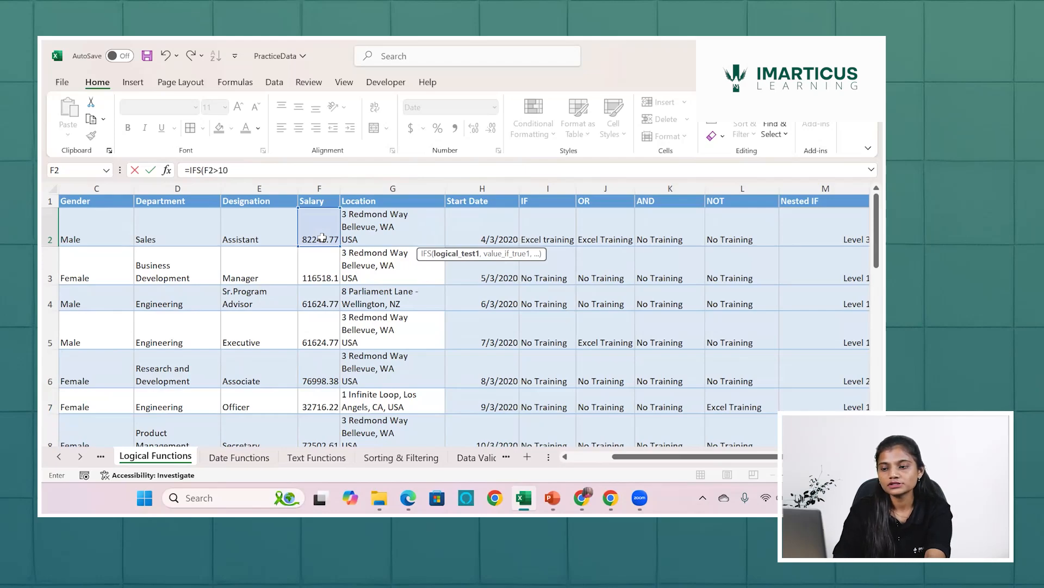
text(0000)
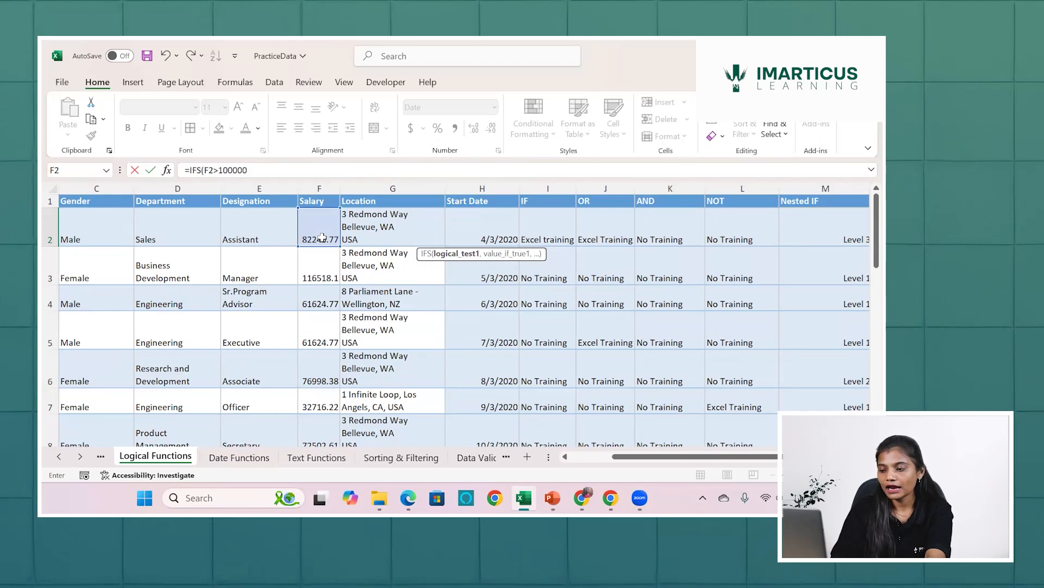
text(,)
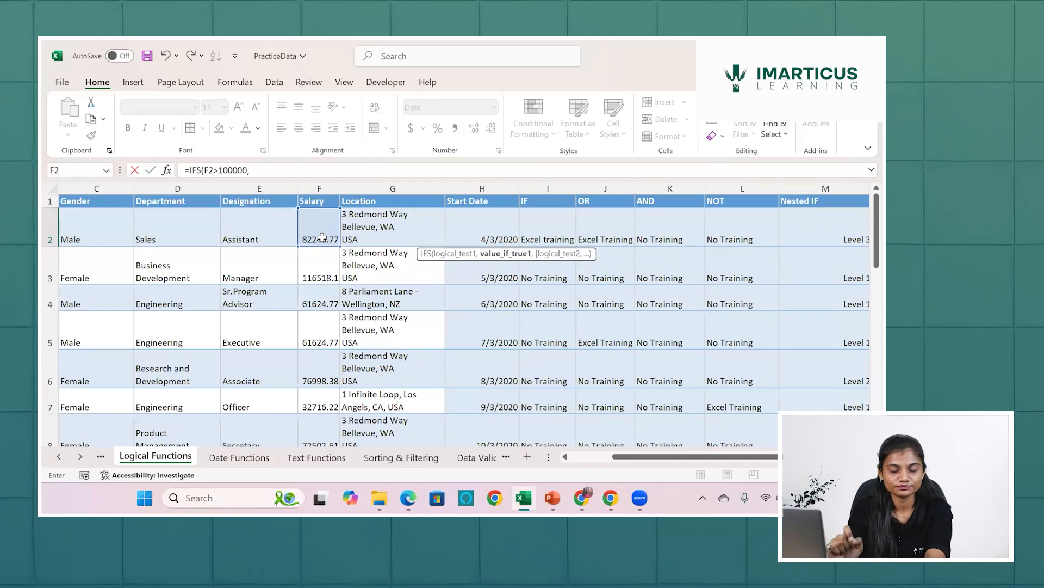
text("Hi)
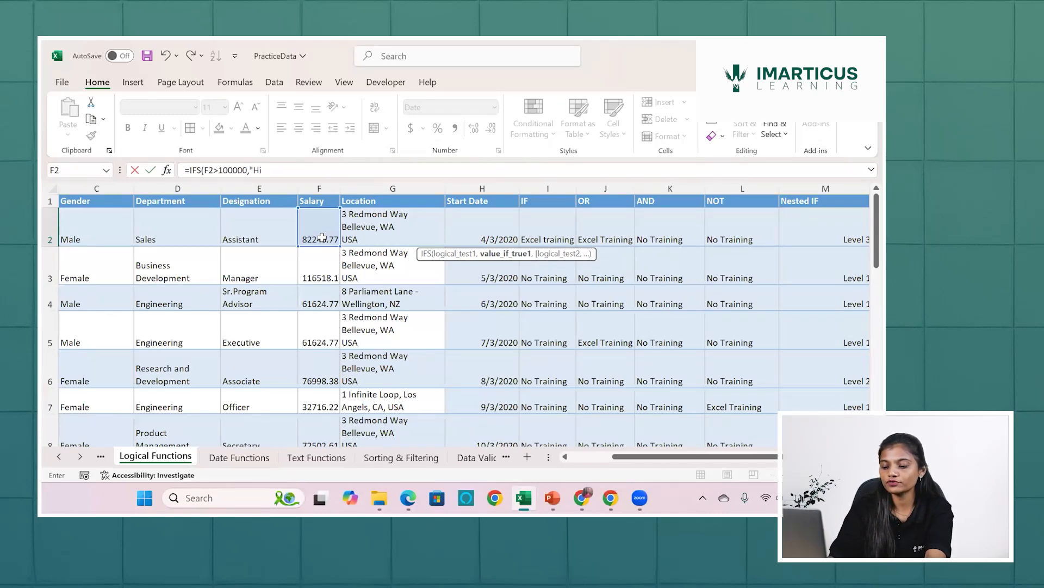
text(gh")
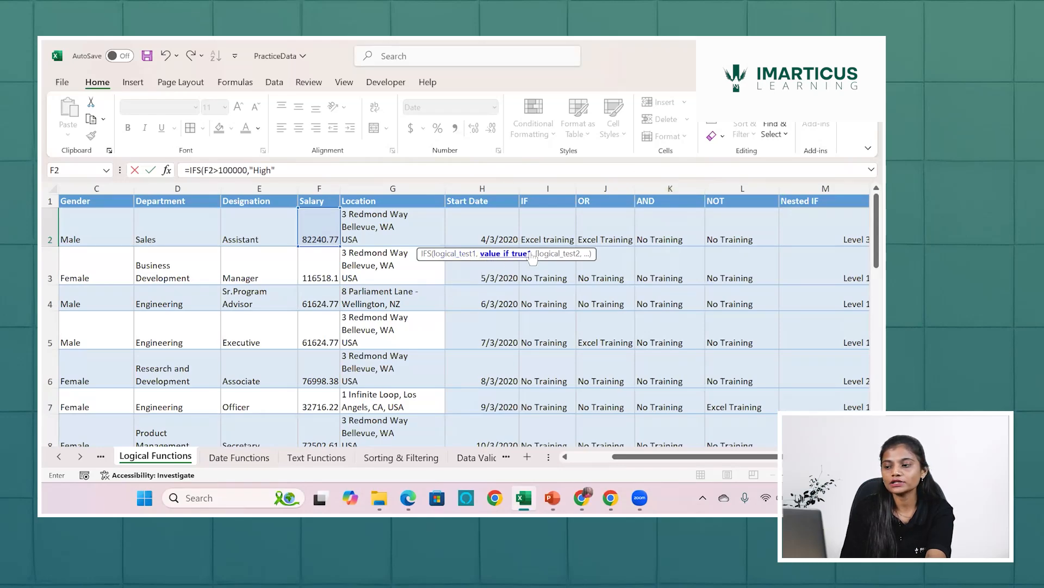
Set "High" as the value for the first test and complete the IFS formula in N2.
click(366, 173)
text())
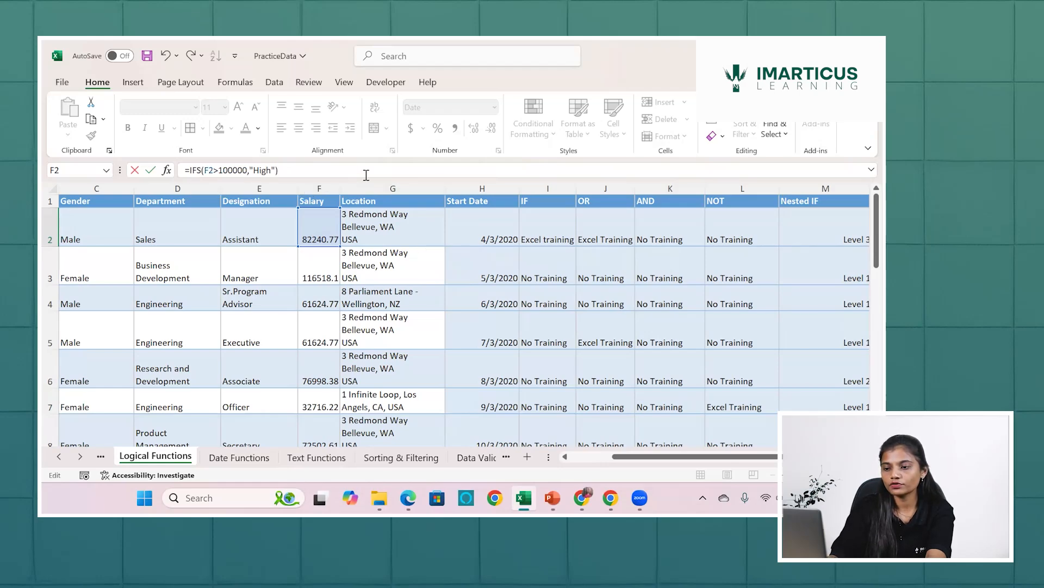
key(Return)
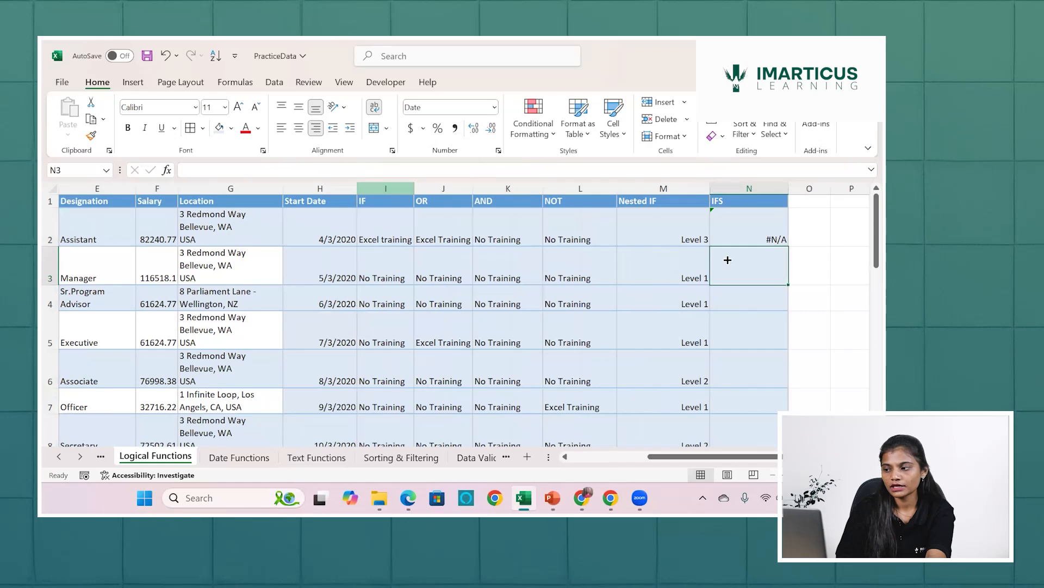
Try to extend the IFS formula in N2 with a second logical test based on the salary in F2.
click(765, 226)
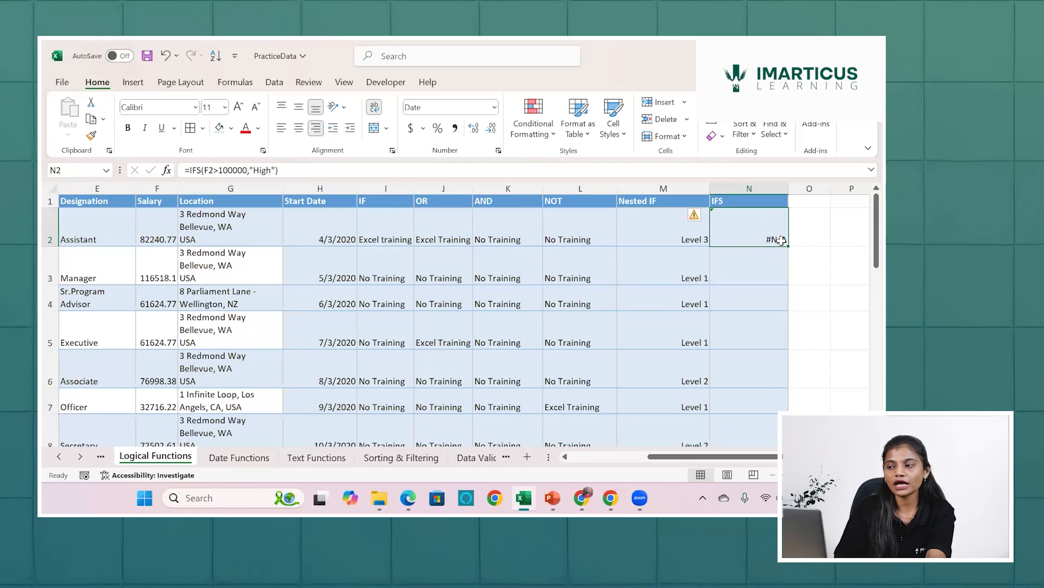
double_click(782, 240)
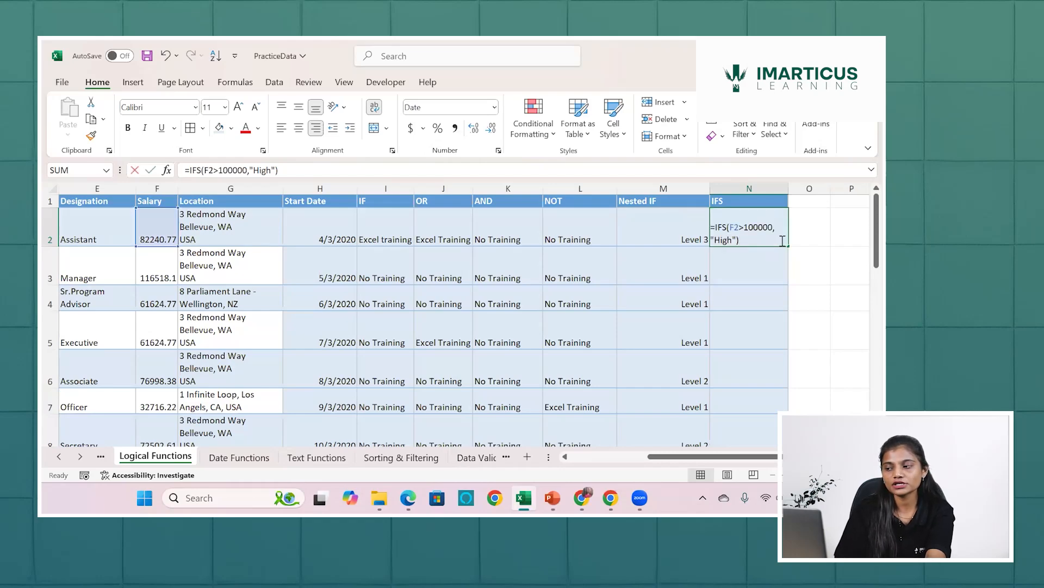
click(273, 171)
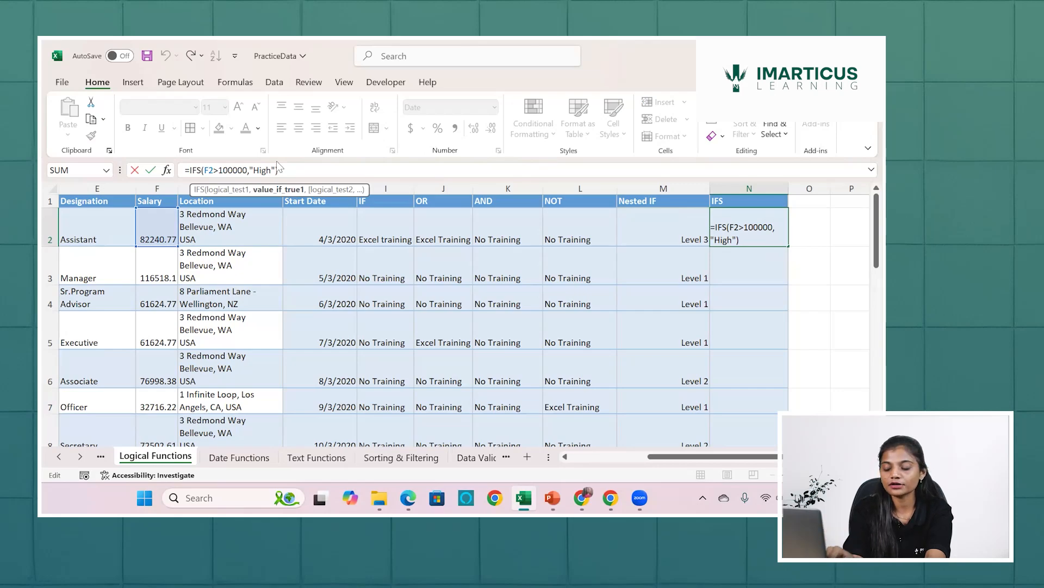
text(,)
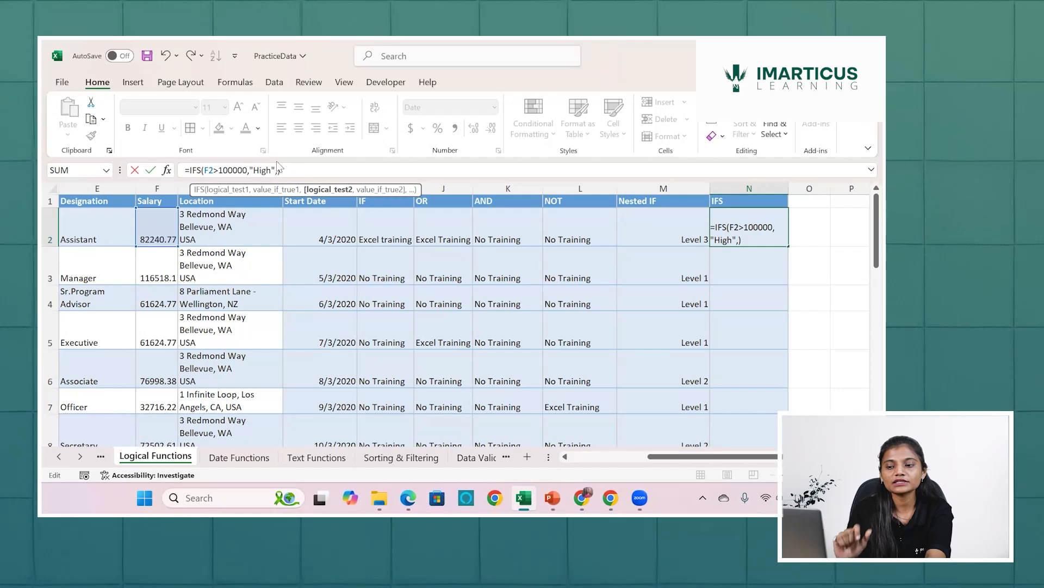
click(158, 230)
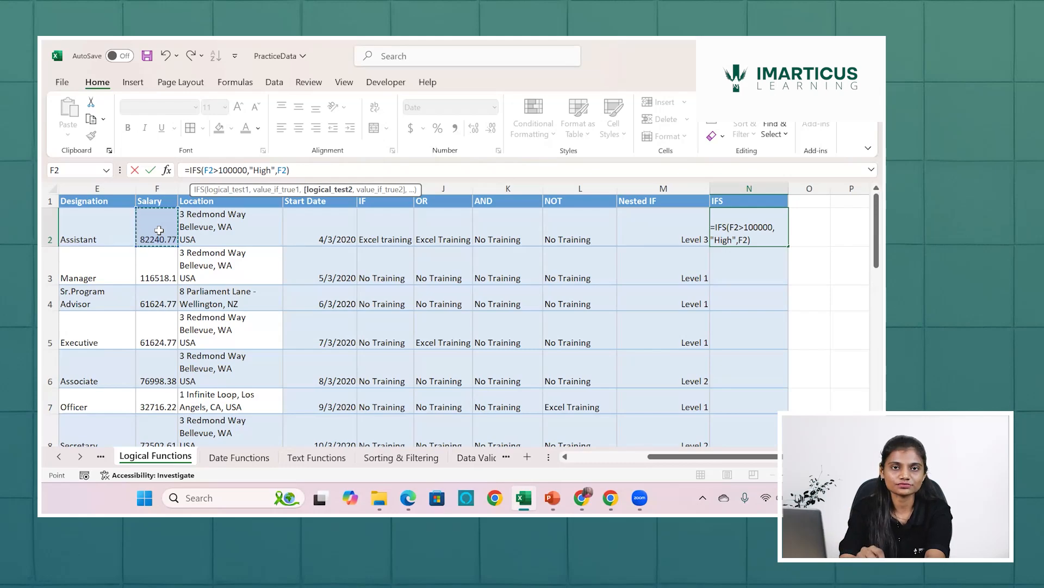
key(BackSpace)
key(BackSpace)
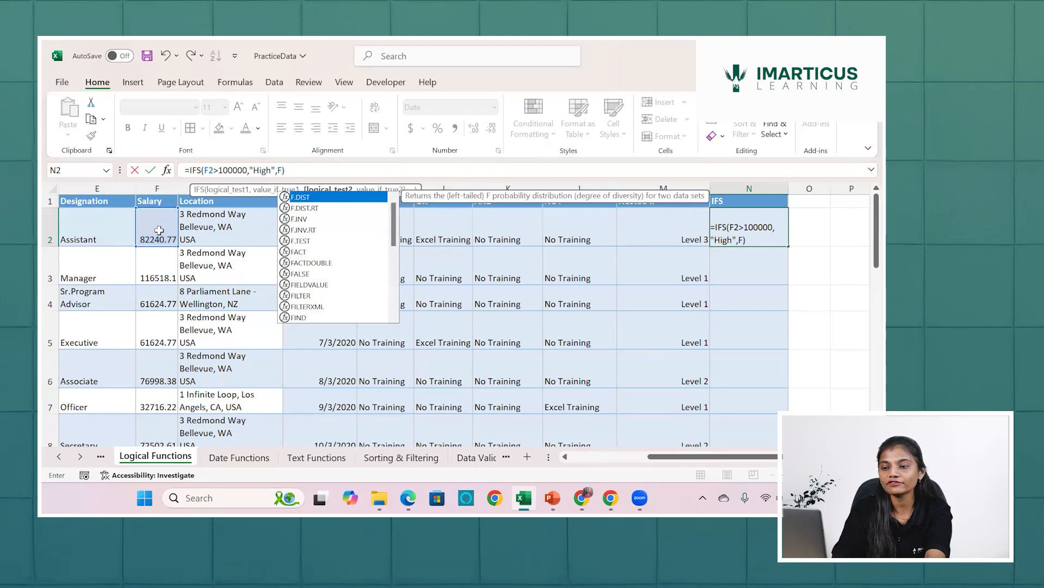
text(n)
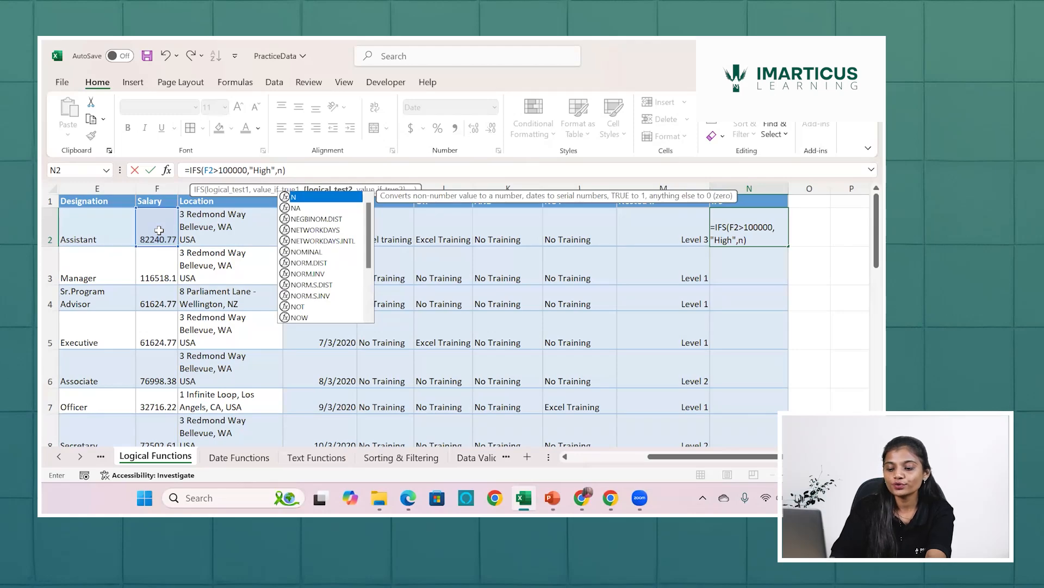
key(BackSpace)
text(b)
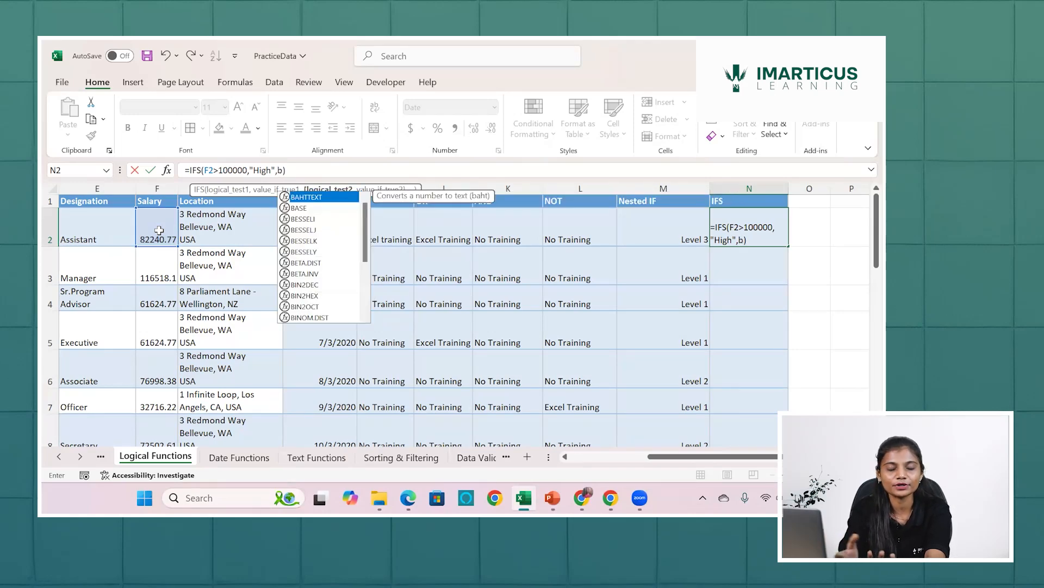
text(etw)
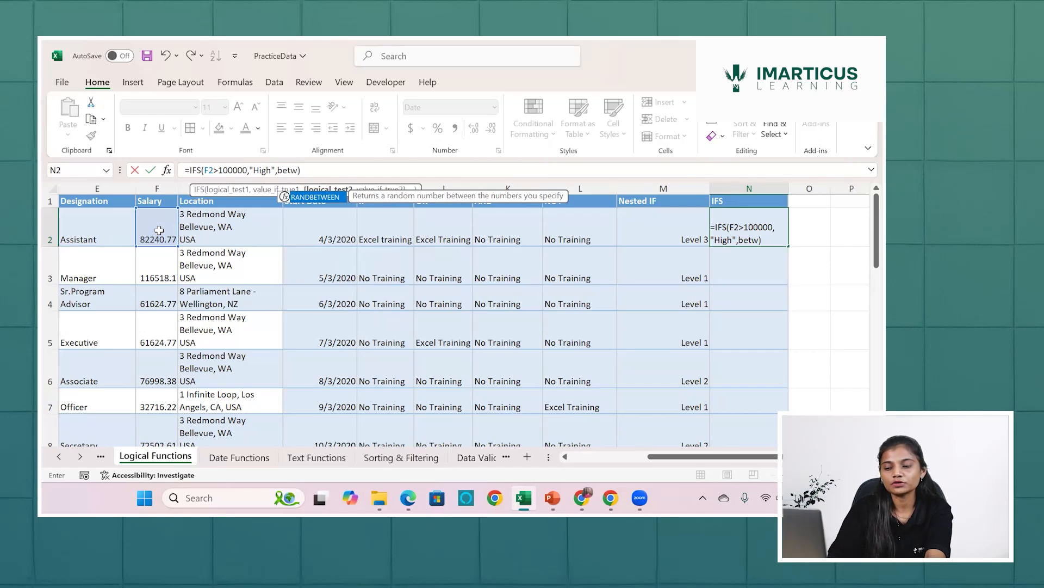
key(Return)
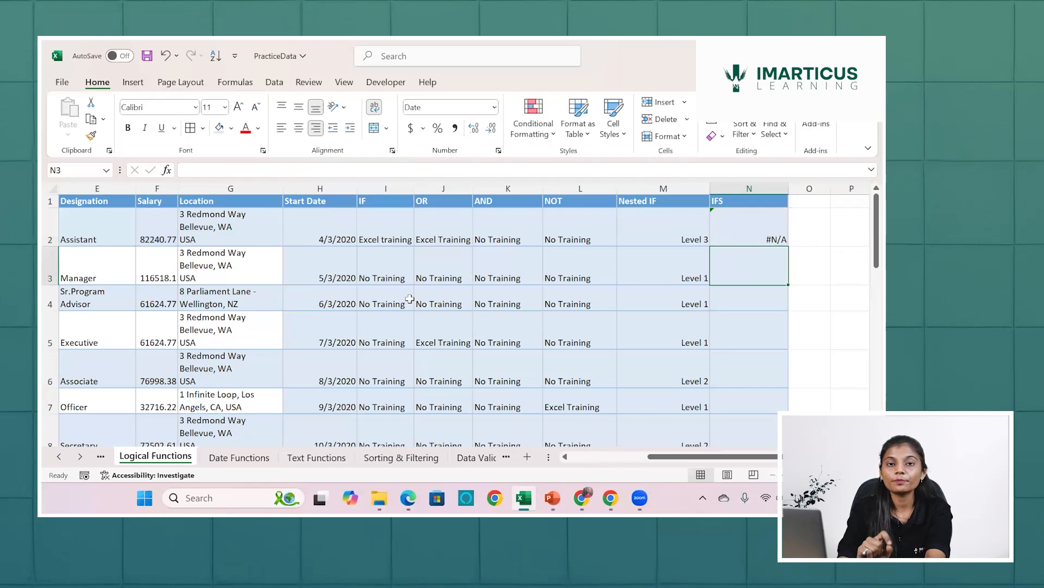
Note the salary range limits beside the table, with >=50K in P2 and <=1L in P3.
scroll(461, 283, right, 3)
key(Up)
key(Right)
key(Right)
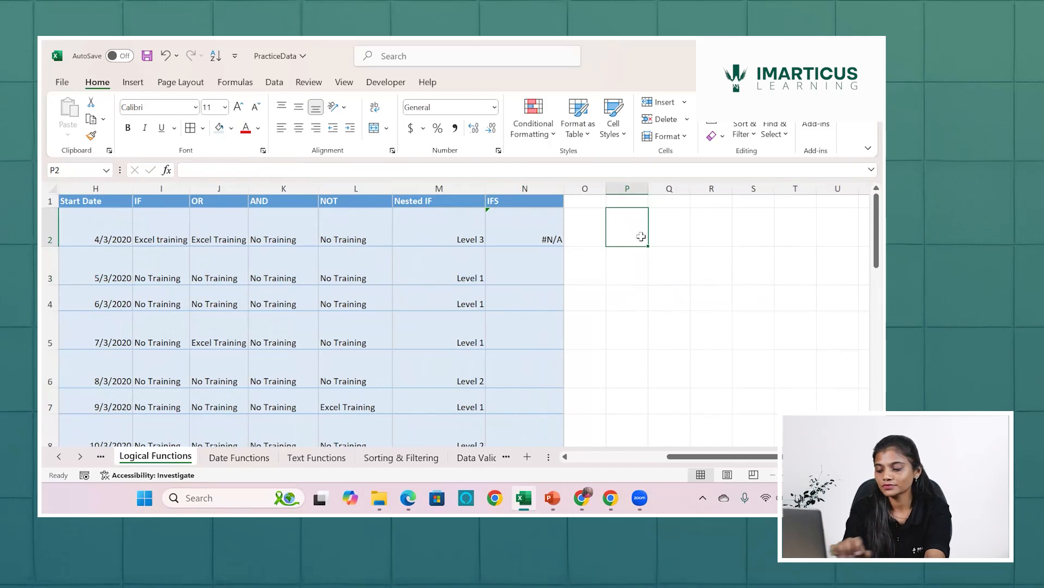
text(=)
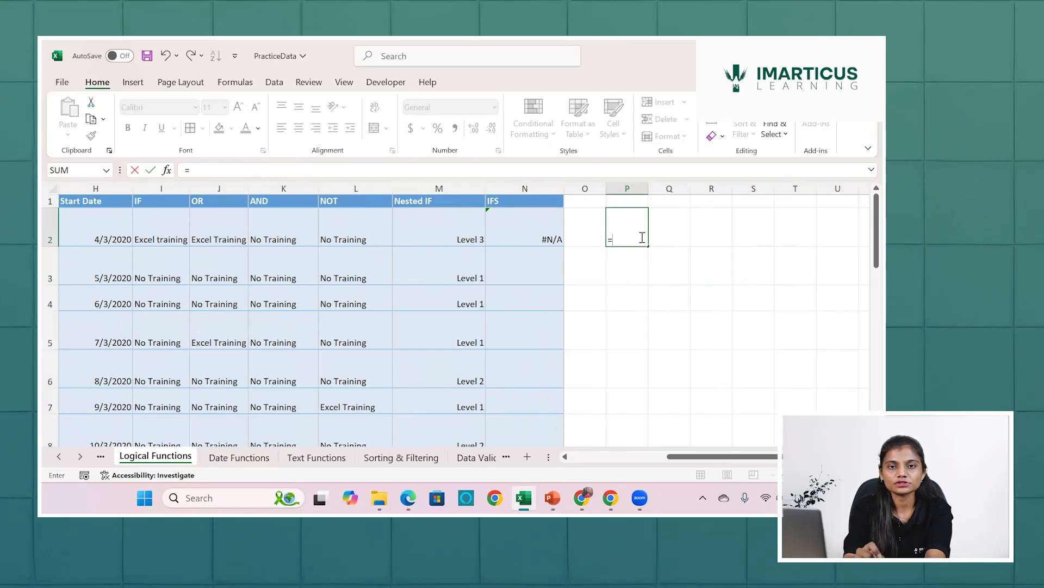
key(Escape)
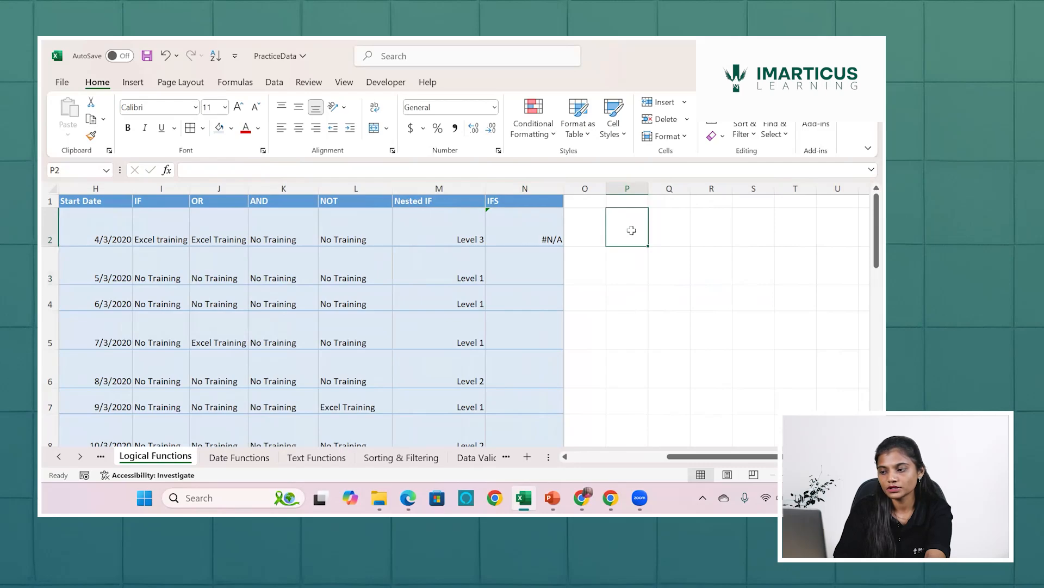
text(>=50K)
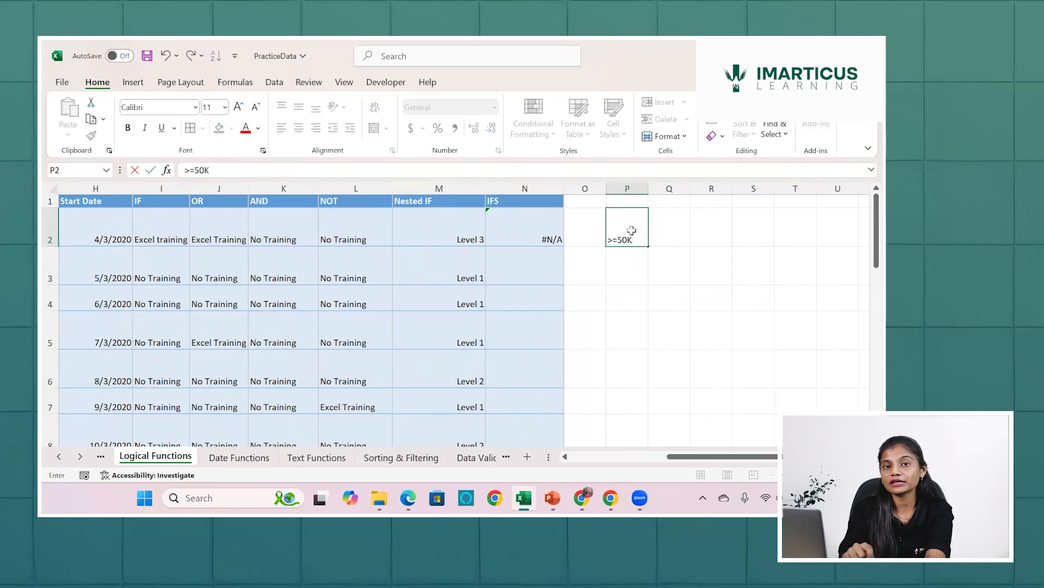
key(Return)
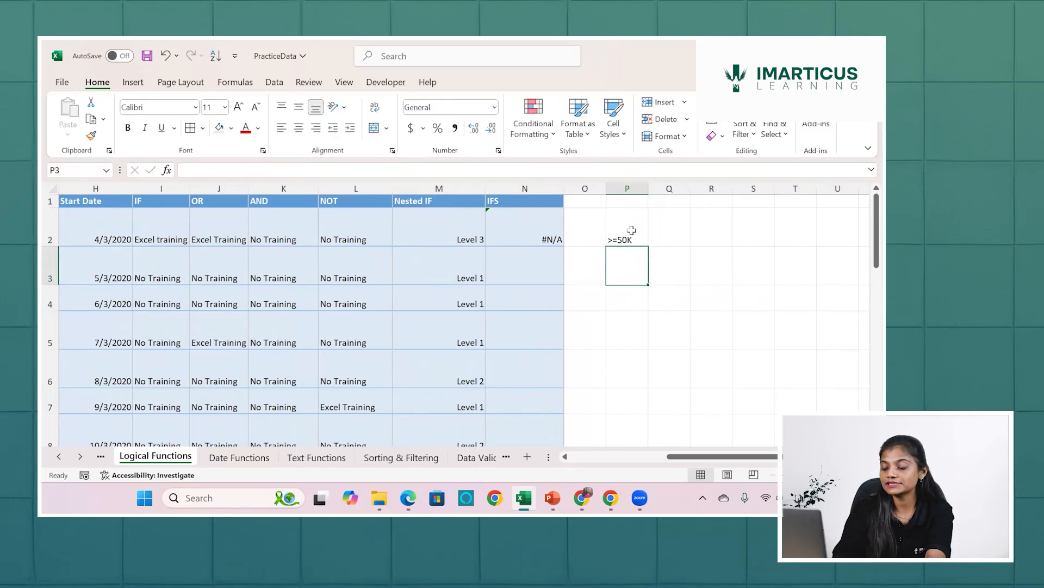
text(<)
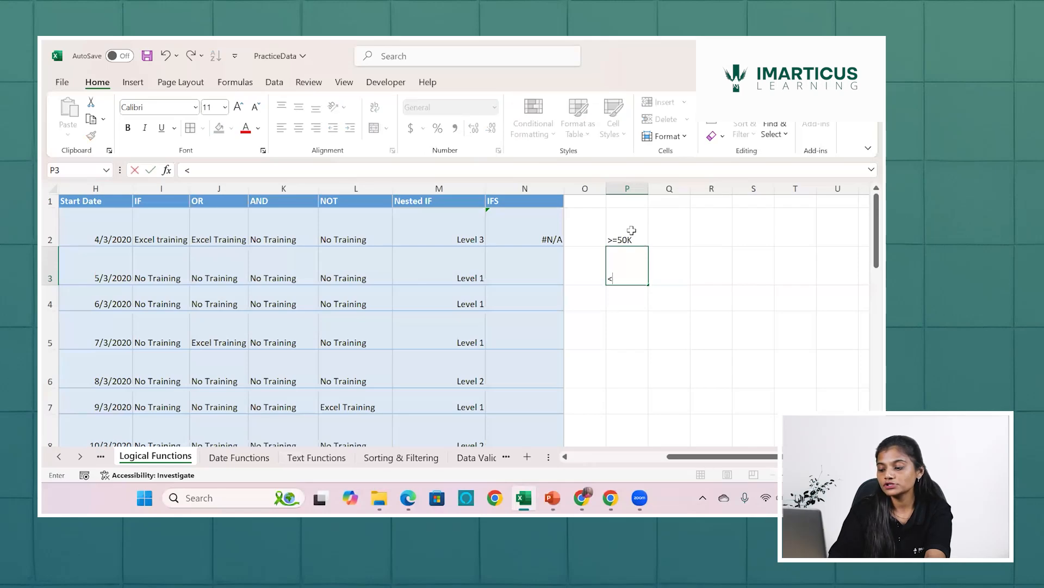
text(=1L)
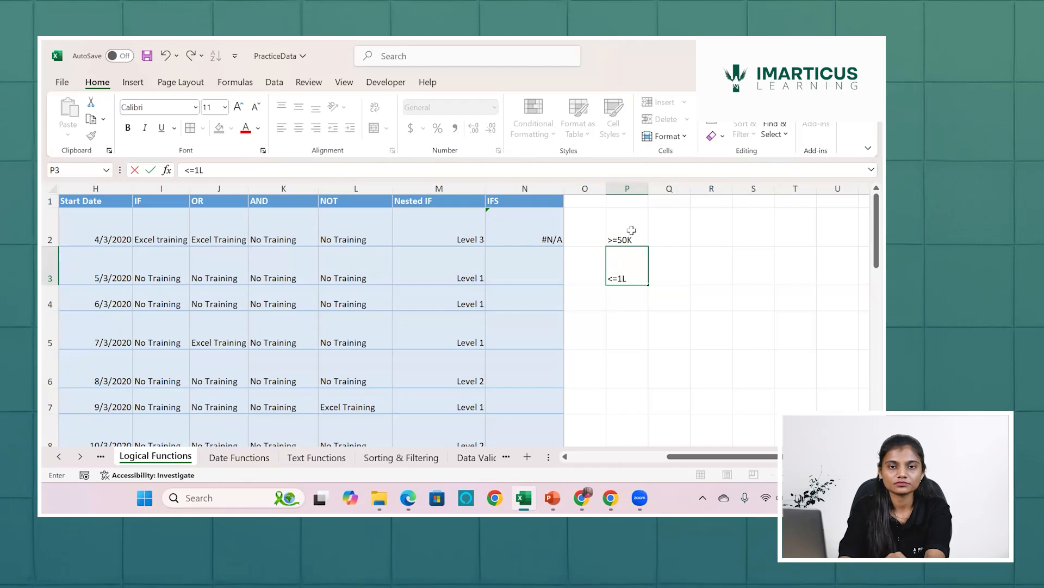
key(Return)
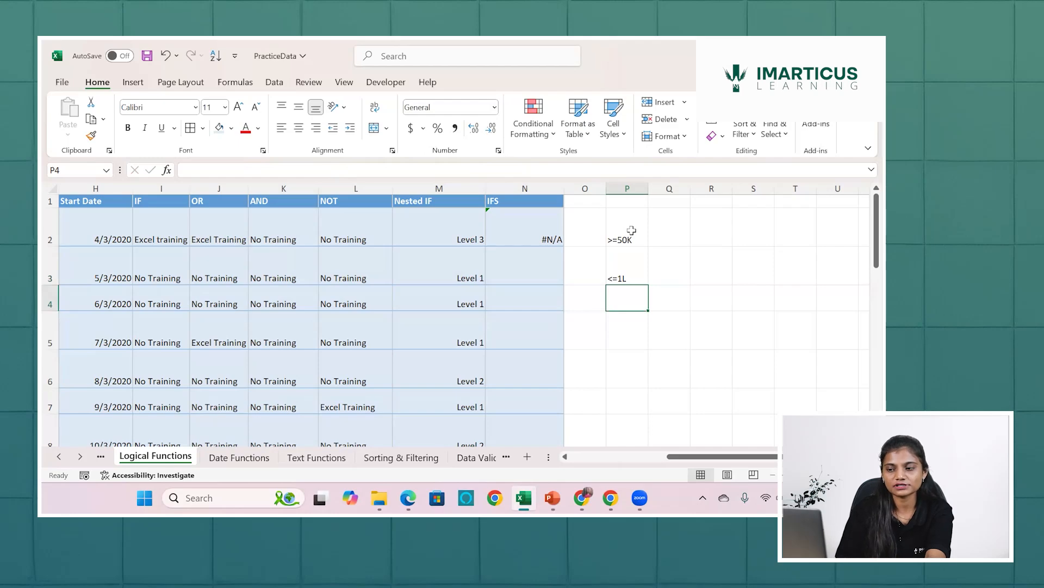
Review the first employee's salary in F2 against the noted range limits.
scroll(486, 237, left, 1)
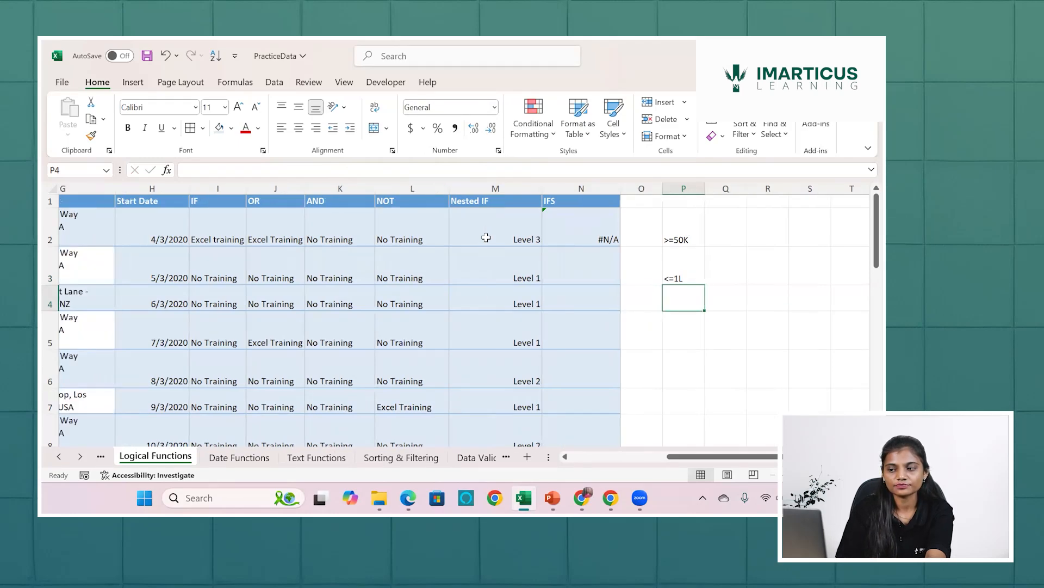
scroll(486, 237, left, 6)
click(486, 238)
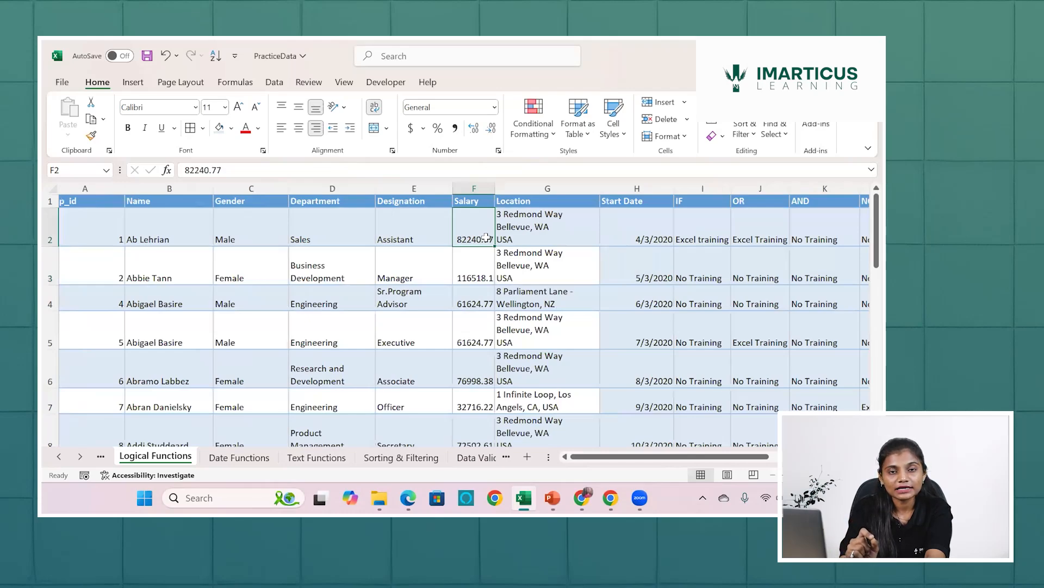
scroll(485, 237, right, 1)
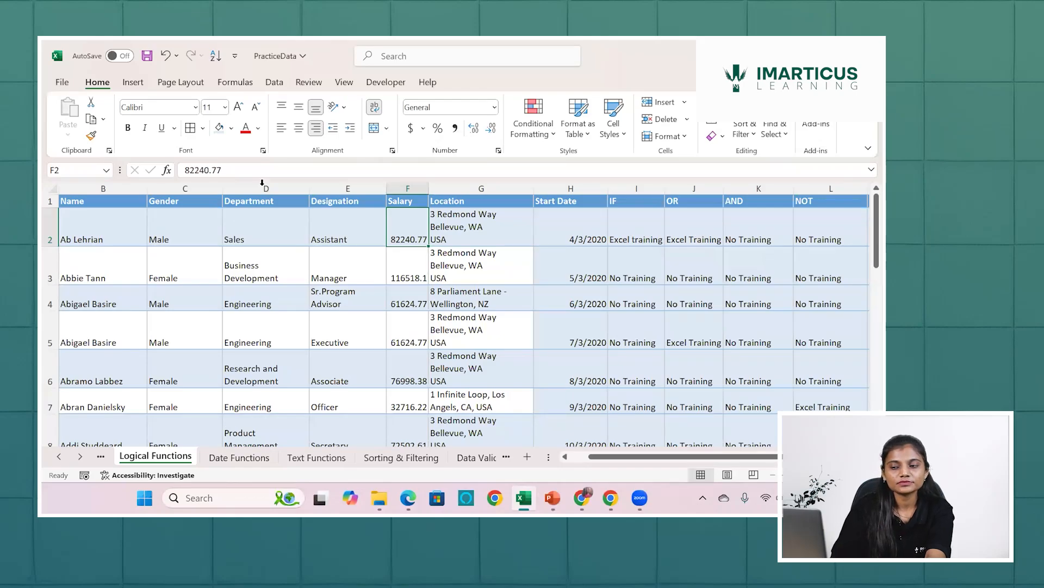
Start an AND formula in O2 with F2>=50000 as its first condition.
scroll(262, 185, right, 1)
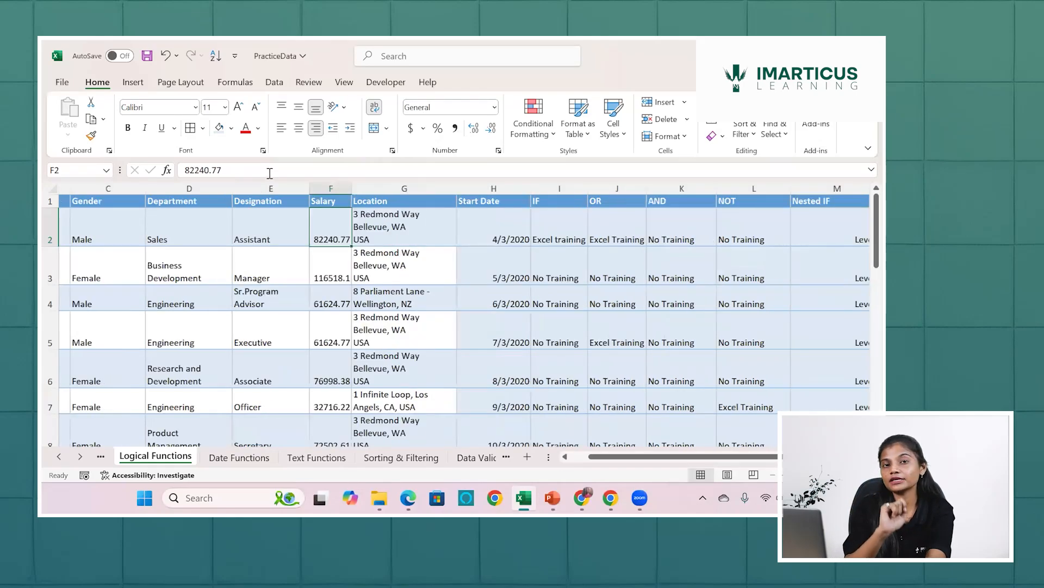
scroll(270, 173, right, 4)
click(690, 226)
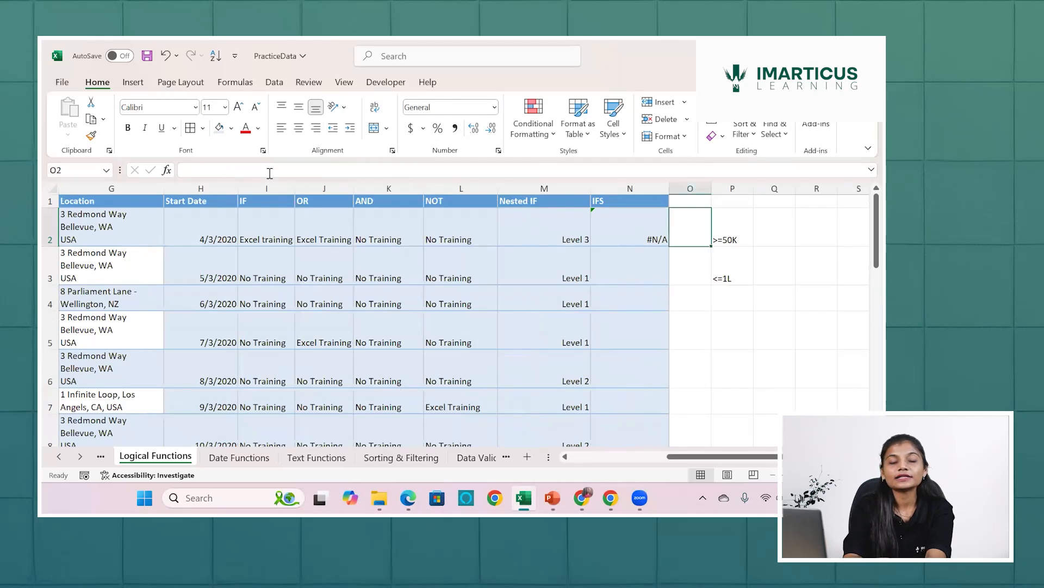
text(=)
text(and)
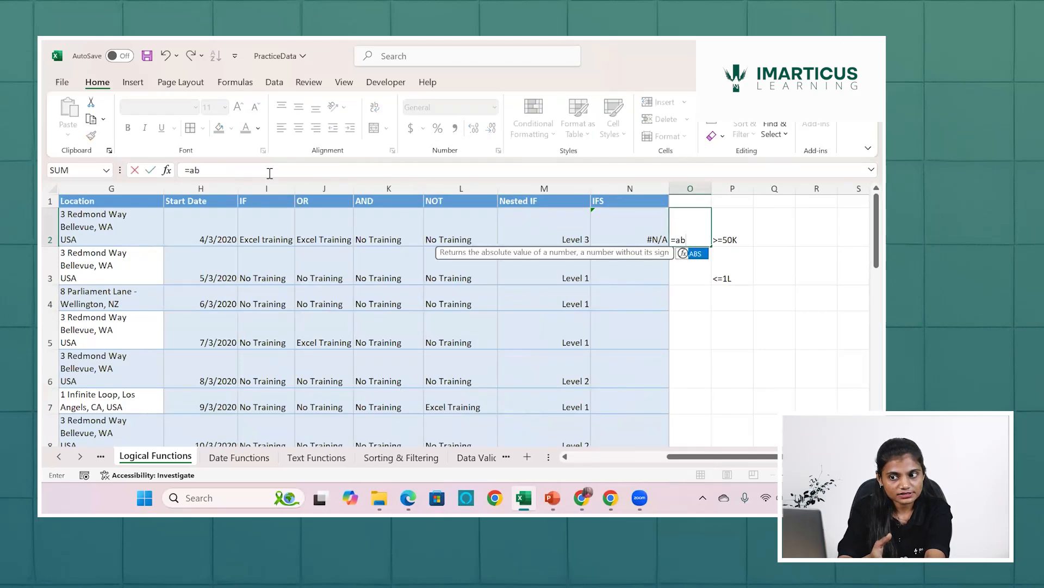
key(Tab)
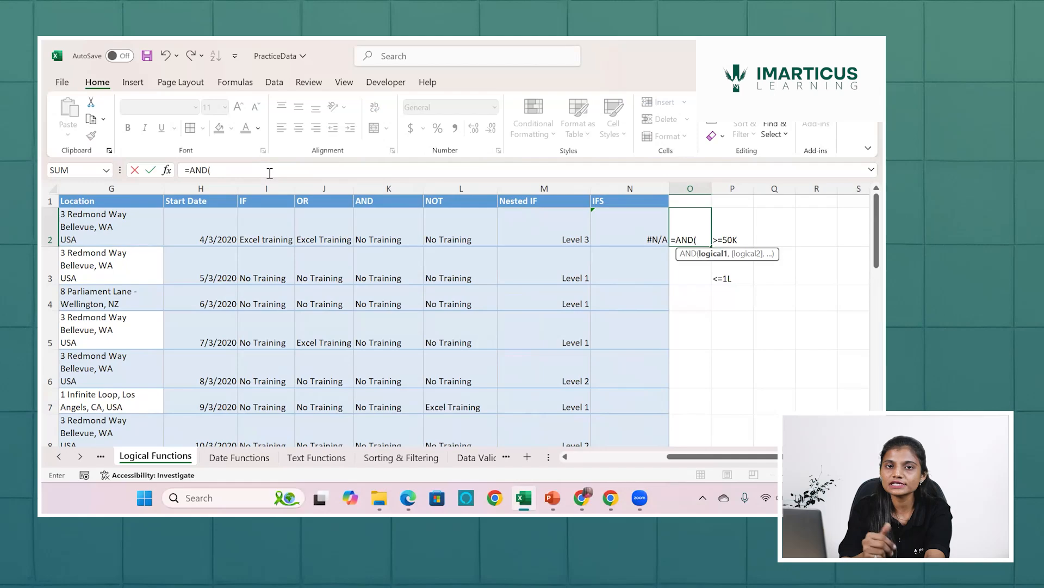
scroll(256, 214, left, 2)
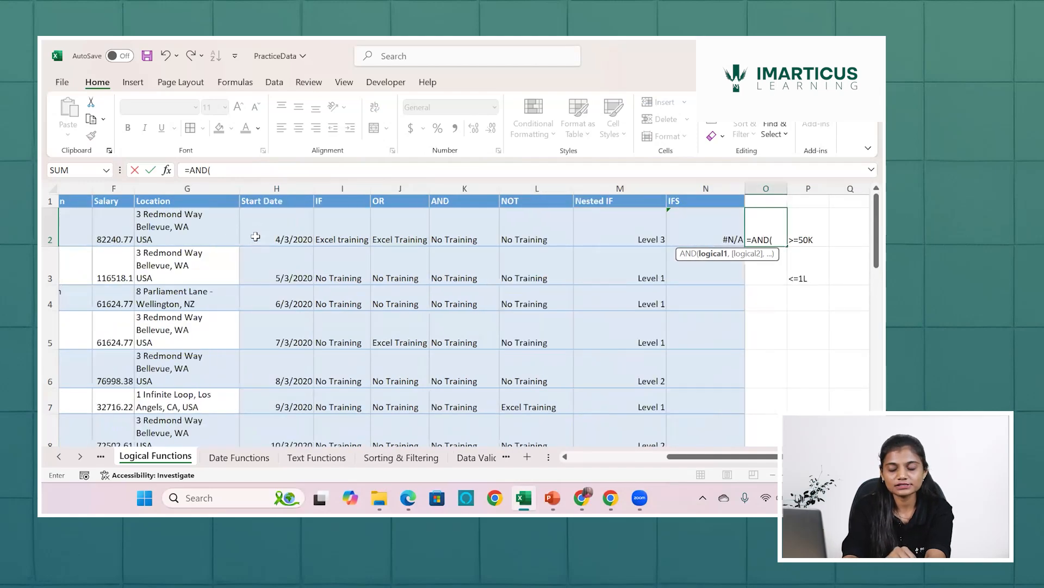
scroll(256, 237, left, 2)
click(256, 236)
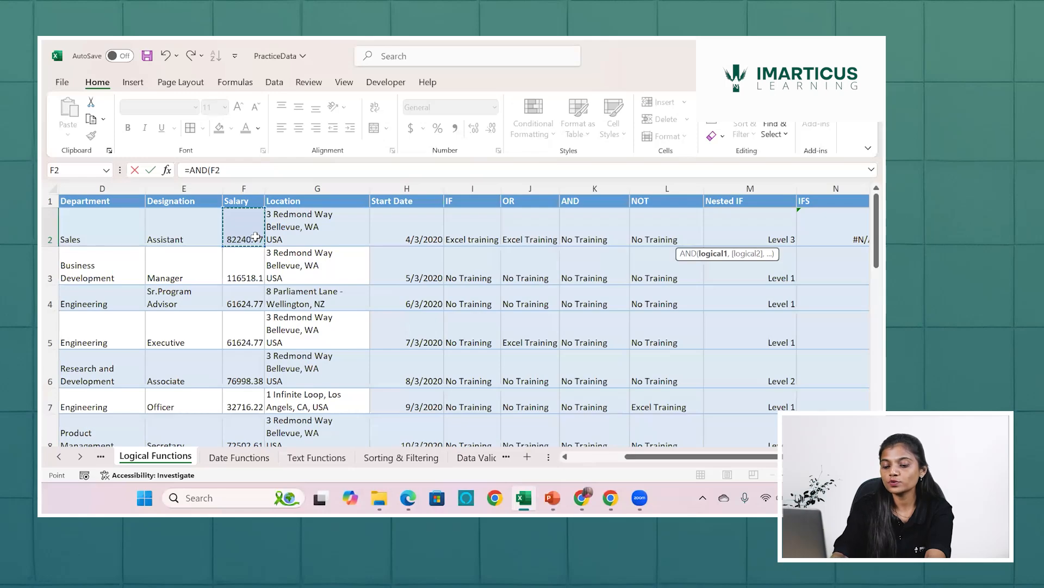
text(>=50000)
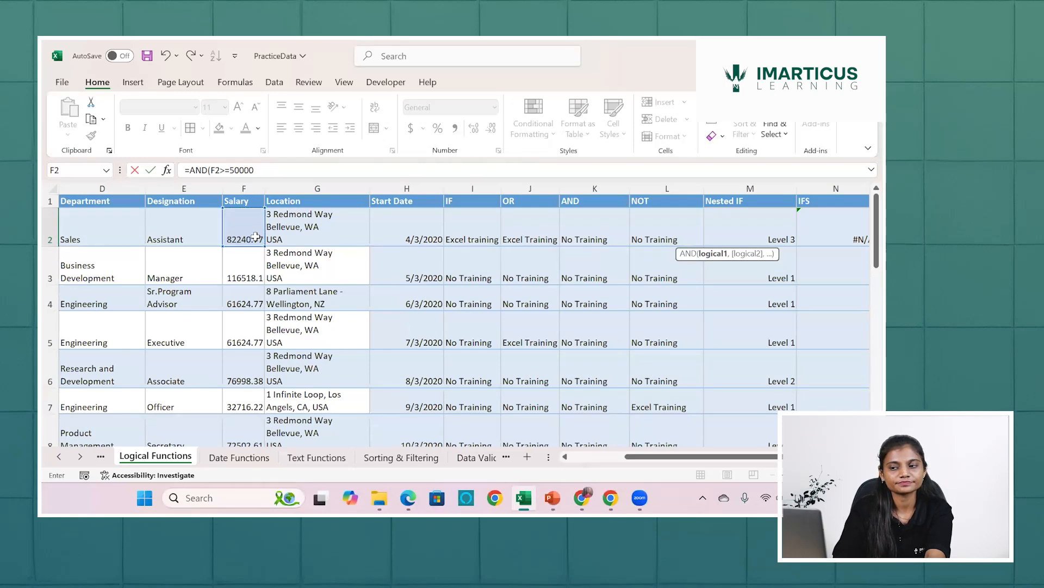
text(,)
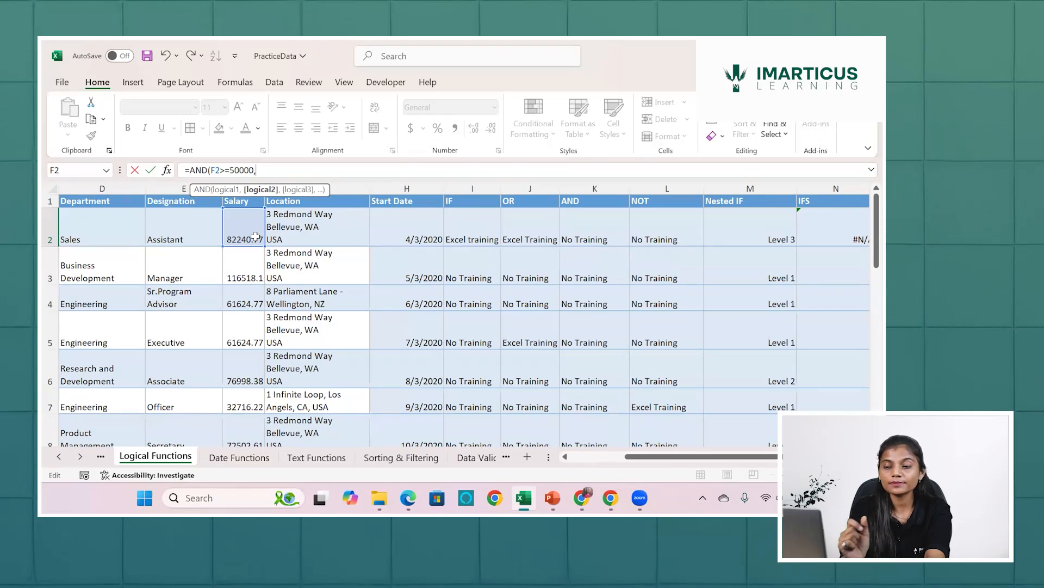
Add F2<=100000 as the second condition of the AND formula in O2 and close the parenthesis.
click(255, 237)
text(<=100000)
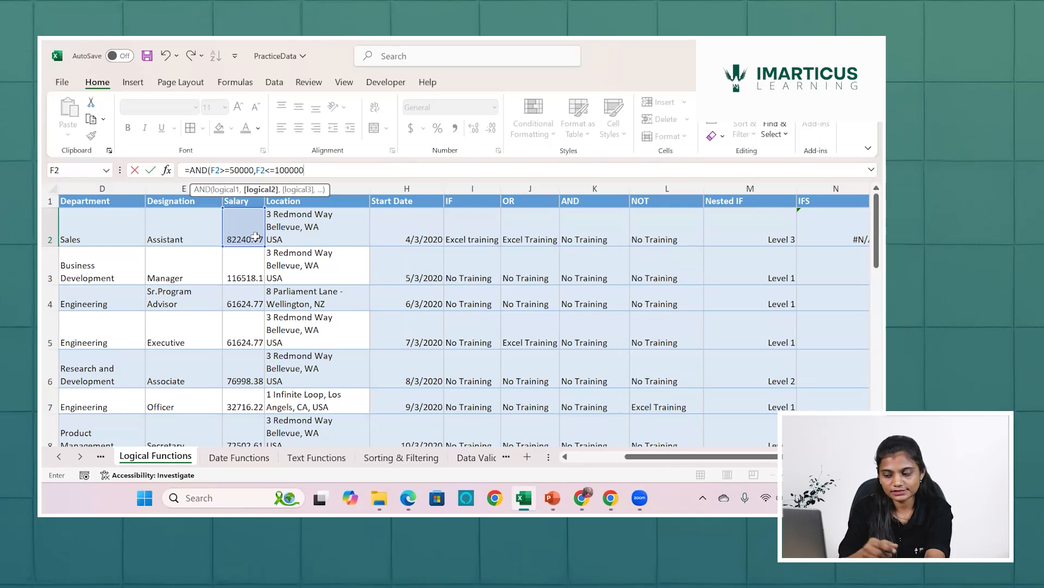
text())
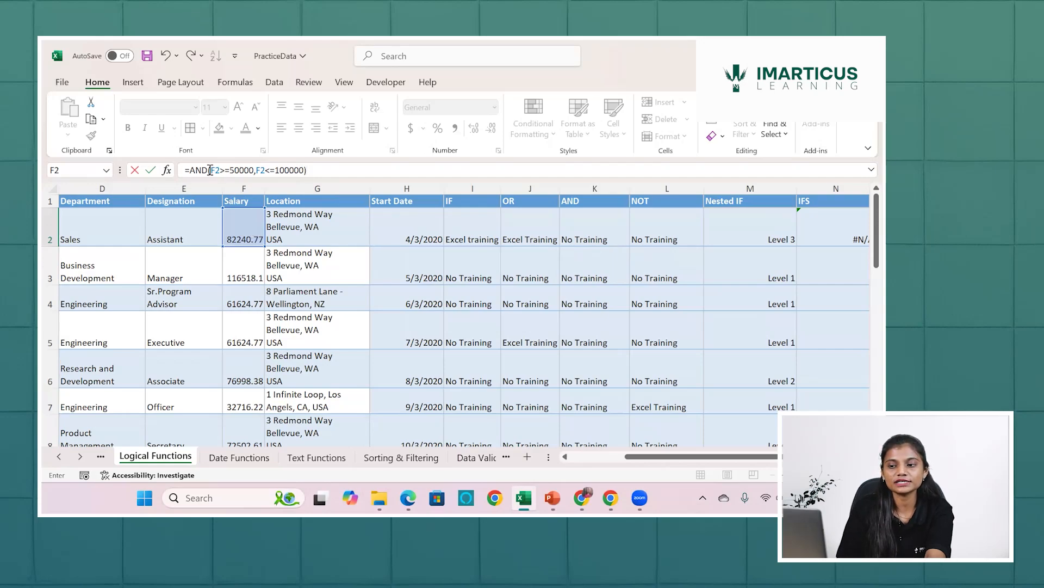
Review the two salary conditions in O2's AND formula one by one and enter the formula.
drag(210, 170, 256, 172)
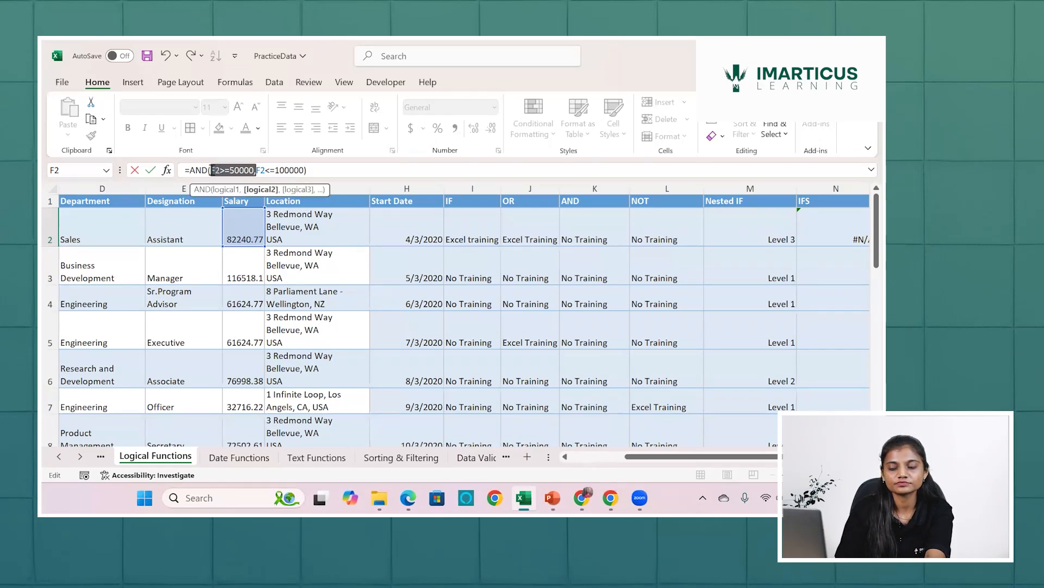
click(243, 169)
drag(211, 170, 253, 169)
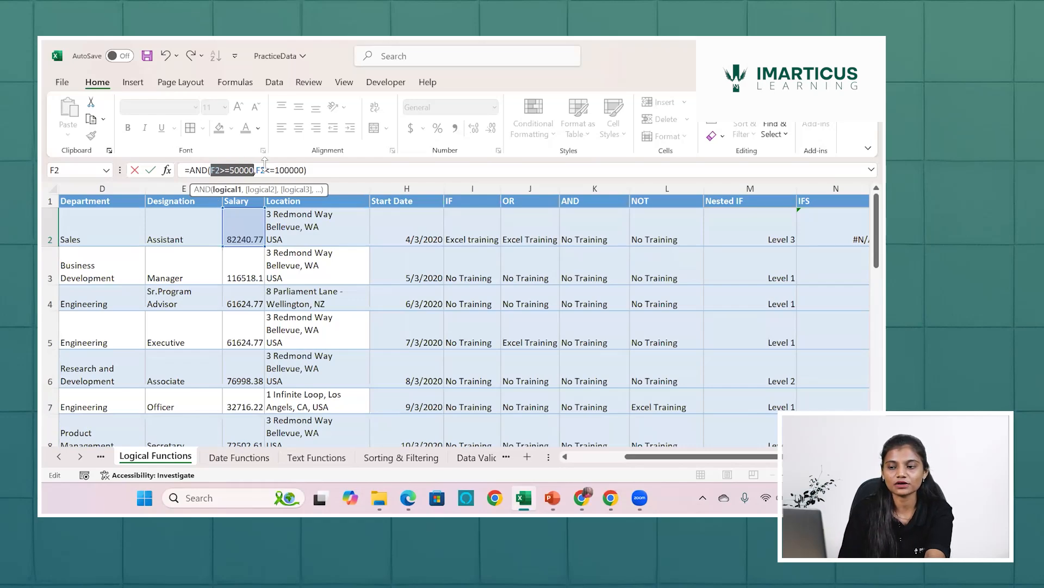
drag(256, 170, 303, 171)
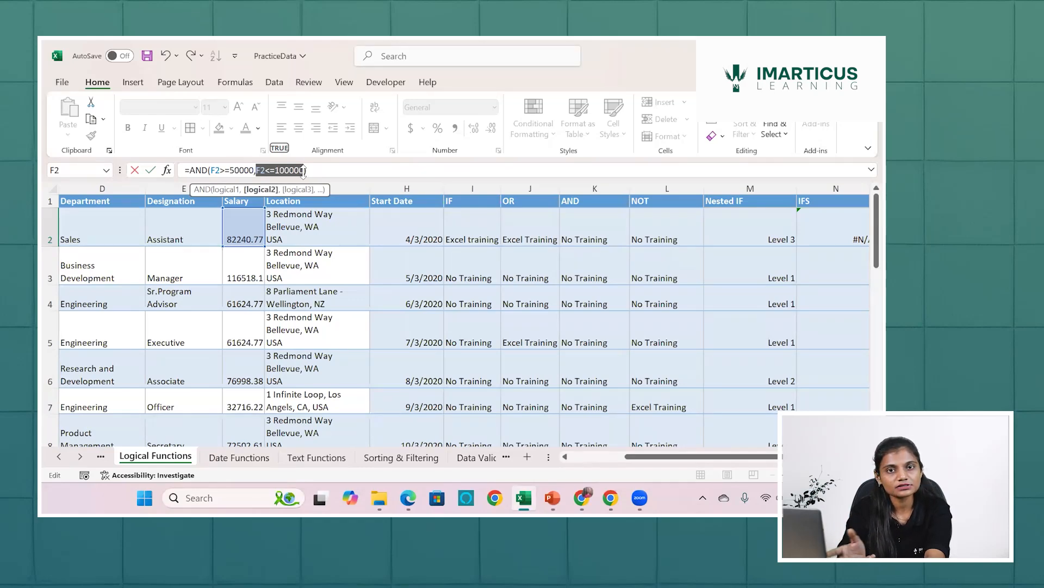
key(Escape)
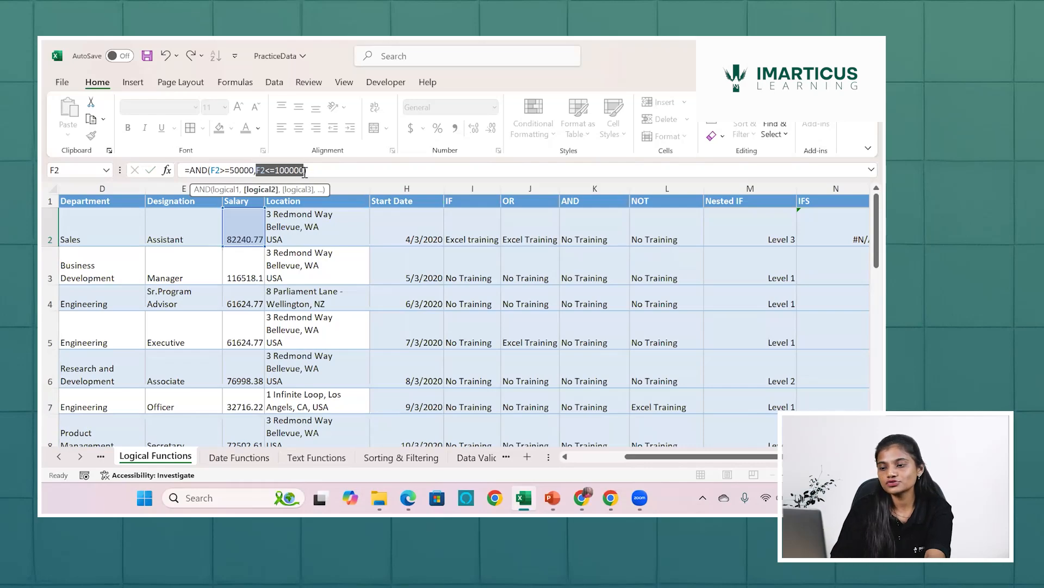
key(Return)
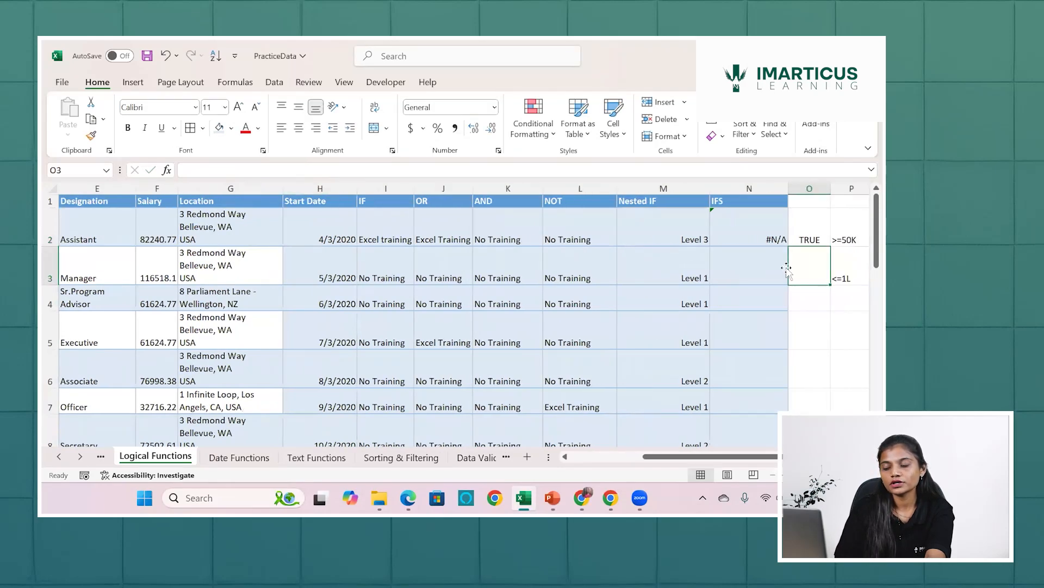
Fill the AND formula from O2 down column O and check the copied formula in O3.
click(809, 224)
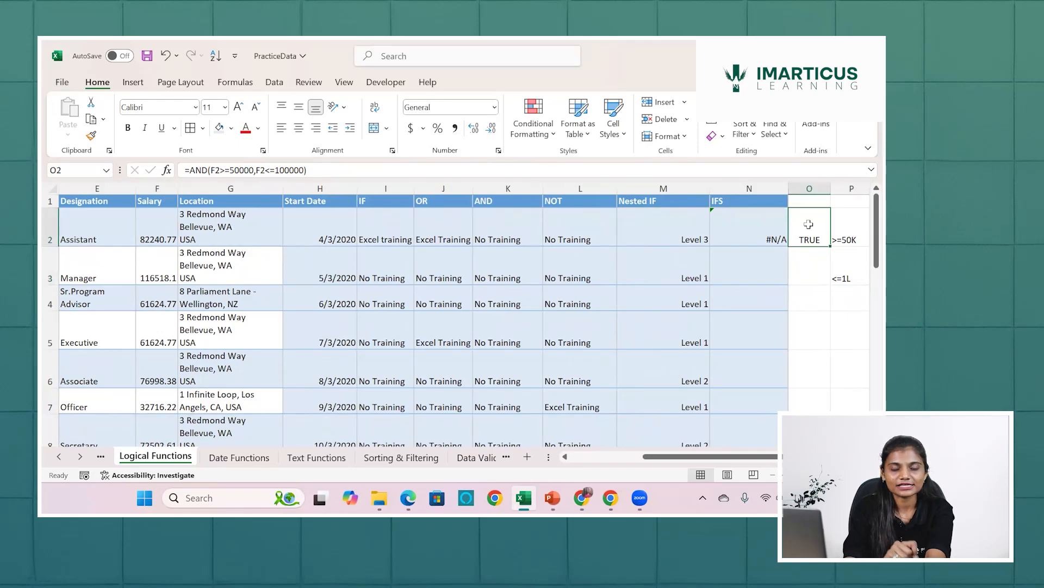
double_click(830, 245)
click(809, 278)
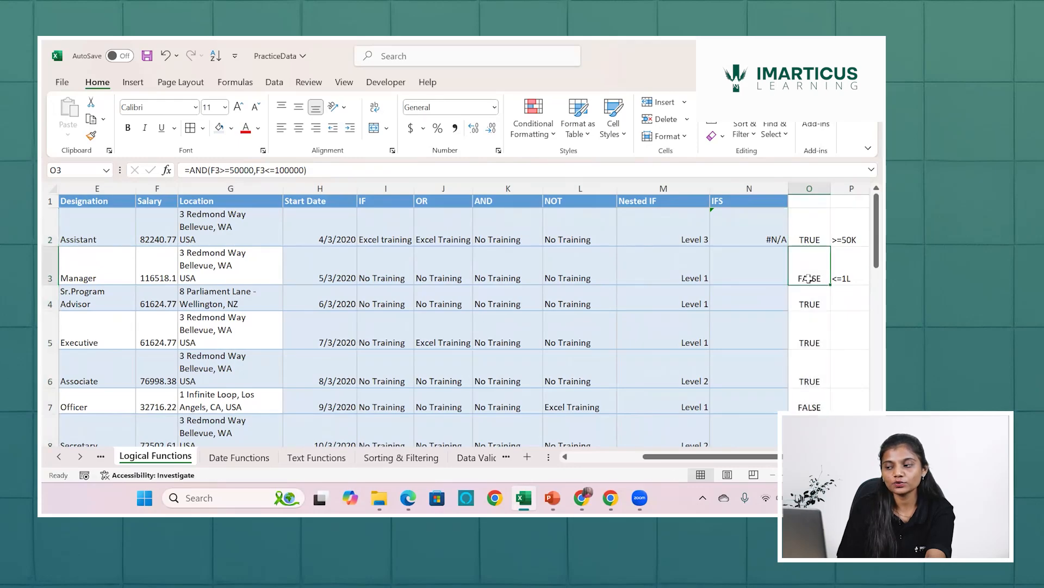
Compare the second employee's salary in F3 with the AND result in O3.
scroll(809, 278, left, 3)
scroll(498, 287, left, 2)
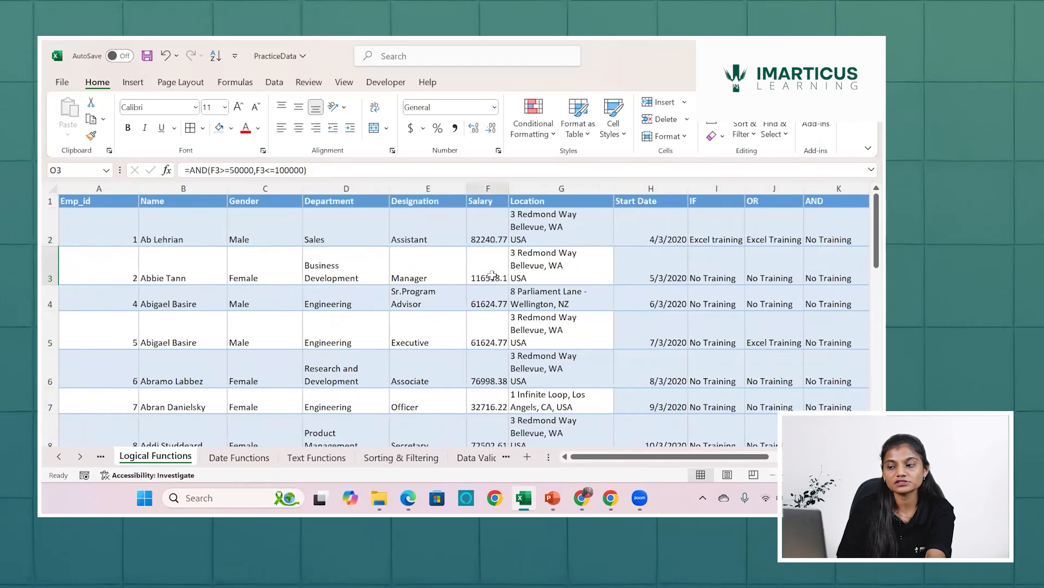
click(492, 275)
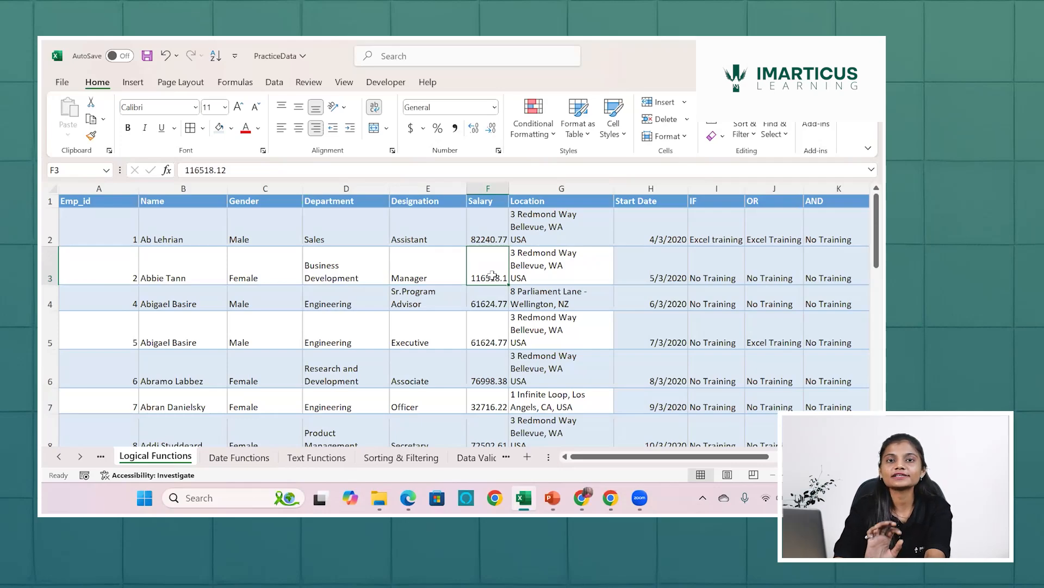
scroll(493, 274, right, 4)
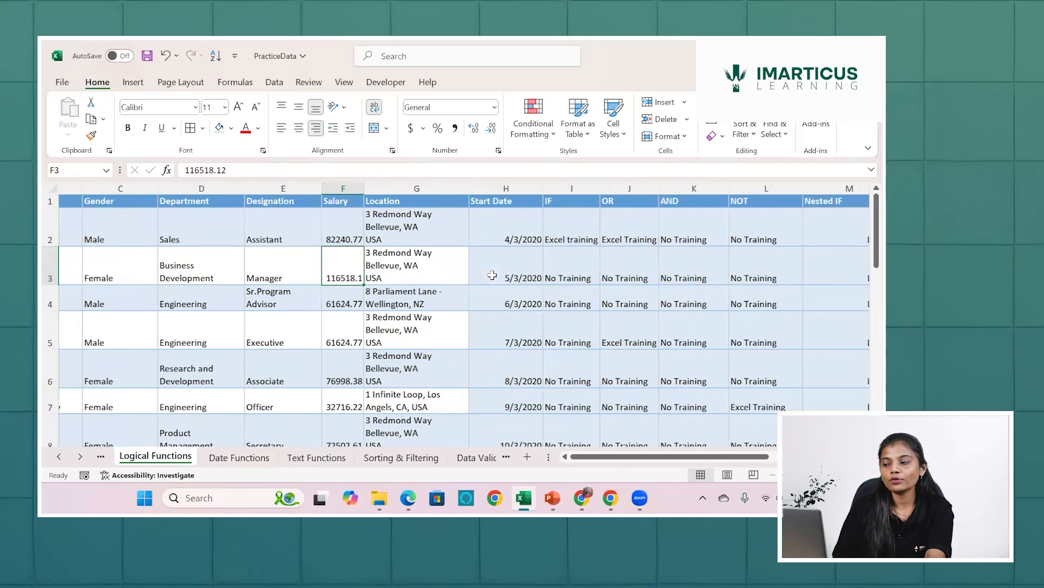
scroll(711, 269, right, 1)
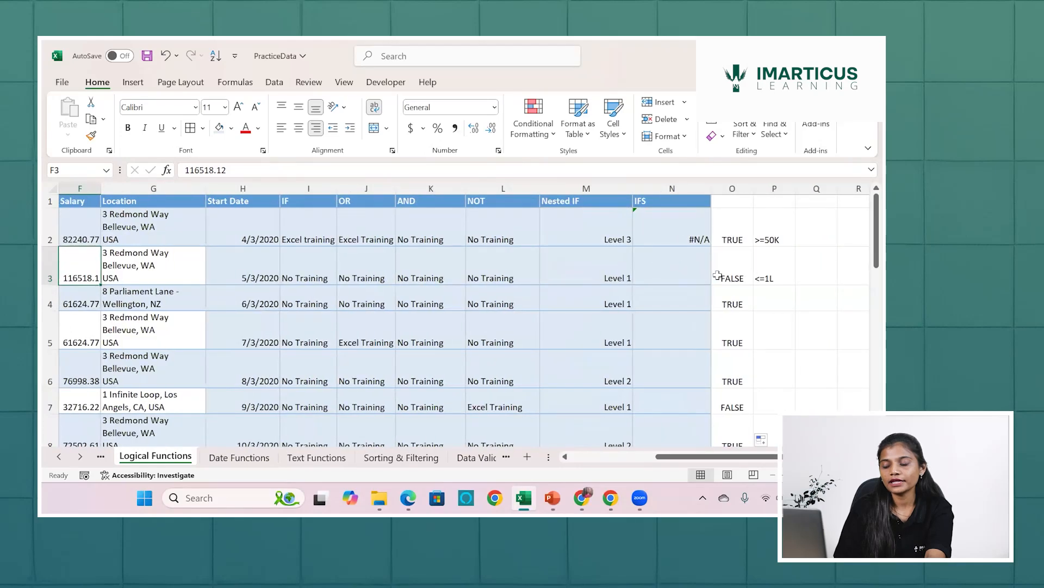
click(718, 275)
Extend the IFS formula in N2 with a nested AND function as the second logical test after "High".
click(674, 274)
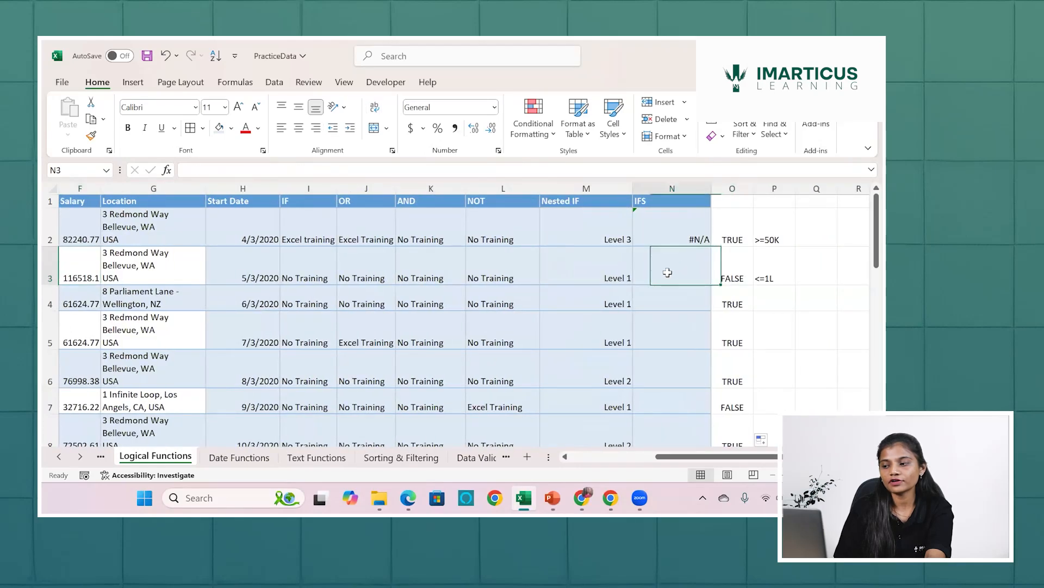
double_click(675, 219)
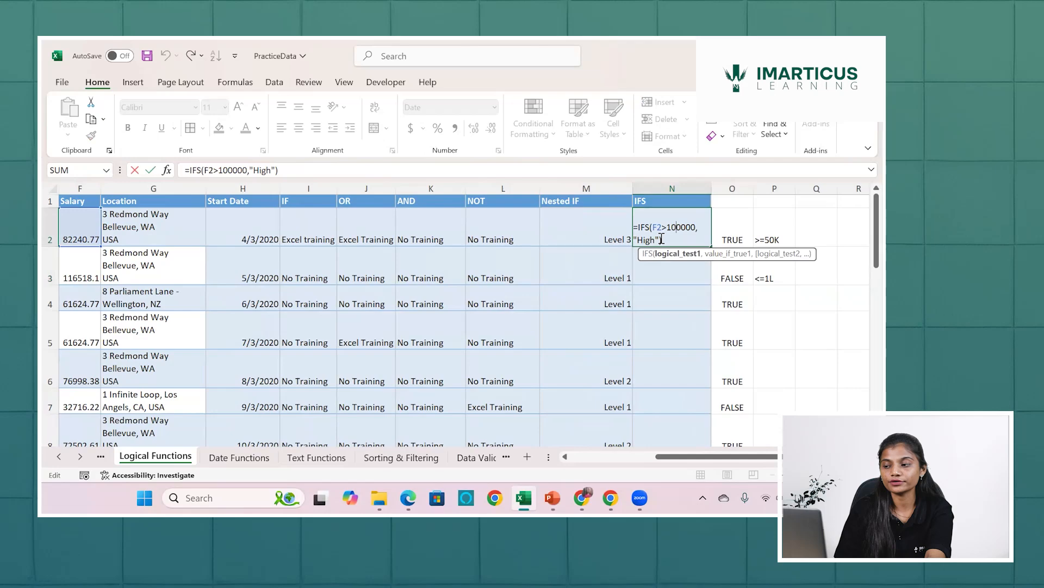
click(661, 240)
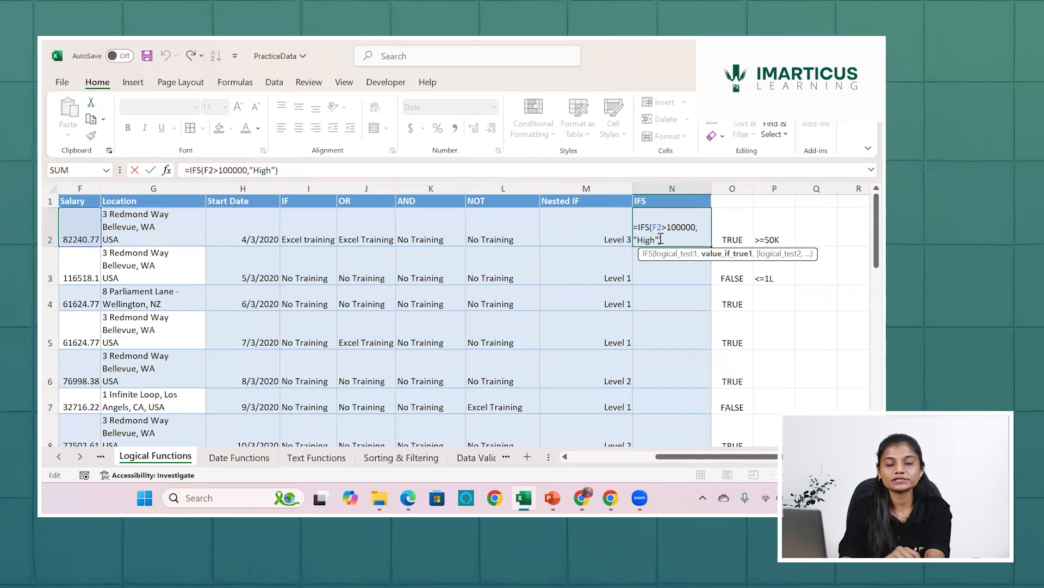
text(,)
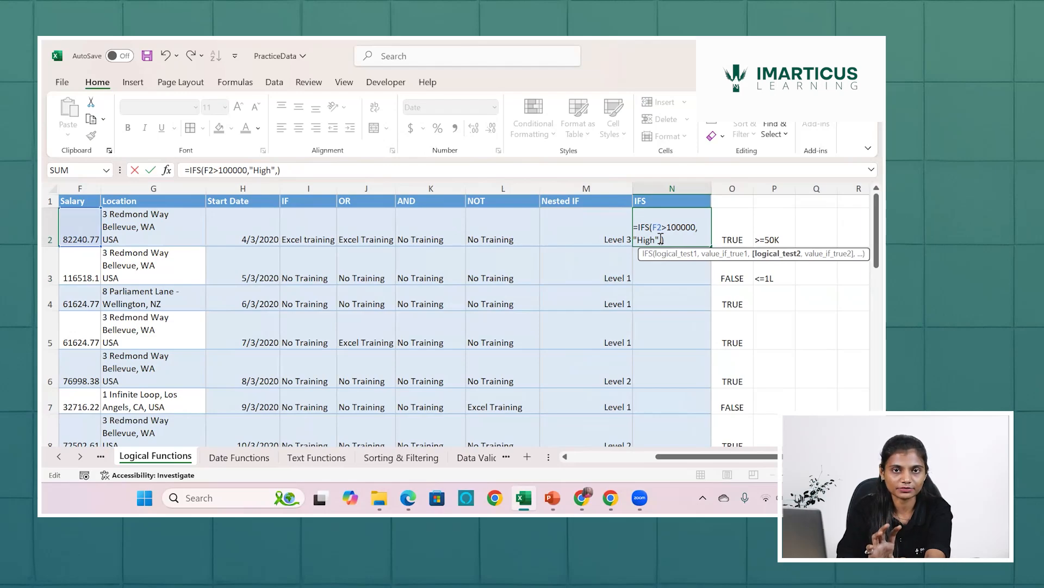
text(and)
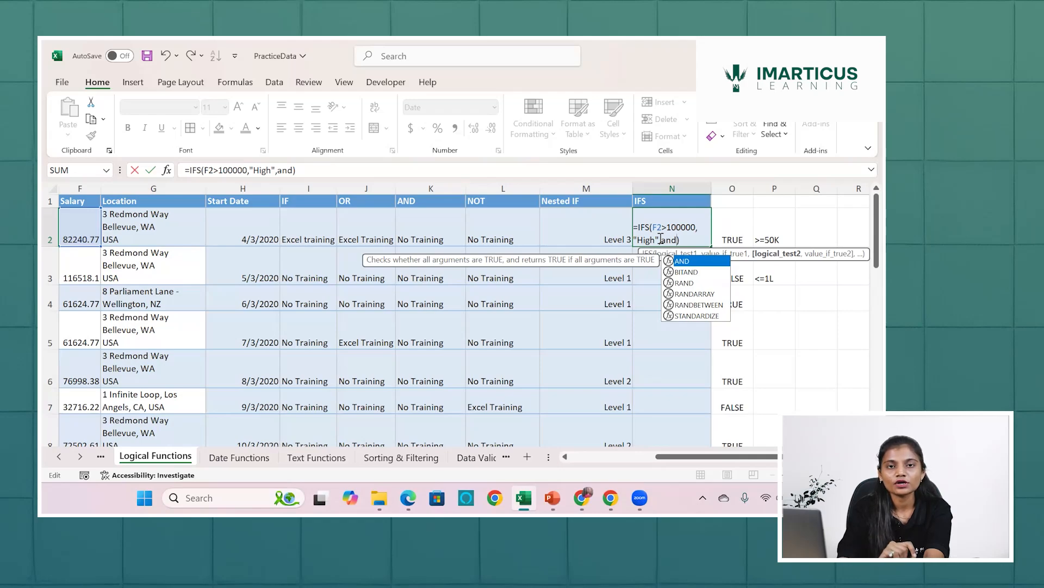
key(Tab)
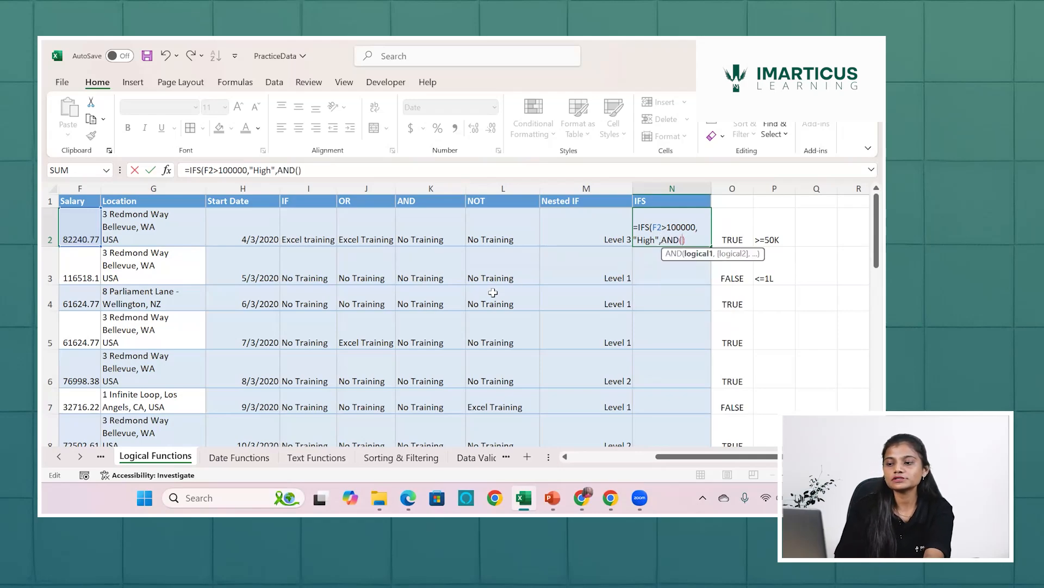
Set F2>=50000 as the first condition of the nested AND in N2.
scroll(472, 300, left, 3)
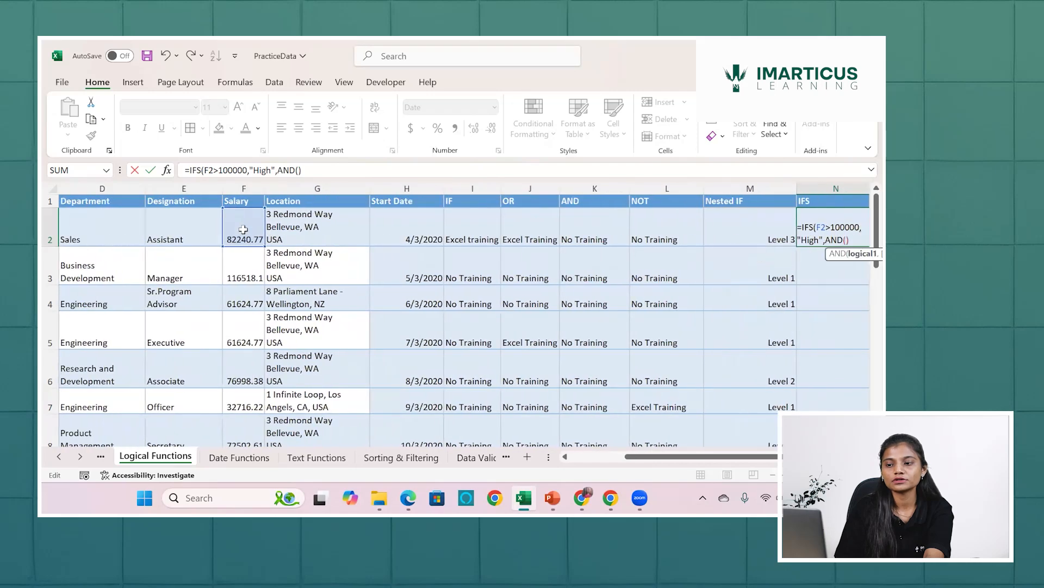
click(243, 229)
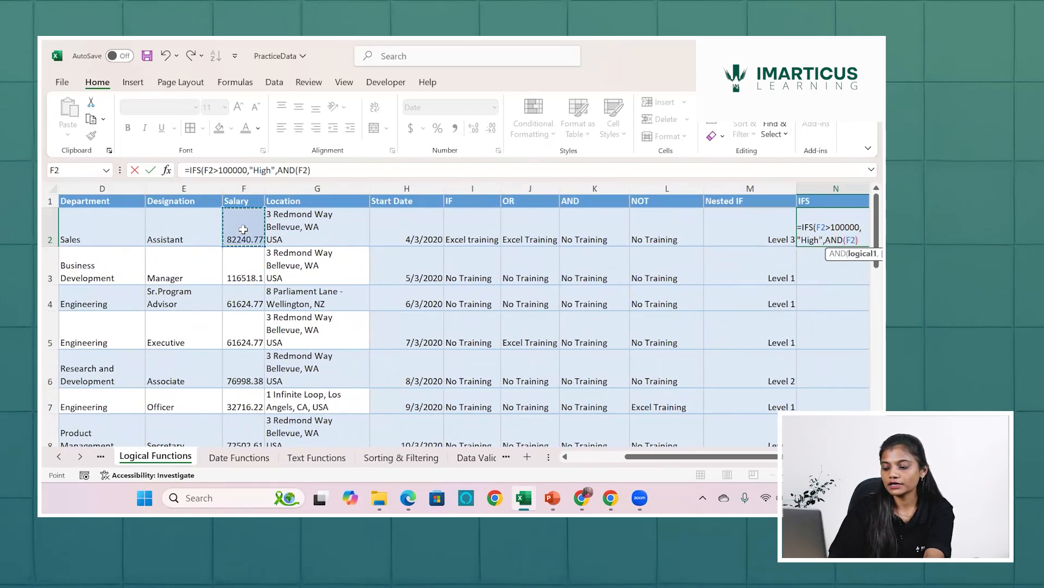
text(>=50)
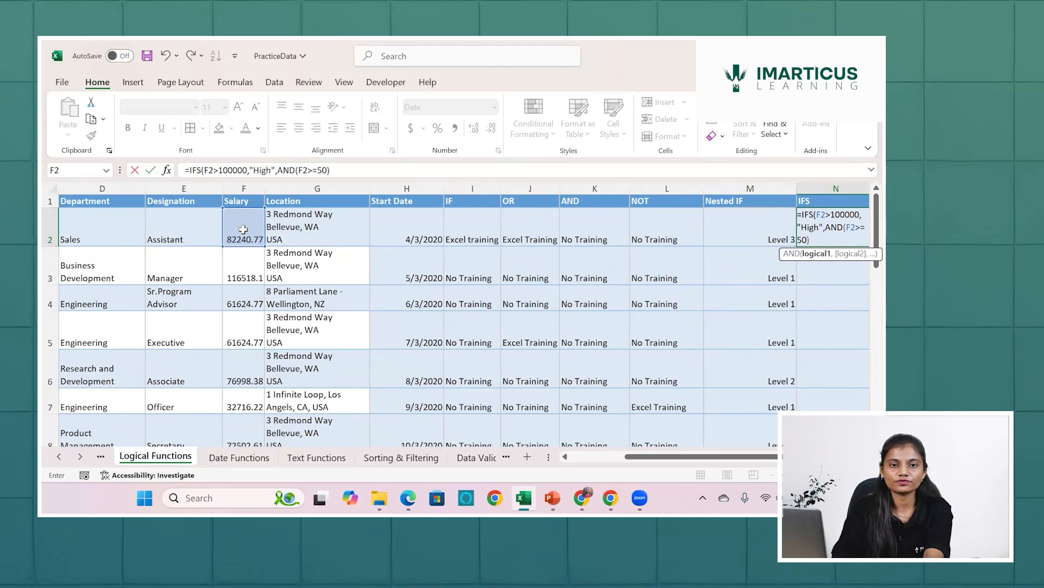
text(00)
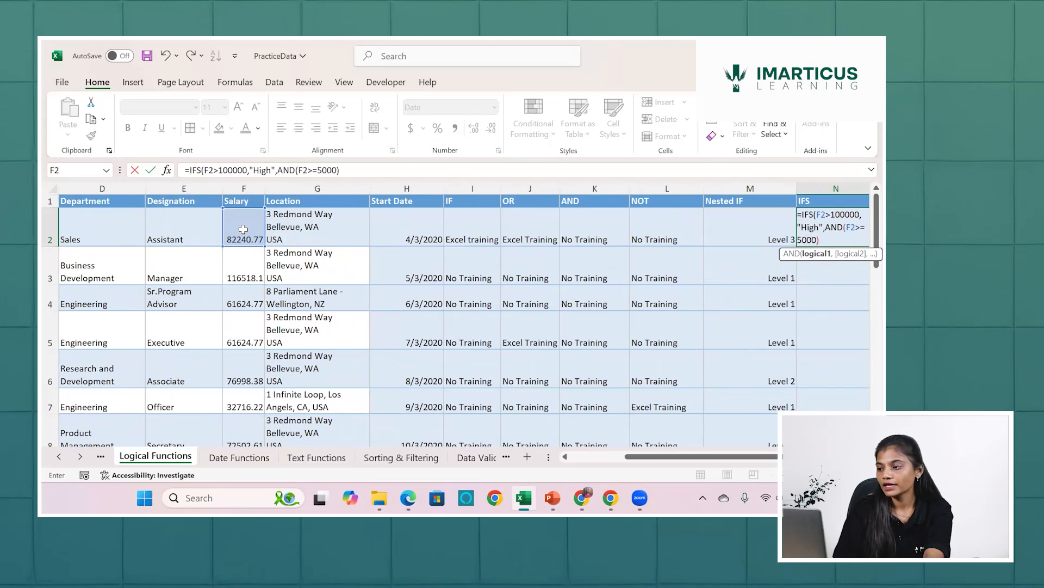
text(0,)
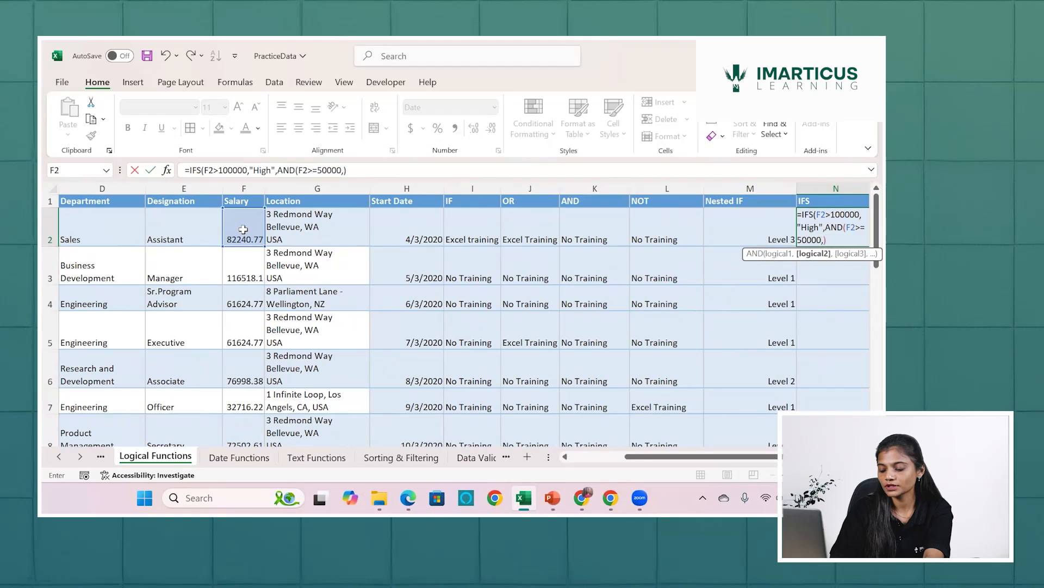
Add F2<=100000 as the second condition of the nested AND in the N2 IFS formula.
click(229, 227)
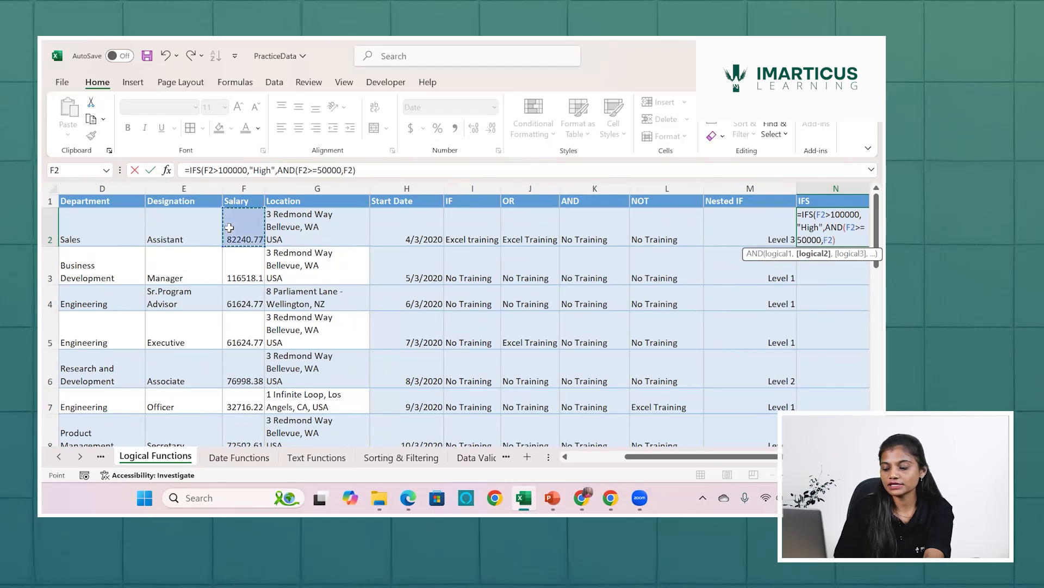
text(<)
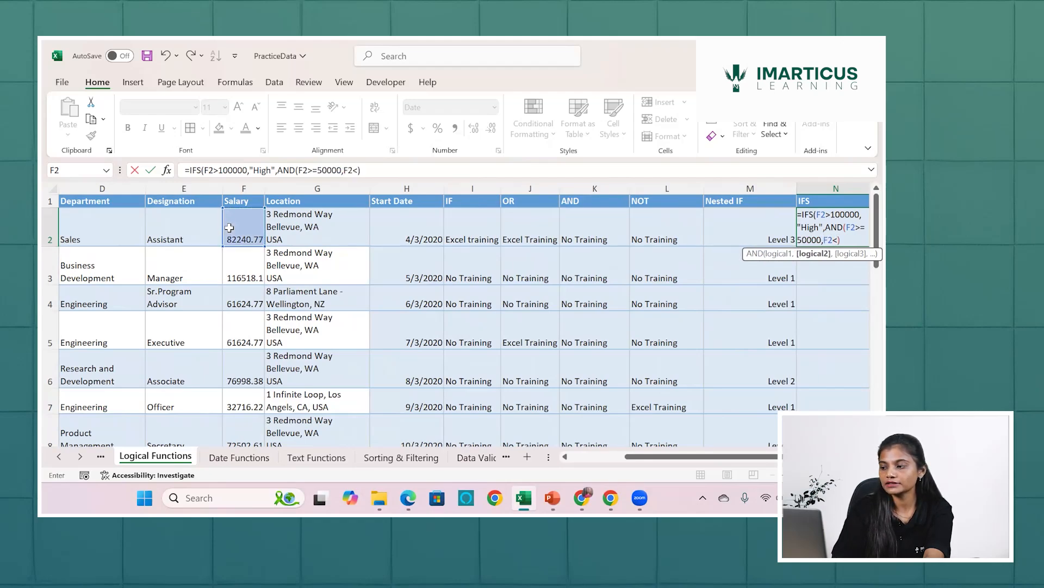
text(=10000)
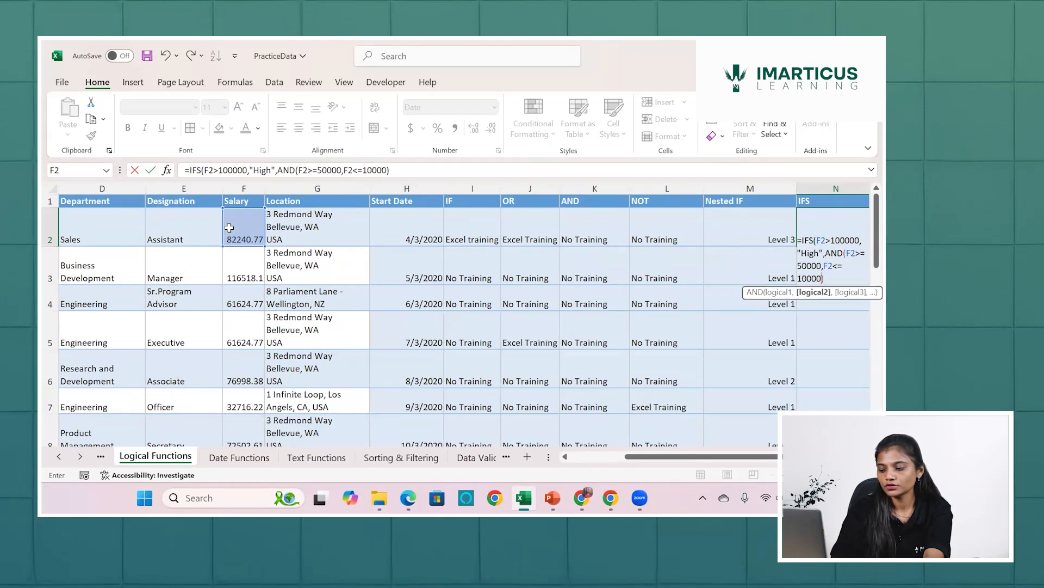
text(0)
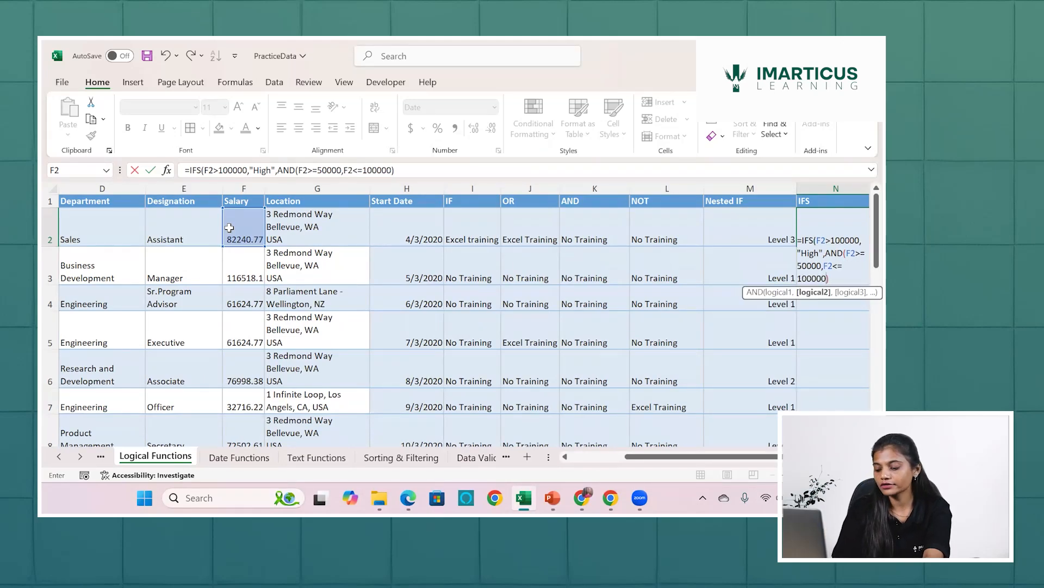
Complete the IFS formula in N2 with "Medium" as the result of the AND test and fill it down column N.
scroll(229, 228, right, 4)
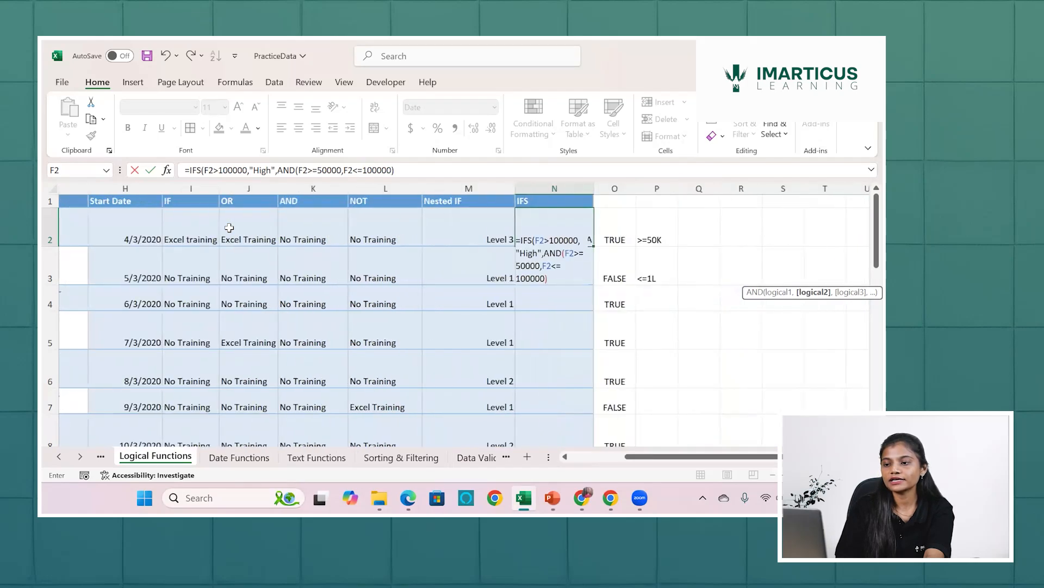
scroll(229, 227, right, 1)
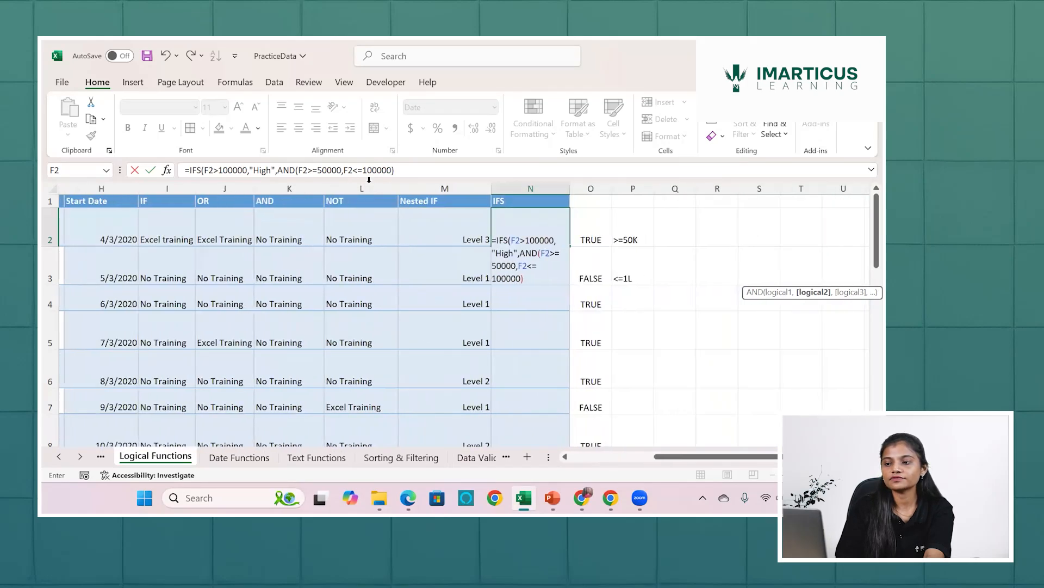
click(397, 168)
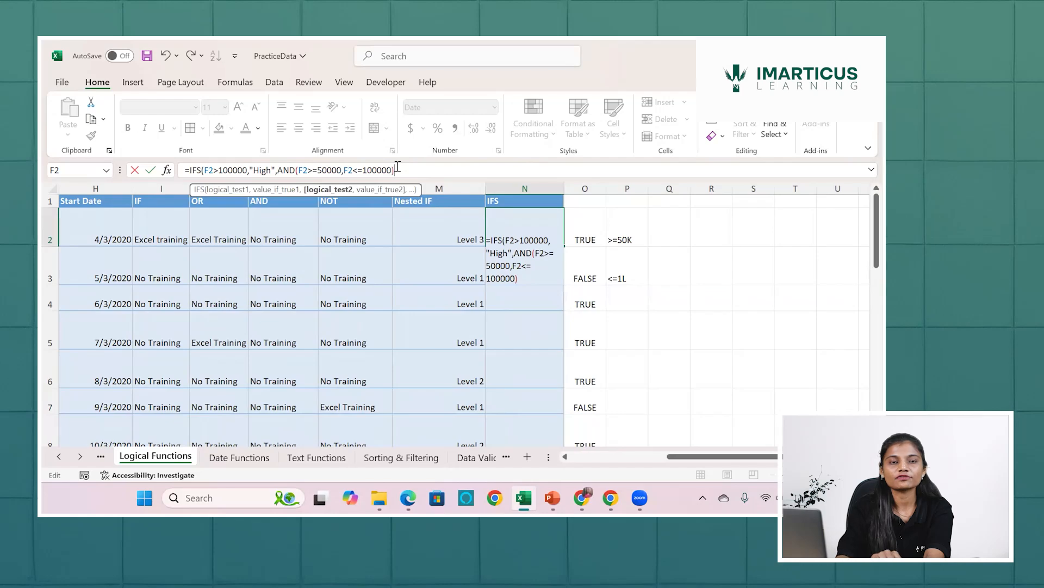
text(,)
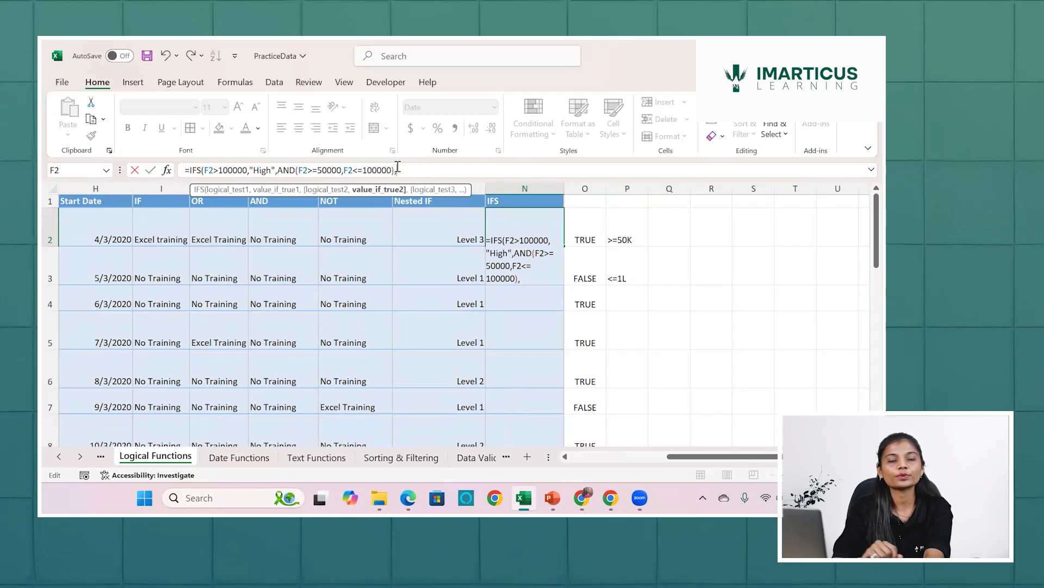
text("M)
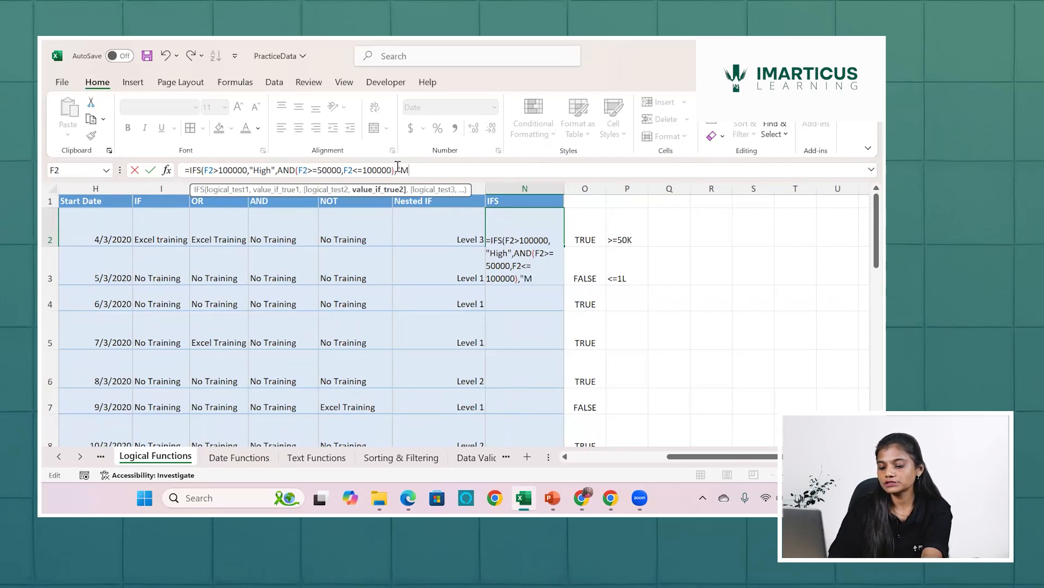
text(edium)
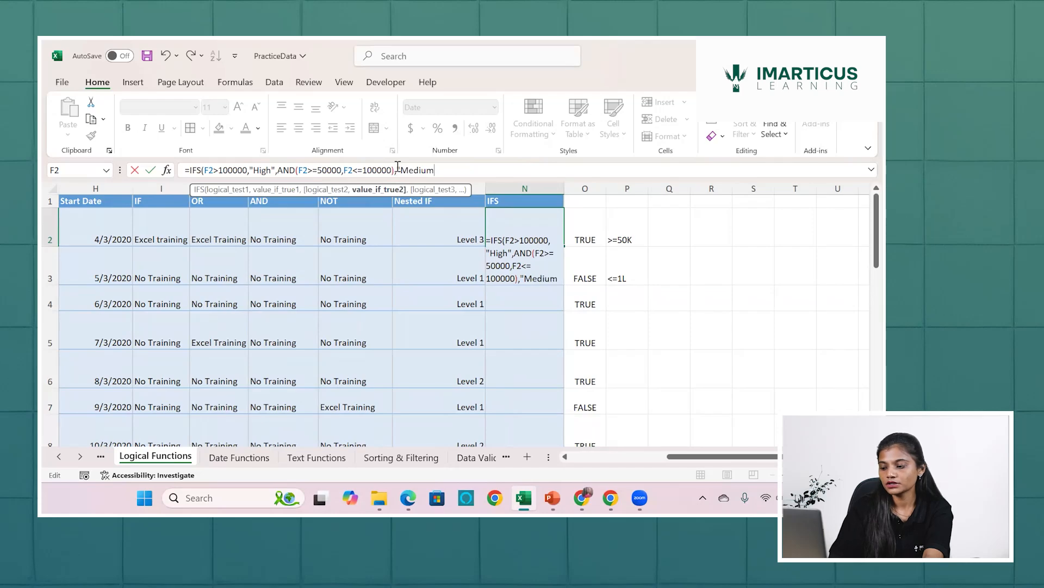
text("))
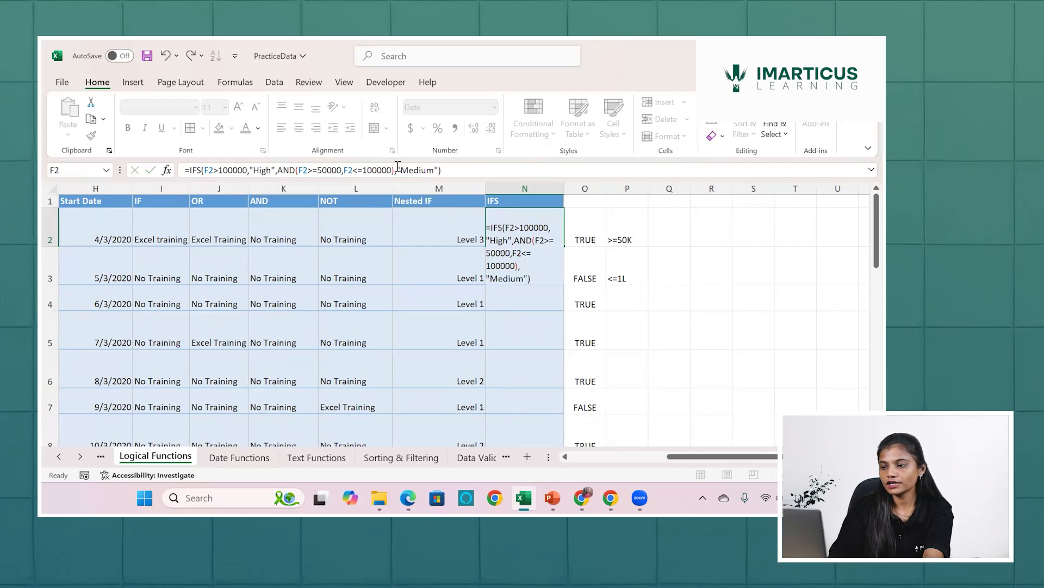
key(Return)
click(518, 229)
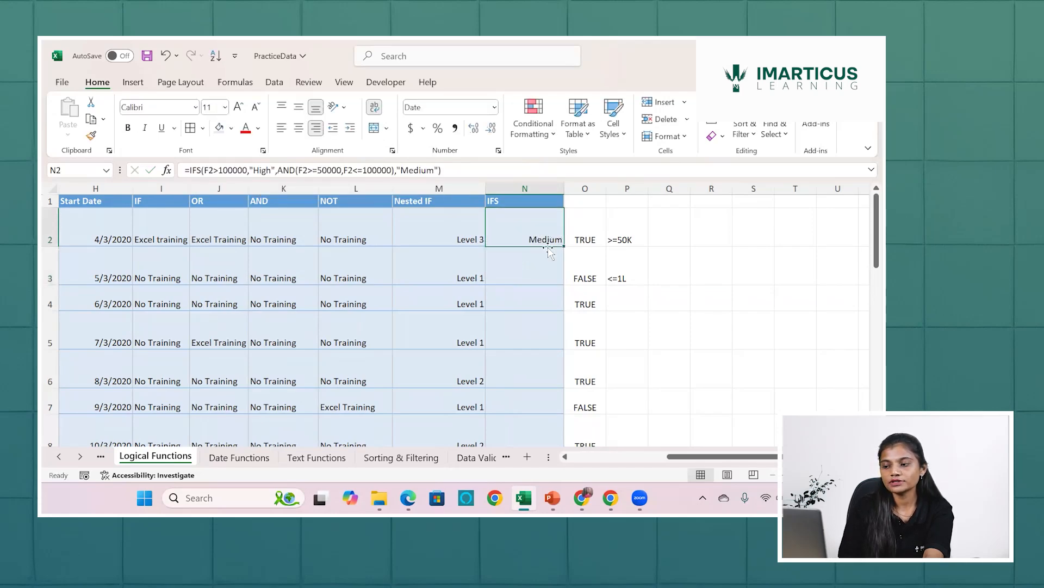
double_click(564, 246)
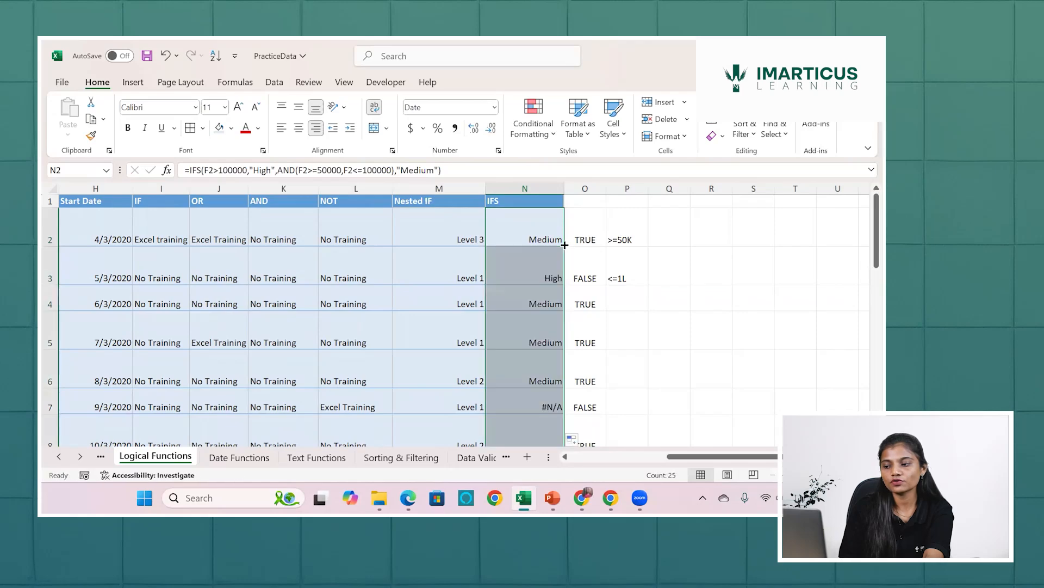